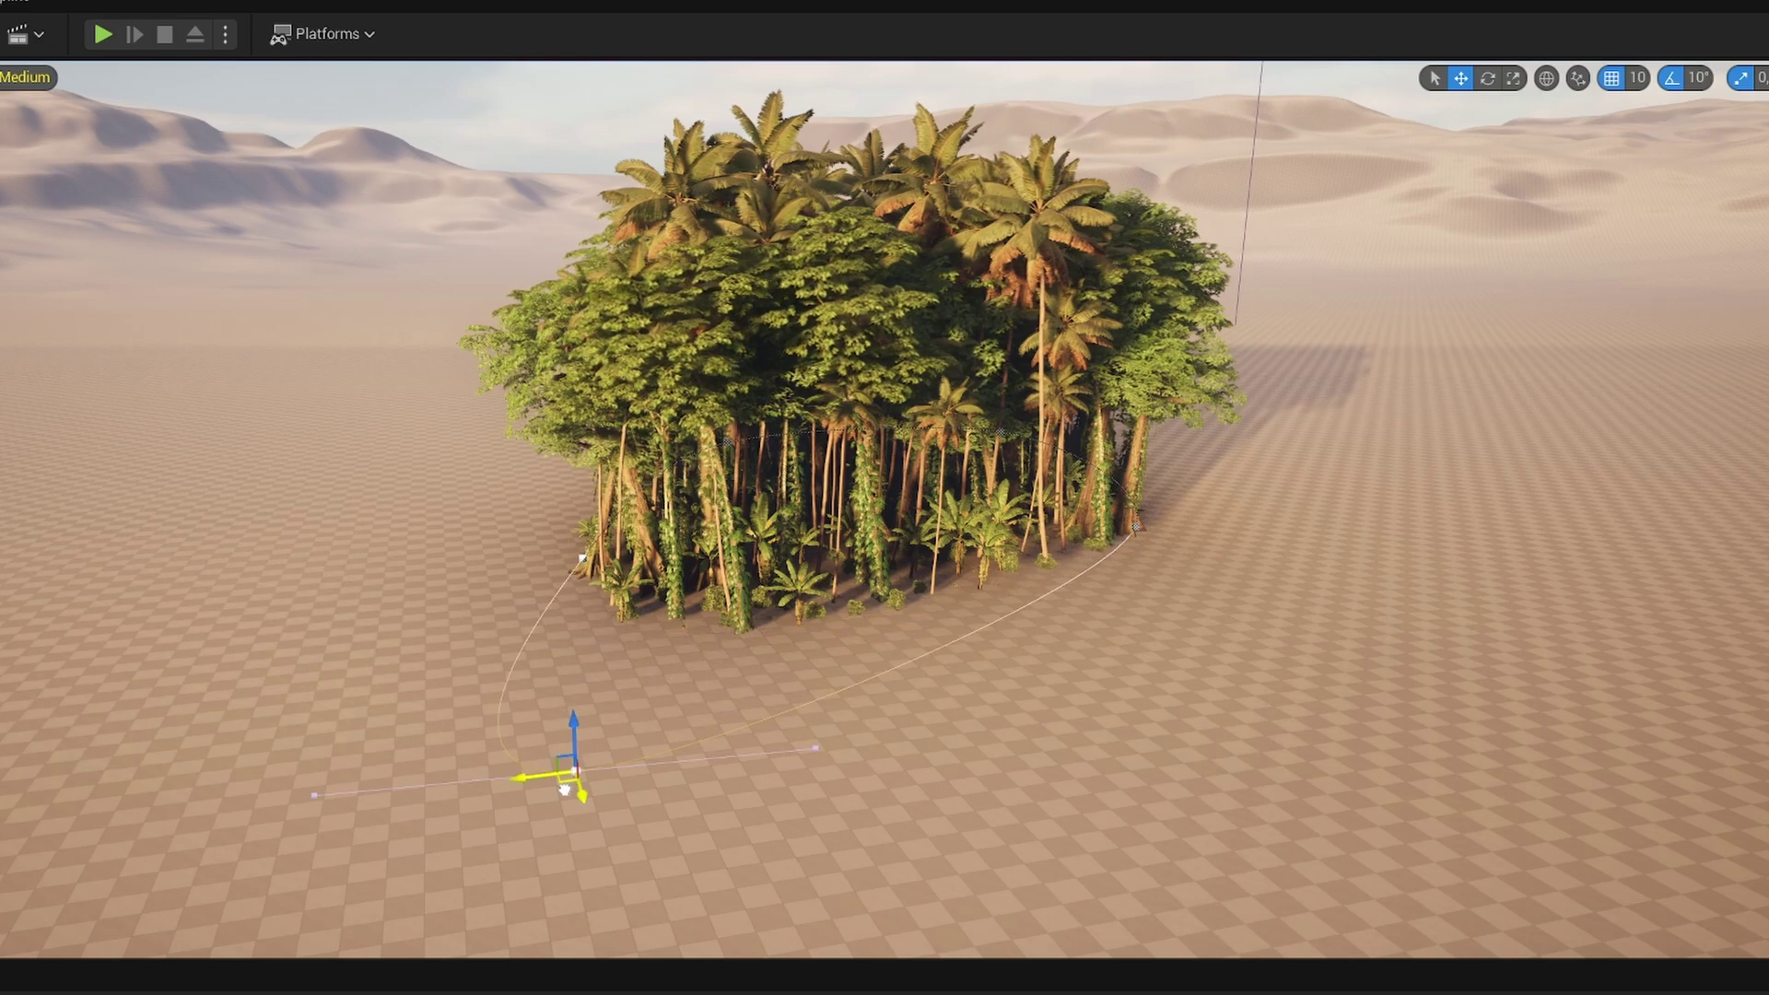
Step: Expand the spline forest by moving two of its spline points outward across the desert floor
{"action": "left_click", "coordinate": [584, 555]}
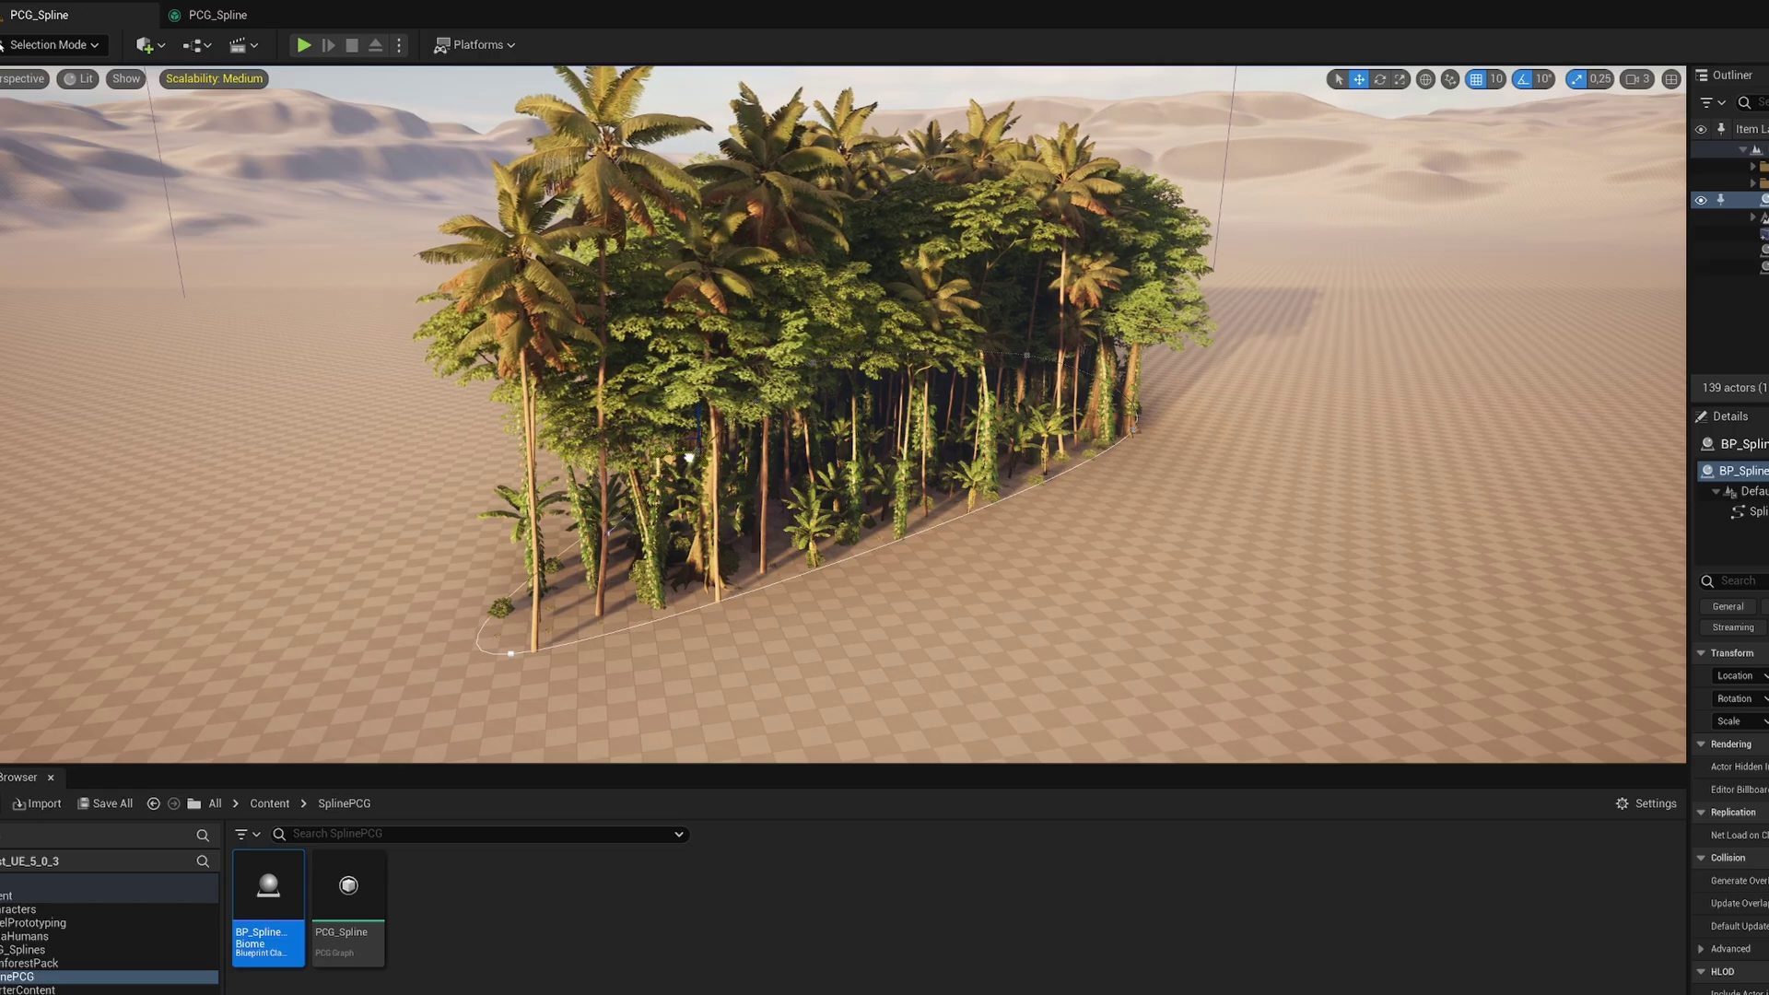
{"action": "left_click_drag", "start_coordinate": [584, 555], "coordinate": [185, 448]}
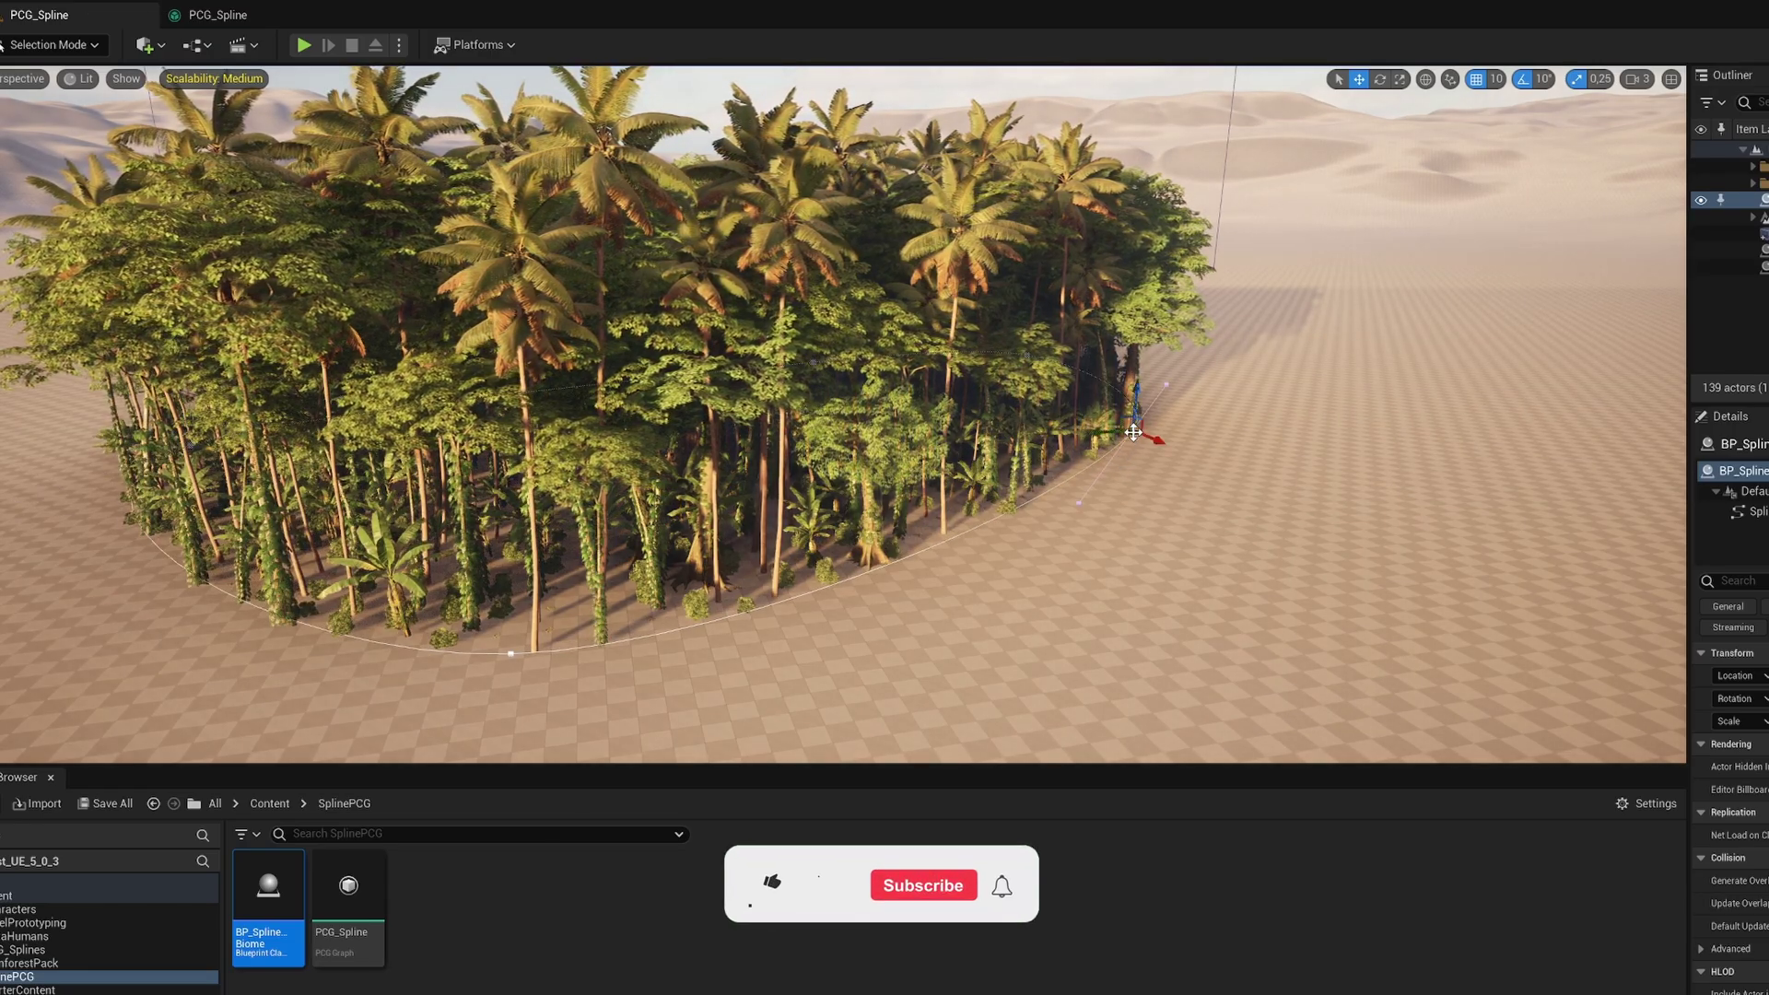
{"action": "left_click_drag", "start_coordinate": [1132, 435], "coordinate": [1537, 461]}
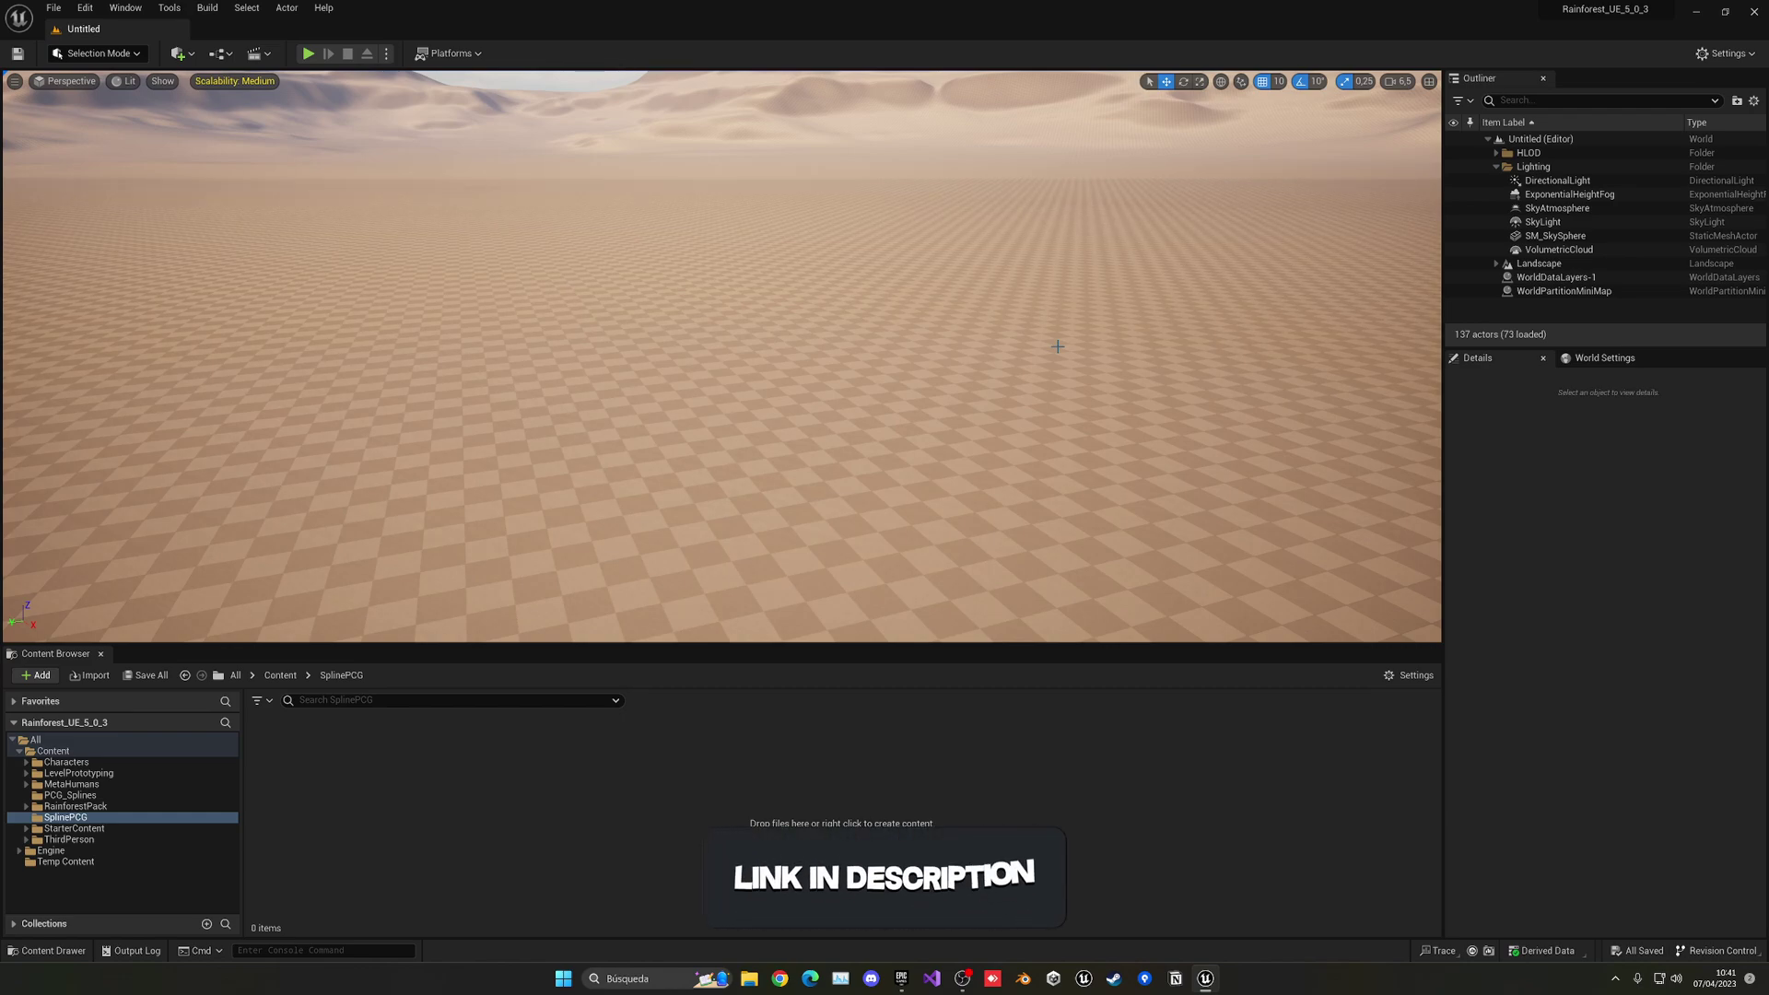
Step: Search the project's plugins for "procedur" and check whether Procedural Content Generation Framework is enabled
{"action": "left_click", "coordinate": [85, 7]}
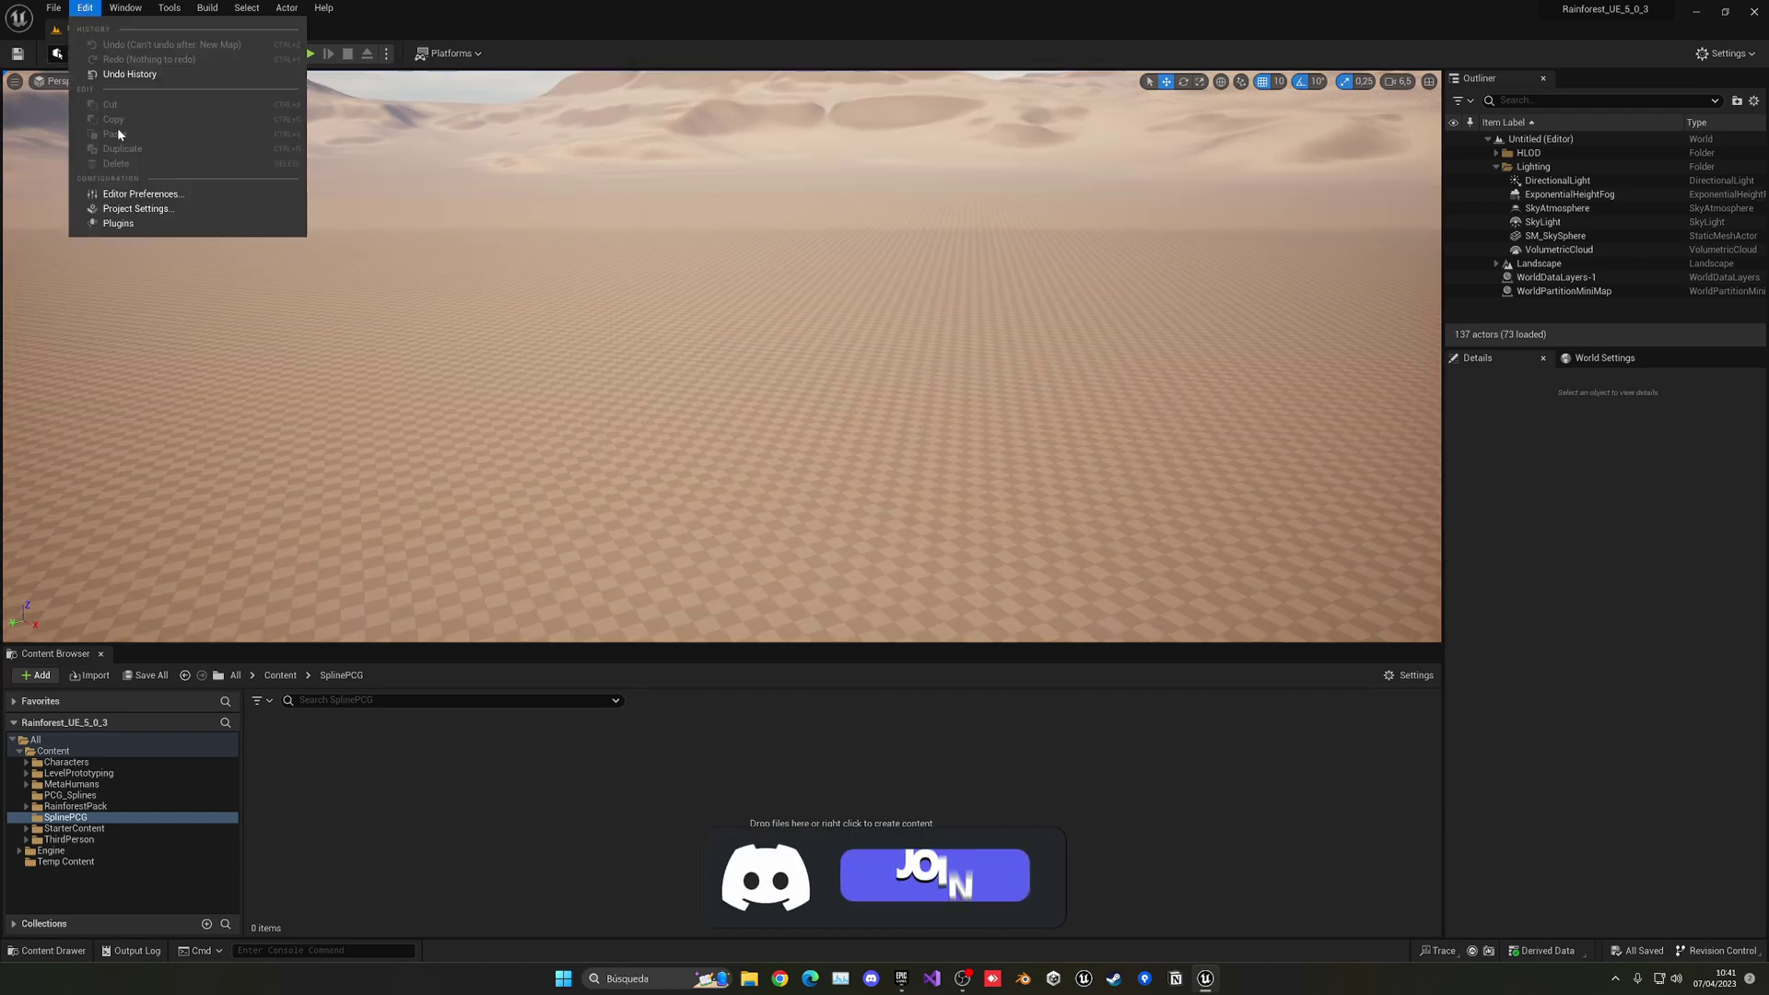
{"action": "left_click", "coordinate": [118, 223]}
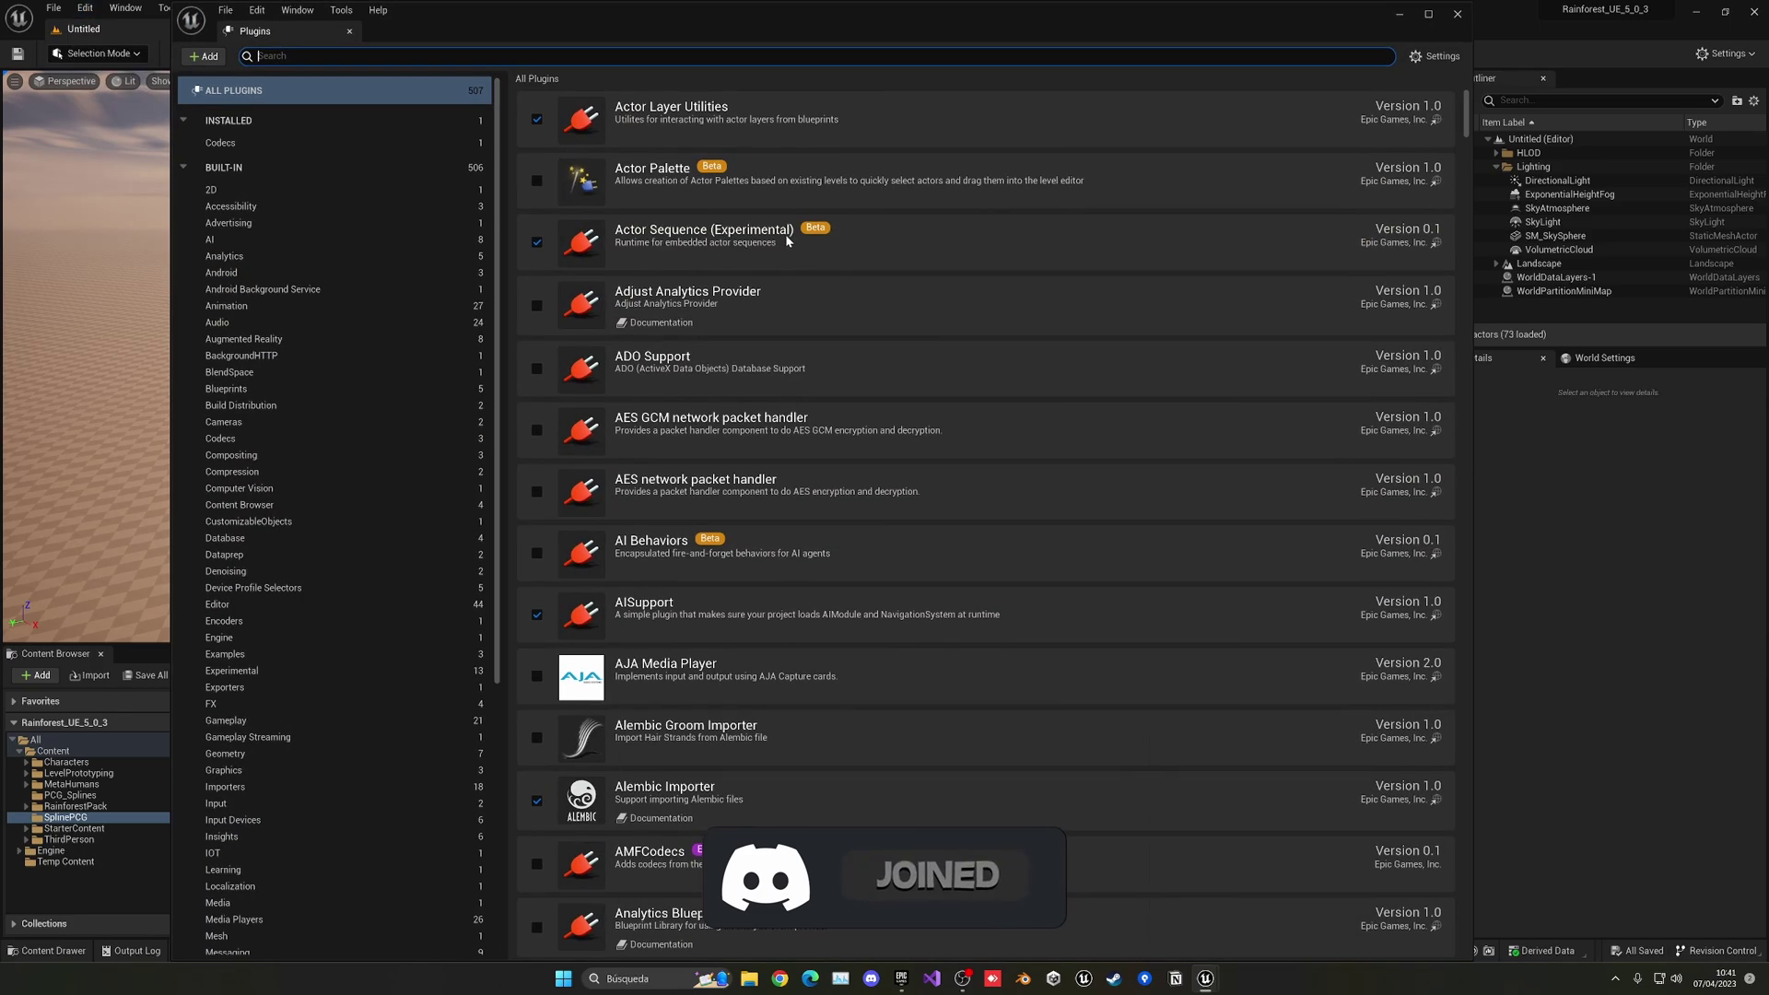
{"action": "type", "text": "procedurla"}
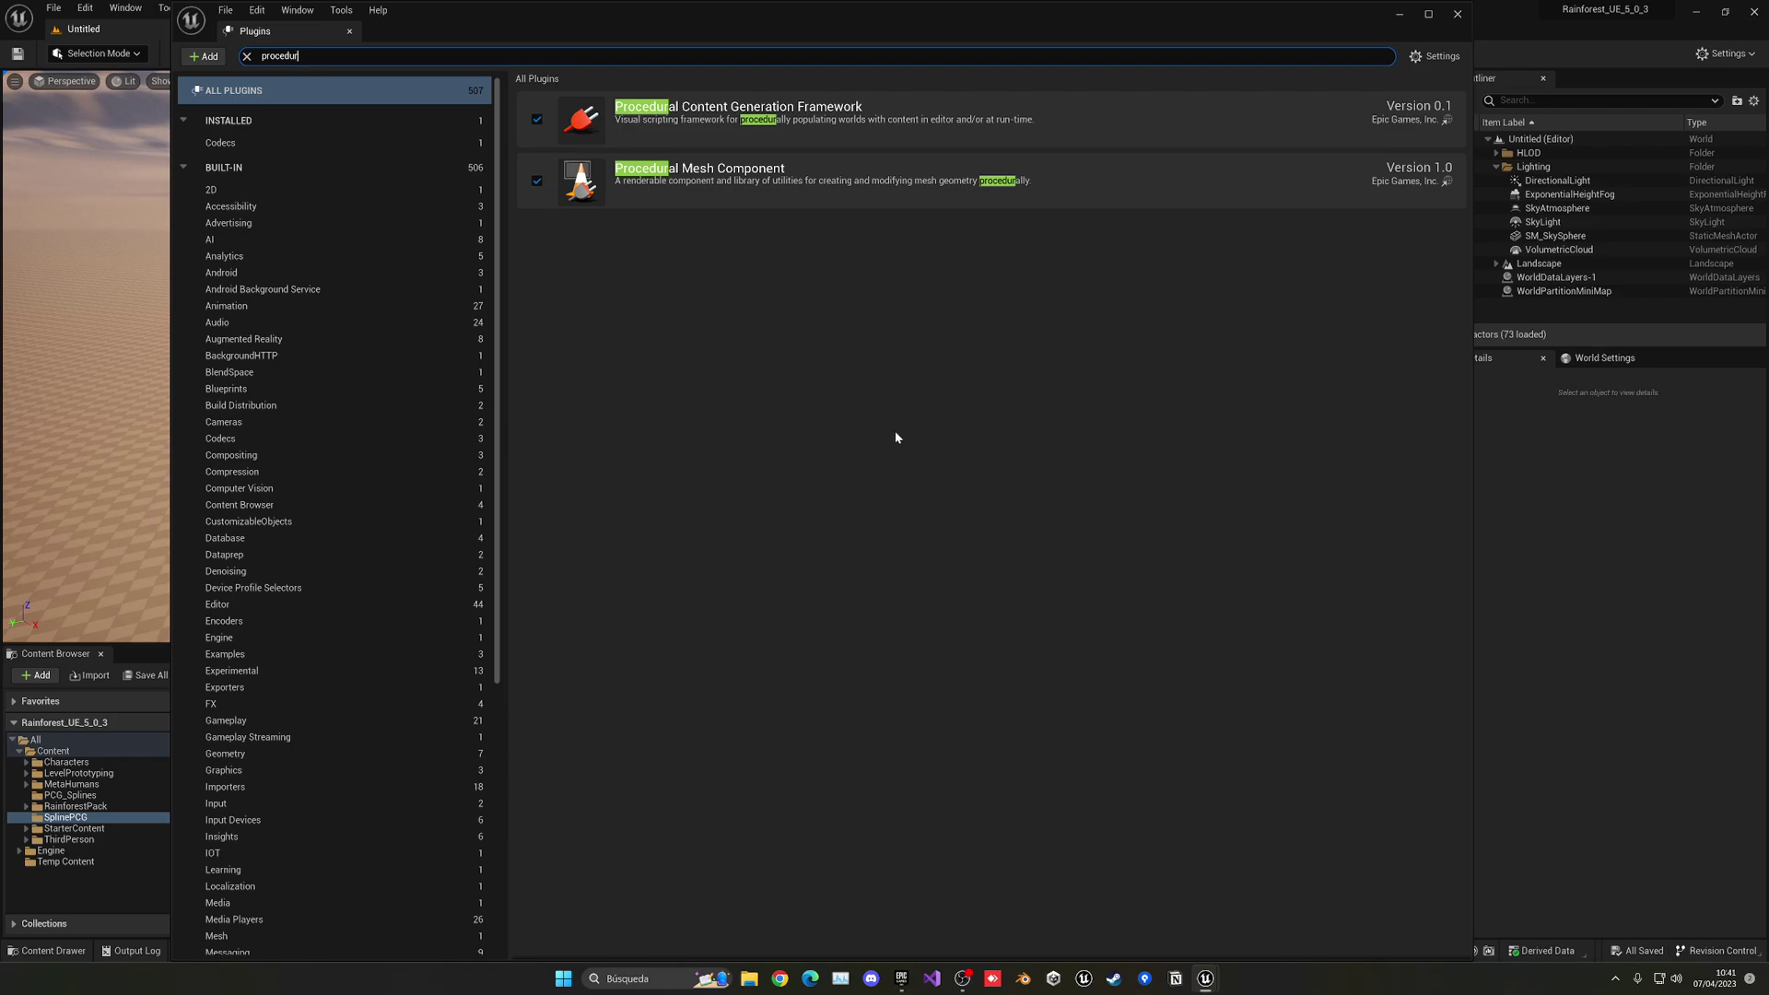
{"action": "left_click", "coordinate": [1457, 13]}
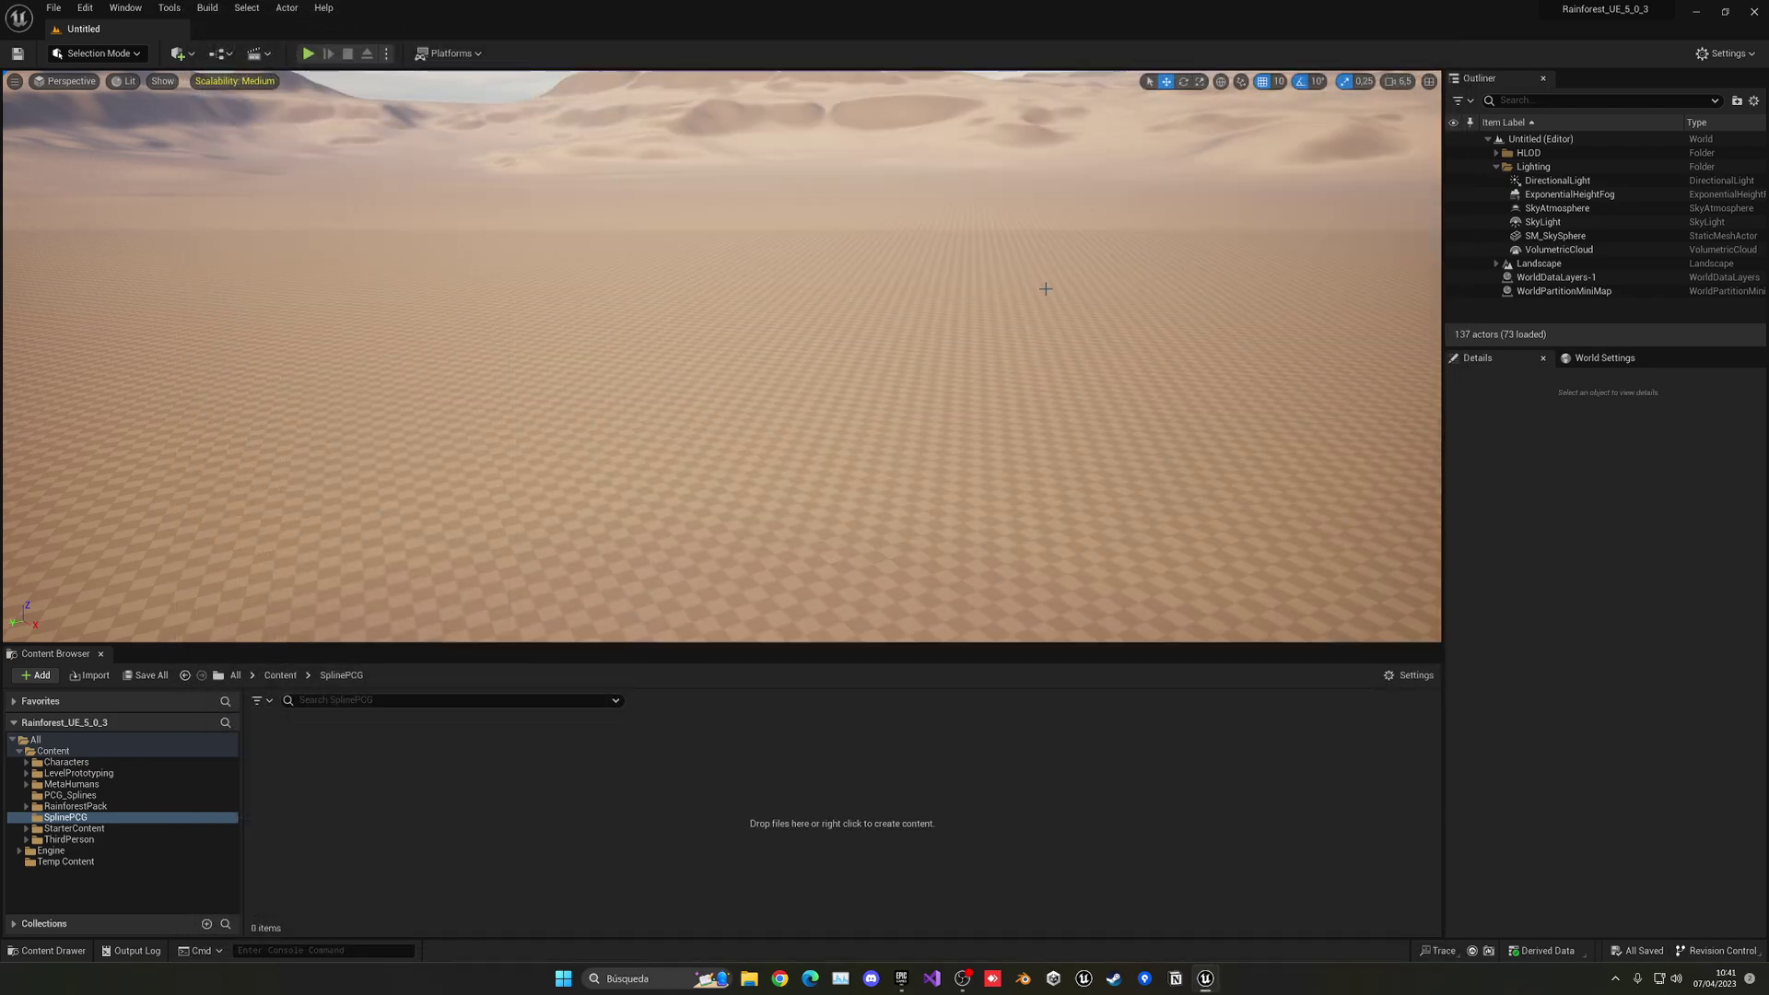
Step: Create a PCG Graph asset in the SplinePCG folder and name it PCGG_SPline
{"action": "right_click", "coordinate": [355, 776]}
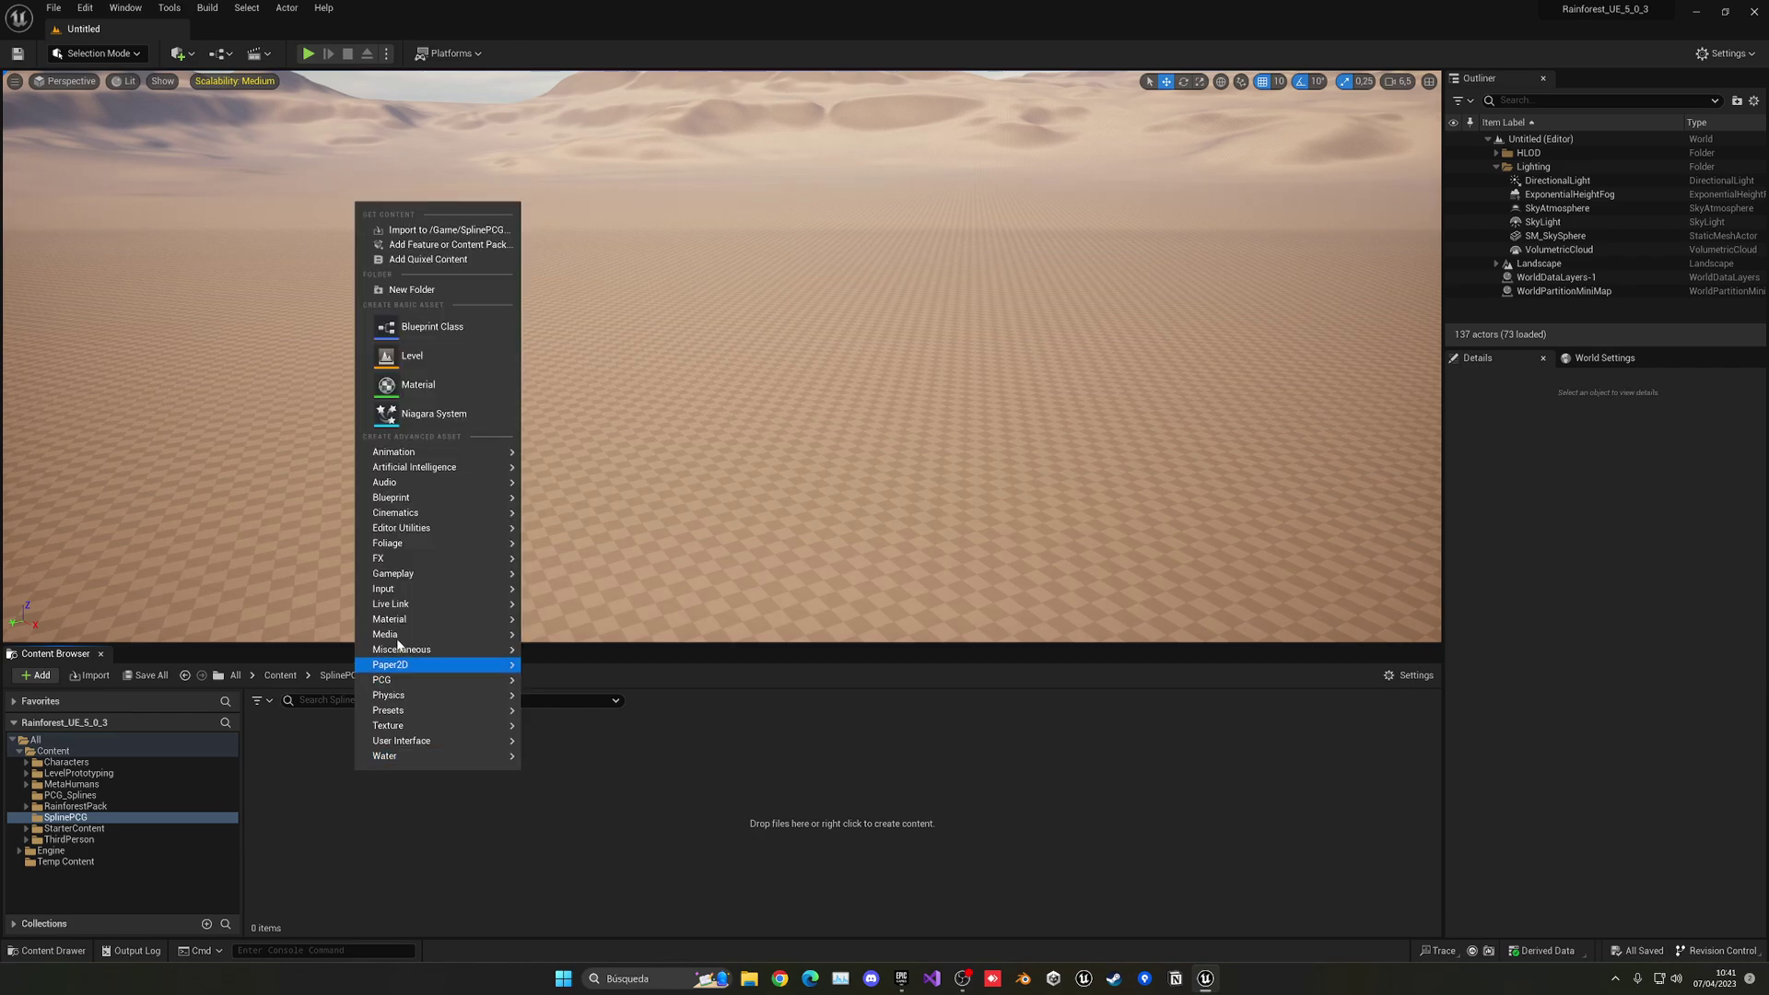
{"action": "mouse_move", "coordinate": [410, 682]}
{"action": "left_click", "coordinate": [580, 692]}
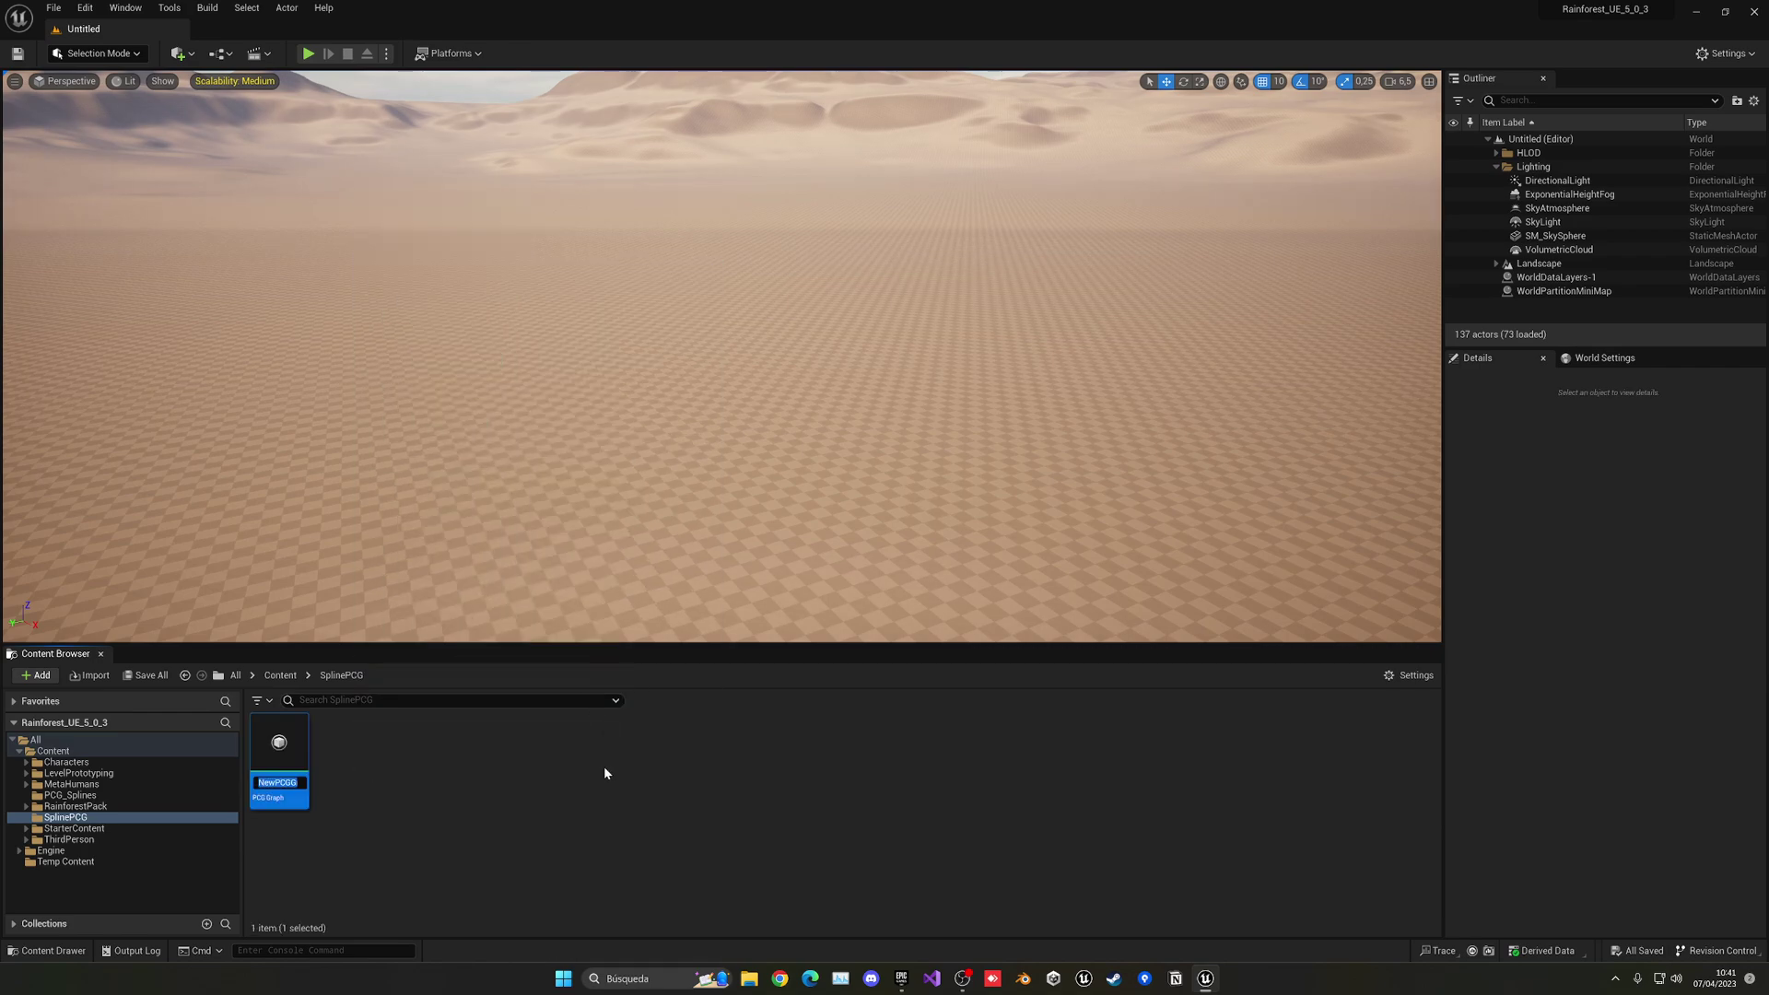
{"action": "key", "text": "Home"}
{"action": "key", "text": "Delete"}
{"action": "key", "text": "Delete"}
{"action": "key", "text": "Delete"}
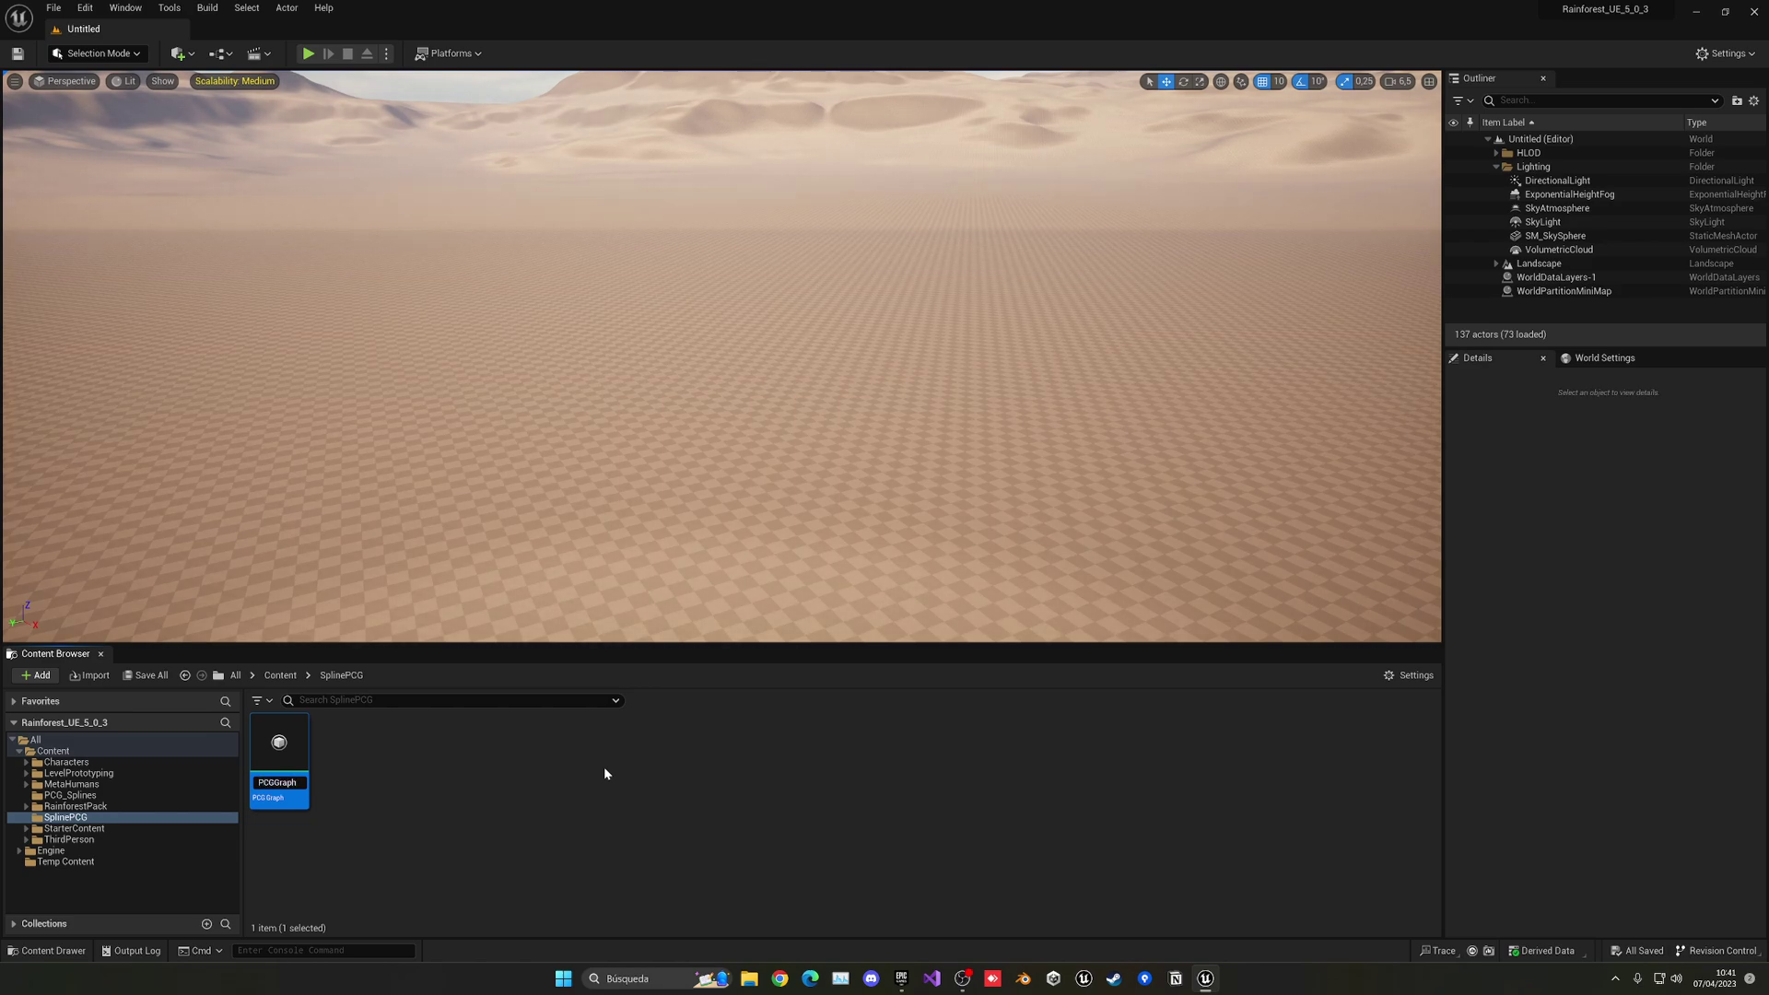
{"action": "key", "text": "BackSpace"}
{"action": "key", "text": "BackSpace"}
{"action": "key", "text": "BackSpace"}
{"action": "type", "text": "_SPline"}
{"action": "key", "text": "Return"}
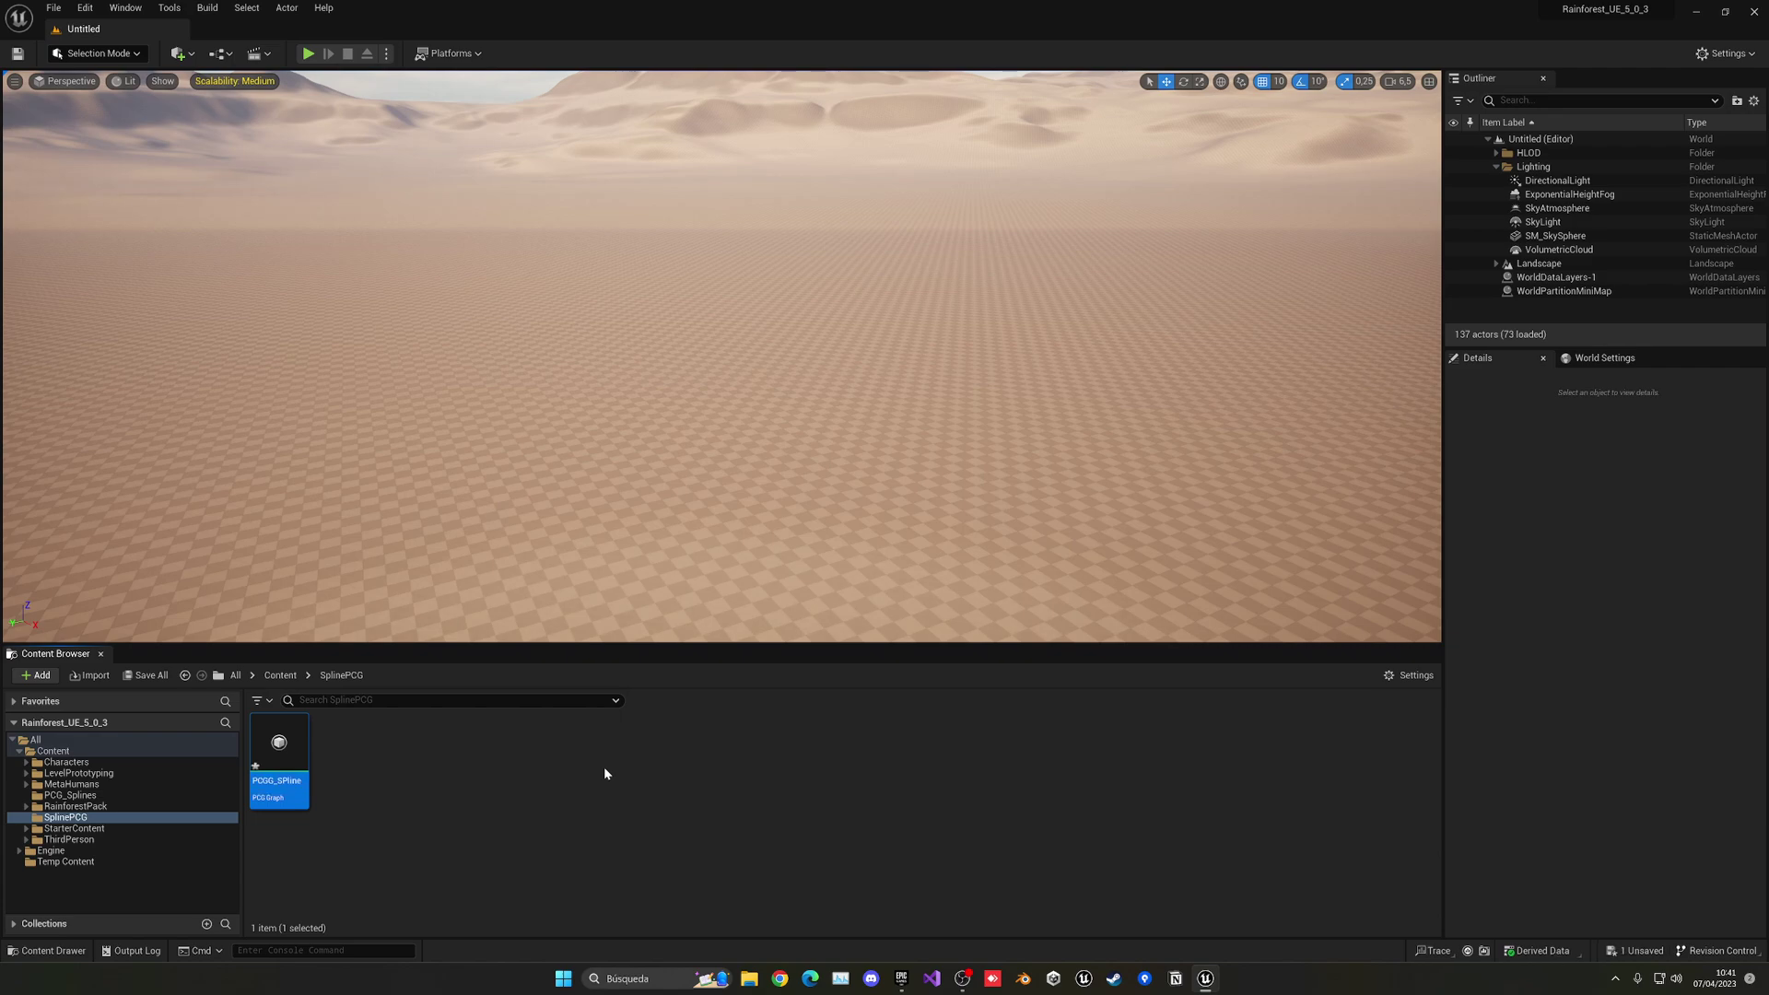
Step: Rename the PCG graph to PCG_SPline, open it and dock its editor beside the level tab
{"action": "left_click", "coordinate": [281, 782]}
{"action": "double_click", "coordinate": [284, 764]}
{"action": "left_click_drag", "start_coordinate": [416, 159], "coordinate": [350, 32]}
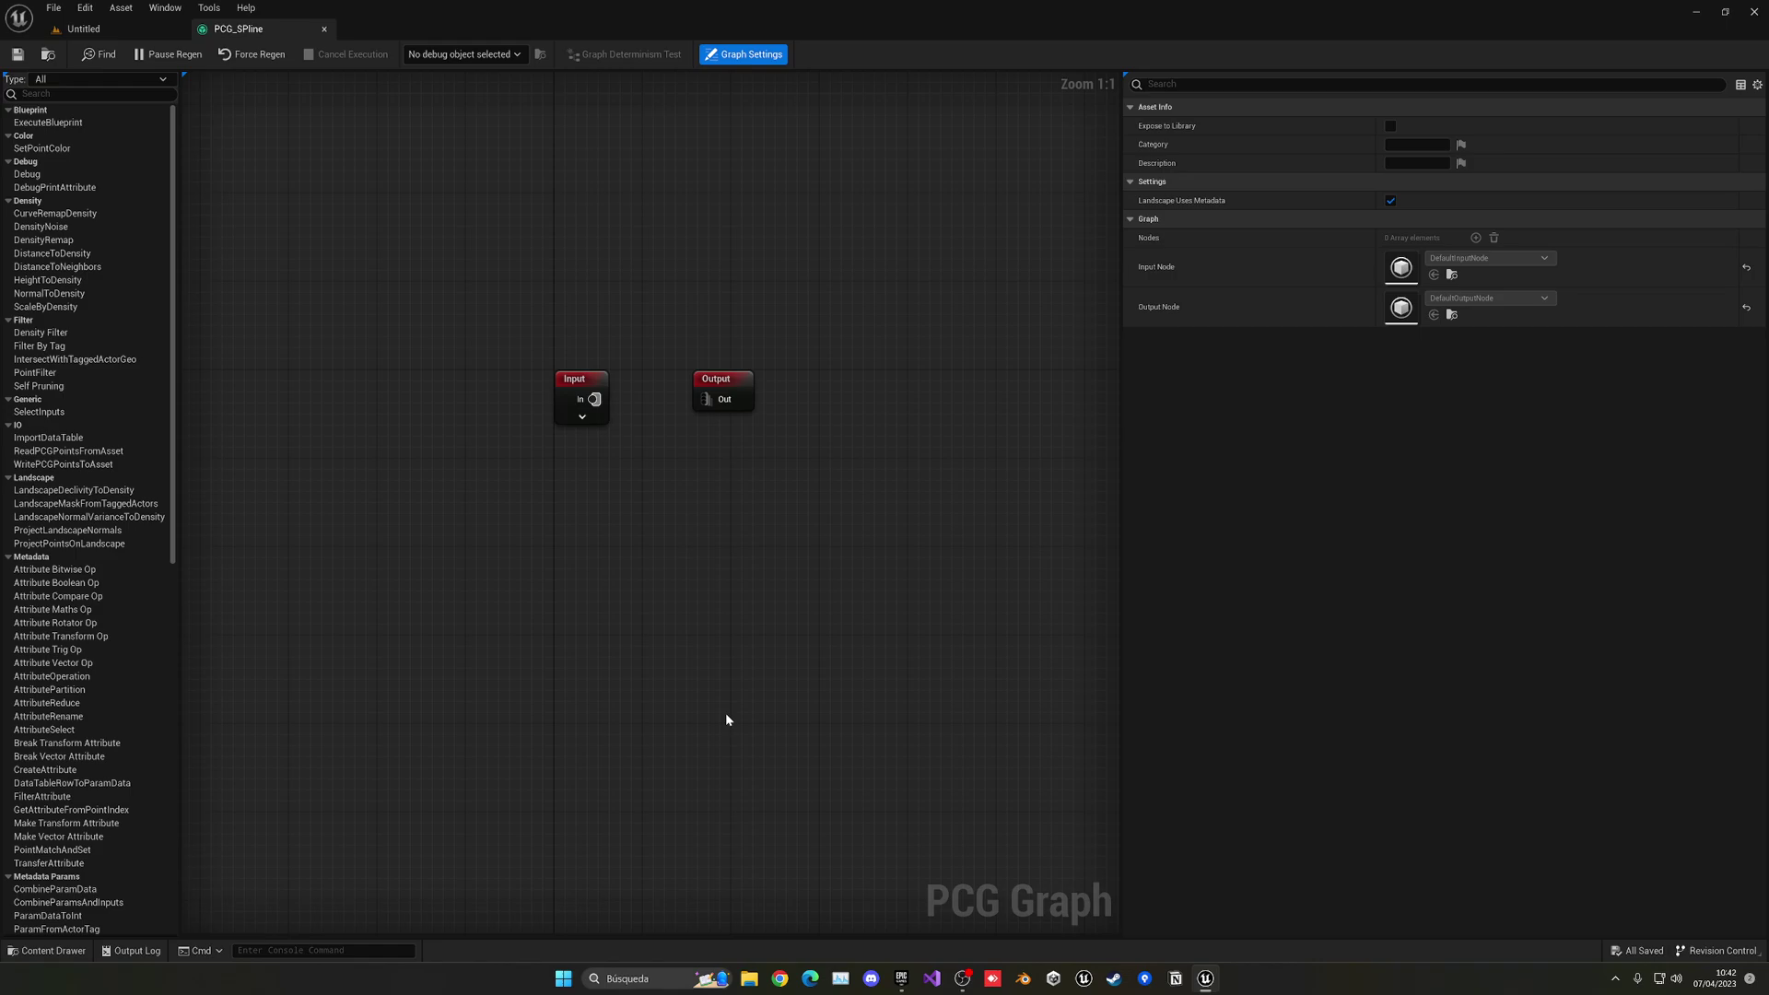
Step: Add a Get Spline Data node below the Input node in the PCG graph
{"action": "left_click_drag", "start_coordinate": [501, 260], "coordinate": [835, 555]}
{"action": "left_click", "coordinate": [590, 542]}
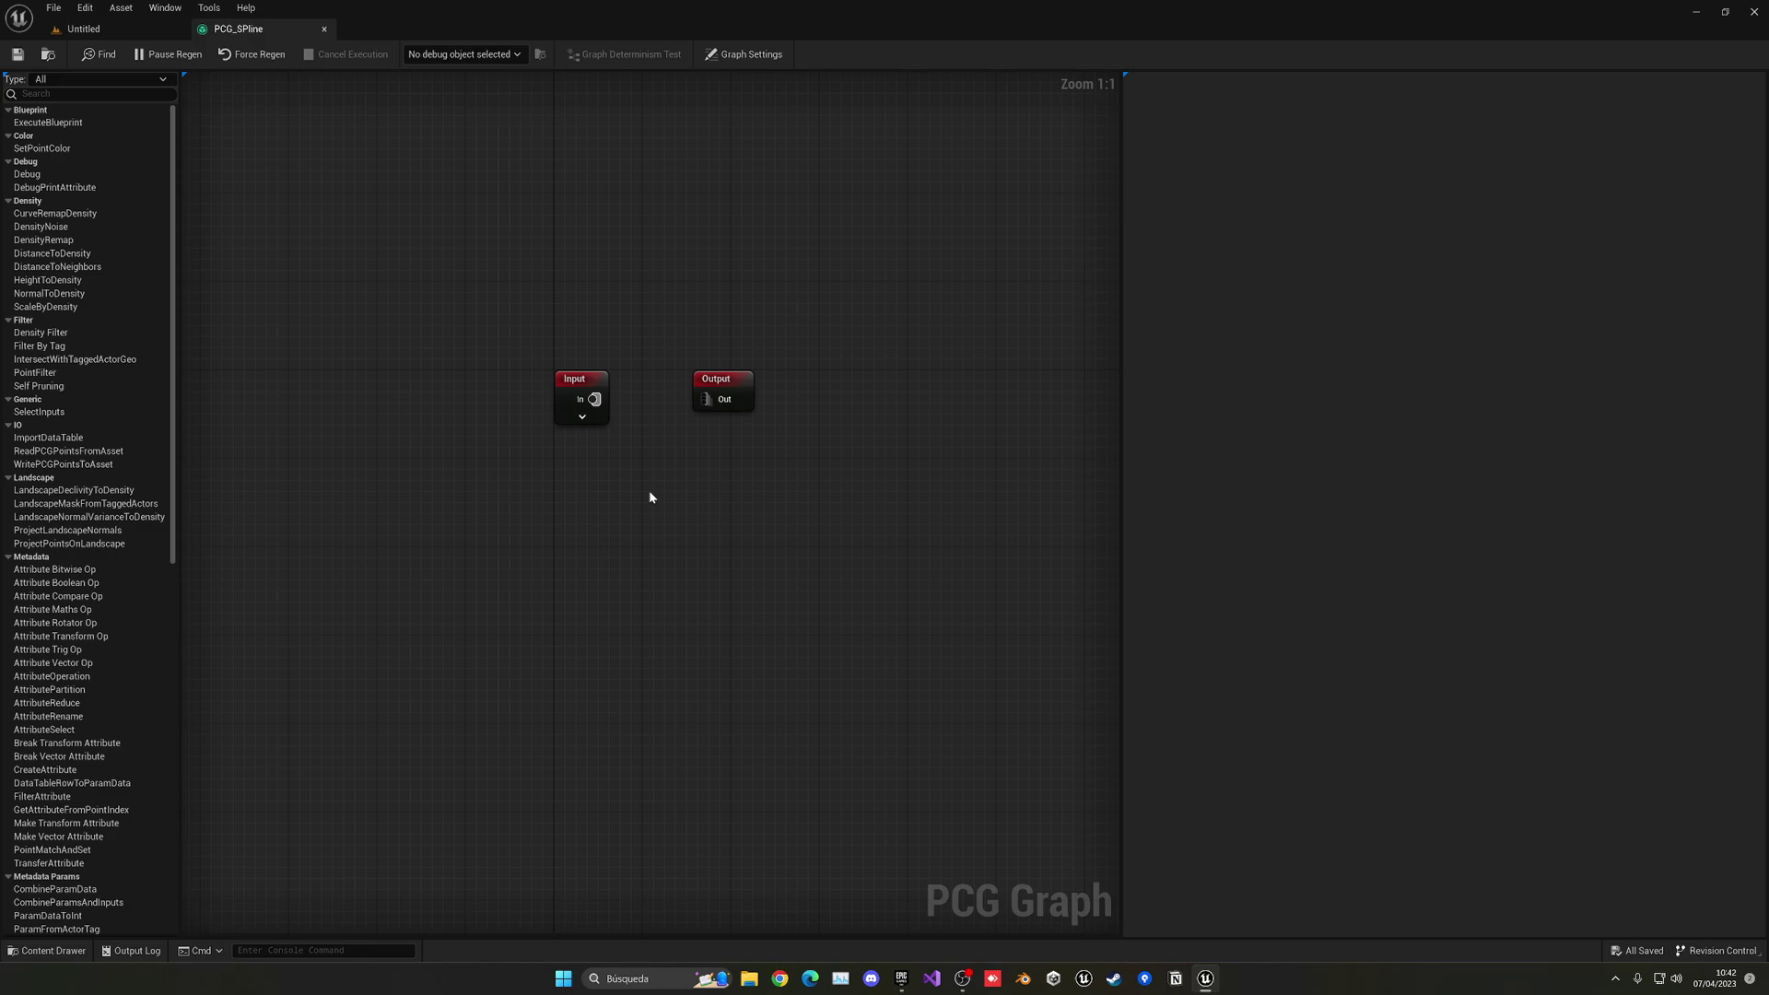
{"action": "right_click_drag", "start_coordinate": [651, 498], "coordinate": [613, 479]}
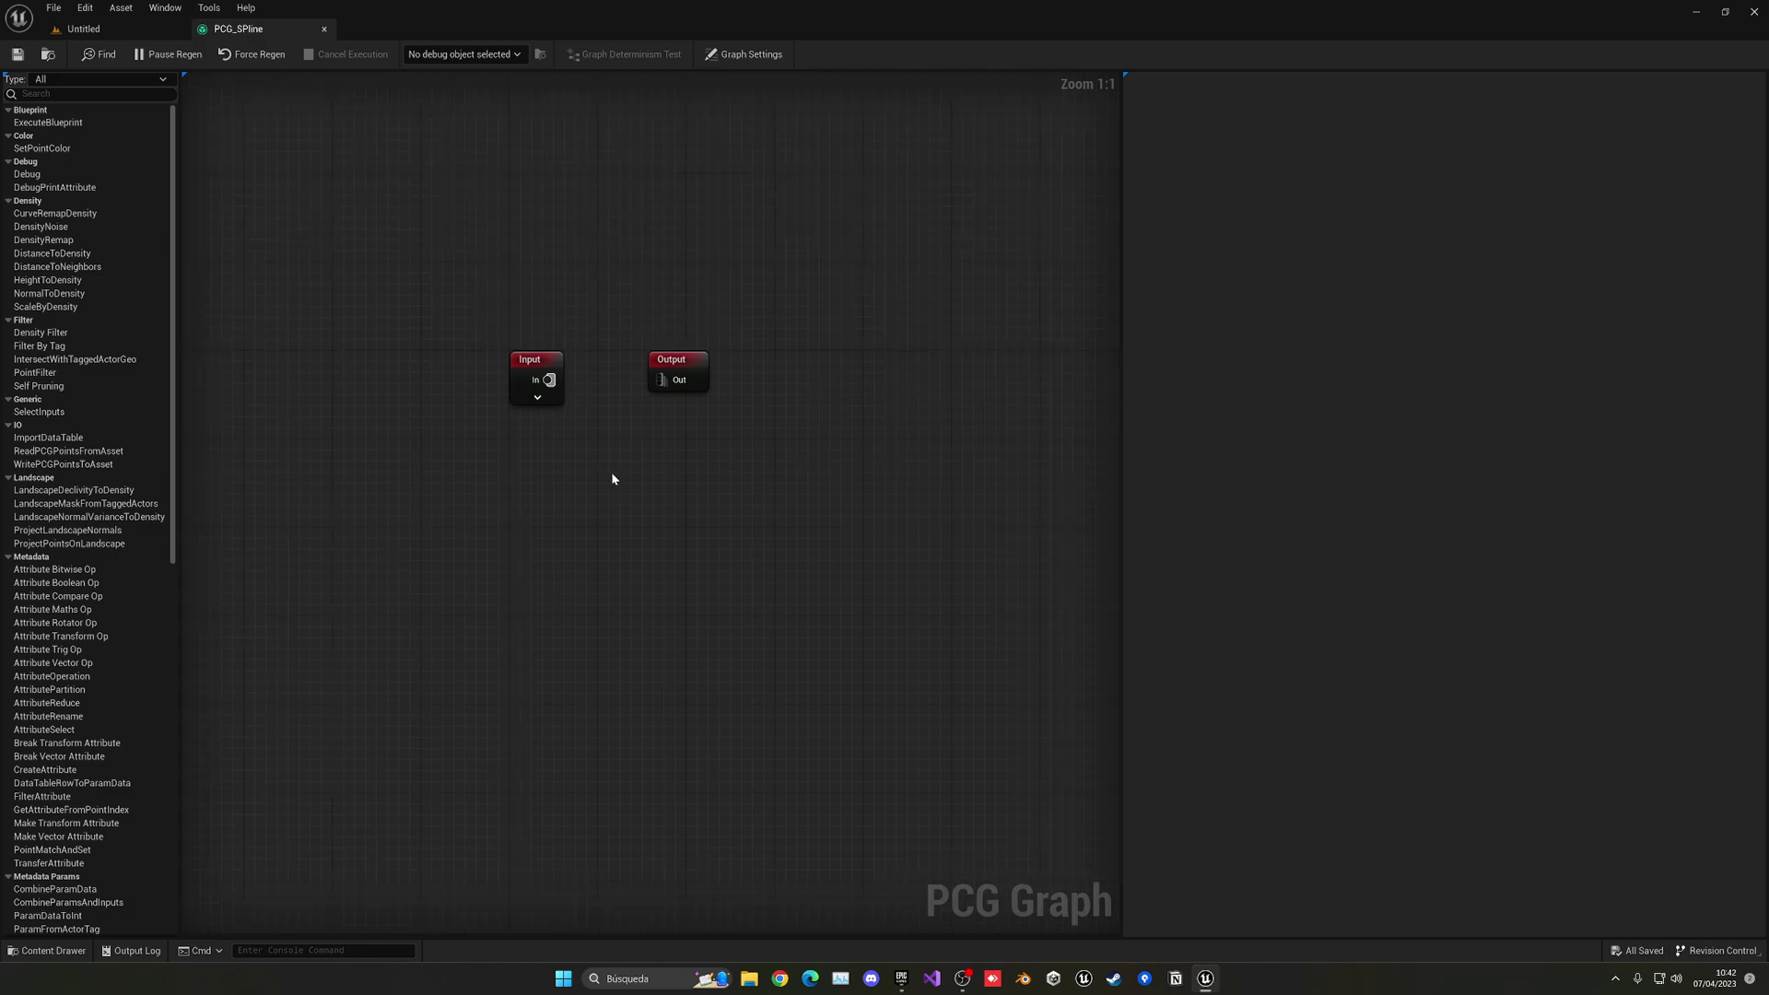
{"action": "right_click", "coordinate": [525, 477]}
{"action": "type", "text": "spline"}
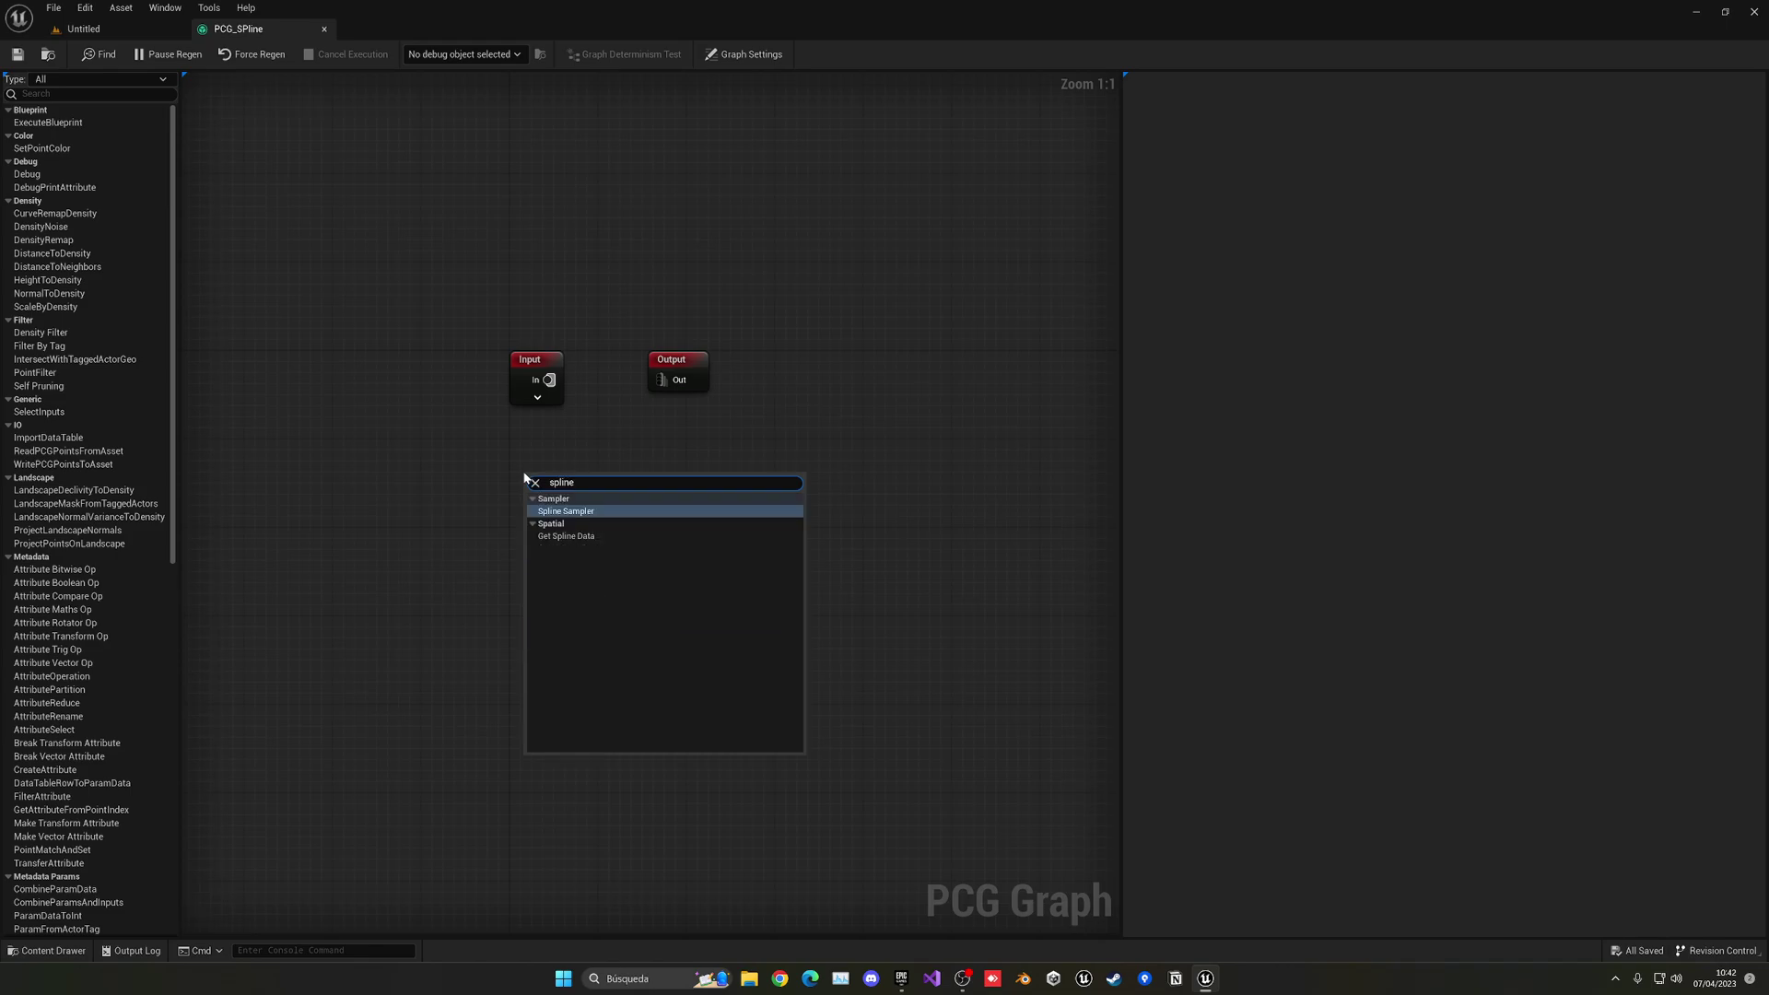
{"action": "left_click", "coordinate": [571, 536]}
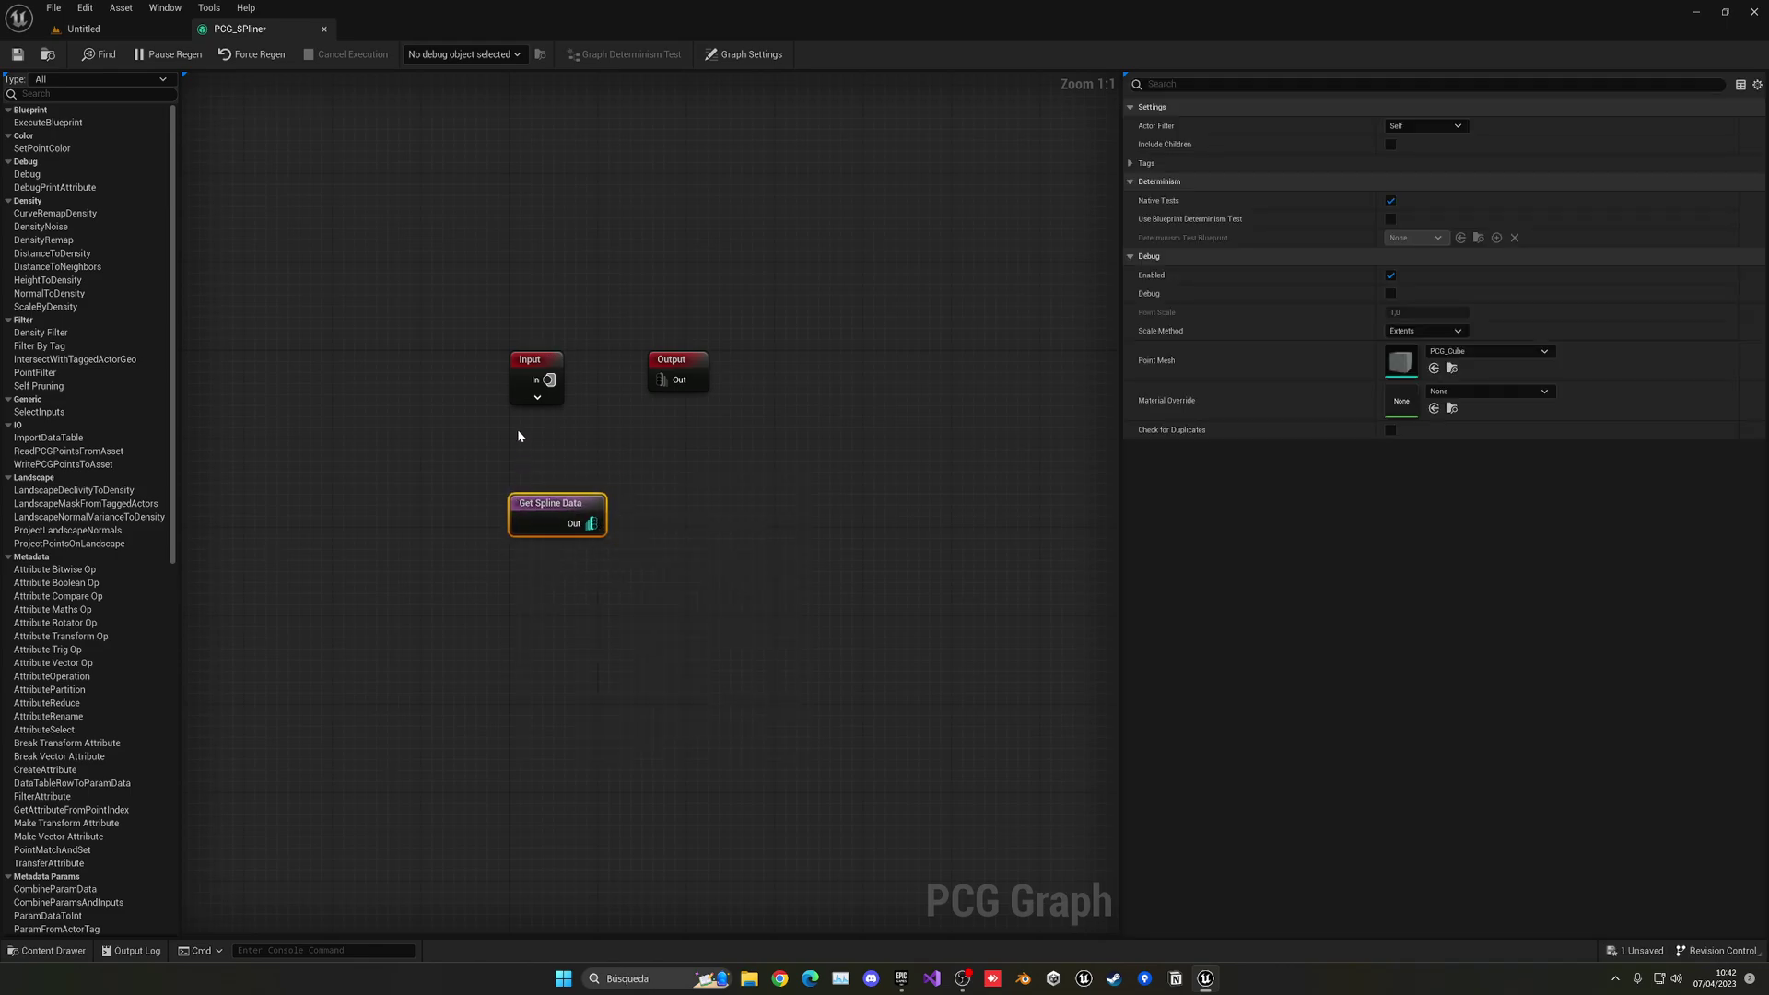
Step: Set the Get Spline Data node's actor filter to All World Actors
{"action": "left_click", "coordinate": [538, 363]}
{"action": "left_click", "coordinate": [503, 416]}
{"action": "left_click", "coordinate": [573, 507]}
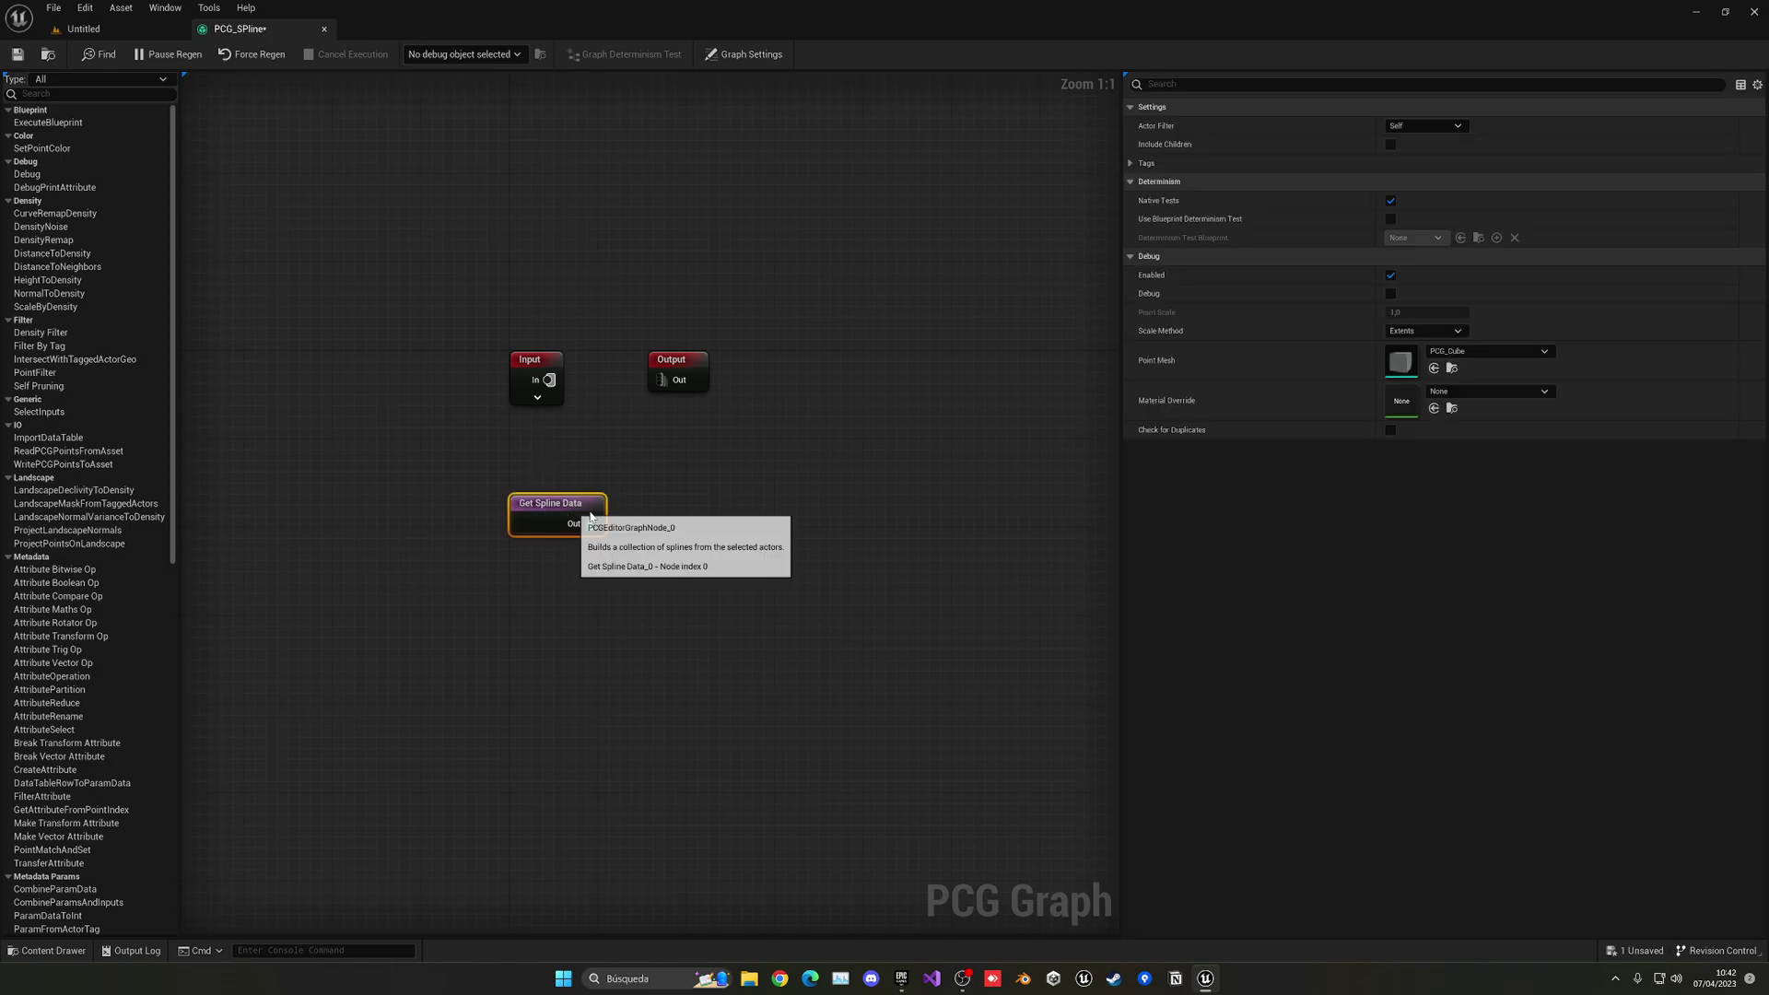
{"action": "right_click_drag", "start_coordinate": [590, 516], "coordinate": [562, 469]}
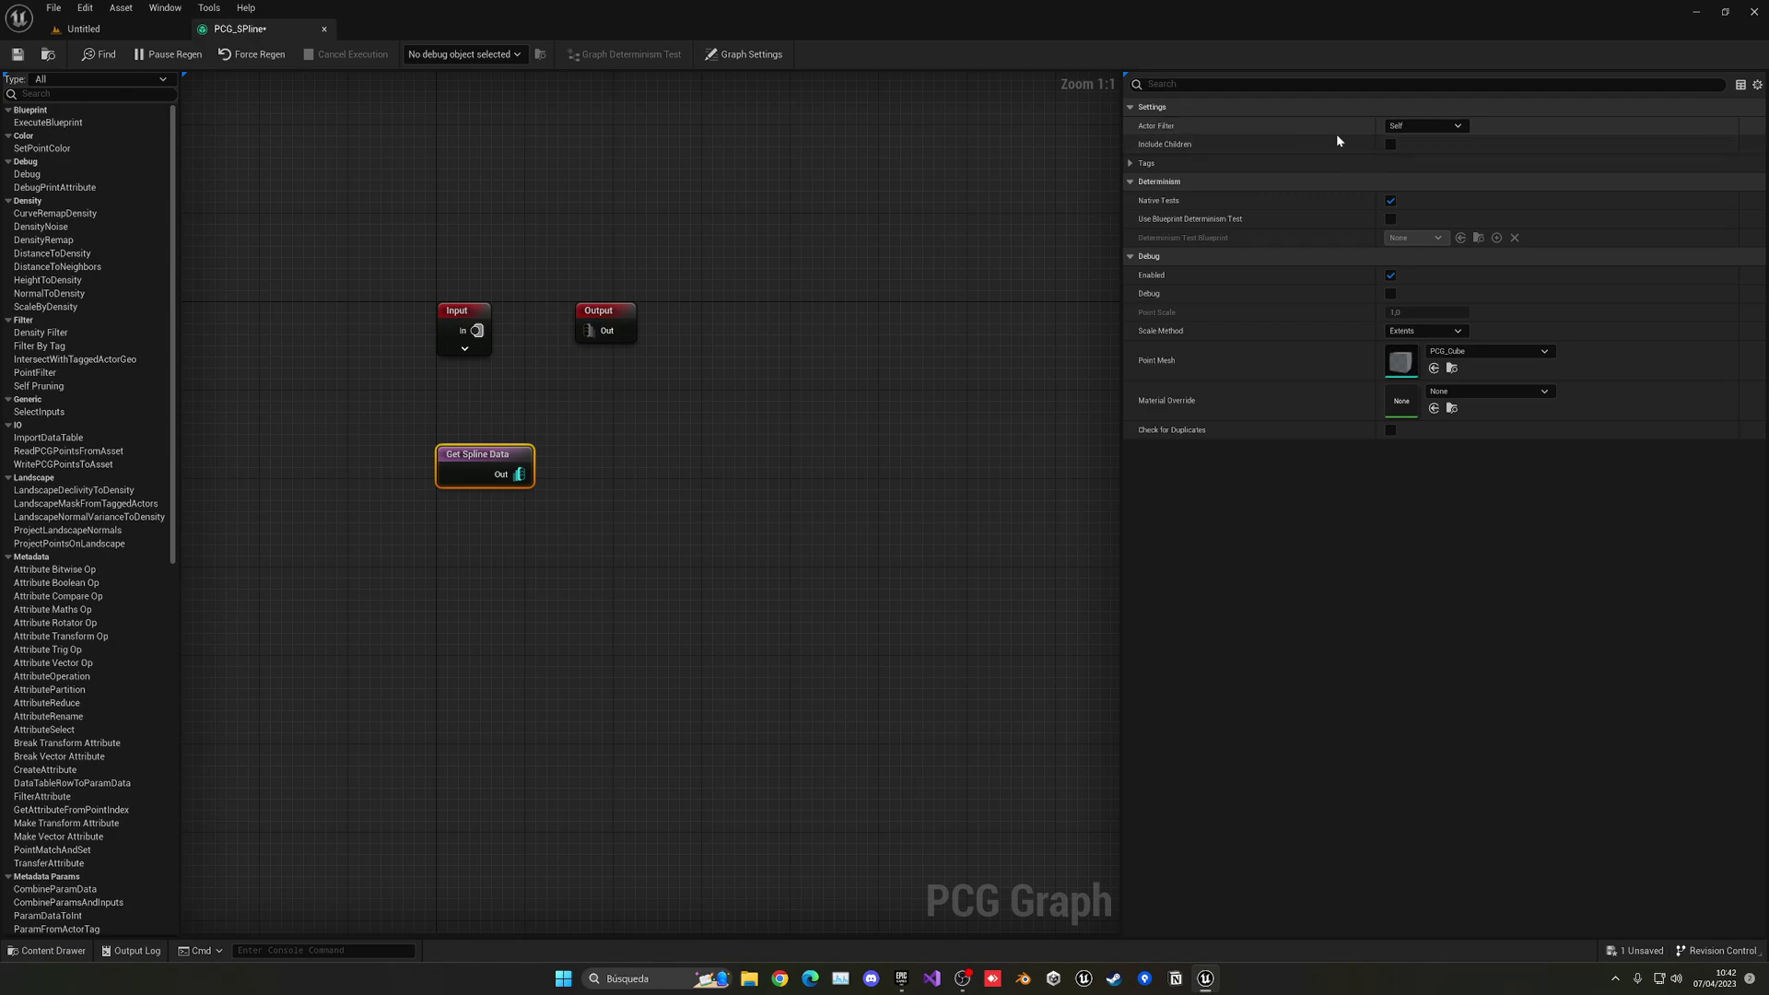
{"action": "left_click", "coordinate": [1420, 131]}
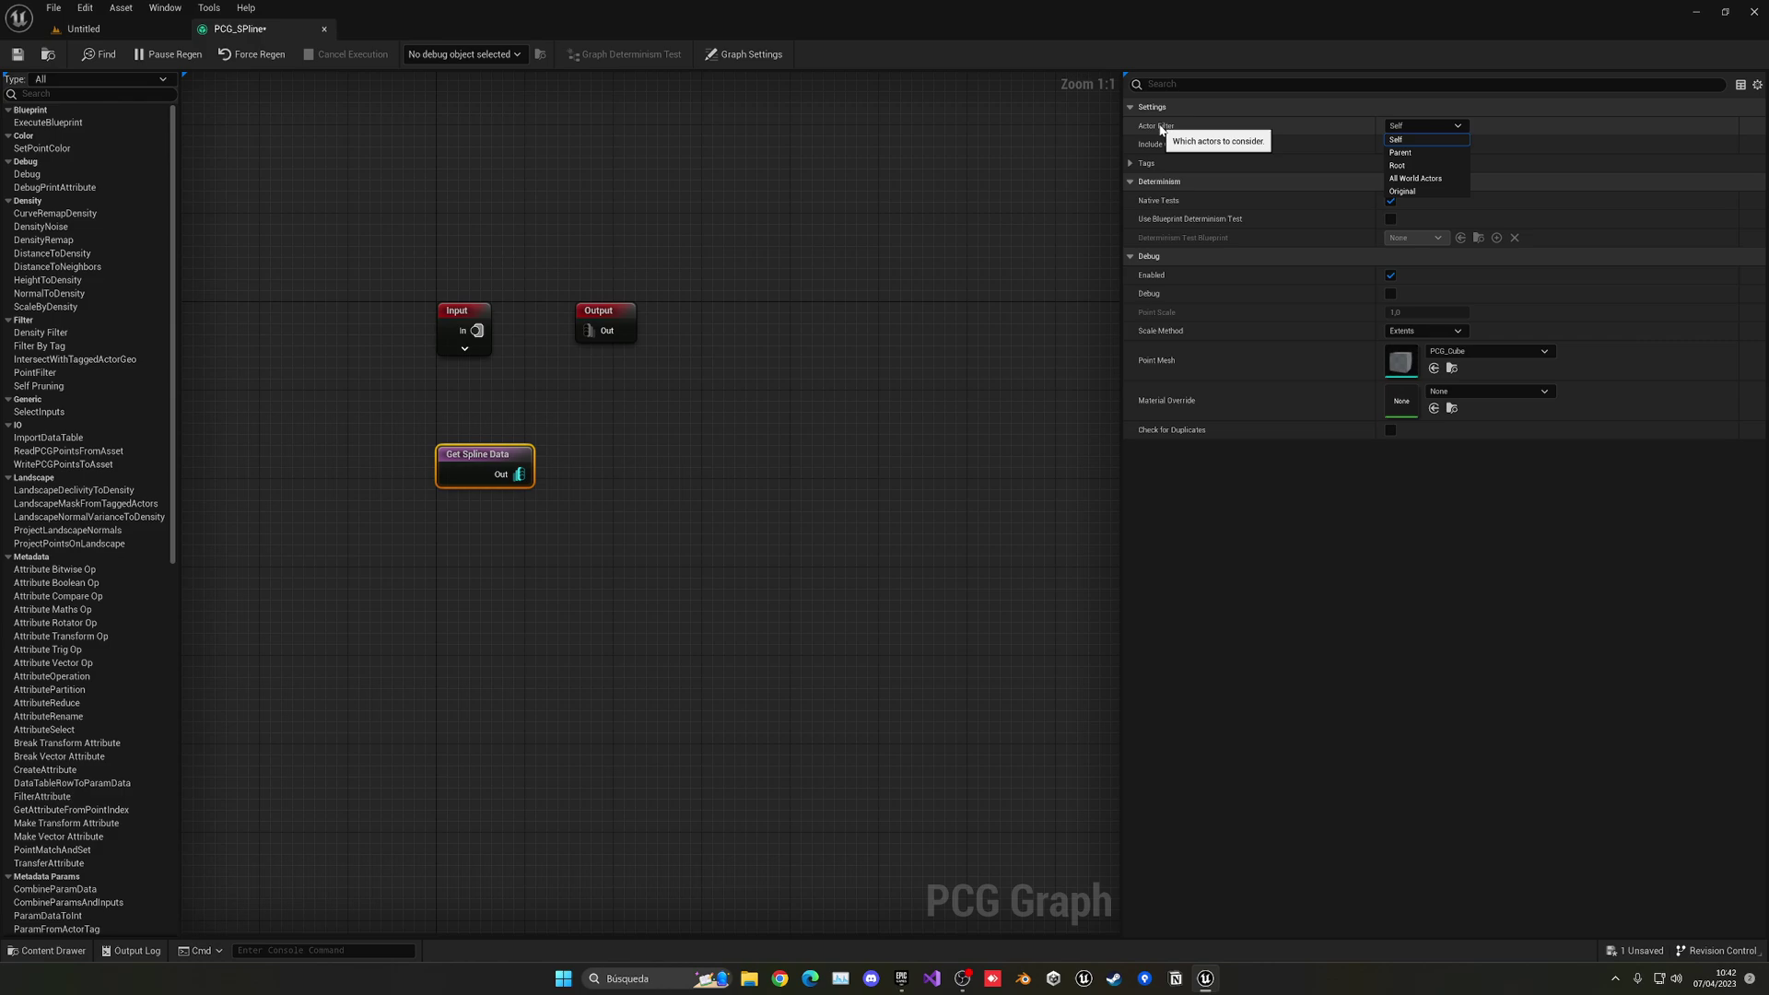
{"action": "left_click", "coordinate": [1442, 184]}
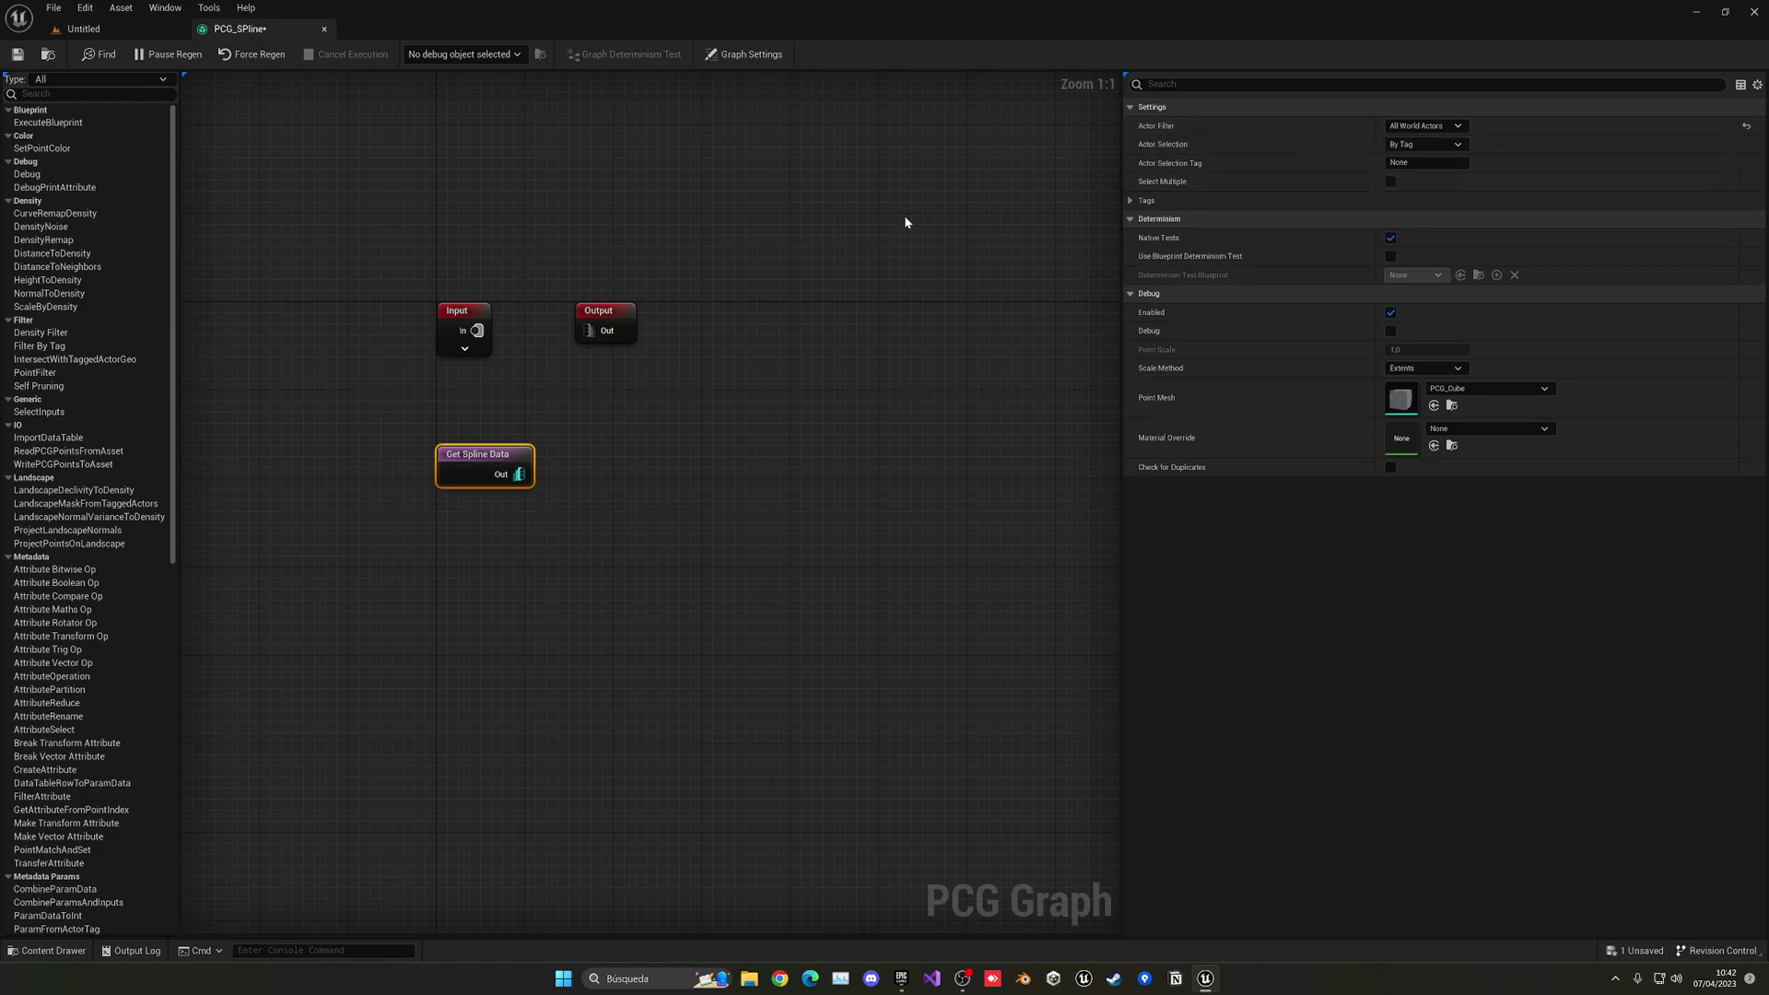
Step: Select the node's actors By Tag, with SplineBiome as the actor selection tag
{"action": "left_click", "coordinate": [1421, 144]}
{"action": "left_click", "coordinate": [1418, 155]}
{"action": "left_click", "coordinate": [1410, 162]}
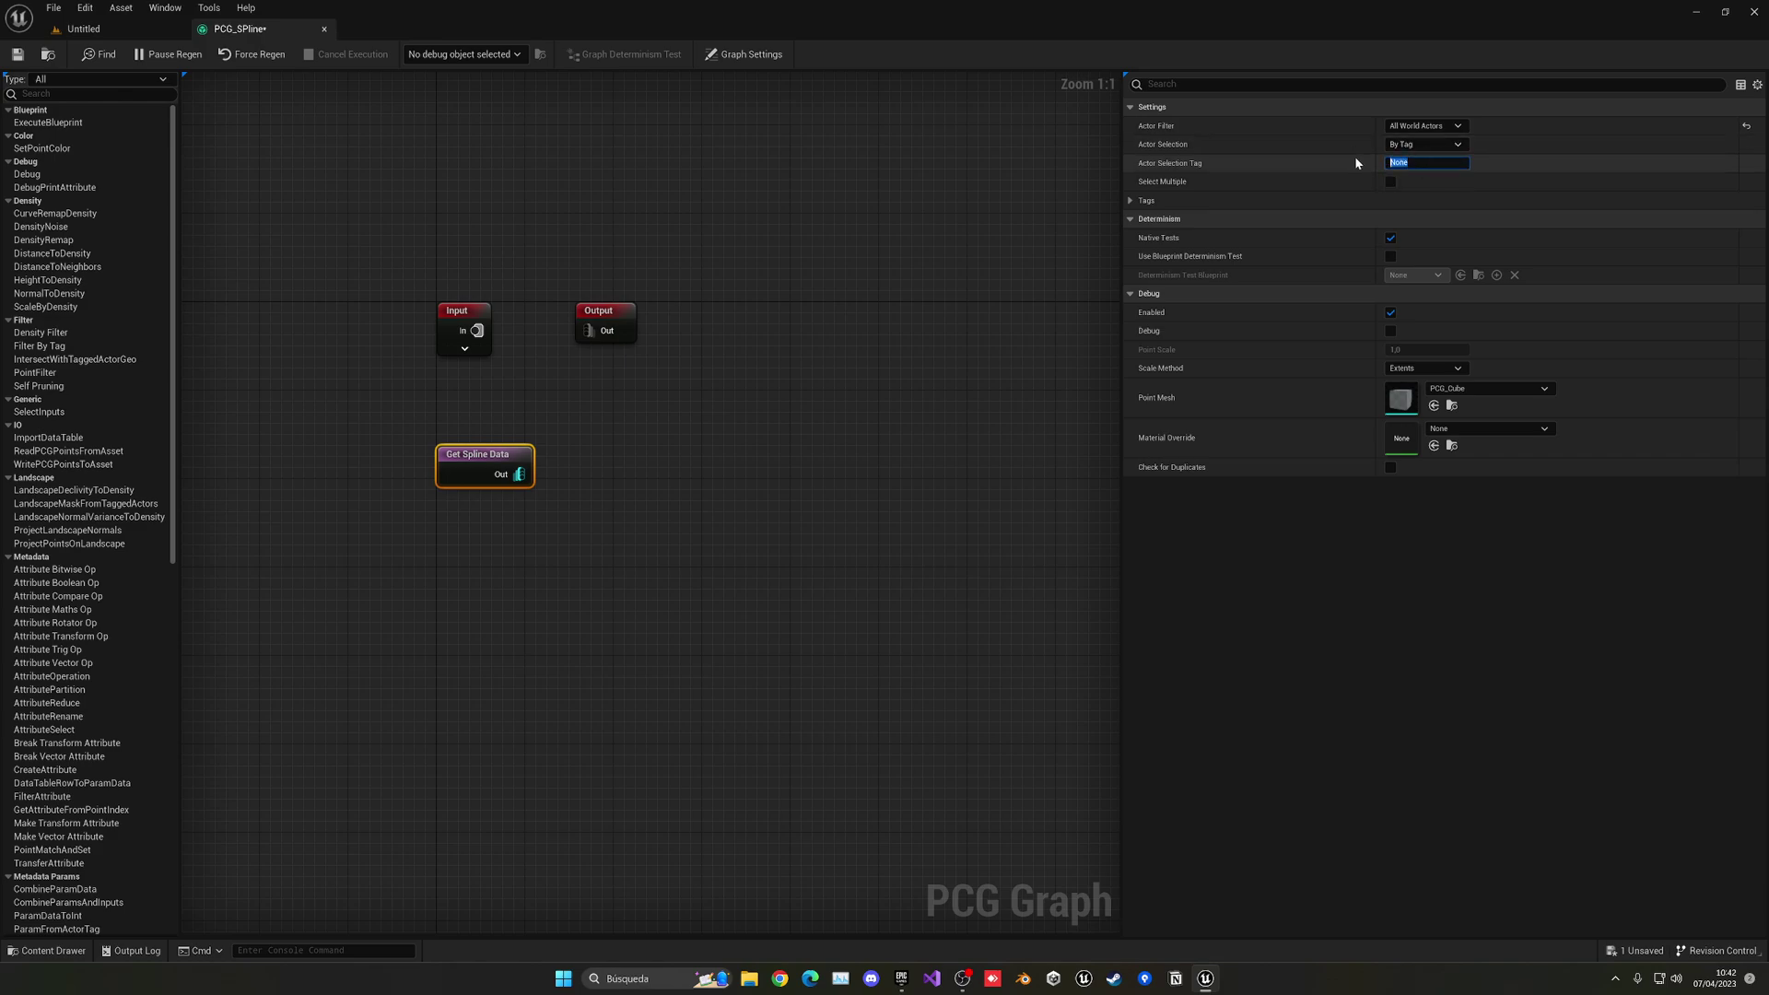
{"action": "type", "text": "SplineBiome"}
{"action": "key", "text": "Return"}
Step: Enable Select Multiple on the Get Spline Data node and save the graph
{"action": "right_click_drag", "start_coordinate": [532, 416], "coordinate": [589, 419]}
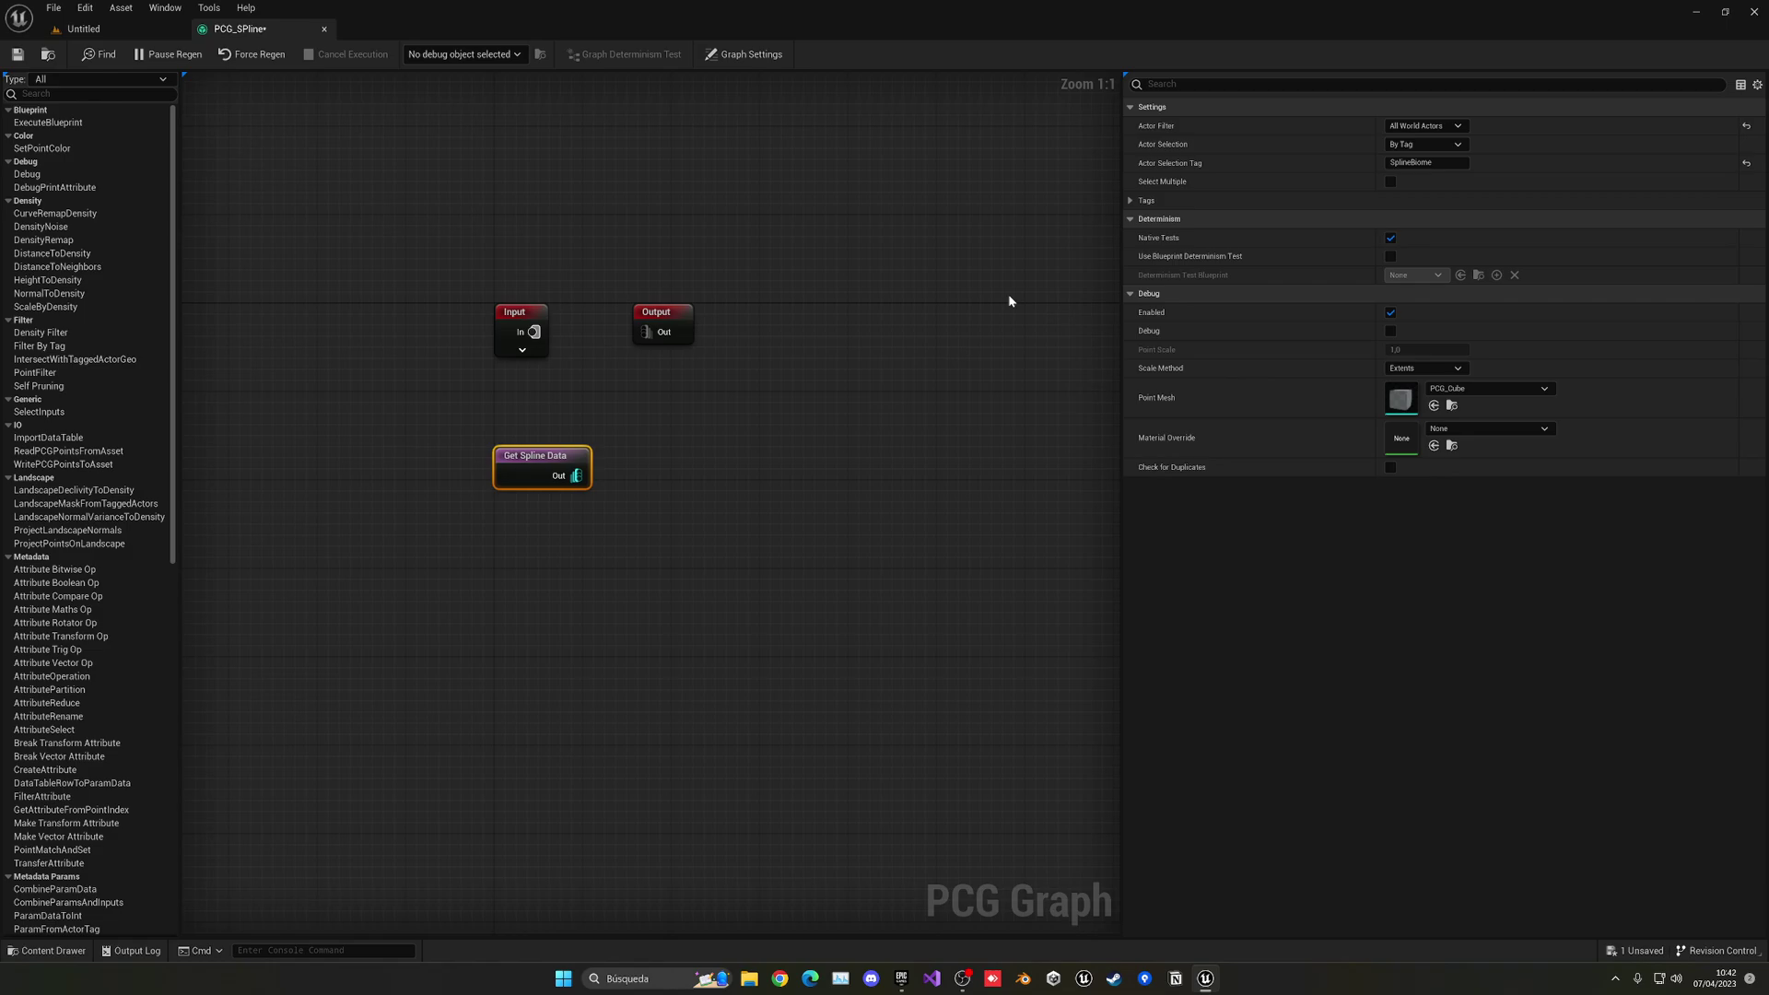
{"action": "left_click", "coordinate": [1390, 181]}
{"action": "left_click", "coordinate": [17, 54]}
Step: Return to the level and rename the PCG graph asset to PCG_Spline
{"action": "left_click", "coordinate": [134, 31]}
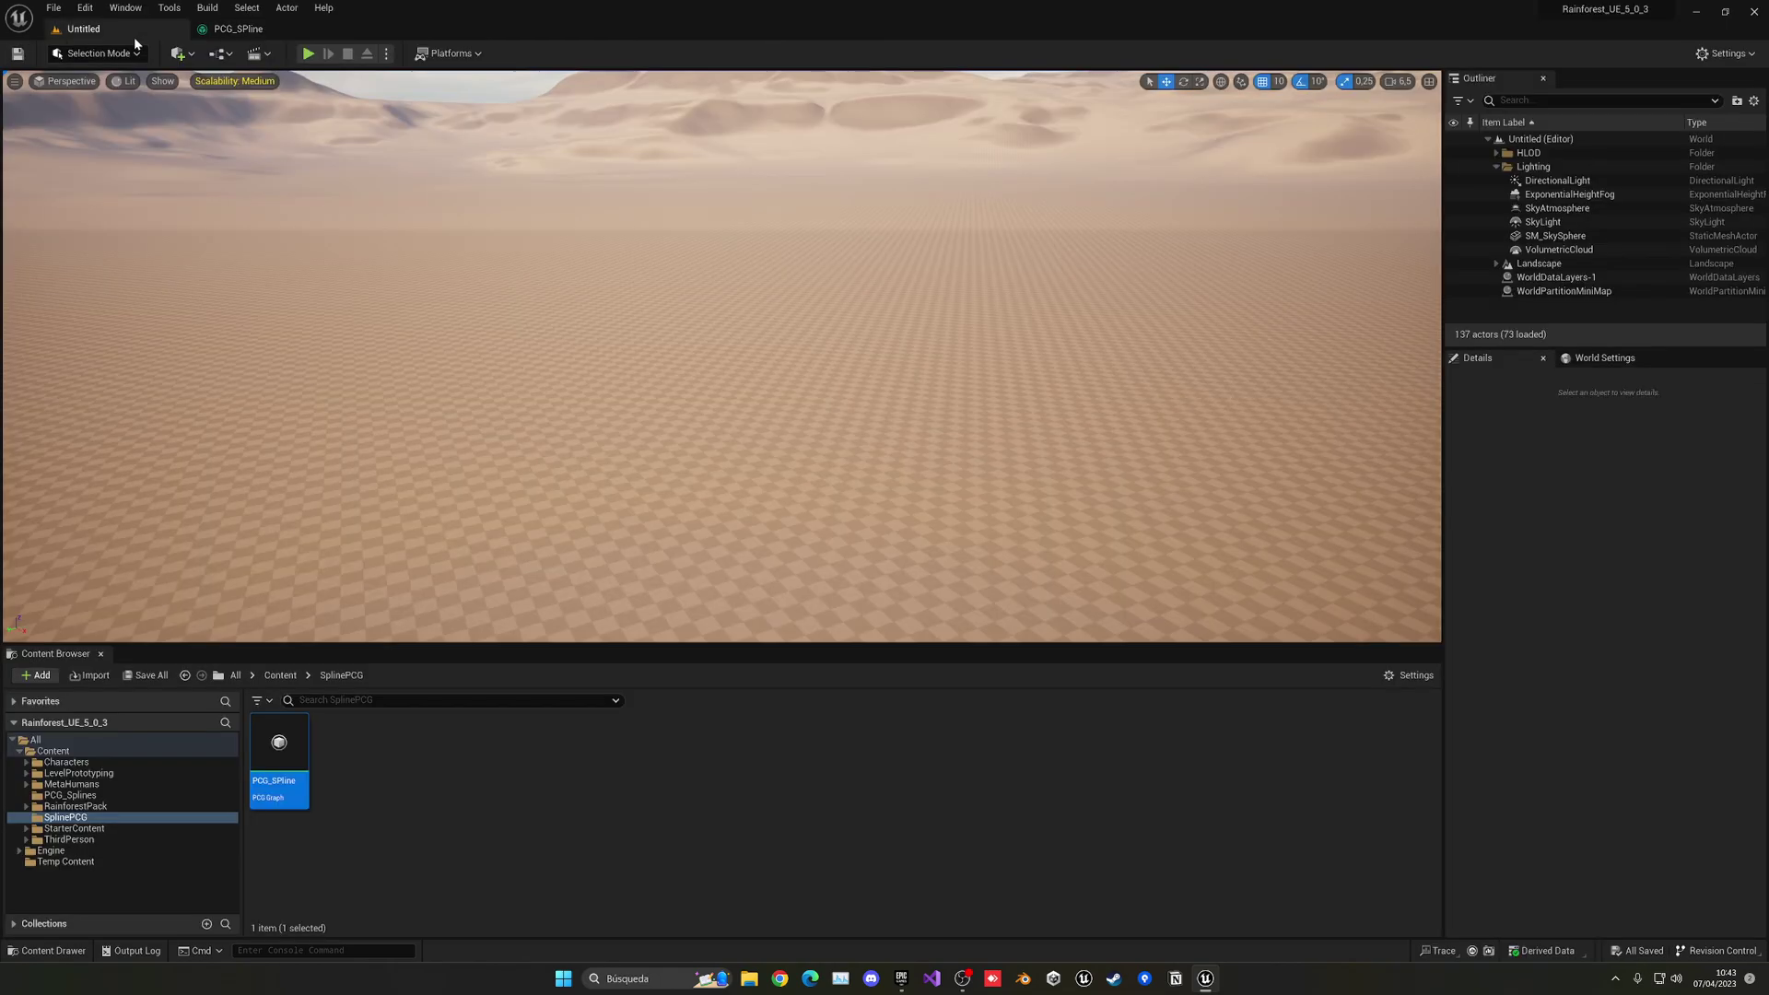
{"action": "left_click", "coordinate": [281, 779]}
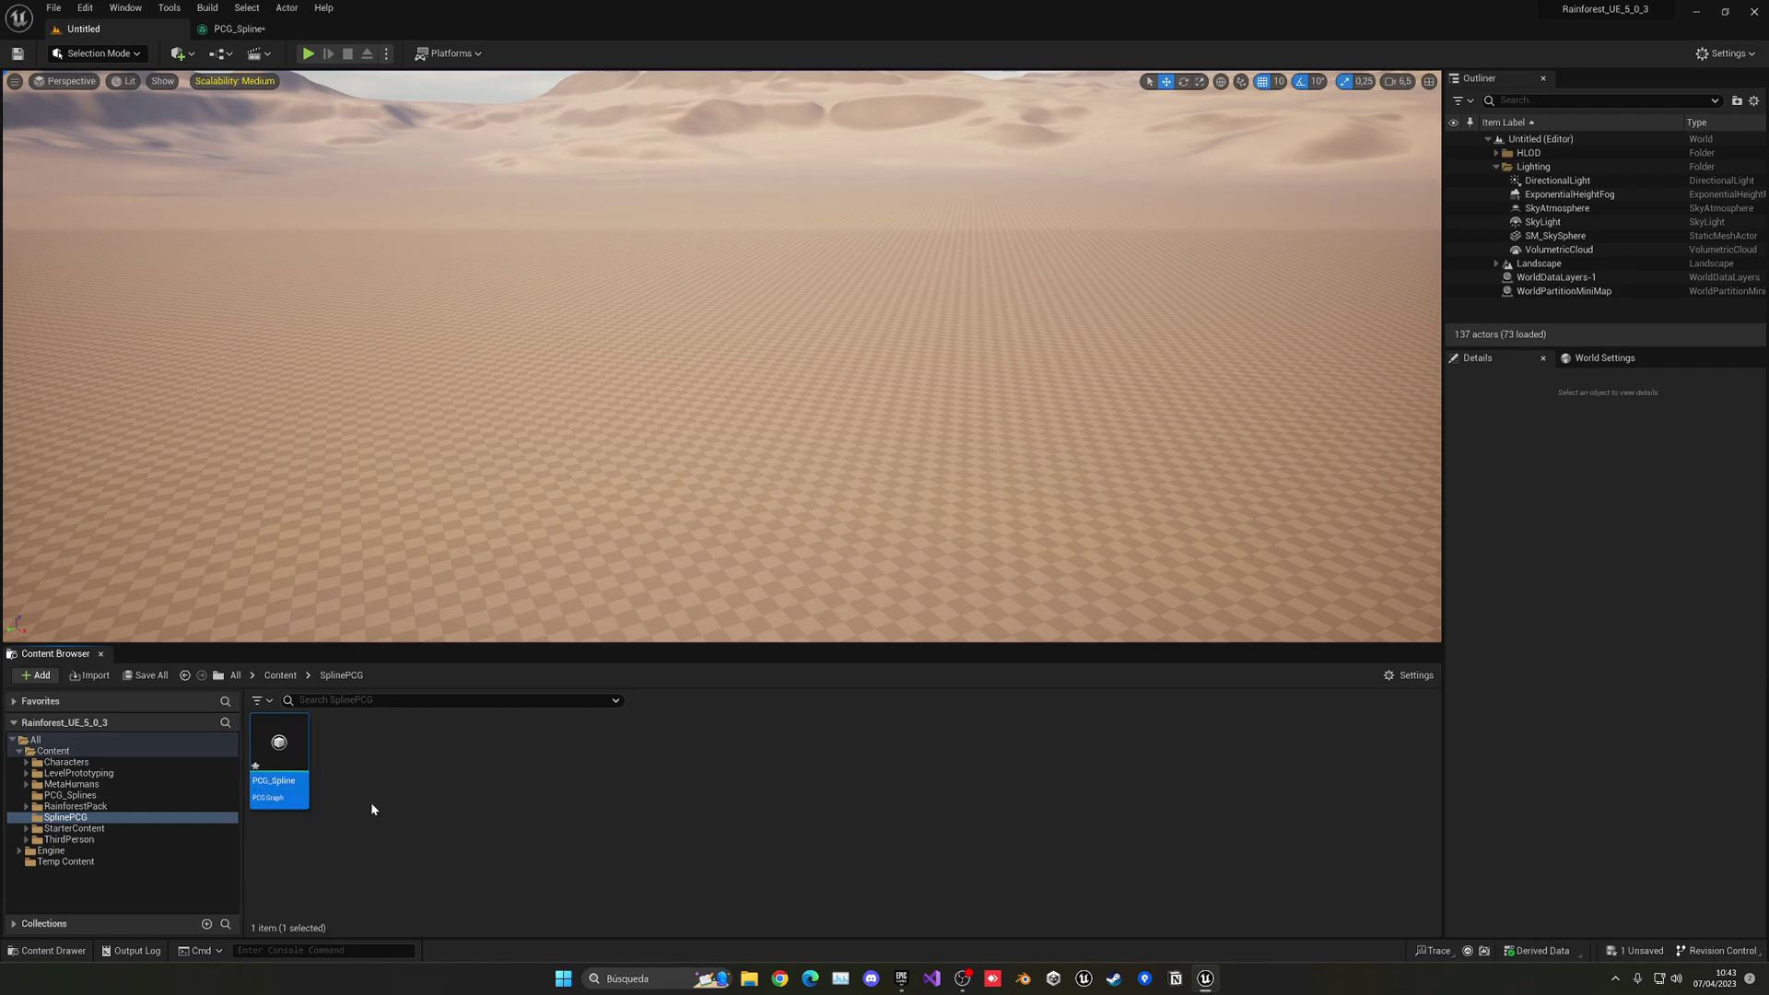
Step: Create an Actor Blueprint Class named BP_SplineBiome in the SplinePCG folder and open it
{"action": "right_click", "coordinate": [384, 775]}
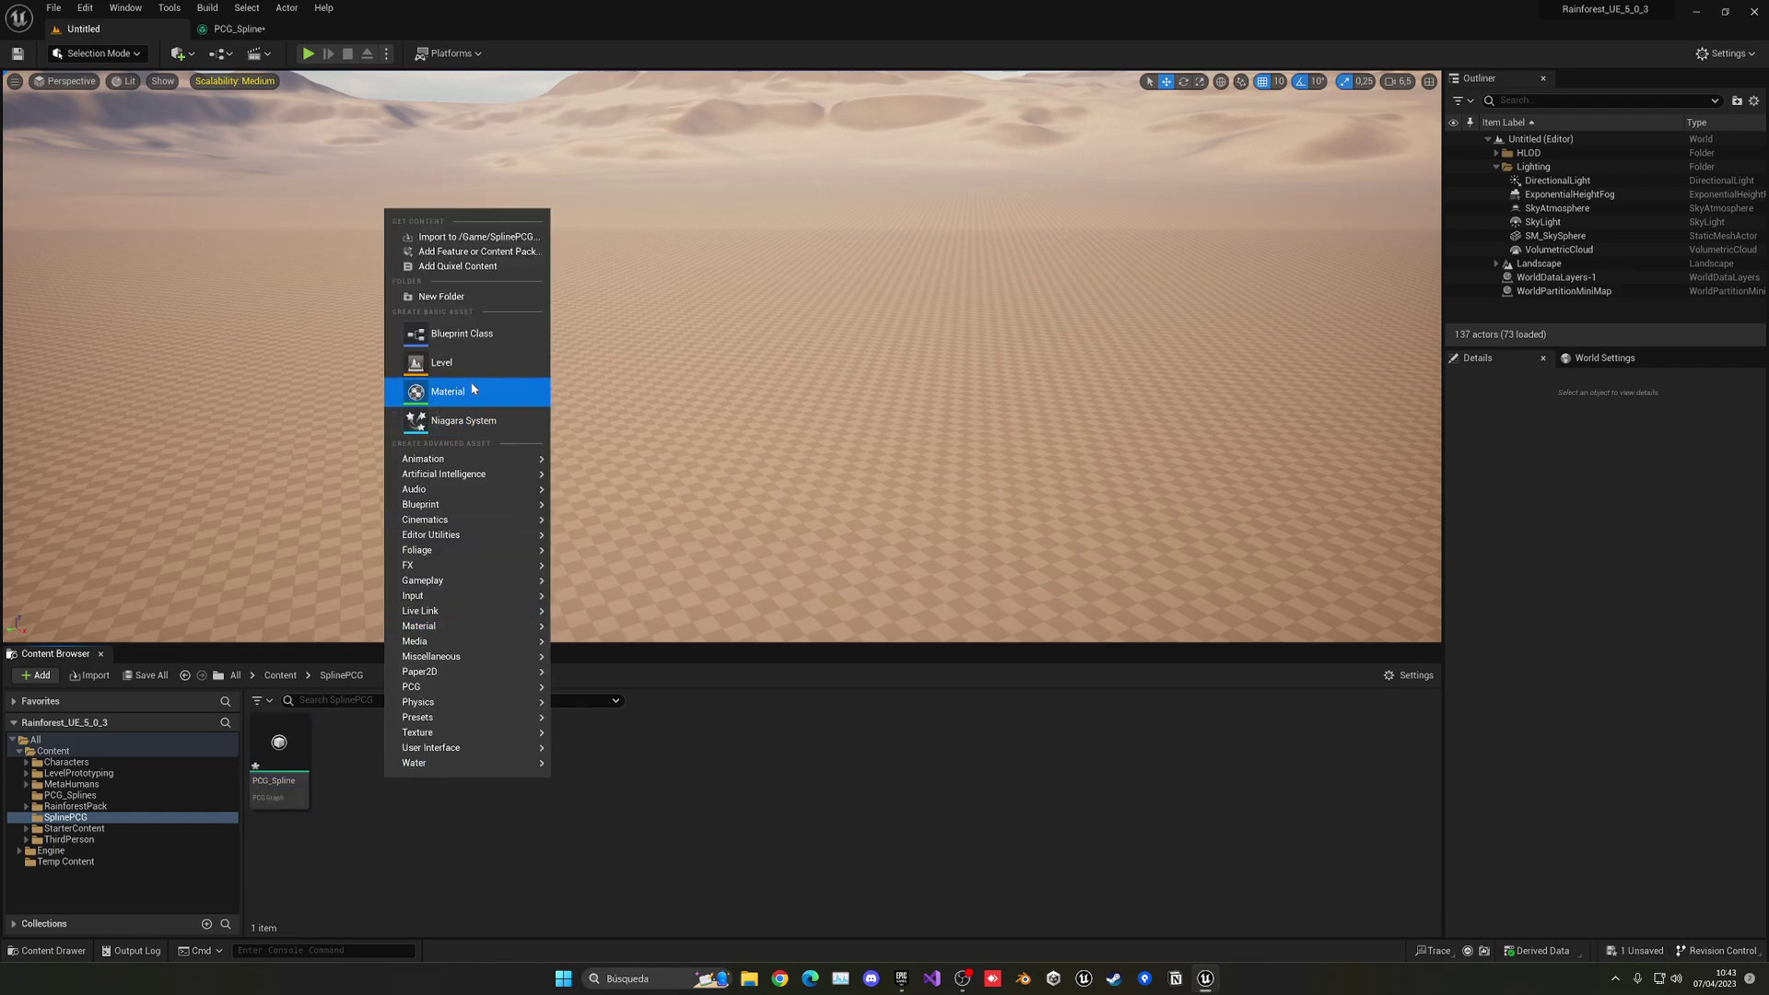
{"action": "left_click", "coordinate": [444, 337]}
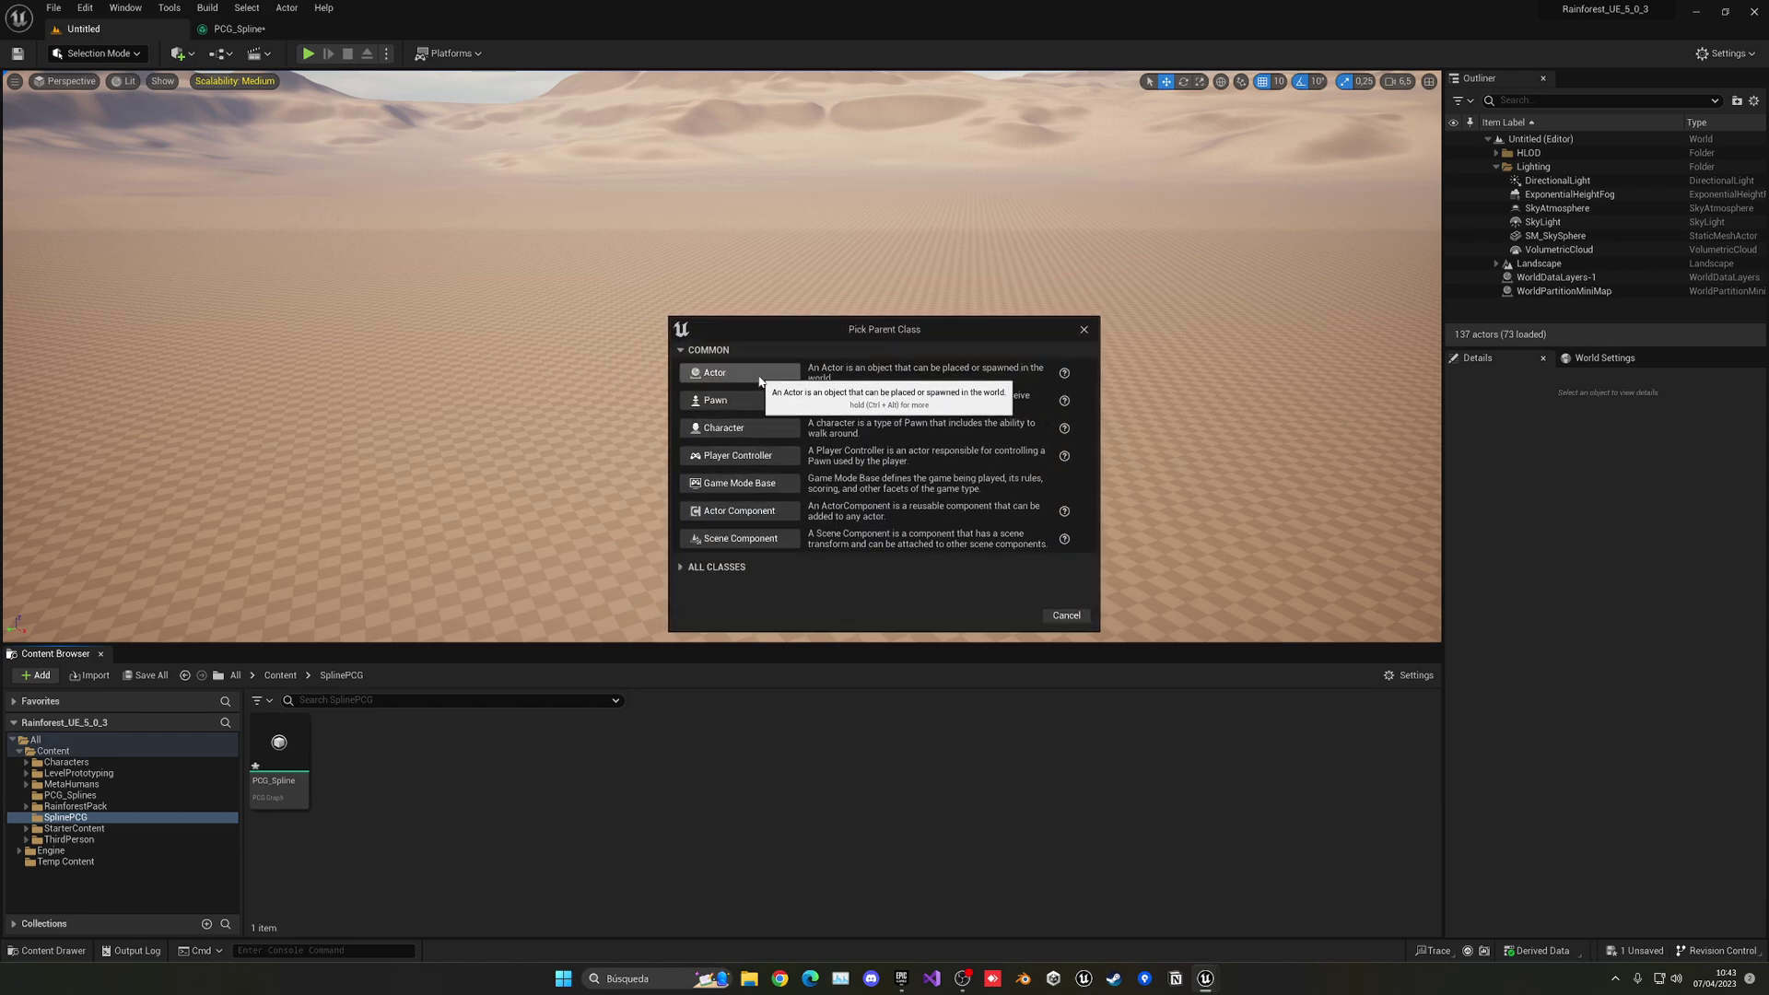
{"action": "left_click", "coordinate": [740, 379]}
{"action": "type", "text": "BP"}
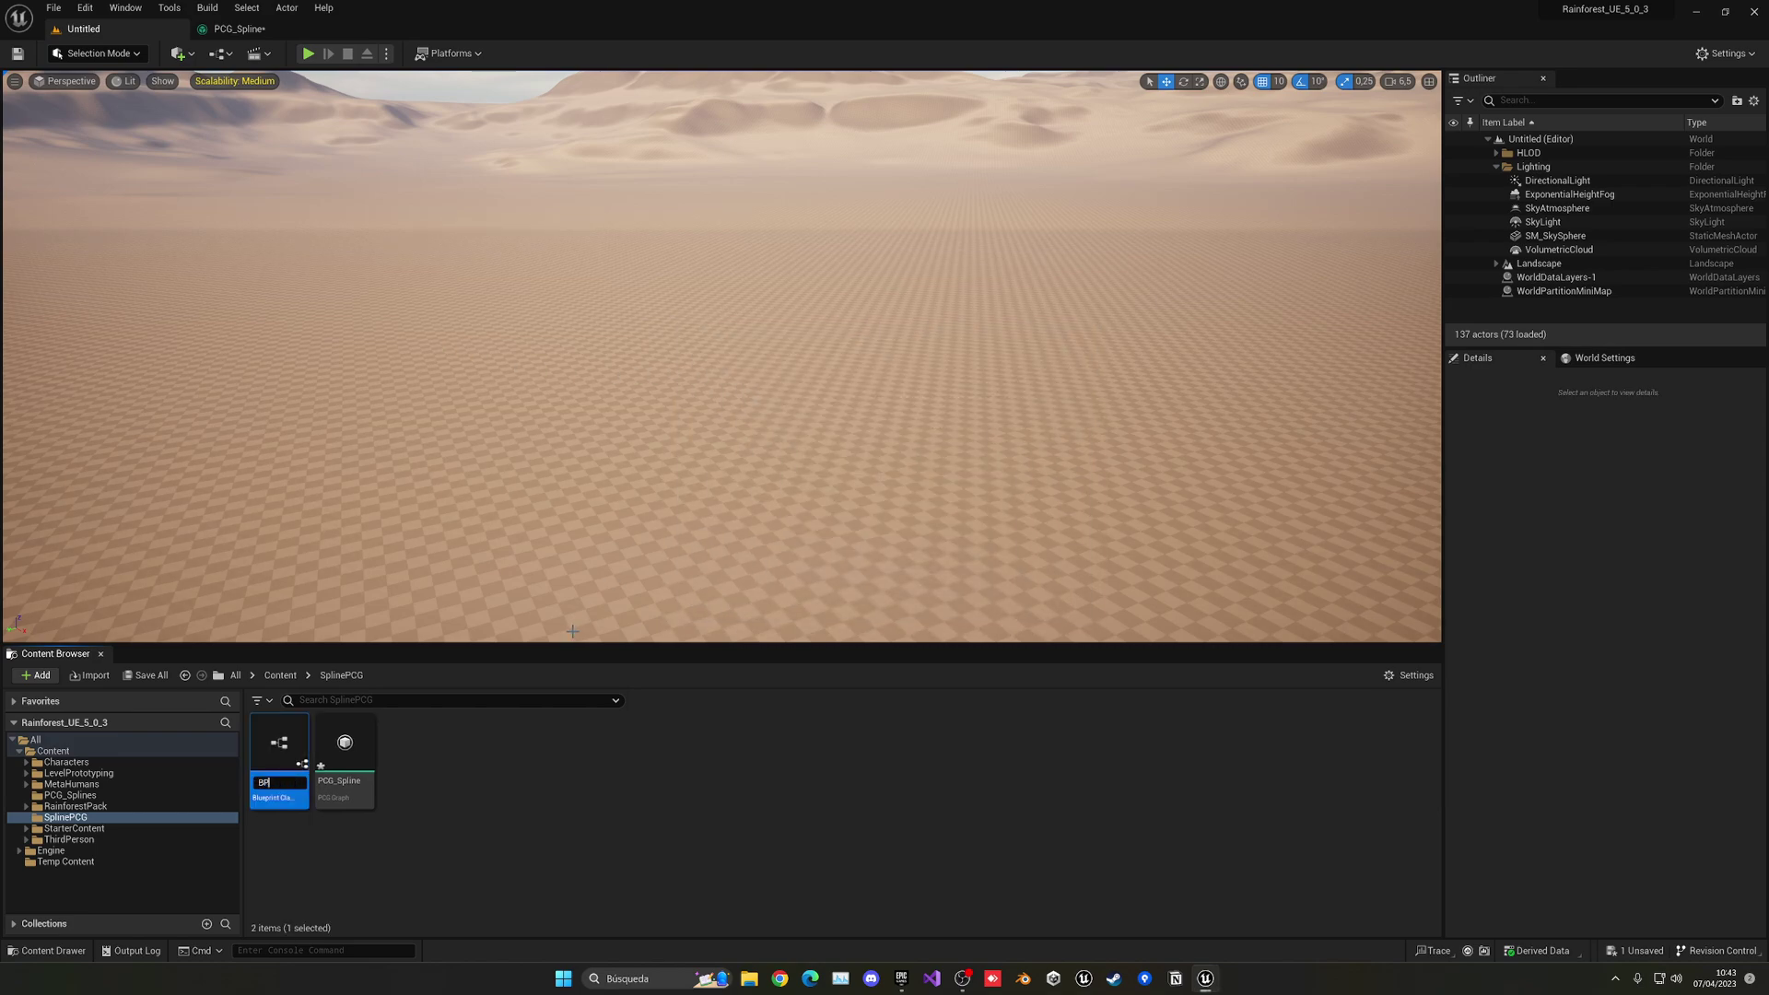
{"action": "type", "text": "_SPline"}
{"action": "key", "text": "BackSpace"}
{"action": "key", "text": "BackSpace"}
{"action": "key", "text": "BackSpace"}
{"action": "type", "text": "lineBiome"}
{"action": "key", "text": "Return"}
{"action": "key", "text": "Return"}
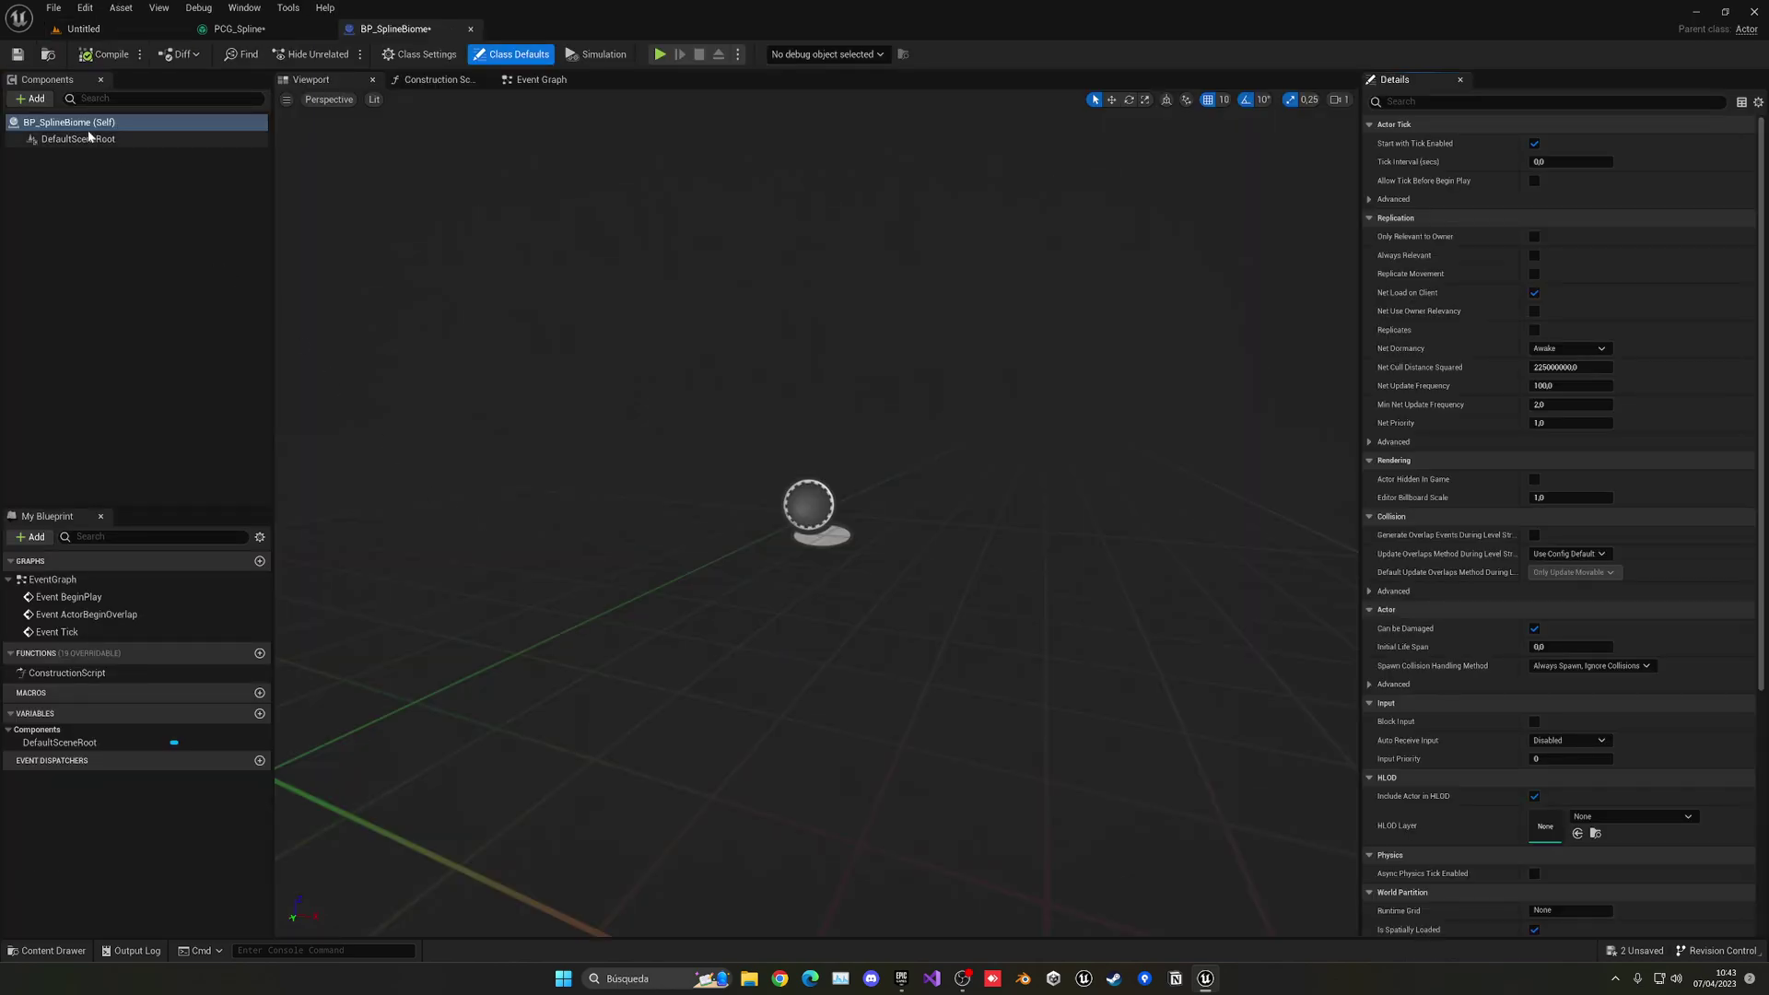
Step: Add a Spline component to BP_SplineBiome and enable Closed Loop on it
{"action": "left_click", "coordinate": [35, 98]}
{"action": "type", "text": "spline"}
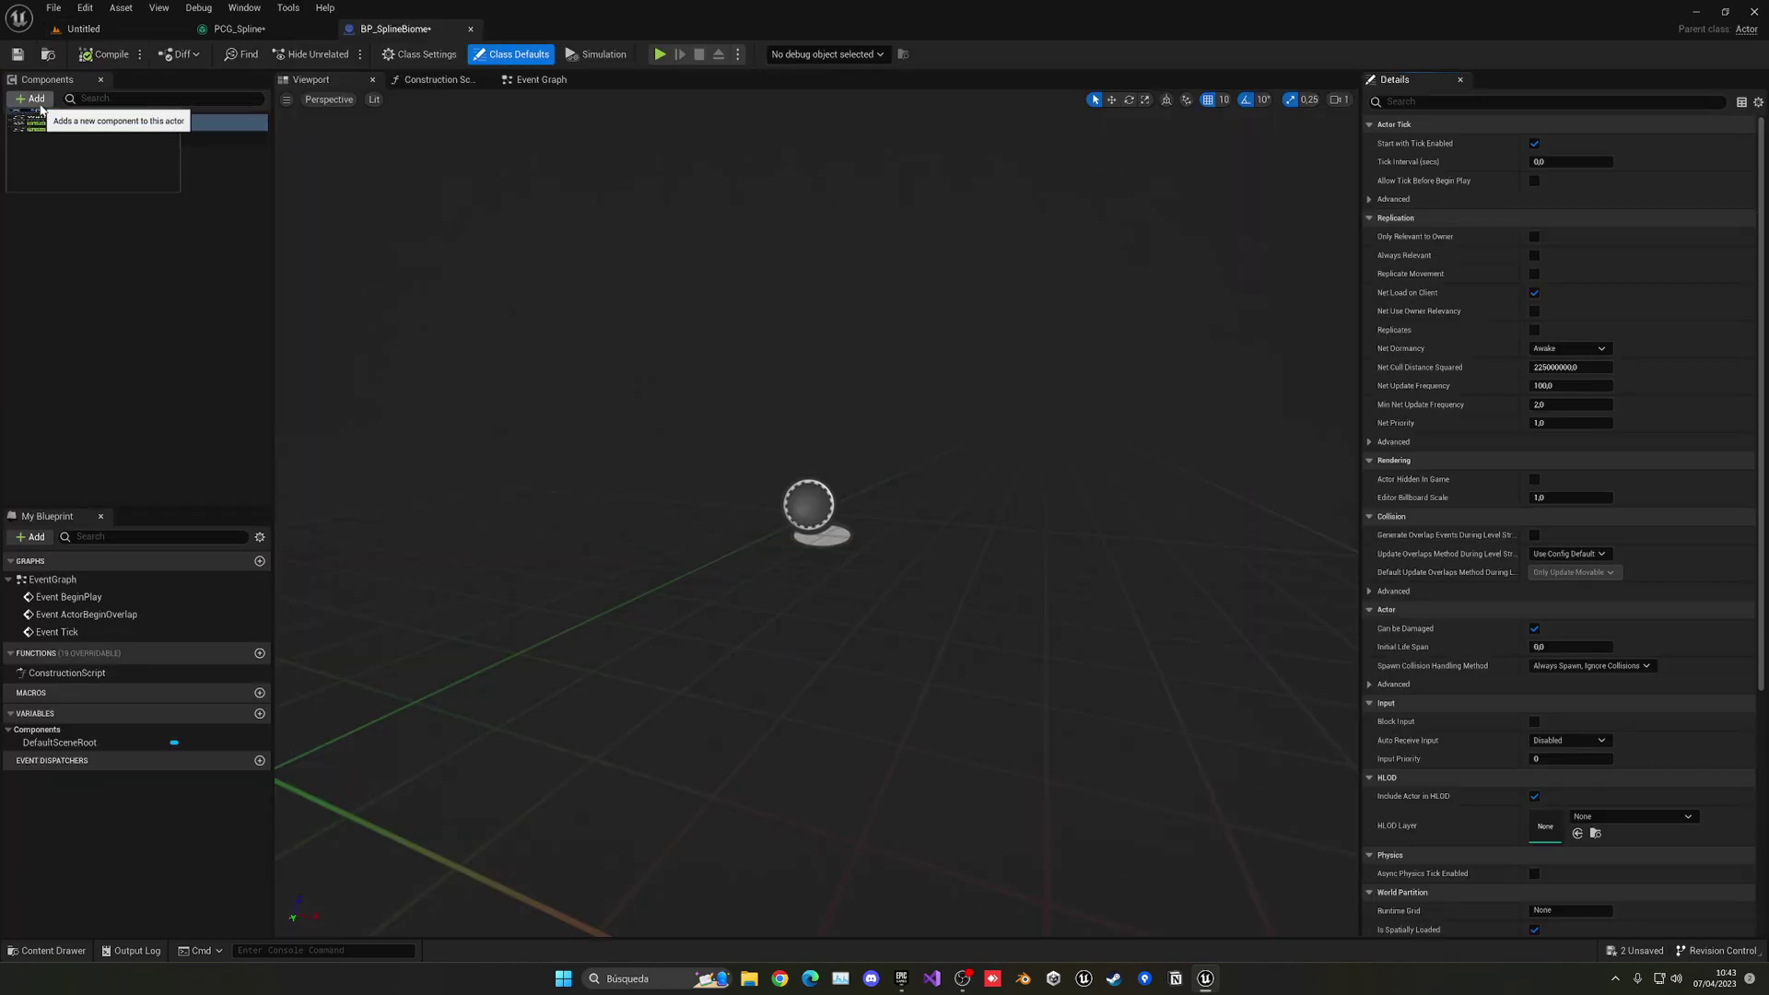
{"action": "left_click", "coordinate": [29, 184]}
{"action": "key", "text": "Return"}
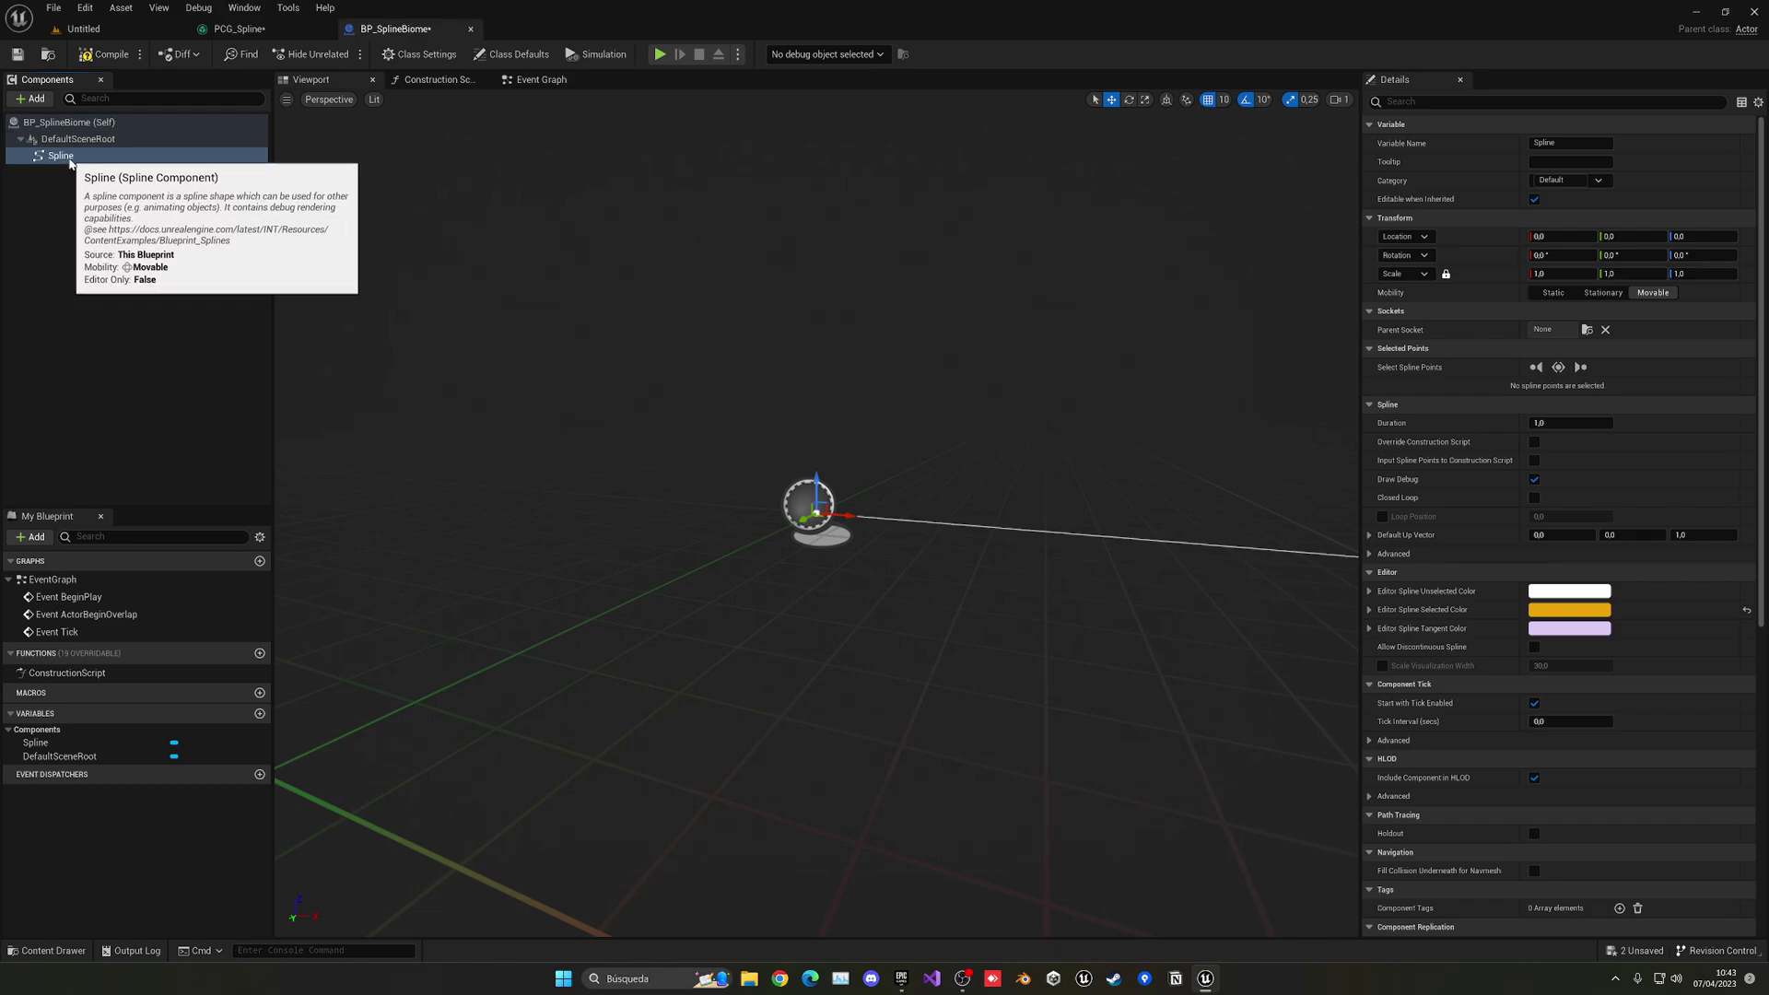
{"action": "left_click", "coordinate": [1534, 498]}
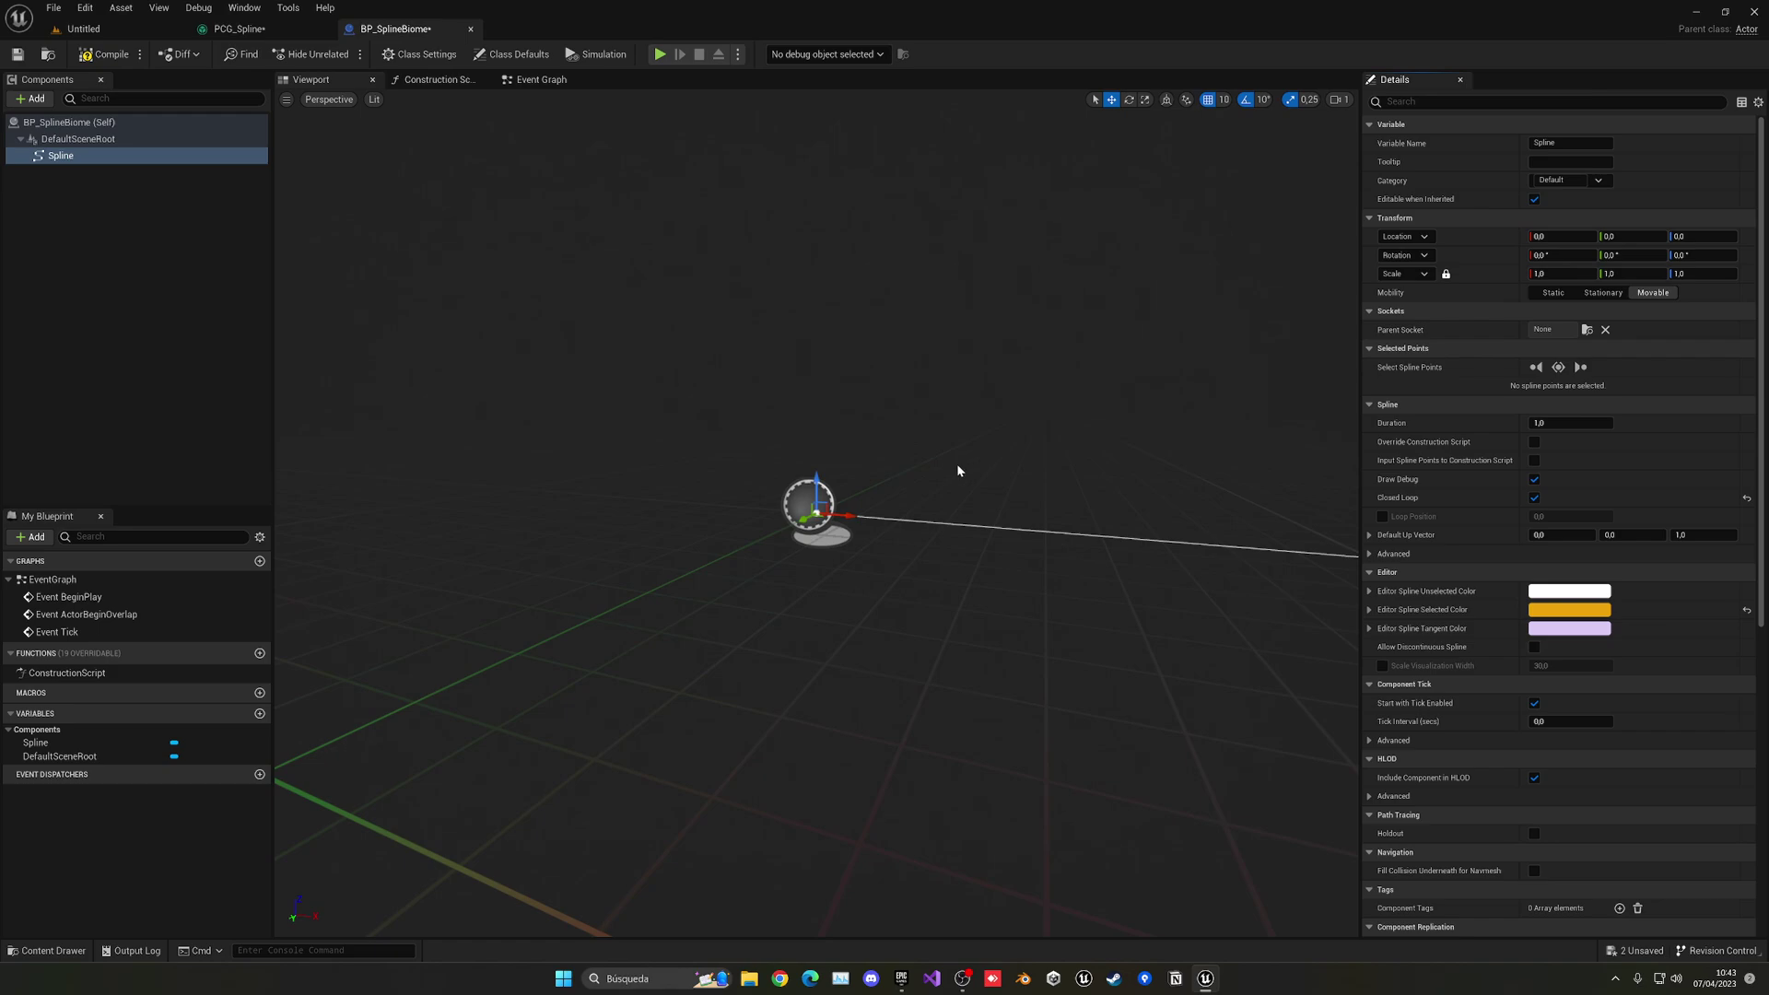
Step: Add an actor tag named SplineBiome in the class defaults of BP_SplineBiome
{"action": "left_click", "coordinate": [511, 54]}
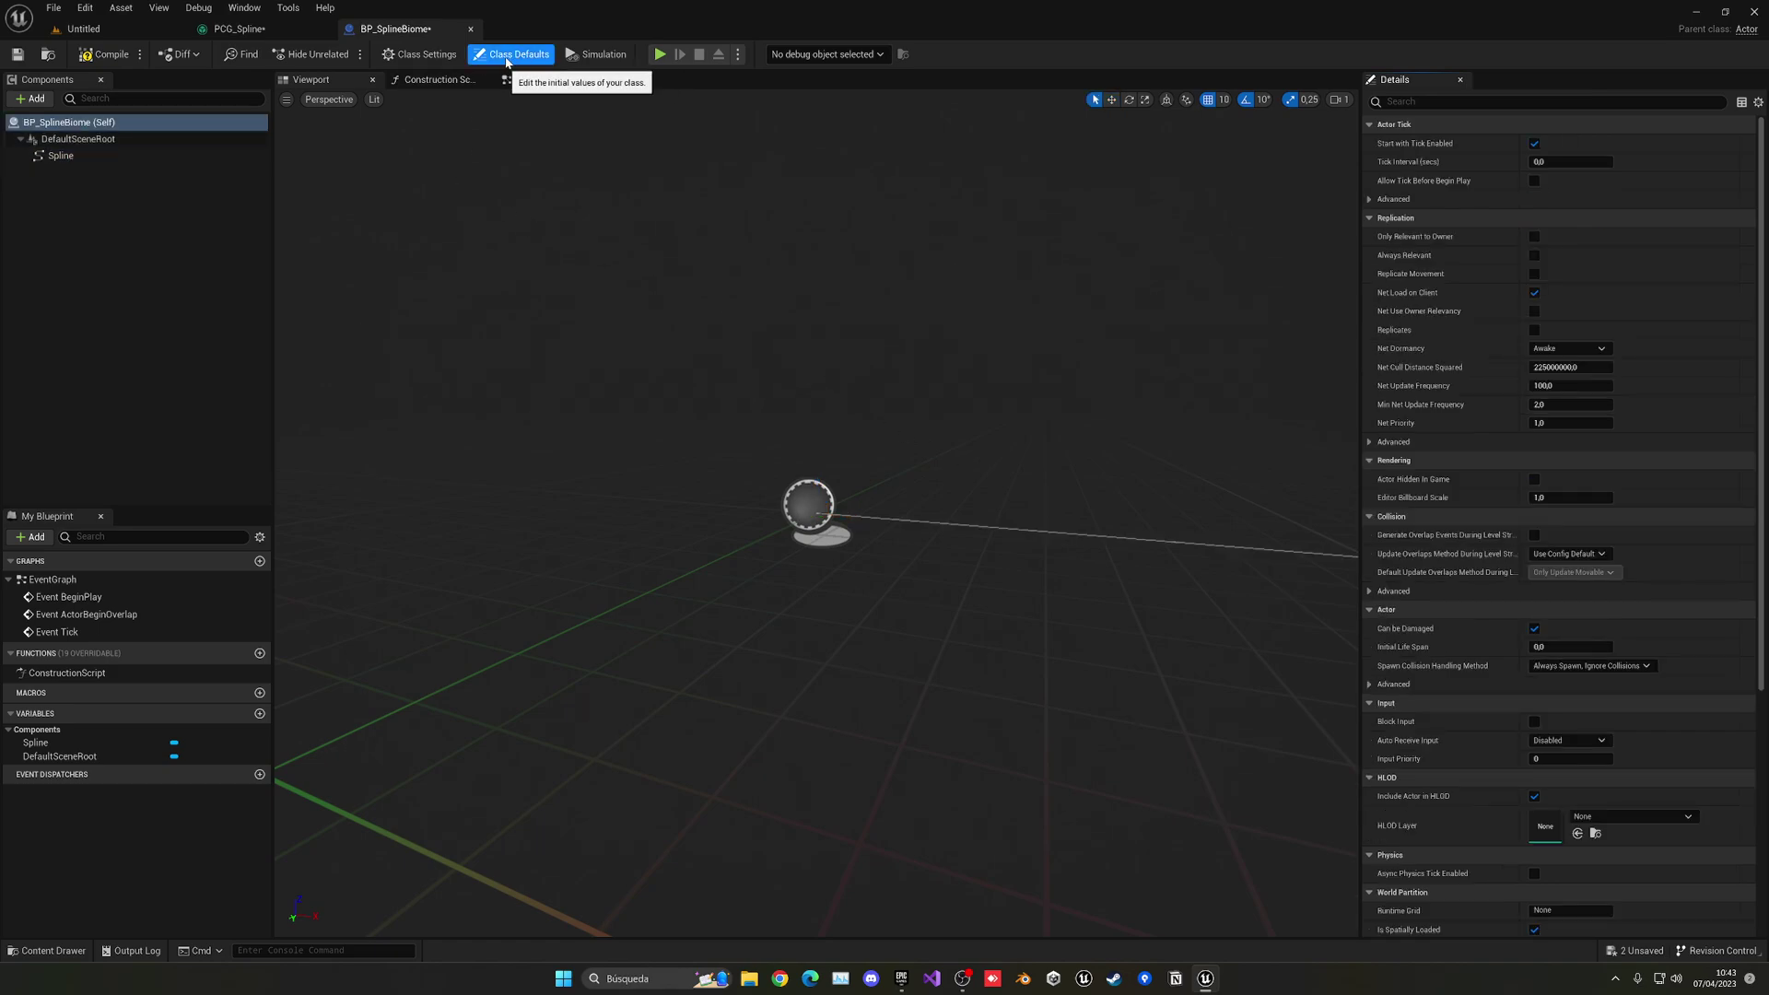
{"action": "left_click", "coordinate": [1398, 102]}
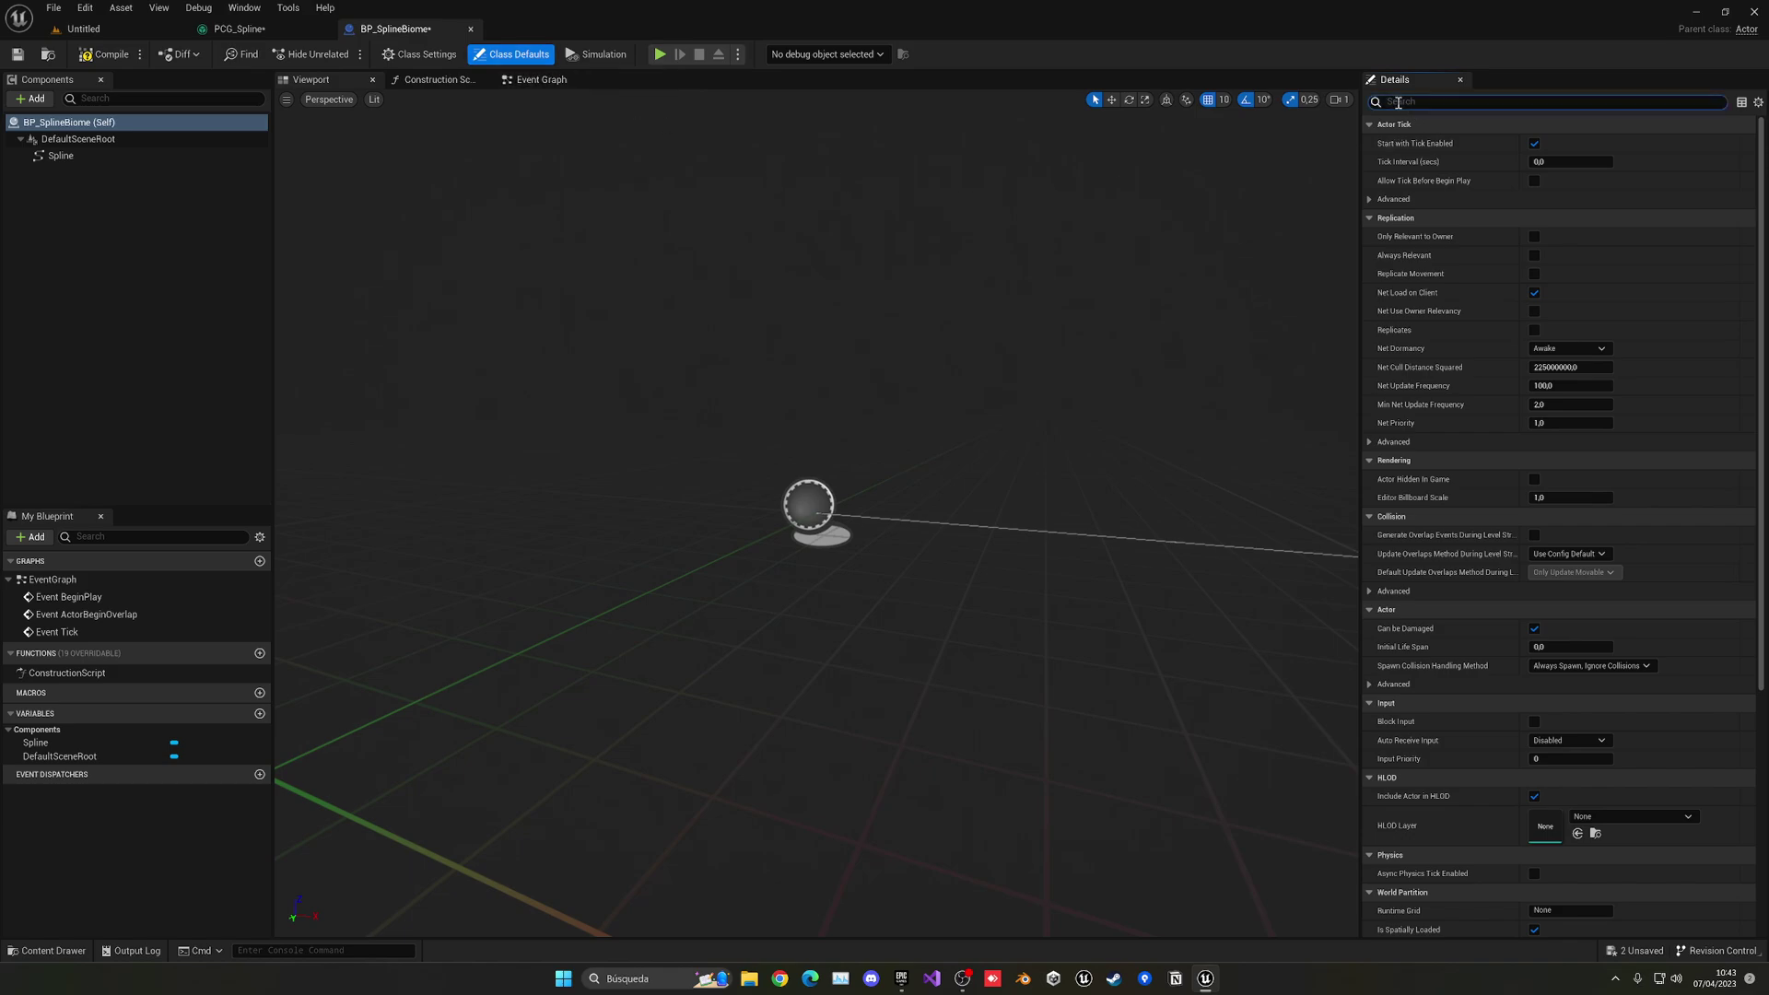
{"action": "type", "text": "tag"}
{"action": "left_click", "coordinate": [1619, 161]}
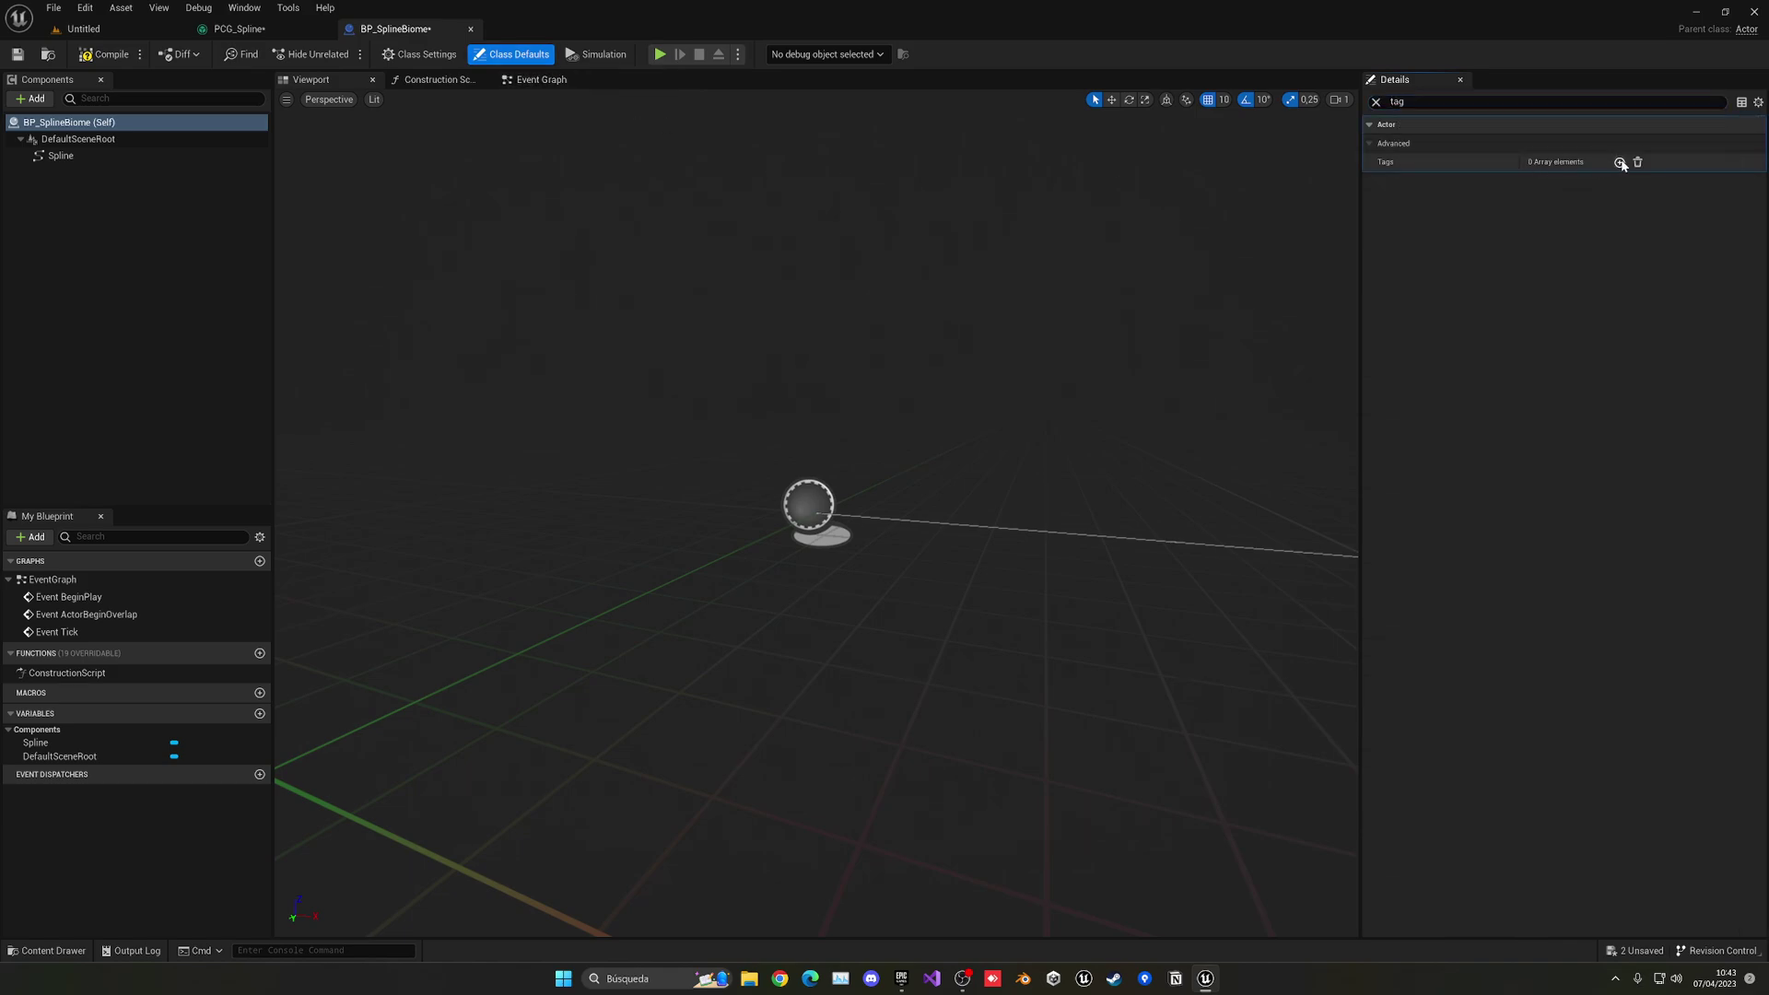
{"action": "left_click", "coordinate": [1545, 182]}
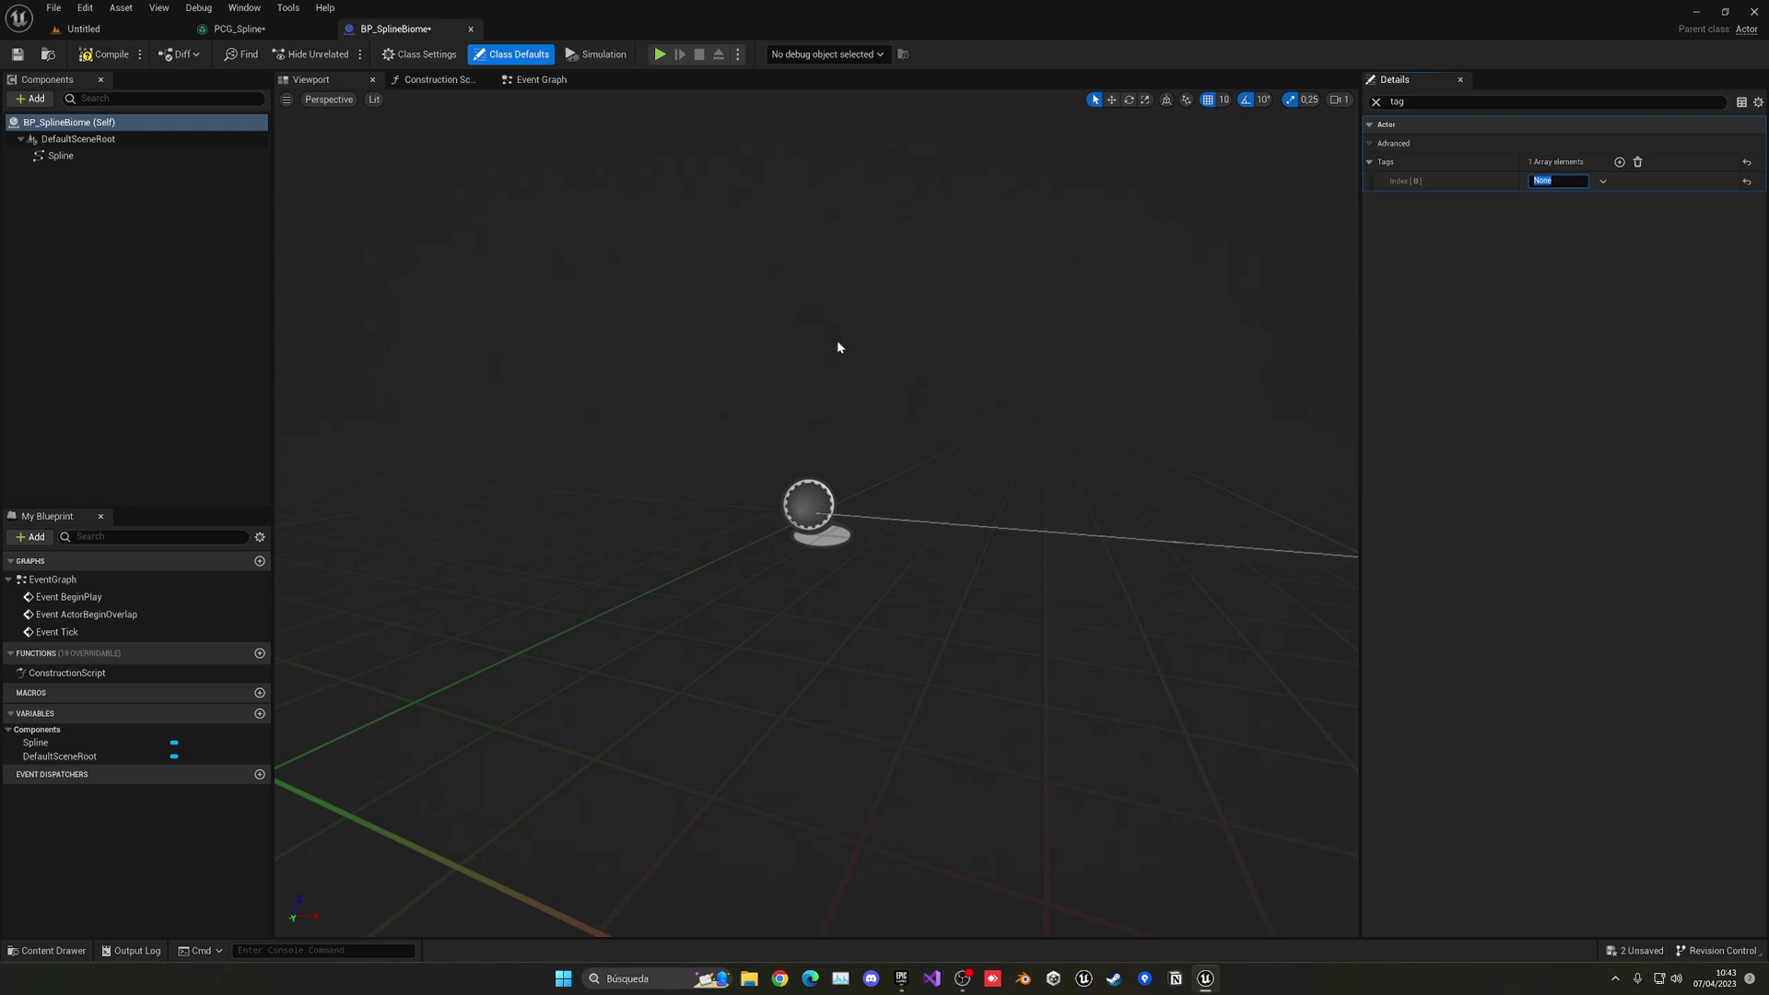
{"action": "type", "text": "SplineBiome"}
{"action": "key", "text": "Return"}
Step: Compare the Actor Selection Tag of the Get Spline Data node in PCG_Spline with the tag on BP_SplineBiome
{"action": "left_click", "coordinate": [239, 28]}
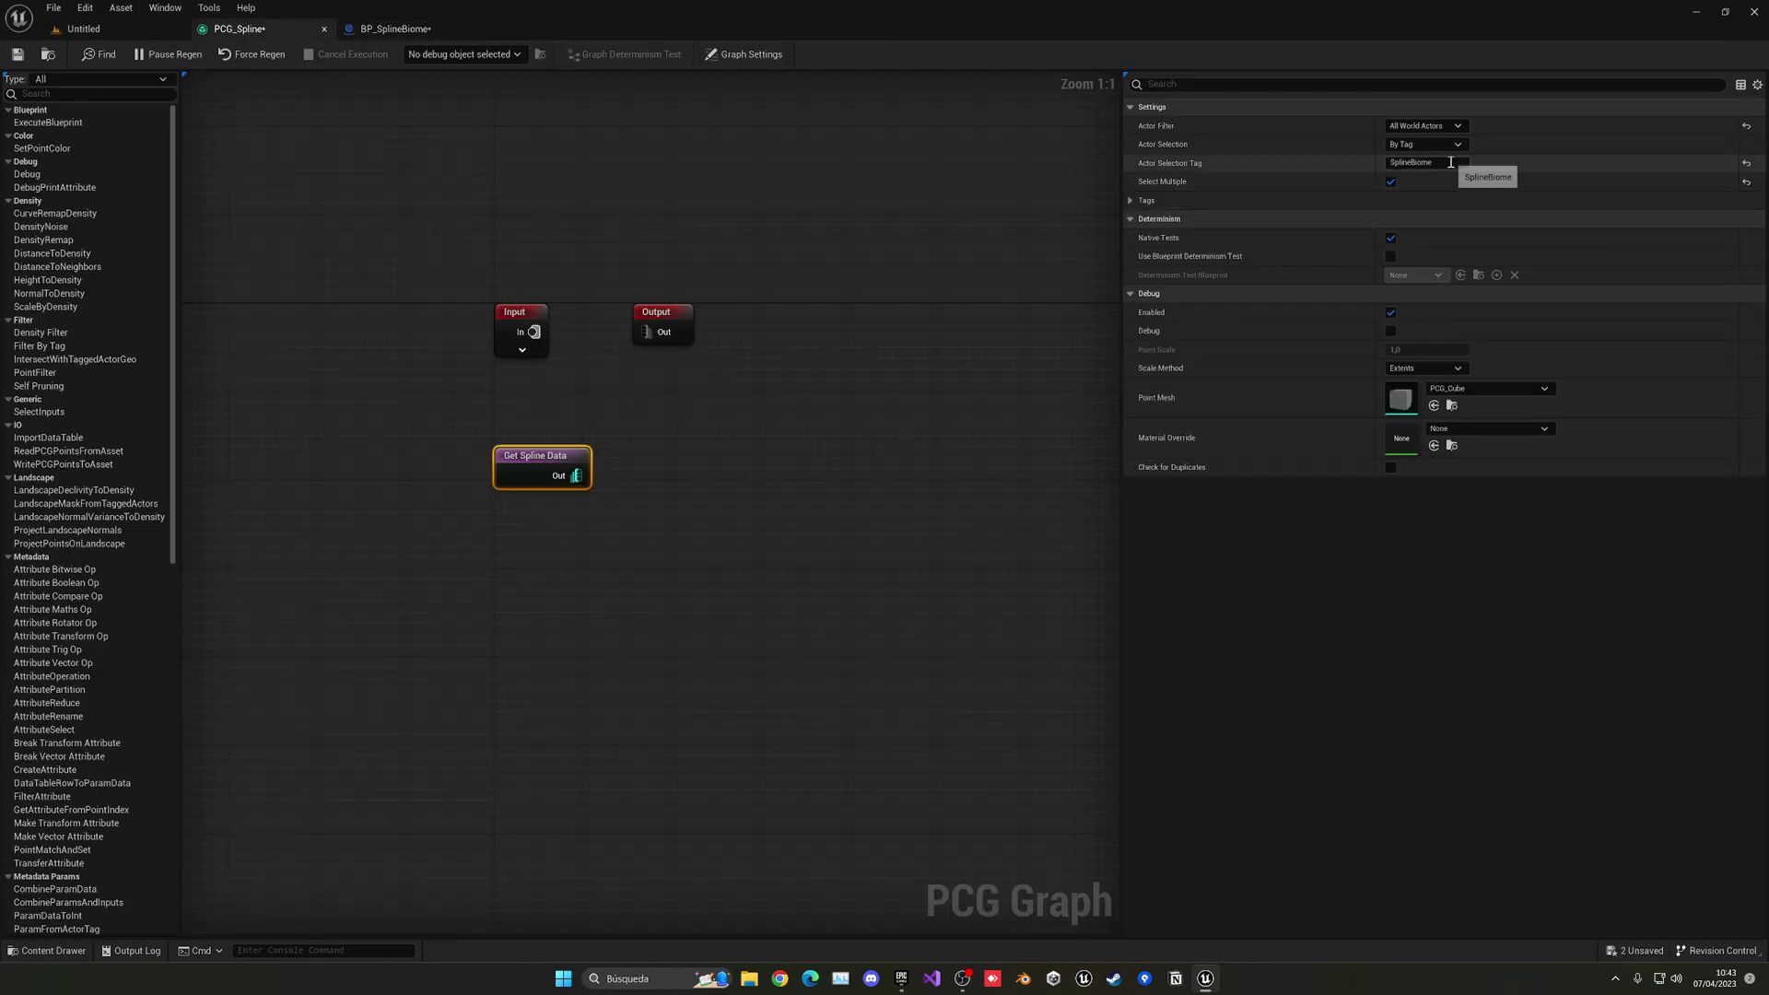
{"action": "left_click", "coordinate": [396, 28]}
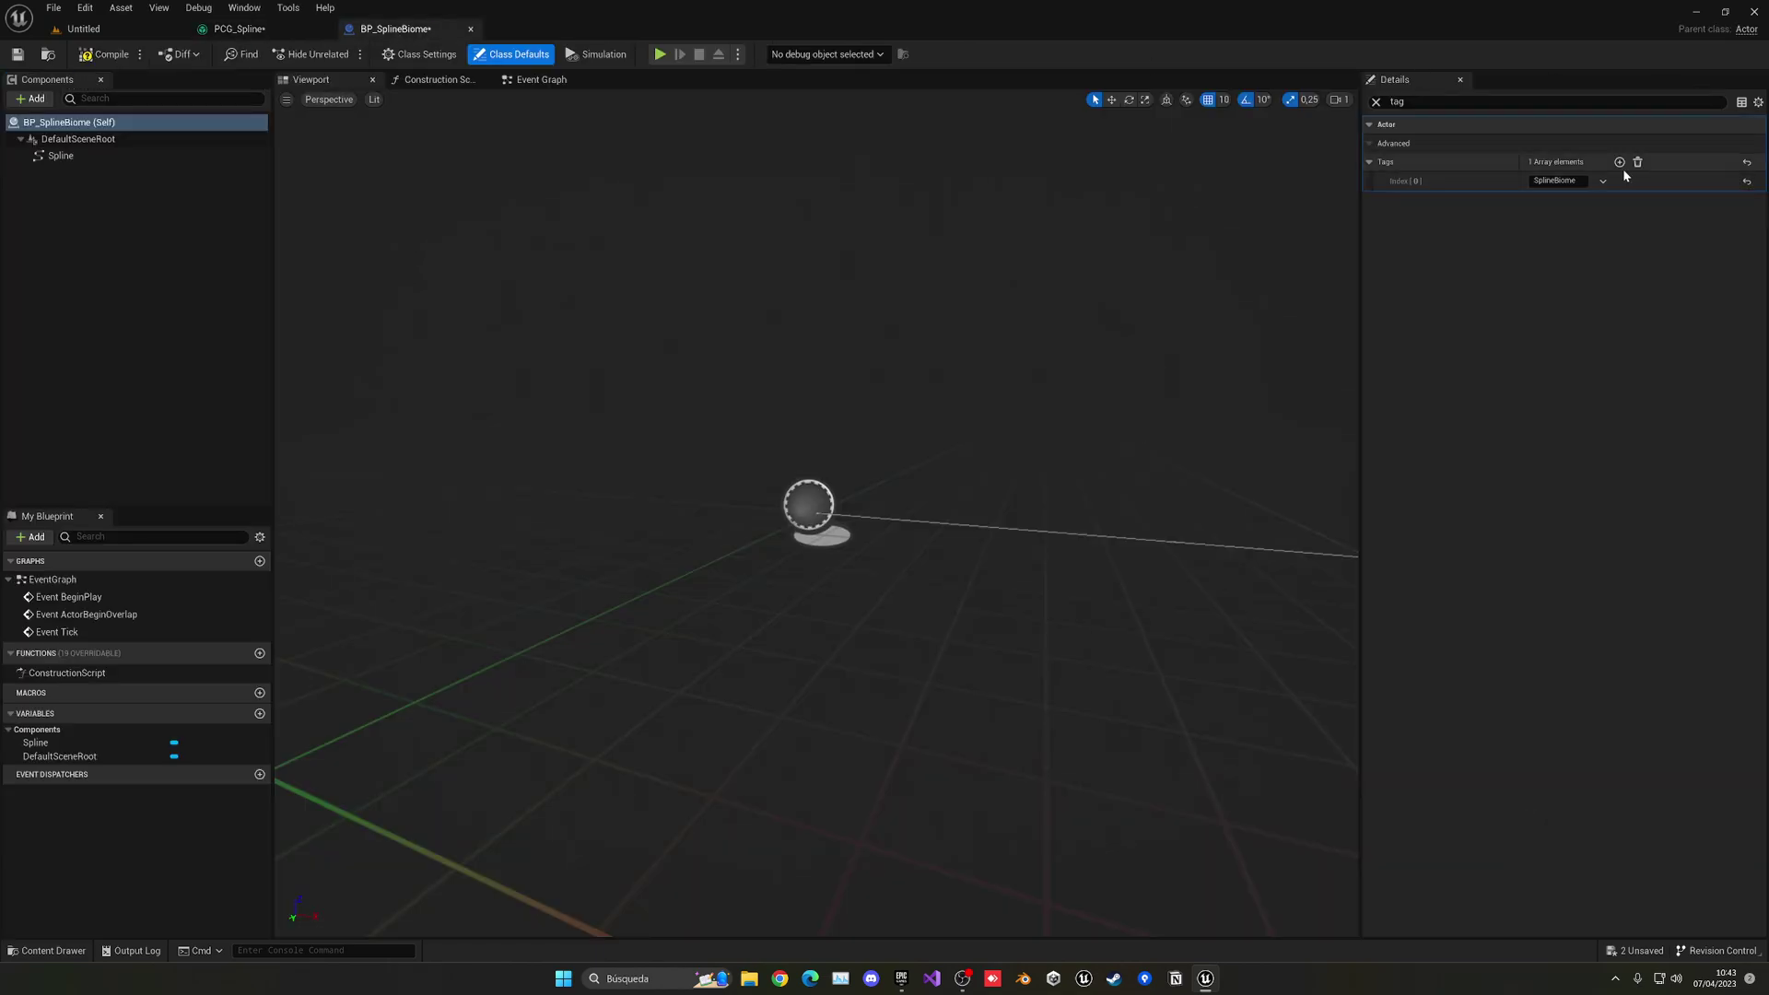
{"action": "left_click", "coordinate": [1557, 181]}
{"action": "left_click", "coordinate": [1560, 181]}
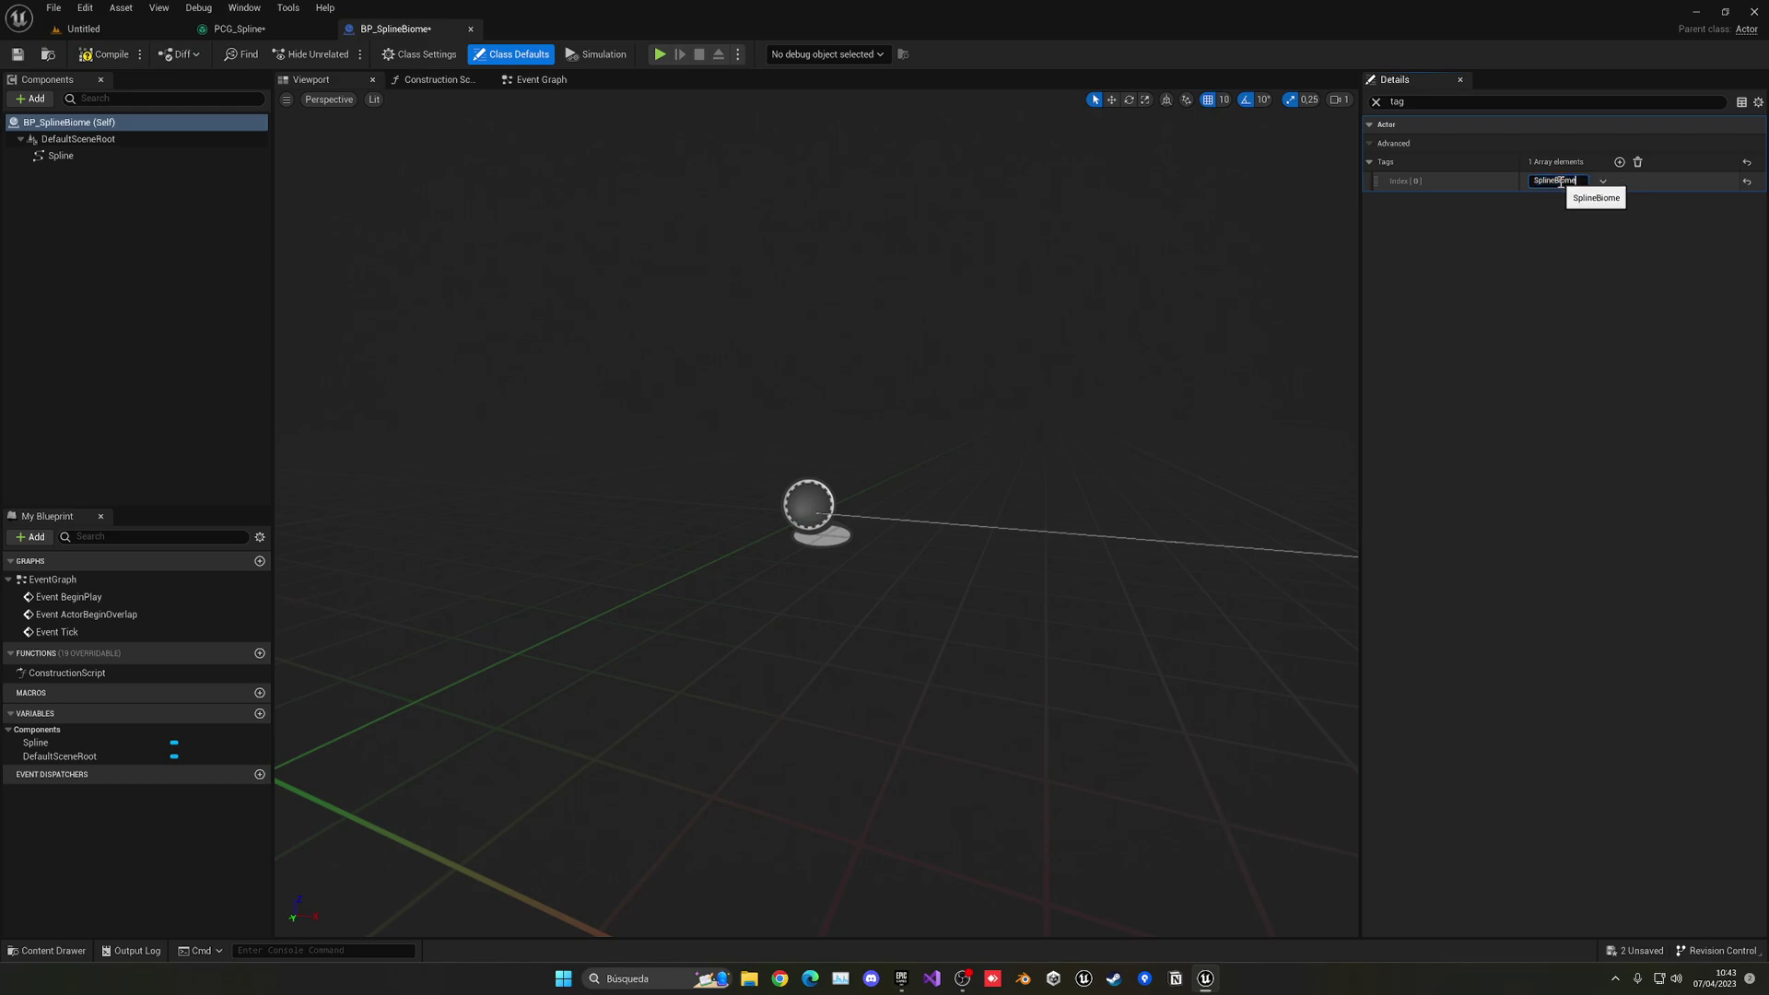
{"action": "double_click", "coordinate": [1561, 182]}
{"action": "mouse_move", "coordinate": [1011, 320]}
{"action": "right_mouse_down"}
{"action": "mouse_move", "coordinate": [1033, 320]}
{"action": "mouse_move", "coordinate": [1010, 319]}
{"action": "right_mouse_up"}
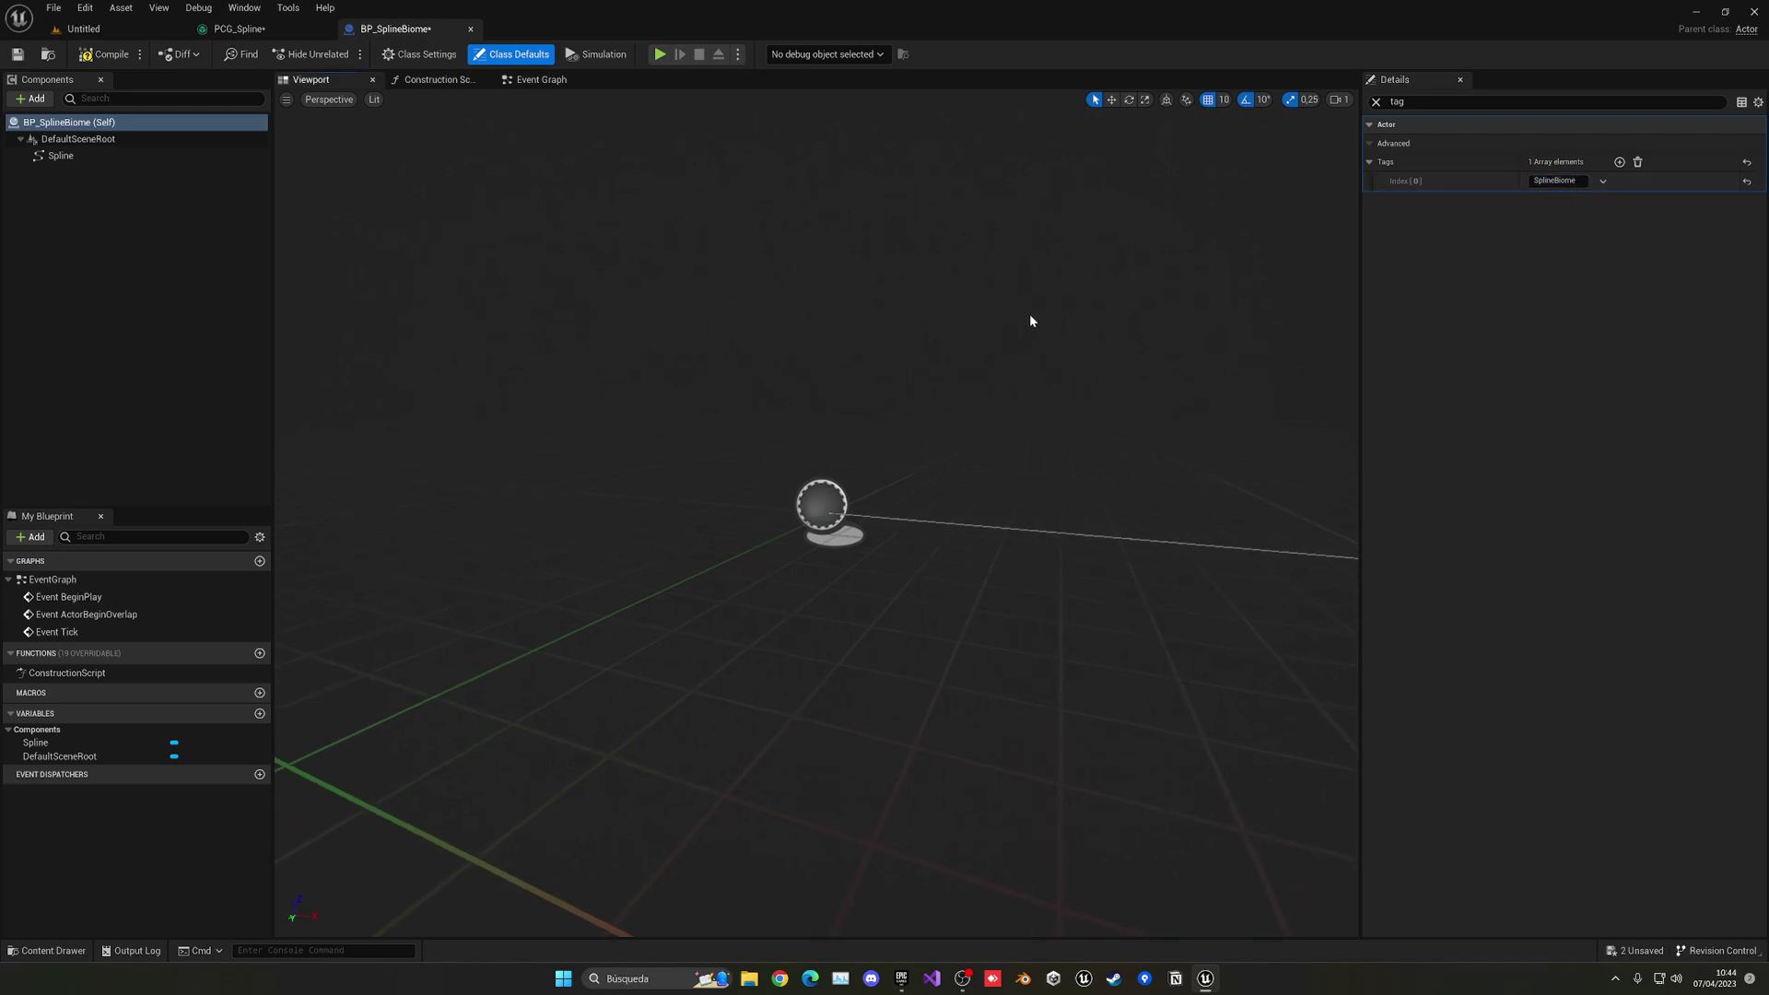
Step: Look up the Component Tags of the Spline component, clear the property filter and return to the class defaults
{"action": "left_click", "coordinate": [1376, 101]}
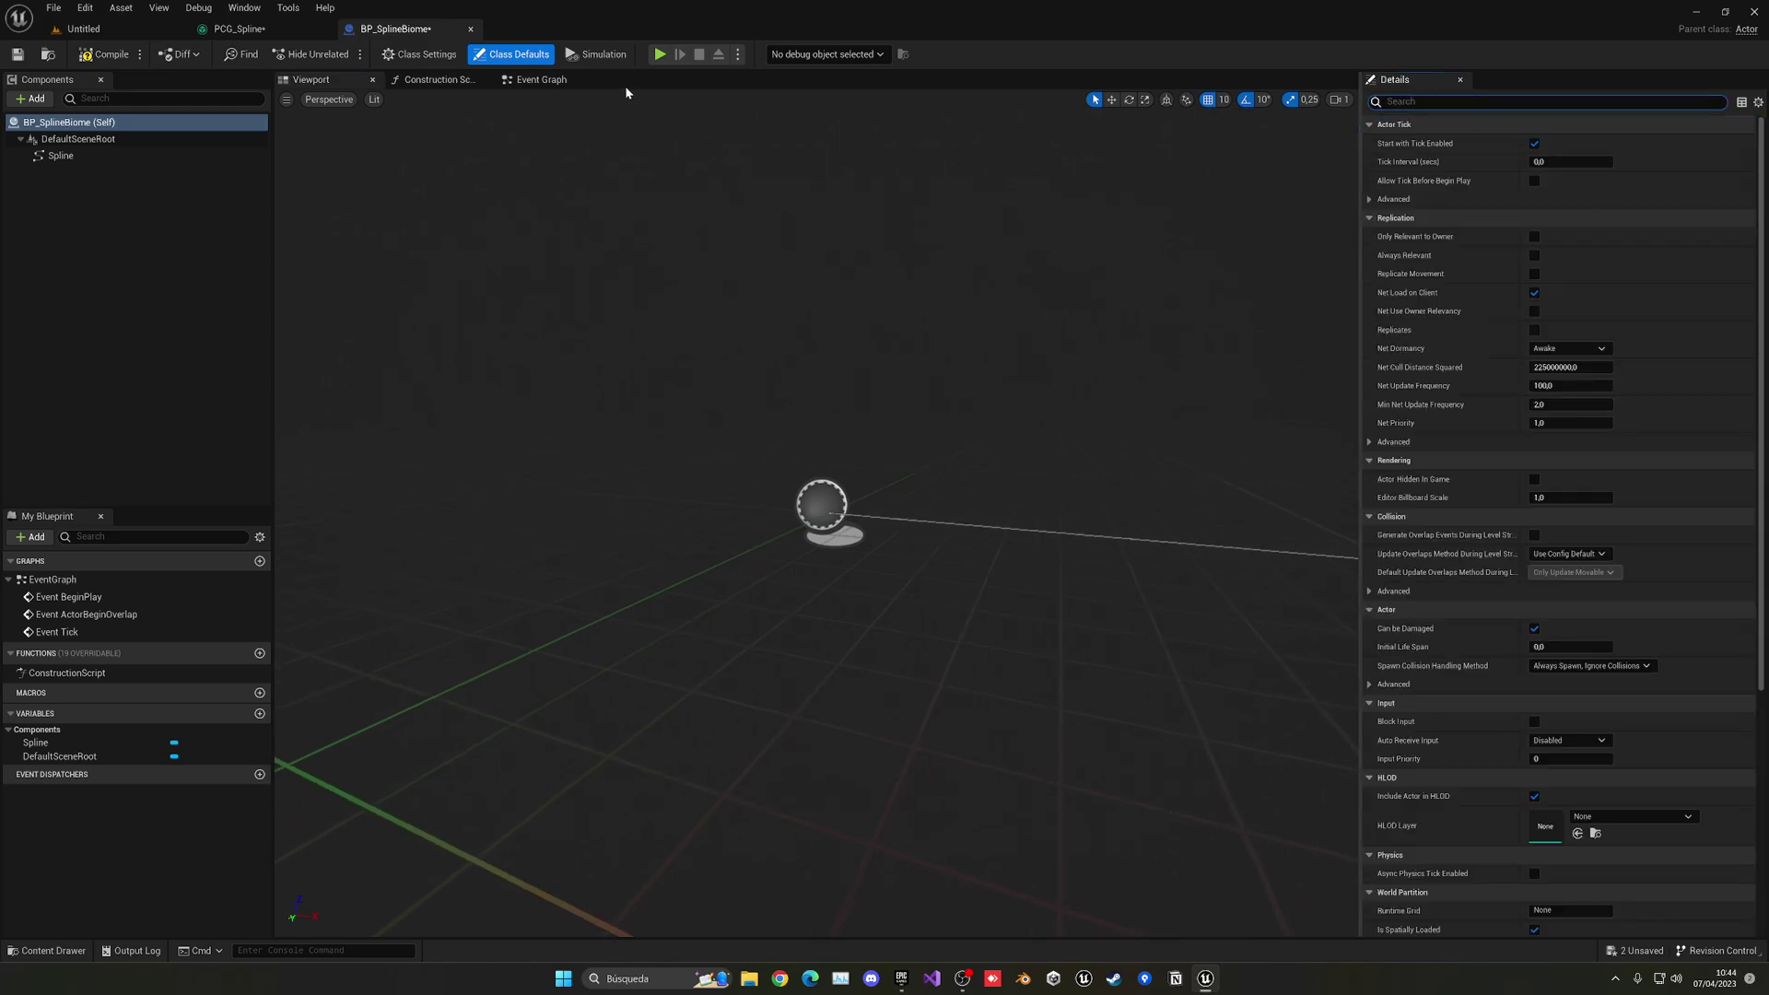
{"action": "left_click", "coordinate": [61, 156]}
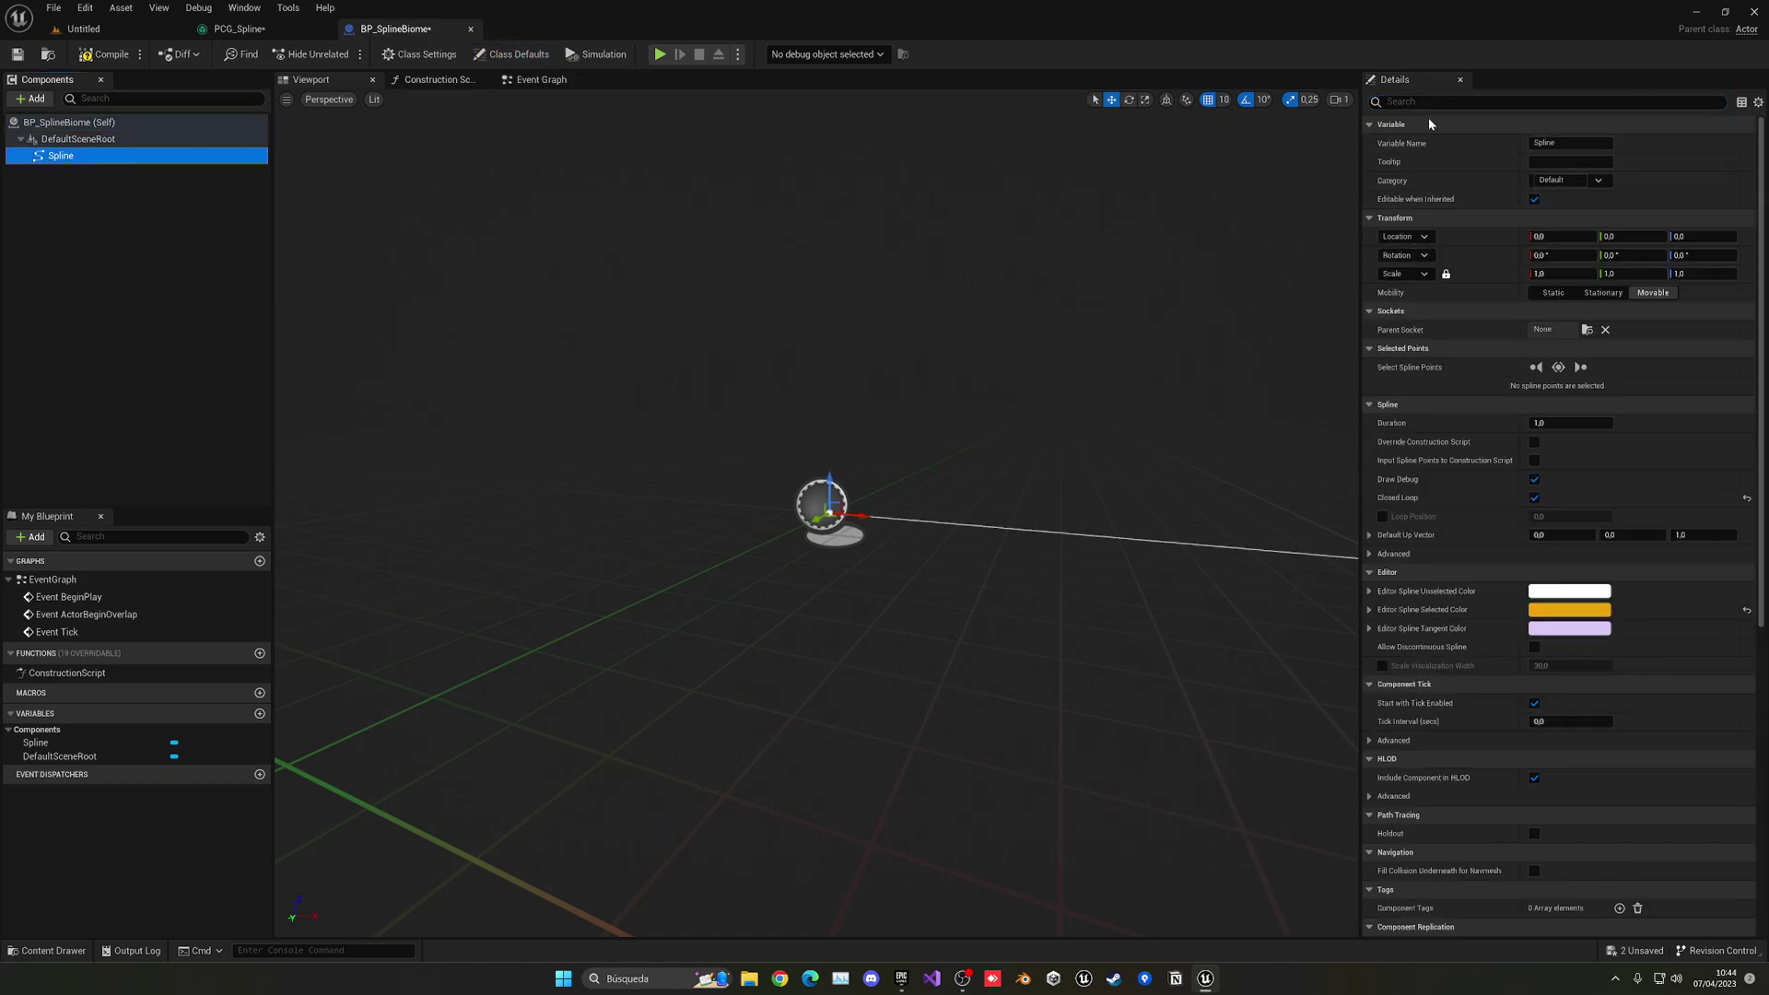
{"action": "left_click", "coordinate": [1428, 101]}
{"action": "type", "text": "tag"}
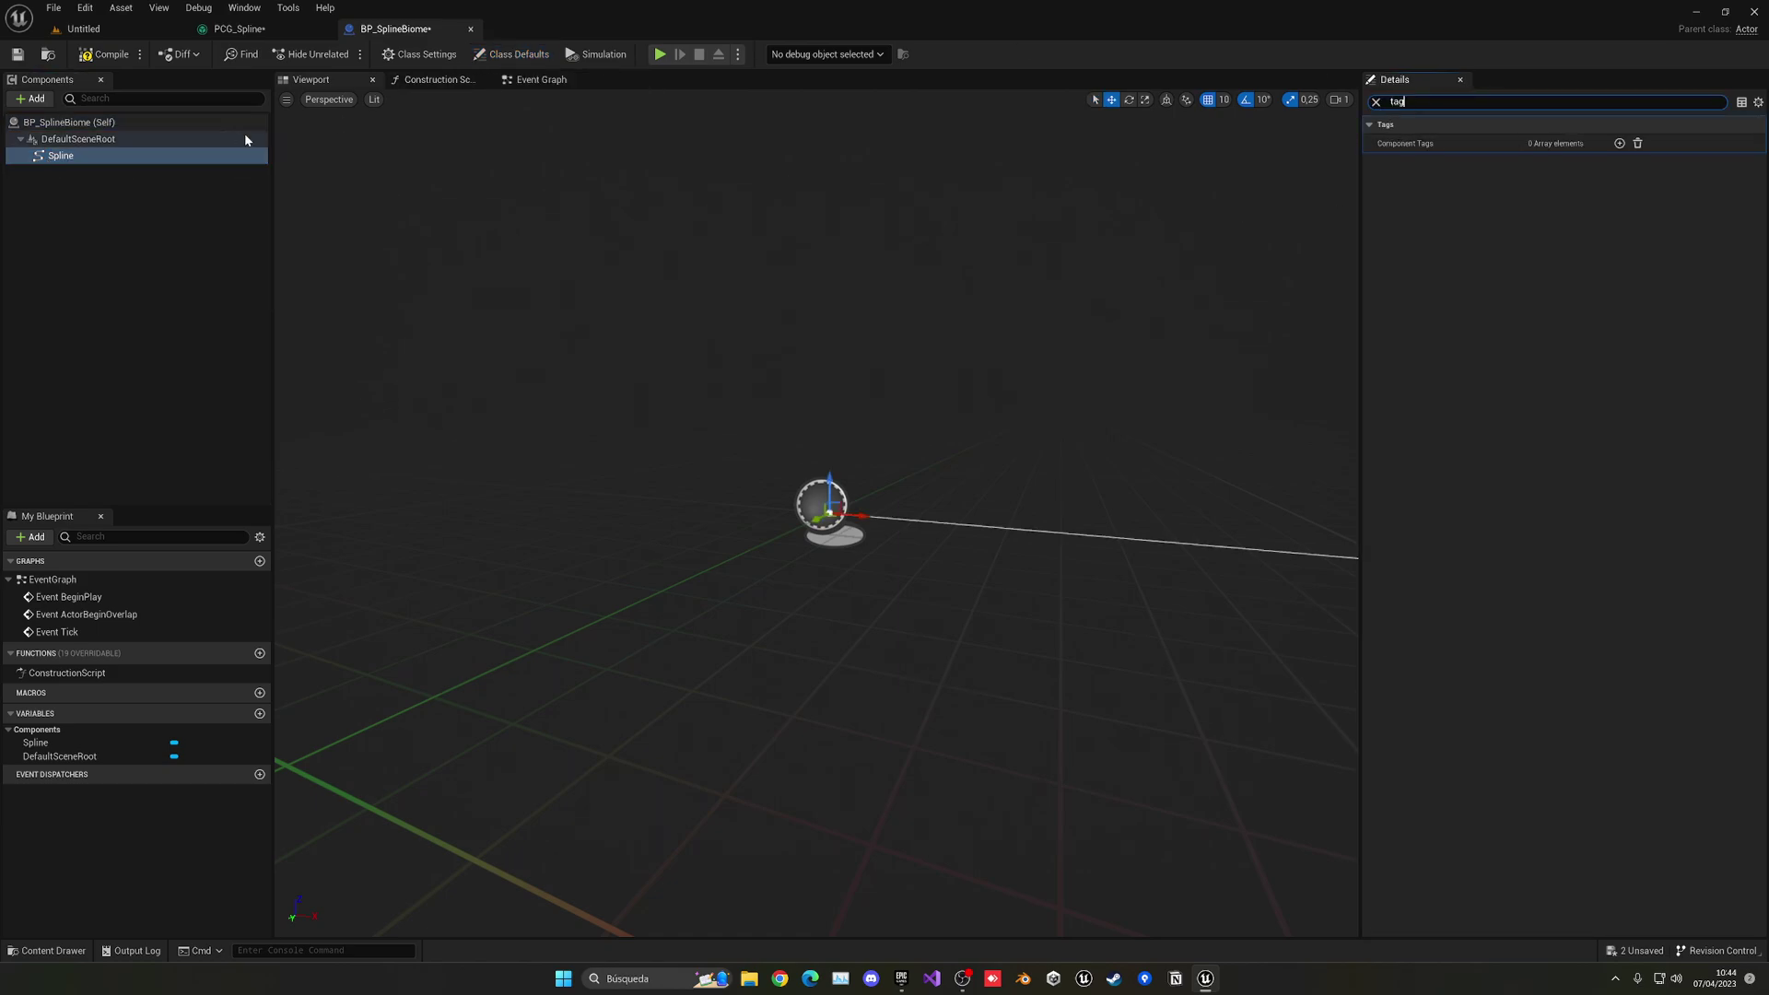
{"action": "left_click", "coordinate": [1376, 101]}
{"action": "left_click", "coordinate": [521, 57]}
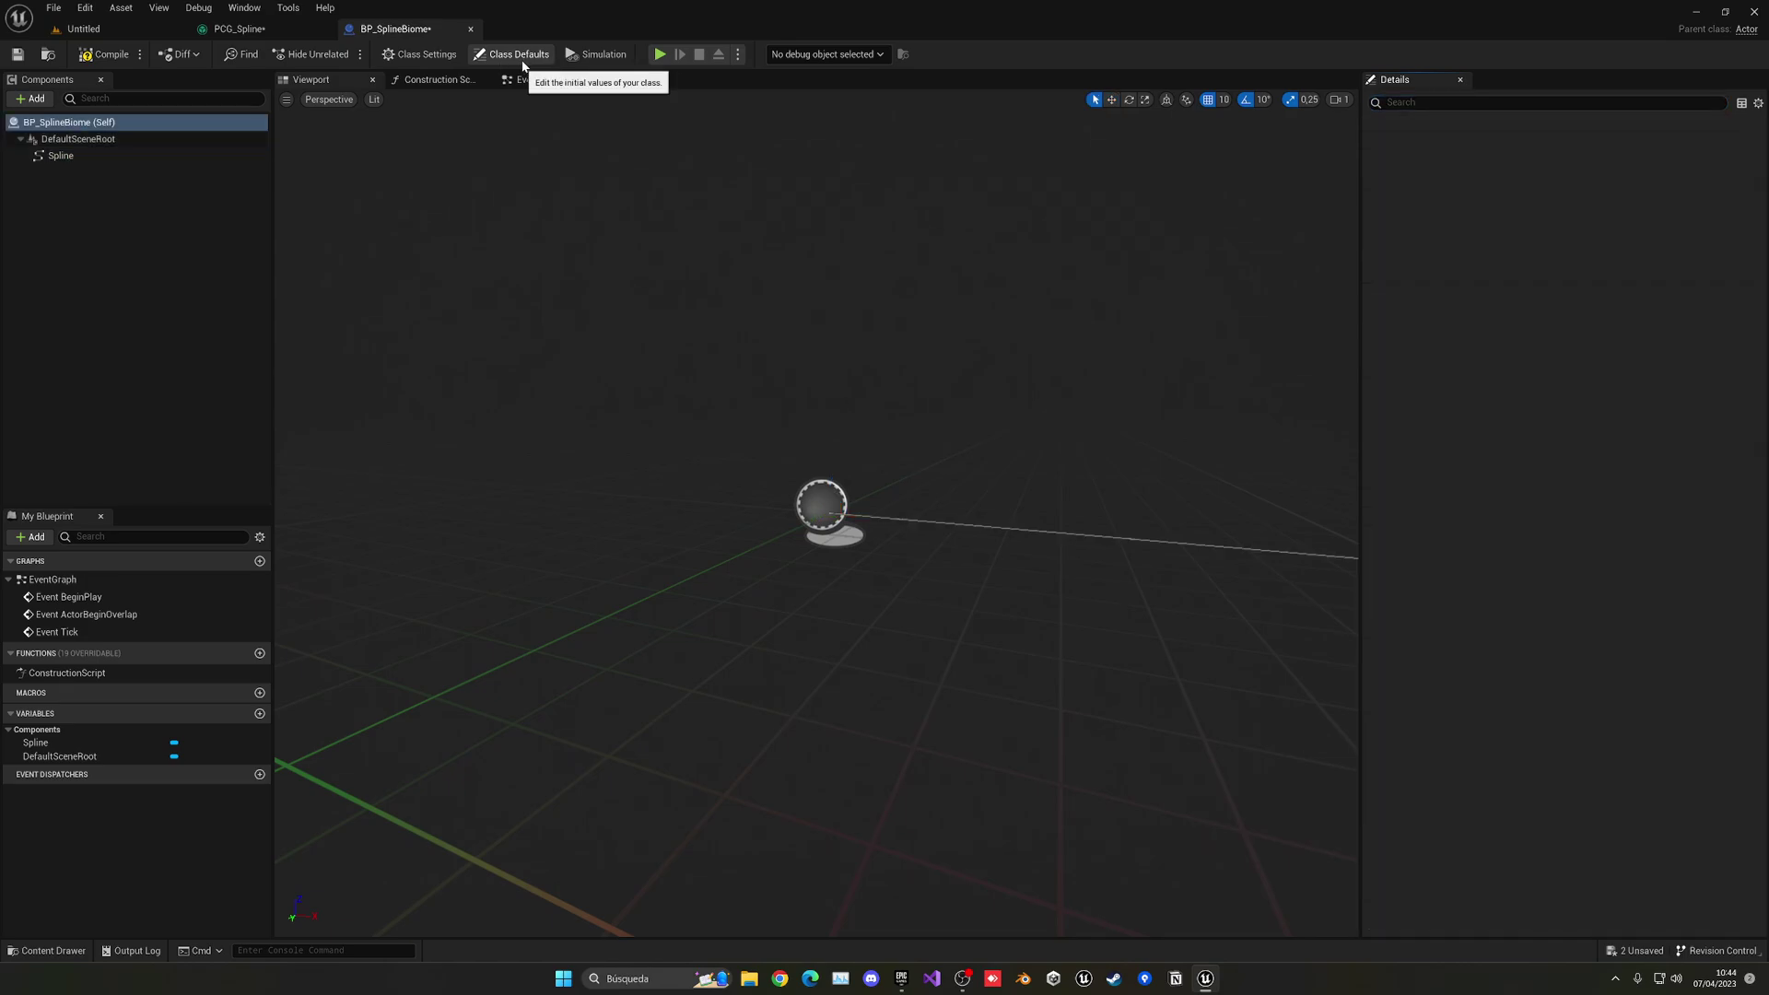
Step: Save all modified assets, close the BP_SplineBiome editor and return to the level
{"action": "key", "text": "ctrl+shift+s"}
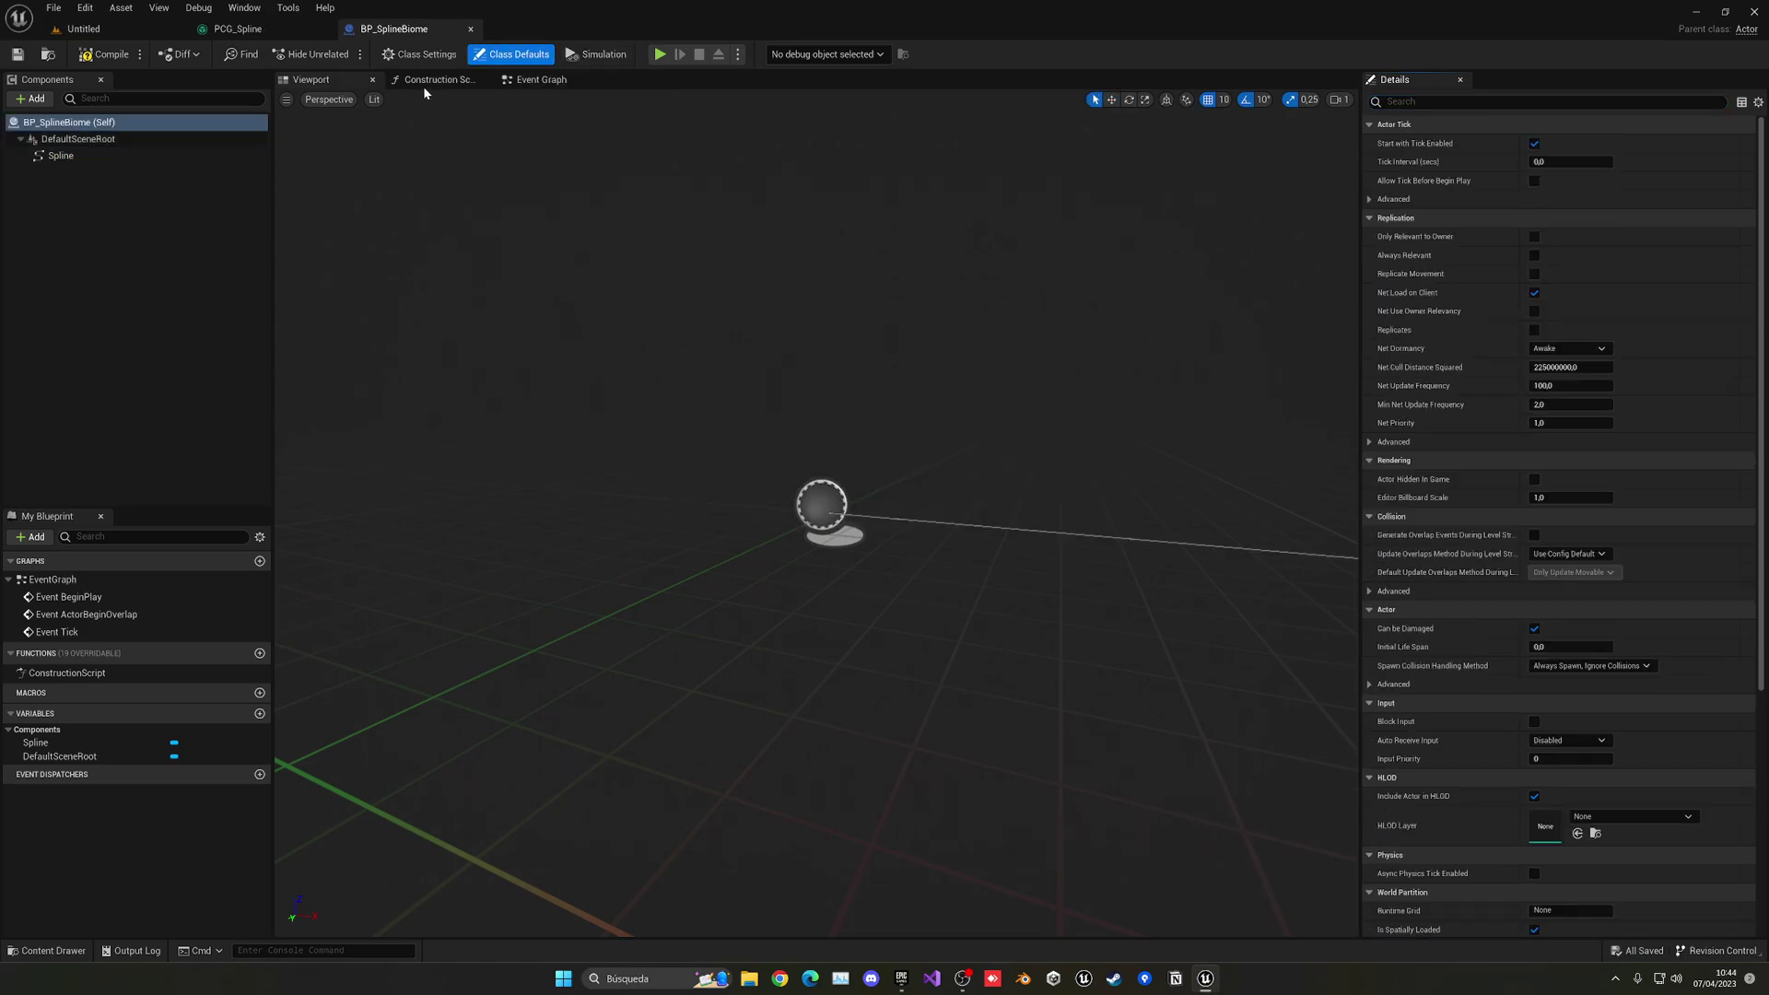
{"action": "middle_click", "coordinate": [385, 28]}
{"action": "left_click", "coordinate": [152, 30]}
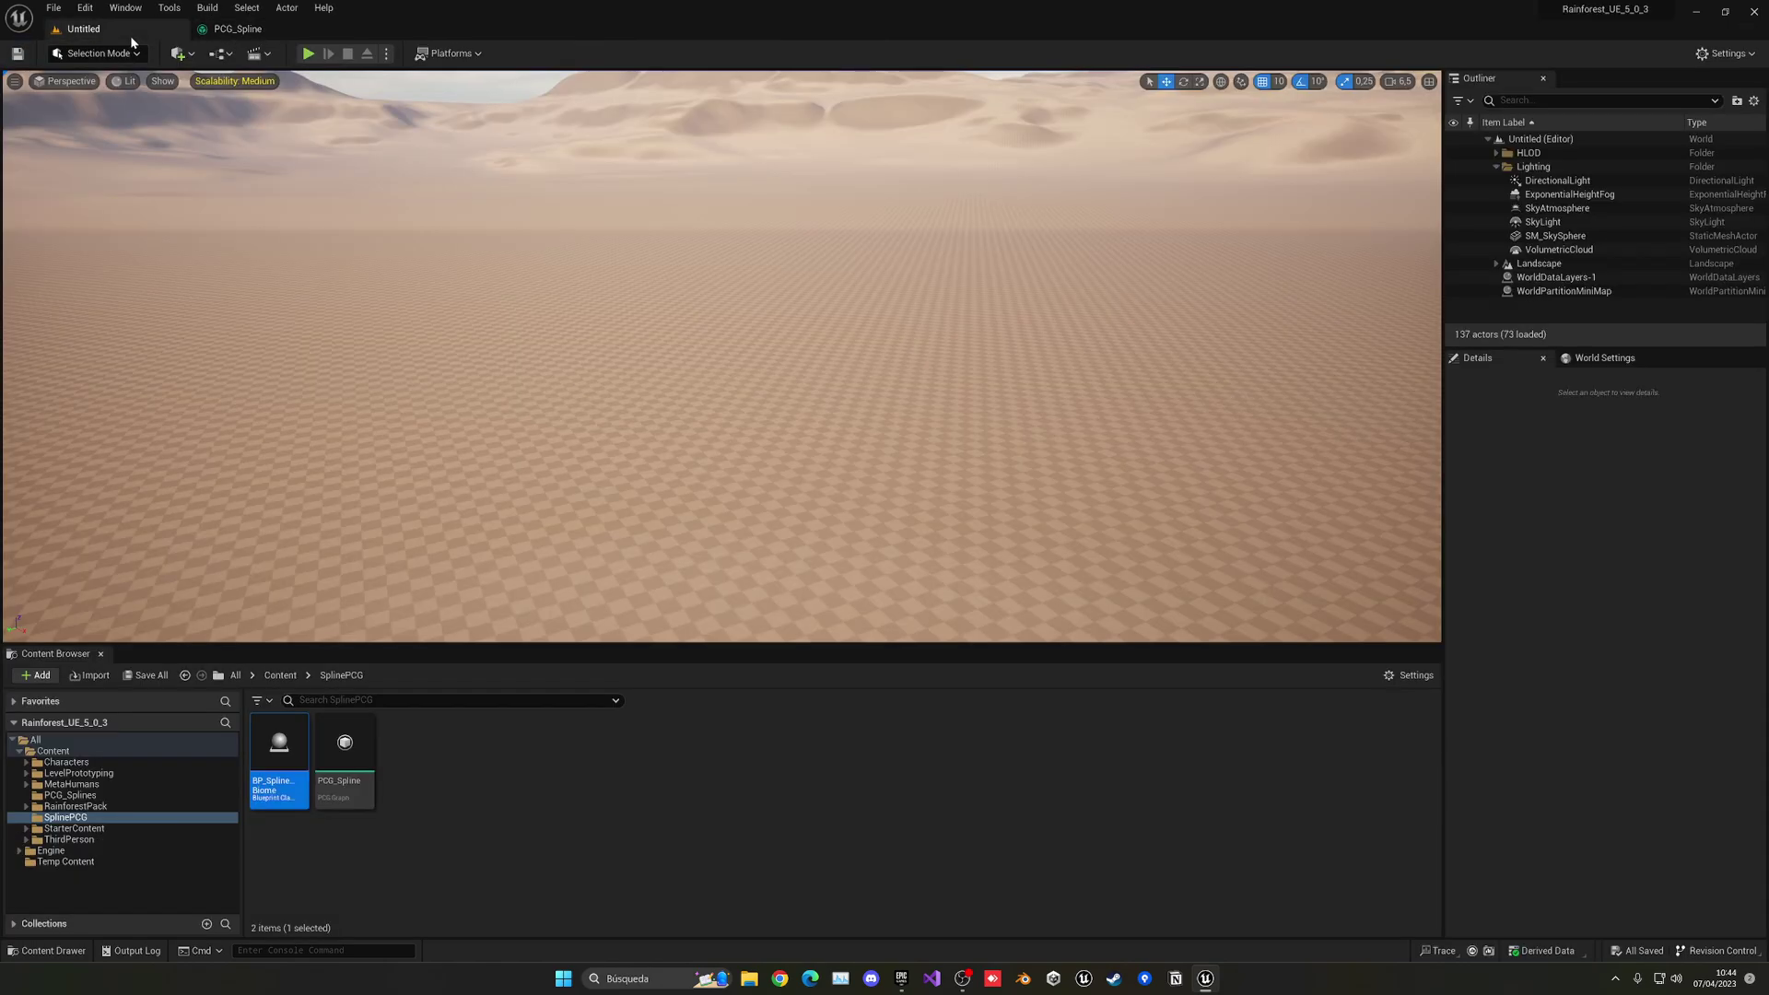
{"action": "left_click_drag", "start_coordinate": [282, 734], "coordinate": [284, 730]}
{"action": "double_click", "coordinate": [284, 730]}
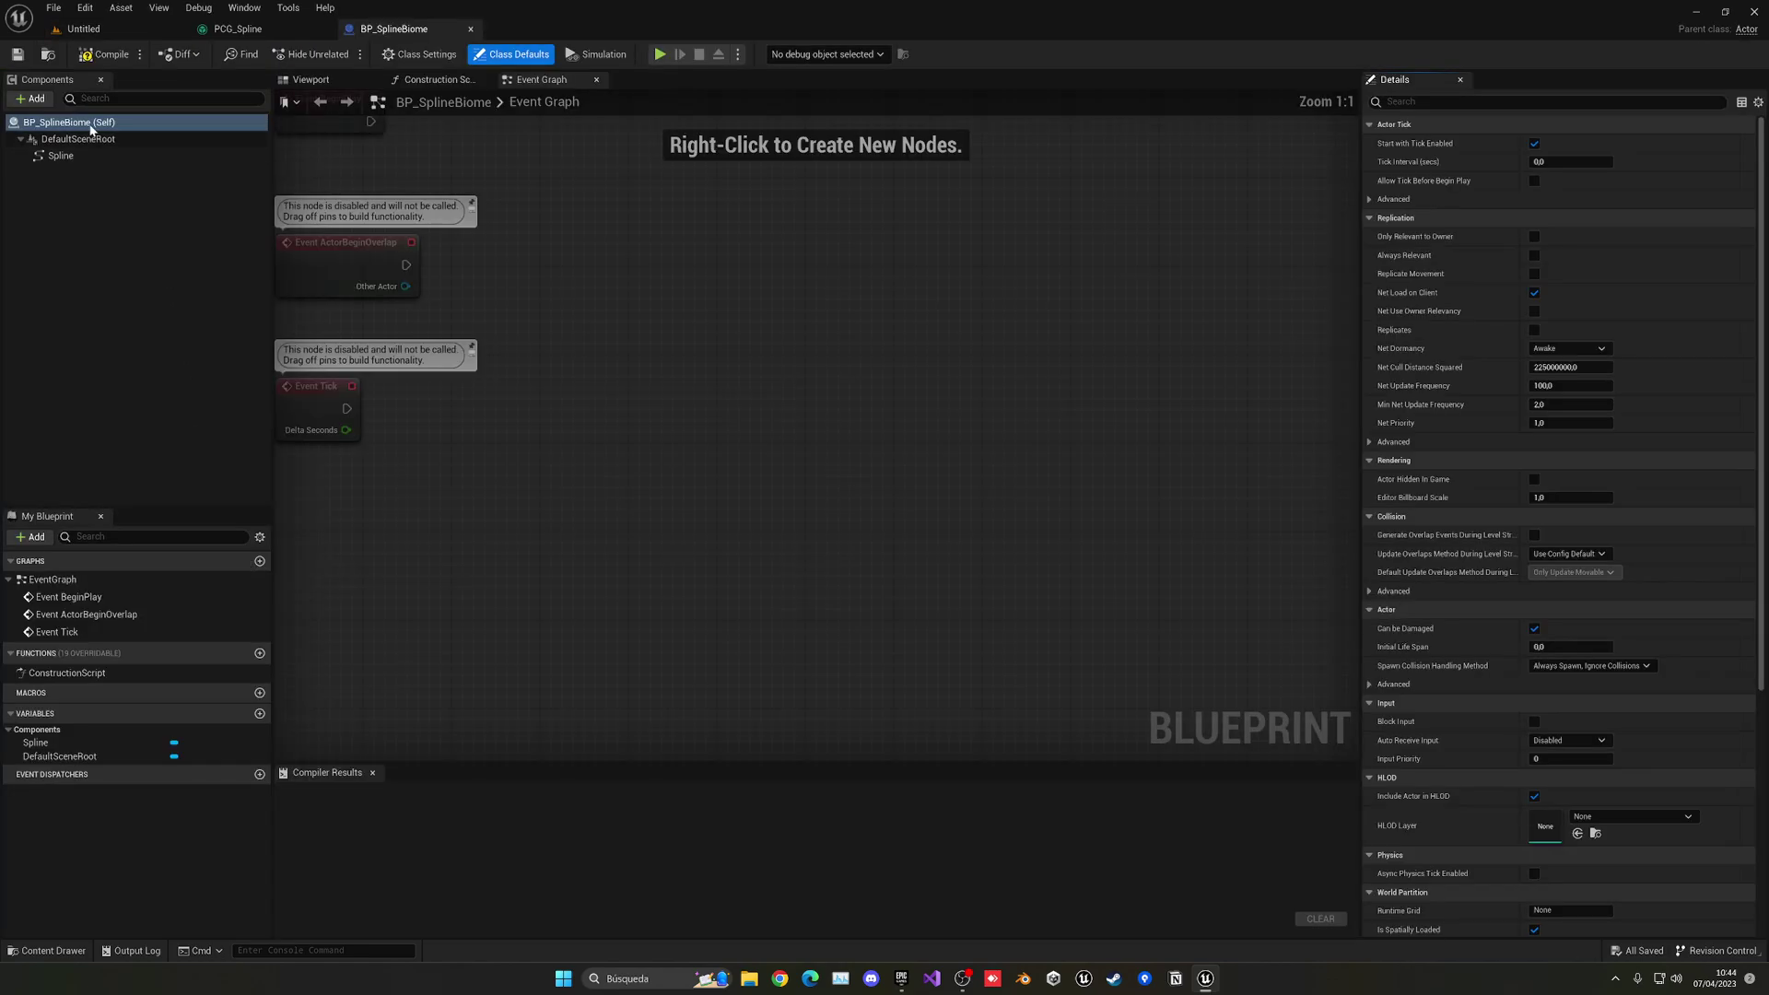
{"action": "middle_click", "coordinate": [390, 31]}
{"action": "left_click", "coordinate": [126, 32]}
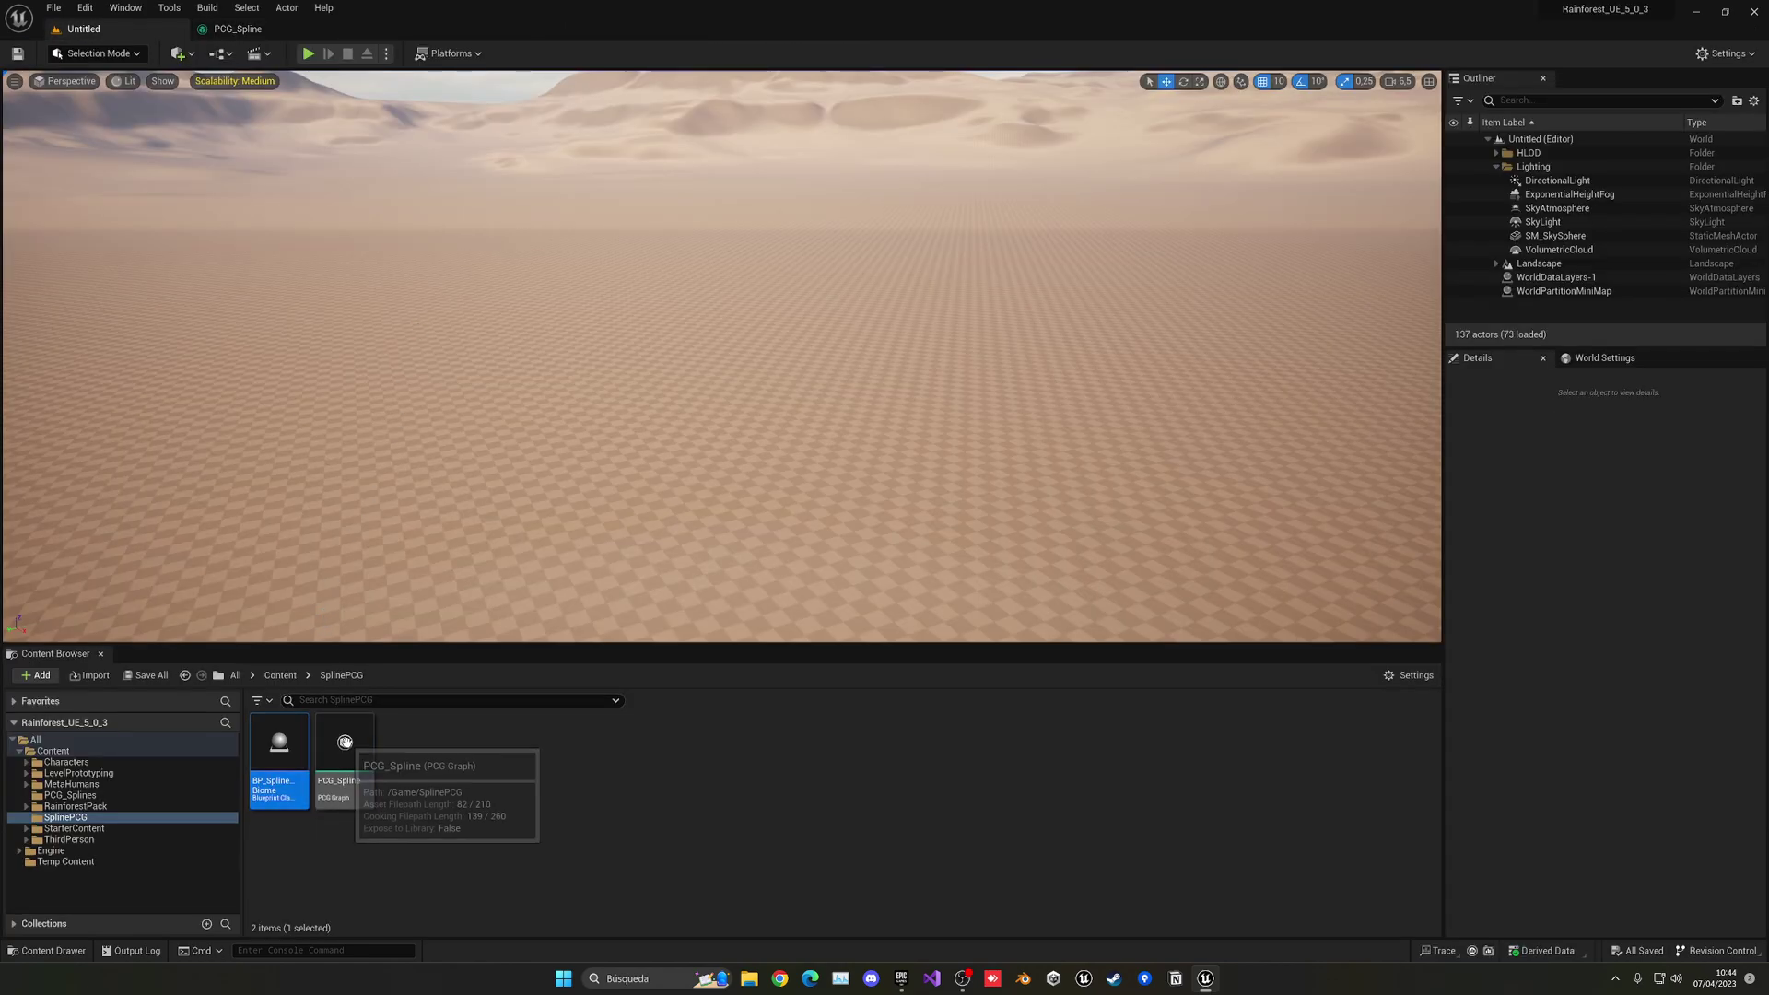
Step: Place the PCG_Spline graph in the level as a PCG volume, raise it to Z 390 and generate it
{"action": "left_click", "coordinate": [344, 772]}
{"action": "left_click_drag", "start_coordinate": [345, 765], "coordinate": [639, 404]}
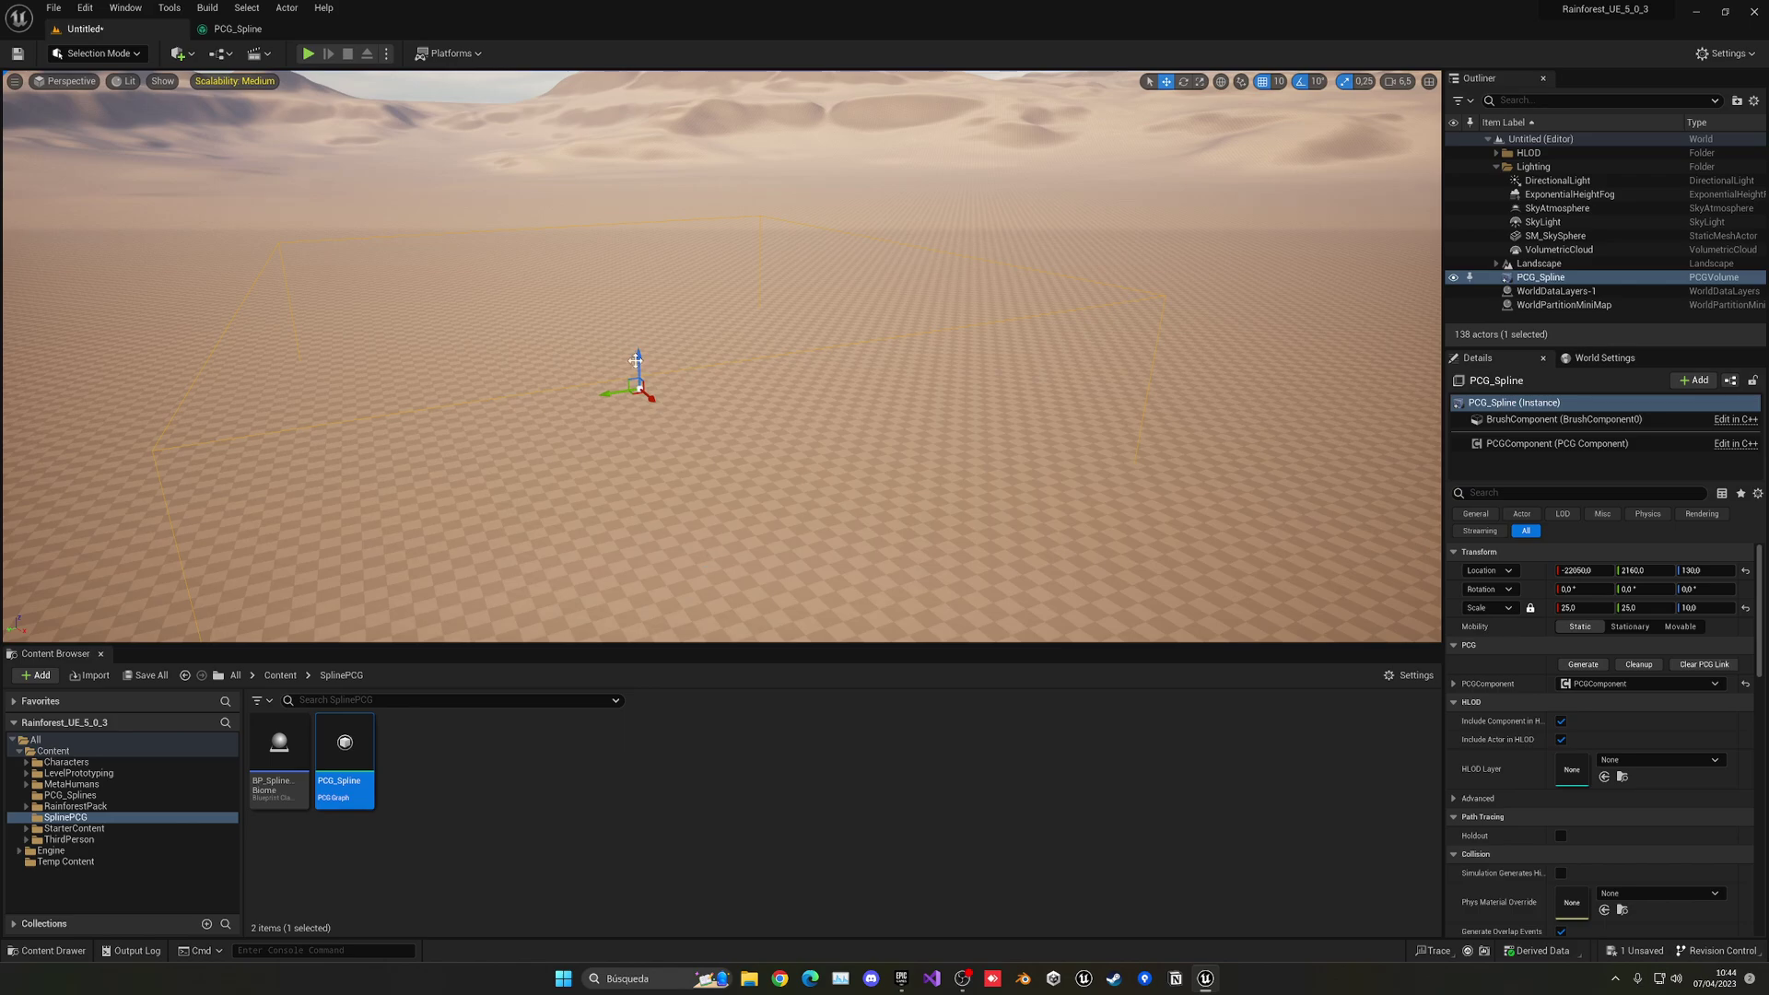
{"action": "left_click_drag", "start_coordinate": [636, 360], "coordinate": [636, 333]}
{"action": "key", "text": "f"}
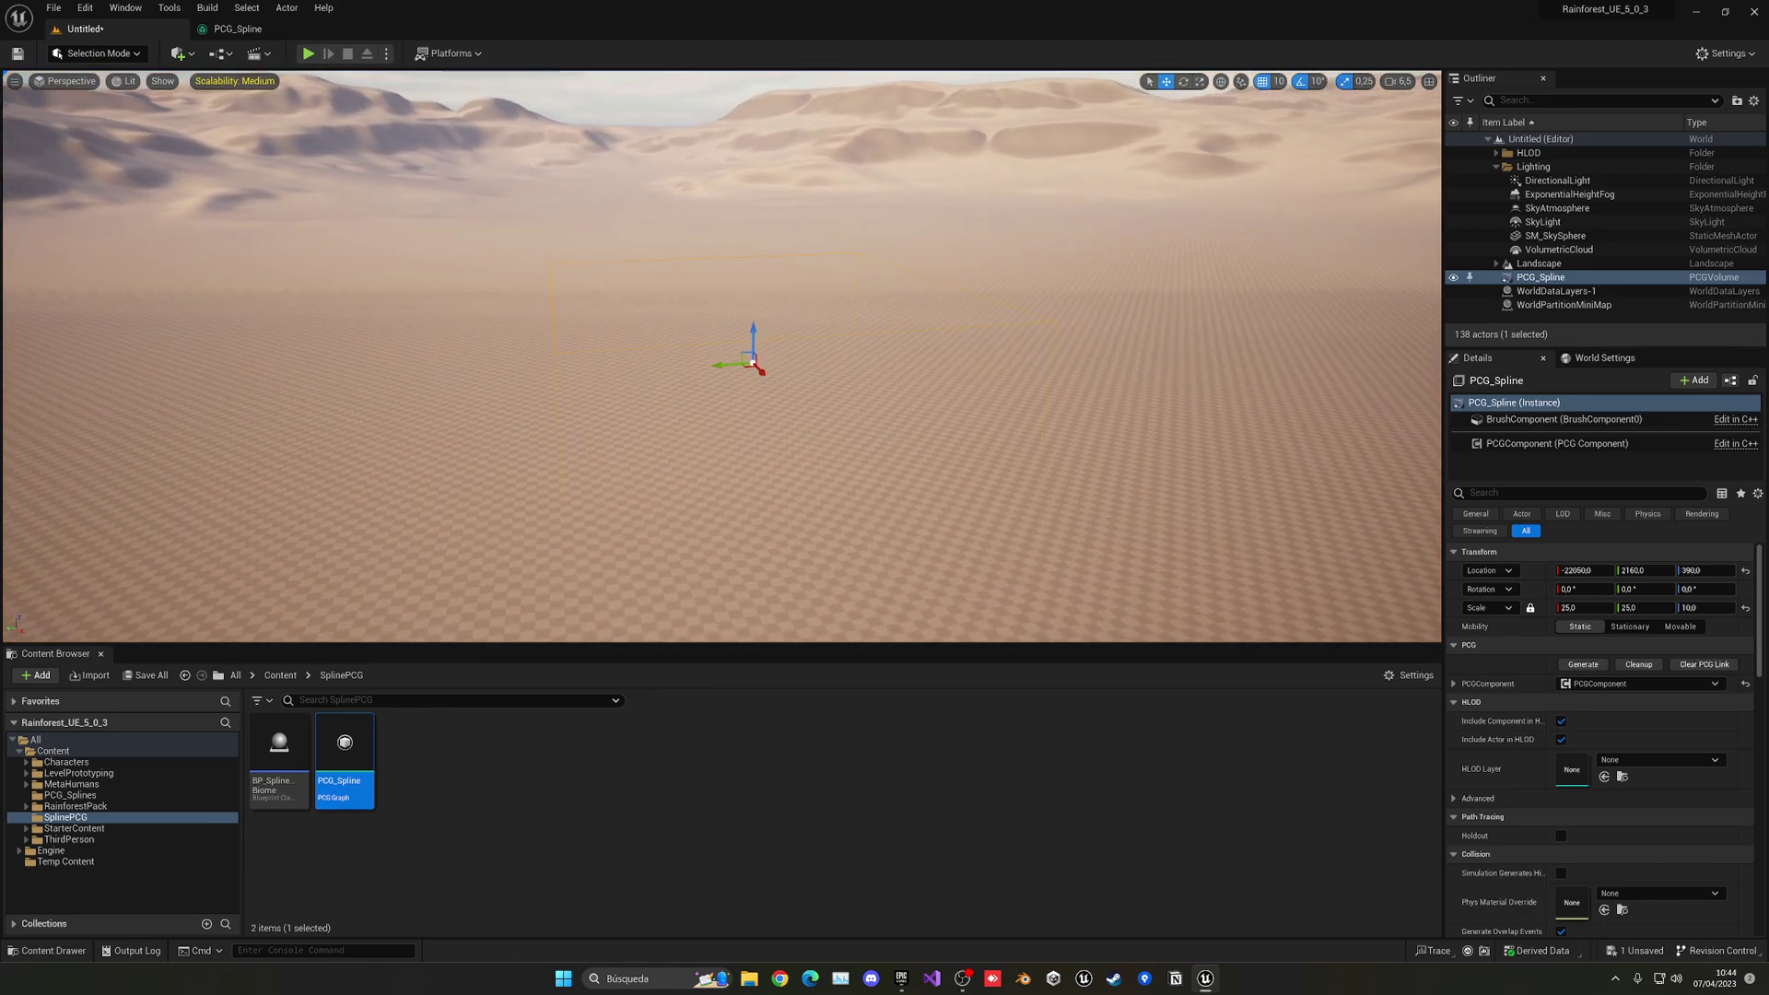
{"action": "key", "text": "w"}
{"action": "mouse_move", "coordinate": [649, 274]}
{"action": "right_mouse_down"}
{"action": "mouse_move", "coordinate": [553, 240]}
{"action": "mouse_move", "coordinate": [649, 275]}
{"action": "right_mouse_up"}
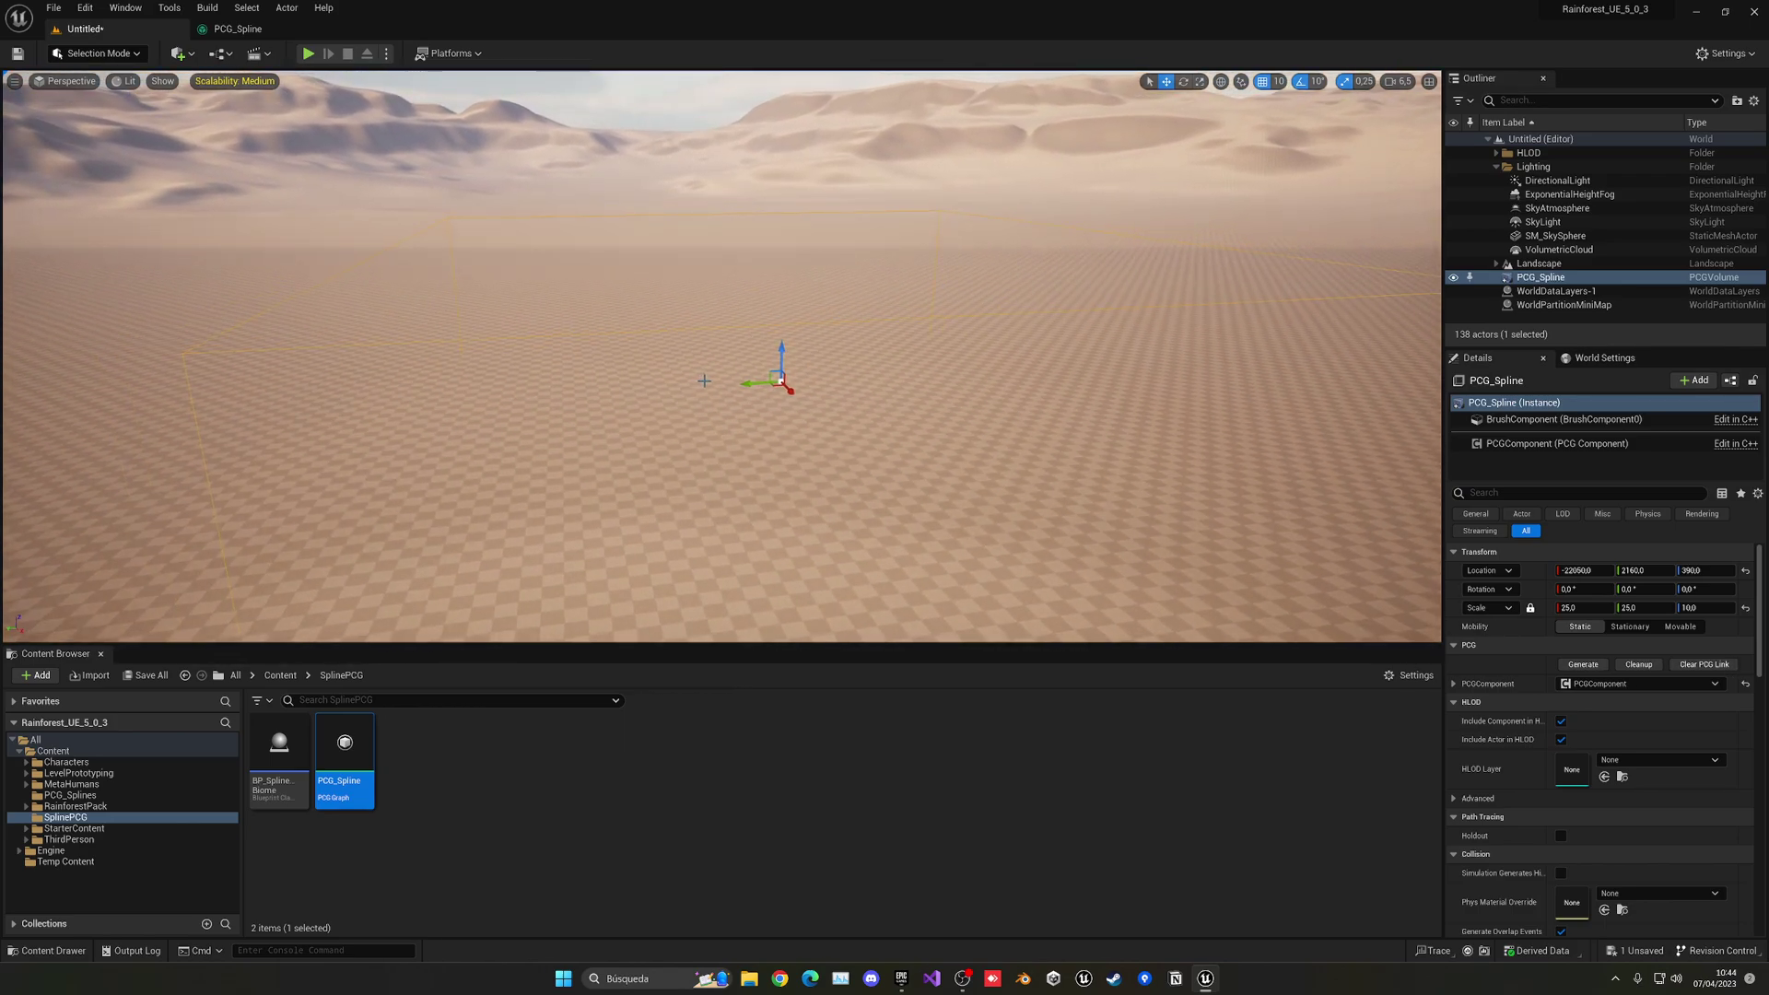
{"action": "left_click", "coordinate": [1579, 666]}
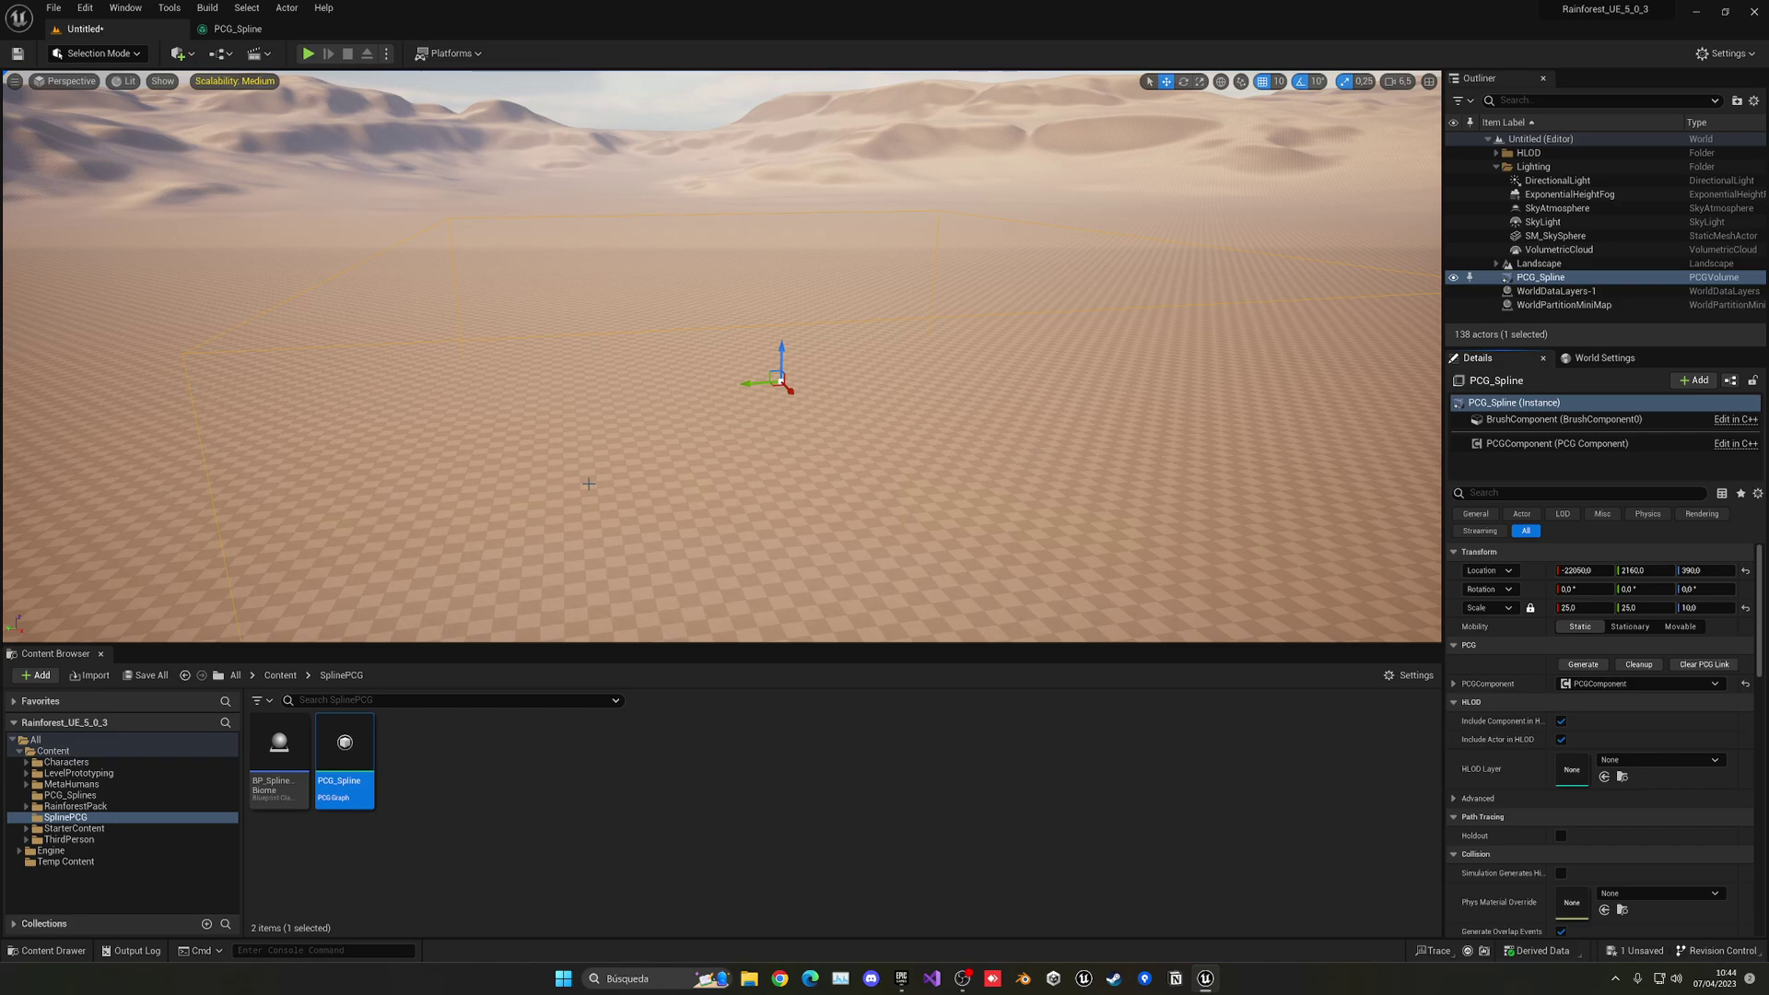
Step: Place a BP_SplineBiome actor on the landscape inside the PCG volume at about X -22210, Y 2590
{"action": "left_click_drag", "start_coordinate": [275, 763], "coordinate": [718, 429]}
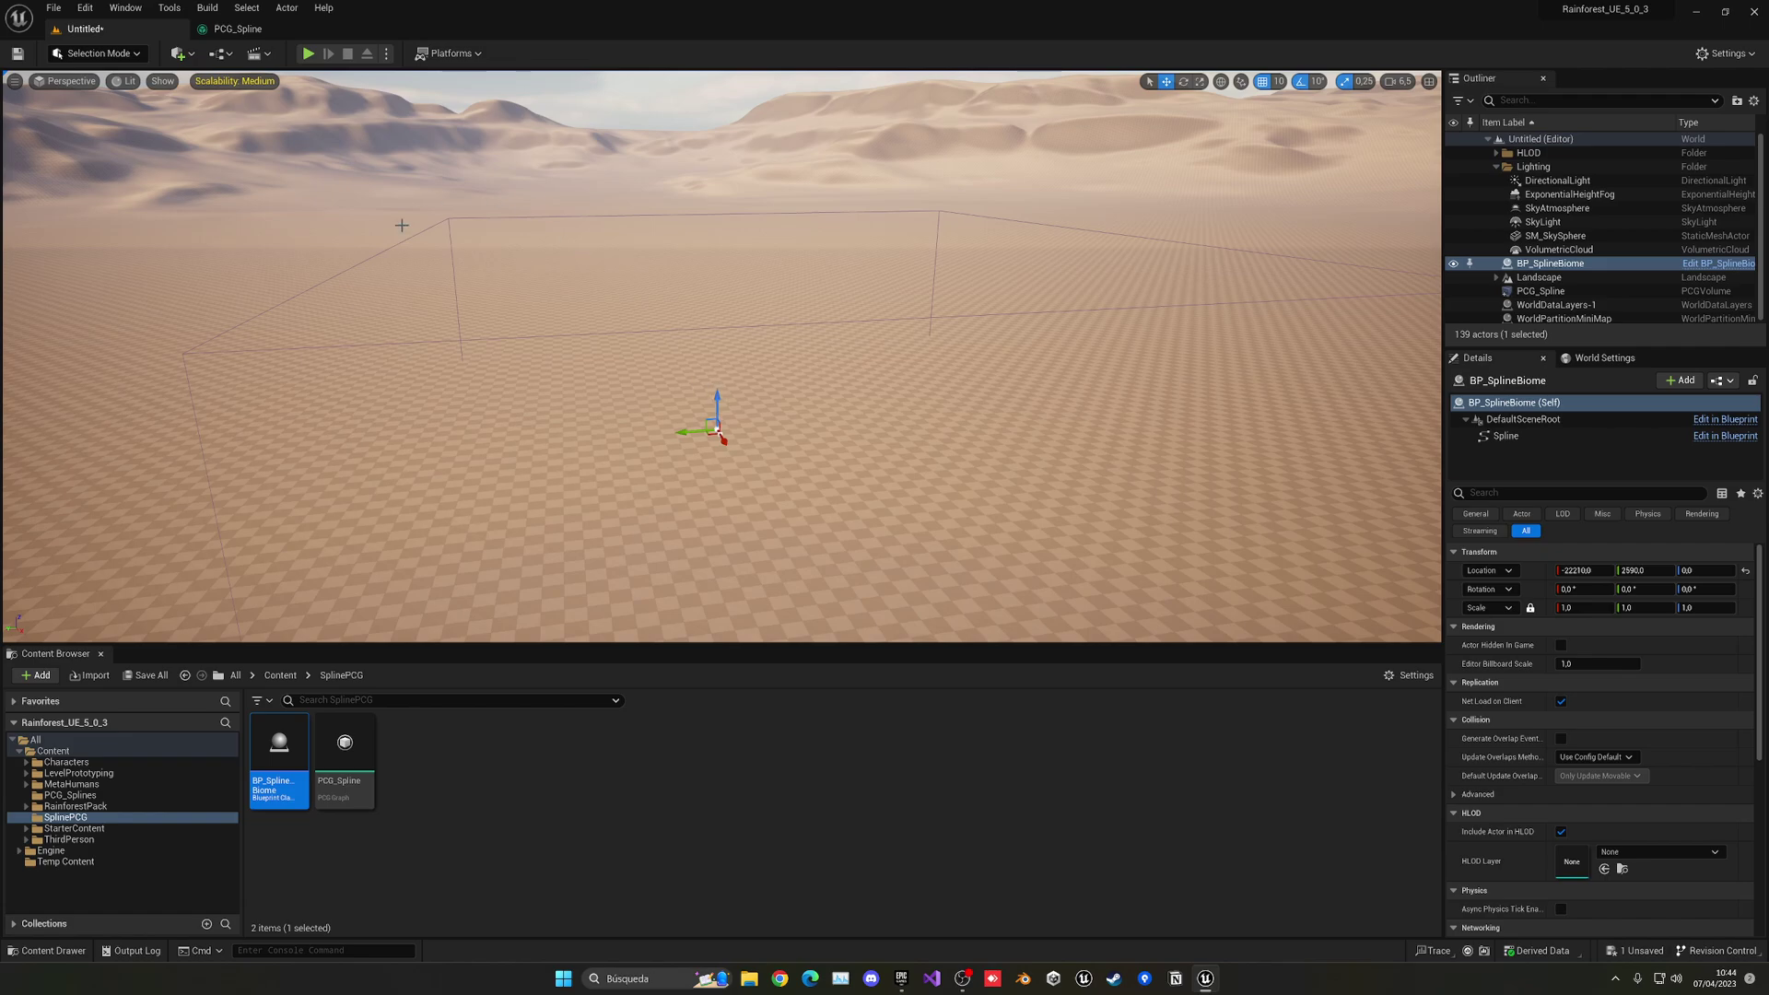
{"action": "right_click_drag", "start_coordinate": [653, 364], "coordinate": [645, 442]}
{"action": "scroll", "coordinate": [623, 400], "scroll_direction": "down", "scroll_amount": 3}
{"action": "key", "text": "w"}
{"action": "right_click_drag", "start_coordinate": [737, 405], "coordinate": [811, 420]}
{"action": "key", "text": "s"}
Step: Select the end point of the BP_SplineBiome spline and move it away from the start point along the X axis
{"action": "left_click", "coordinate": [725, 411]}
{"action": "key", "text": "s"}
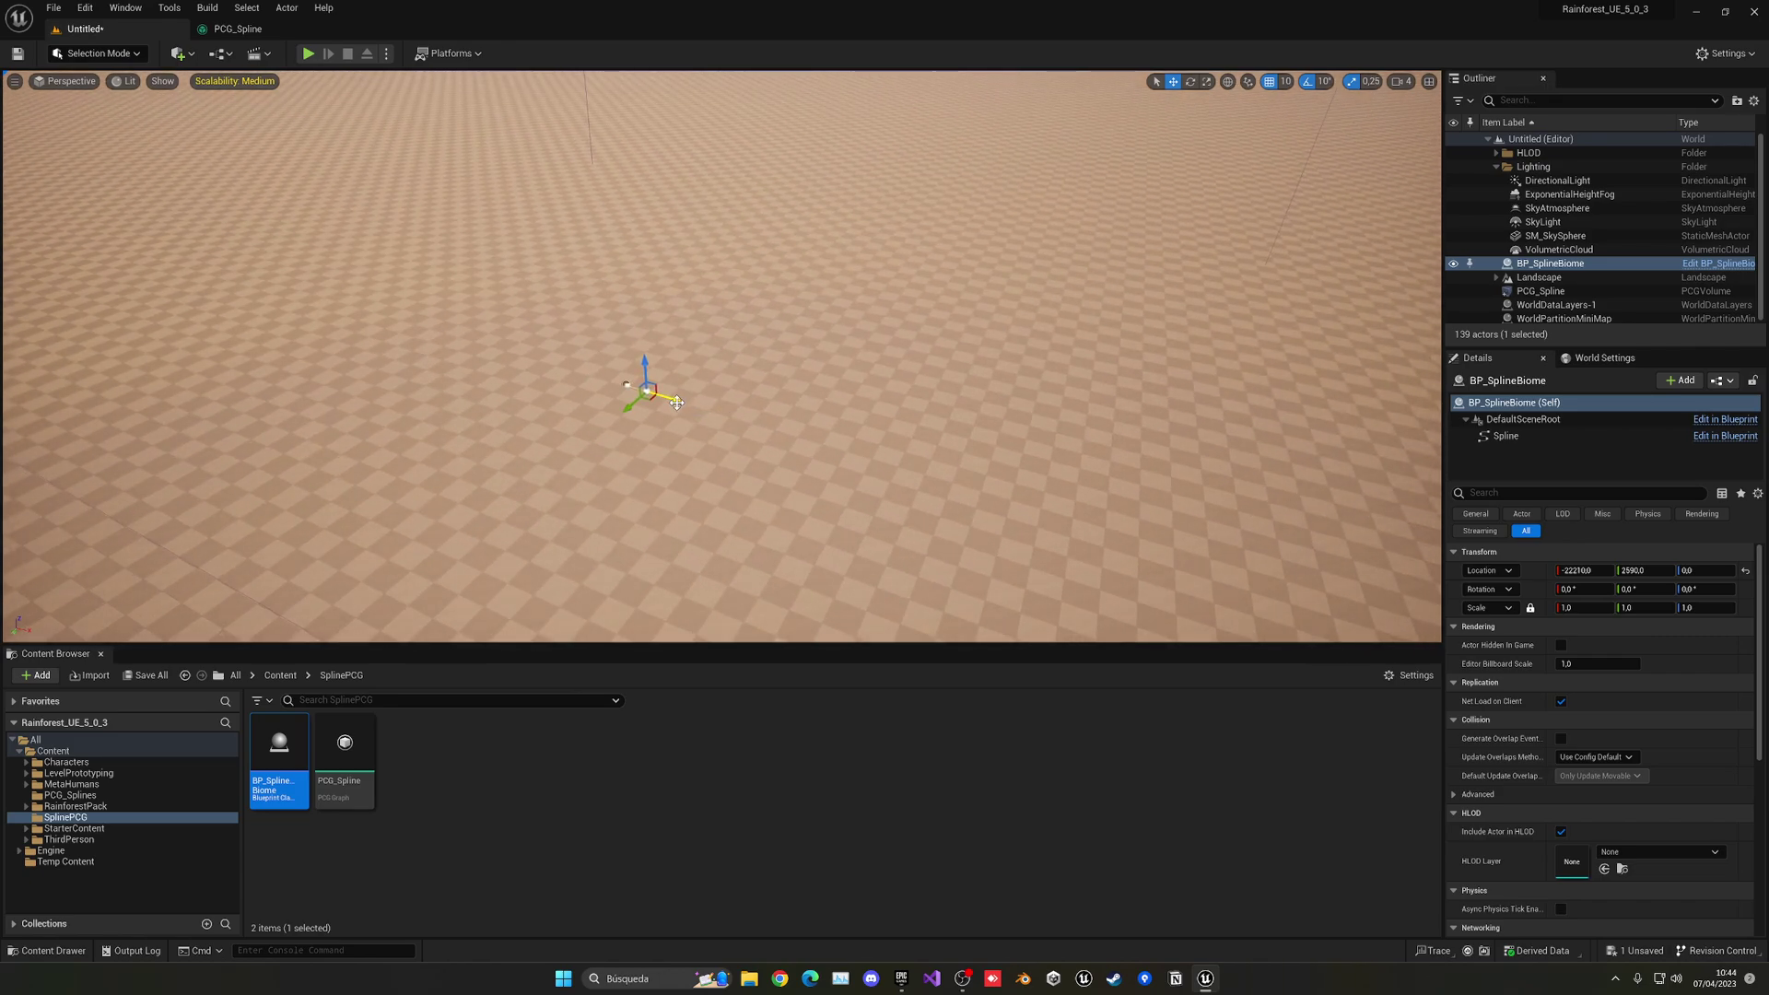
{"action": "left_click_drag", "start_coordinate": [676, 402], "coordinate": [991, 475]}
{"action": "right_click_drag", "start_coordinate": [990, 474], "coordinate": [967, 451]}
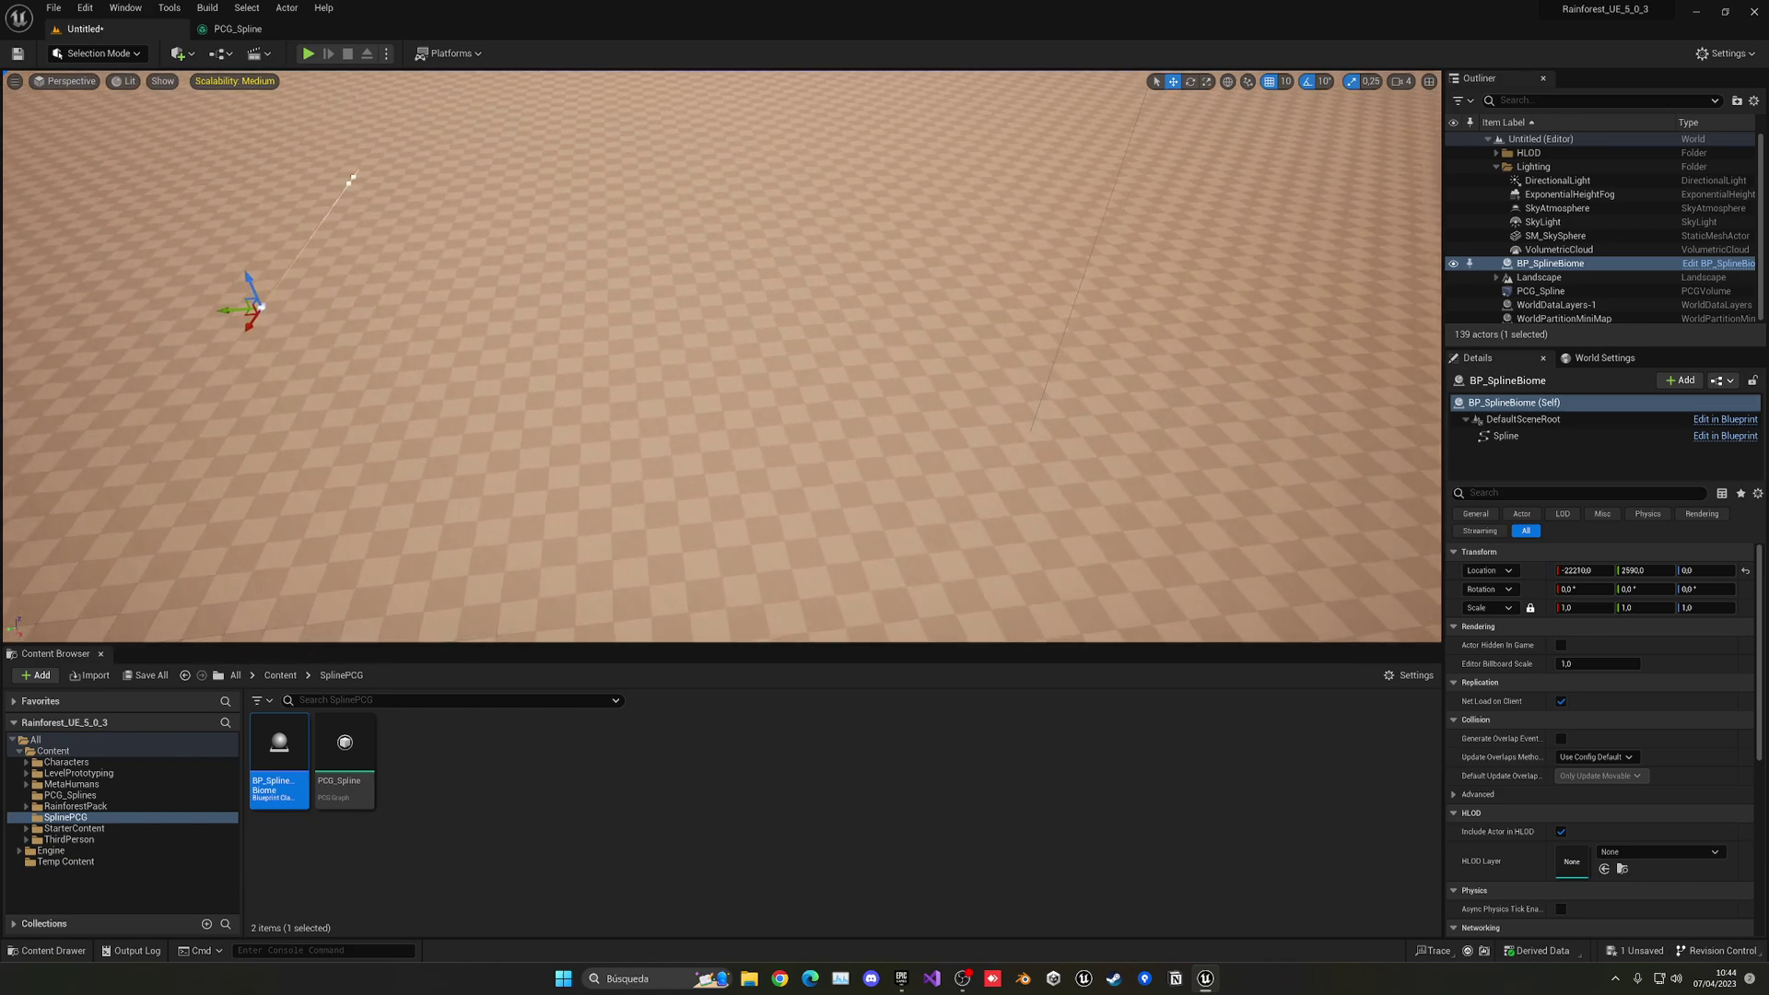
{"action": "key", "text": "s"}
{"action": "right_click_drag", "start_coordinate": [754, 396], "coordinate": [755, 383]}
Step: Add a spline point by duplicating the start point along Y, and move the end point out to about X 1920
{"action": "left_click", "coordinate": [535, 291]}
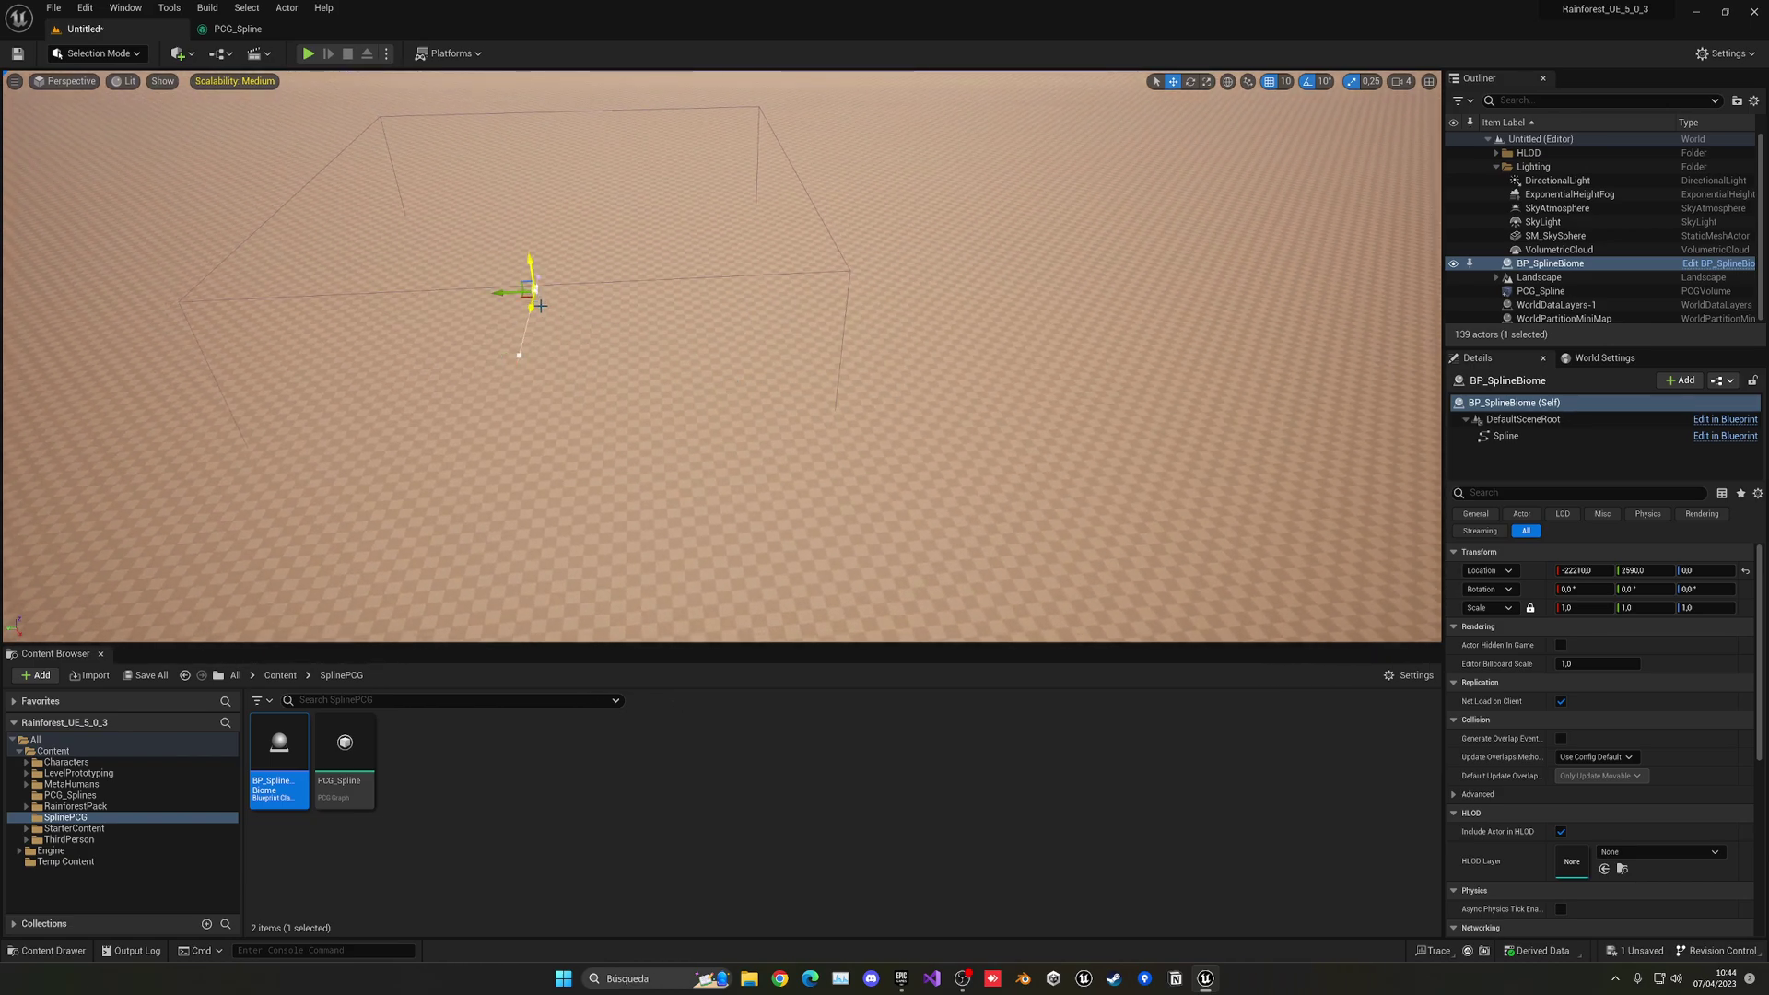
{"action": "left_click_drag", "start_coordinate": [506, 293], "coordinate": [324, 299], "text": "alt"}
{"action": "left_click", "coordinate": [518, 357]}
{"action": "left_click_drag", "start_coordinate": [517, 358], "coordinate": [490, 384]}
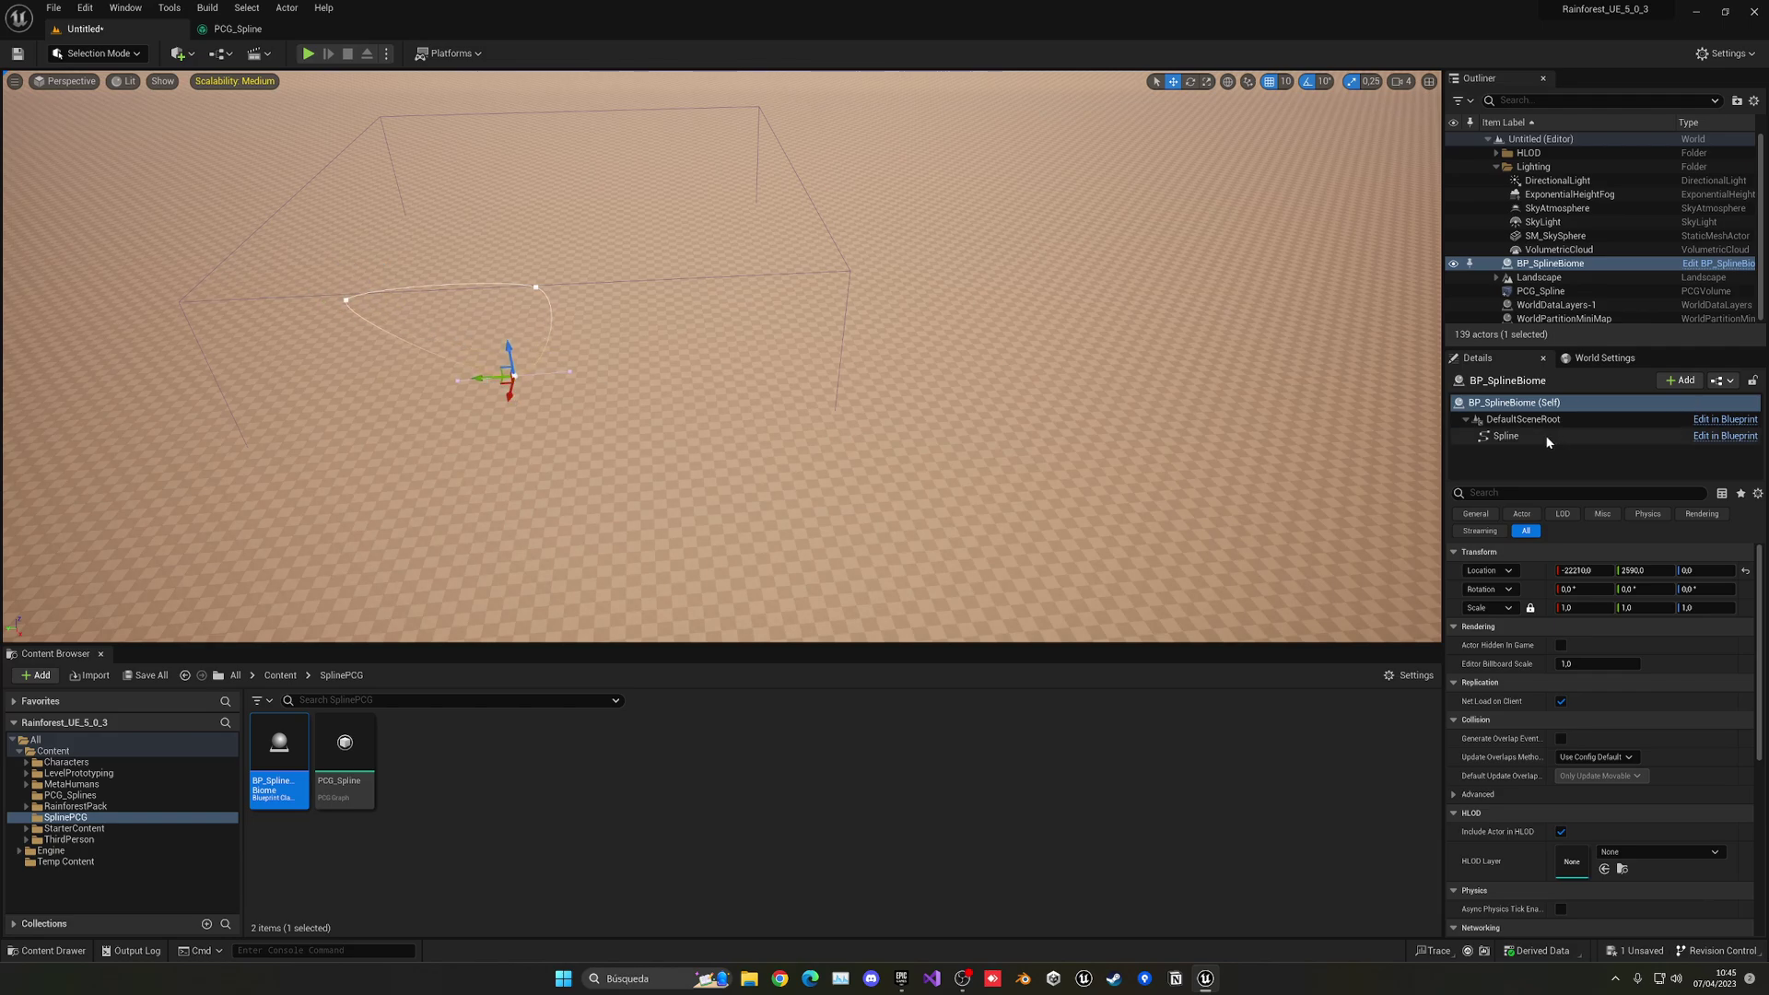
Step: Compare the shape of the placed Spline component with Closed Loop switched off and back on
{"action": "left_click", "coordinate": [1506, 437]}
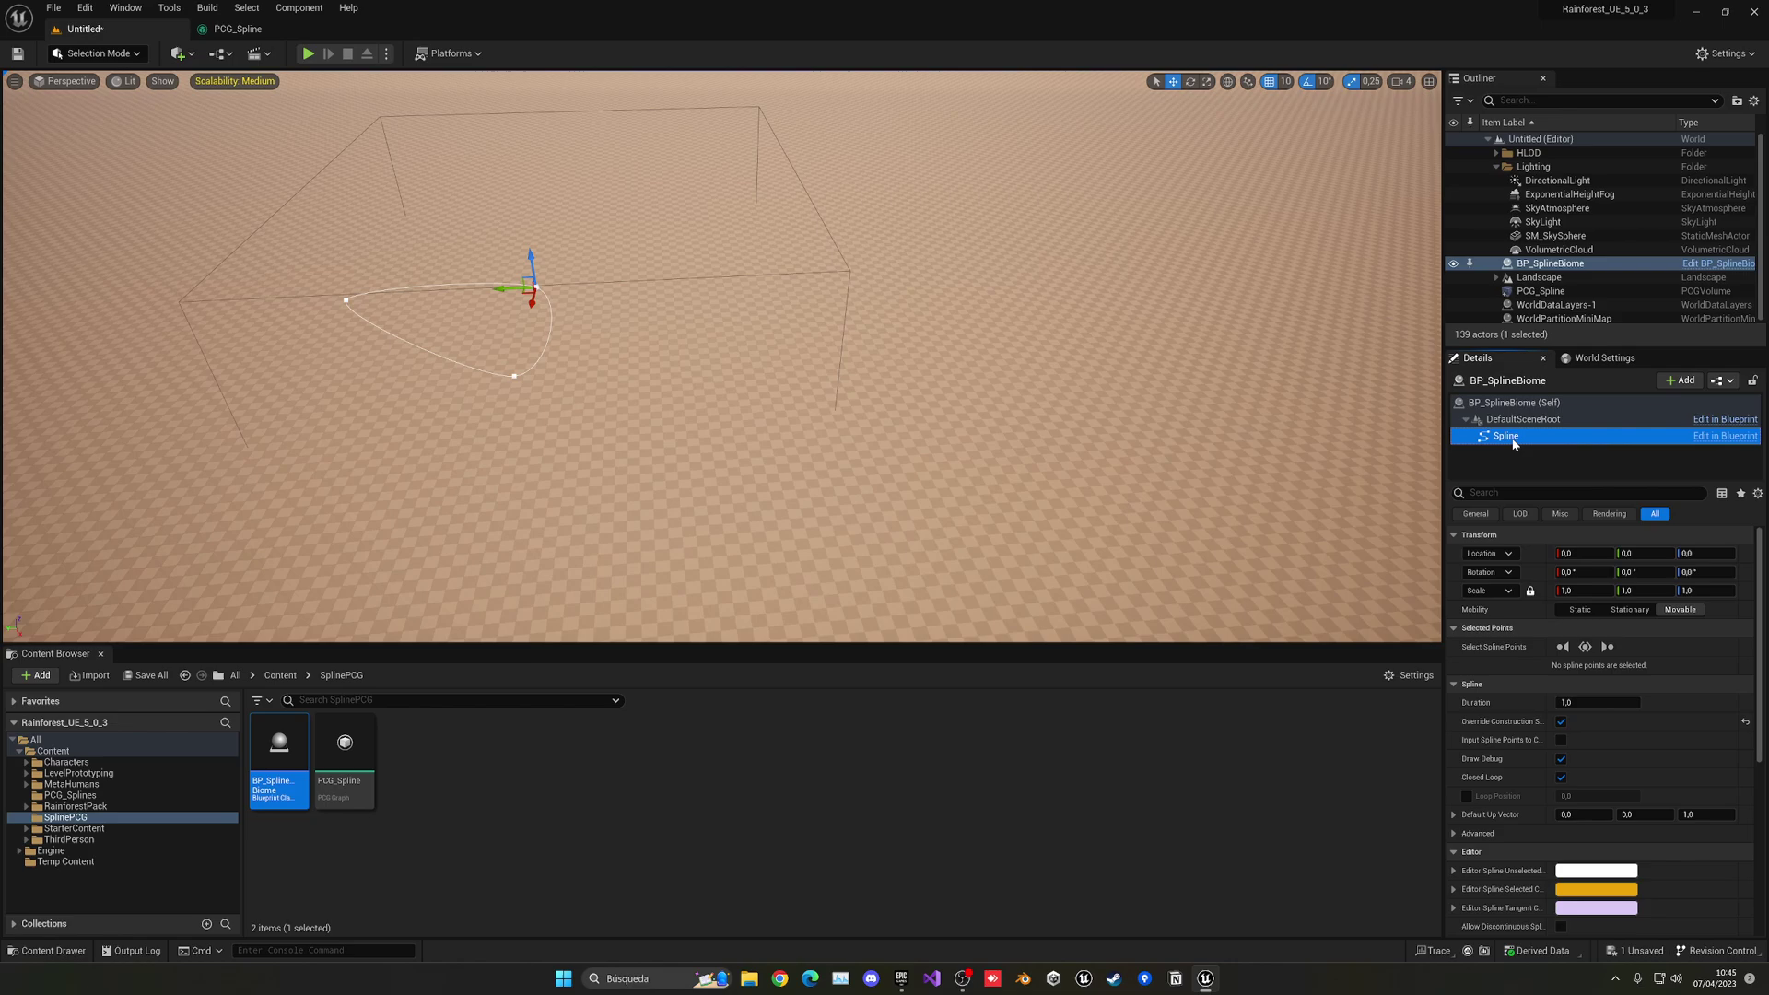
{"action": "left_click", "coordinate": [1561, 777]}
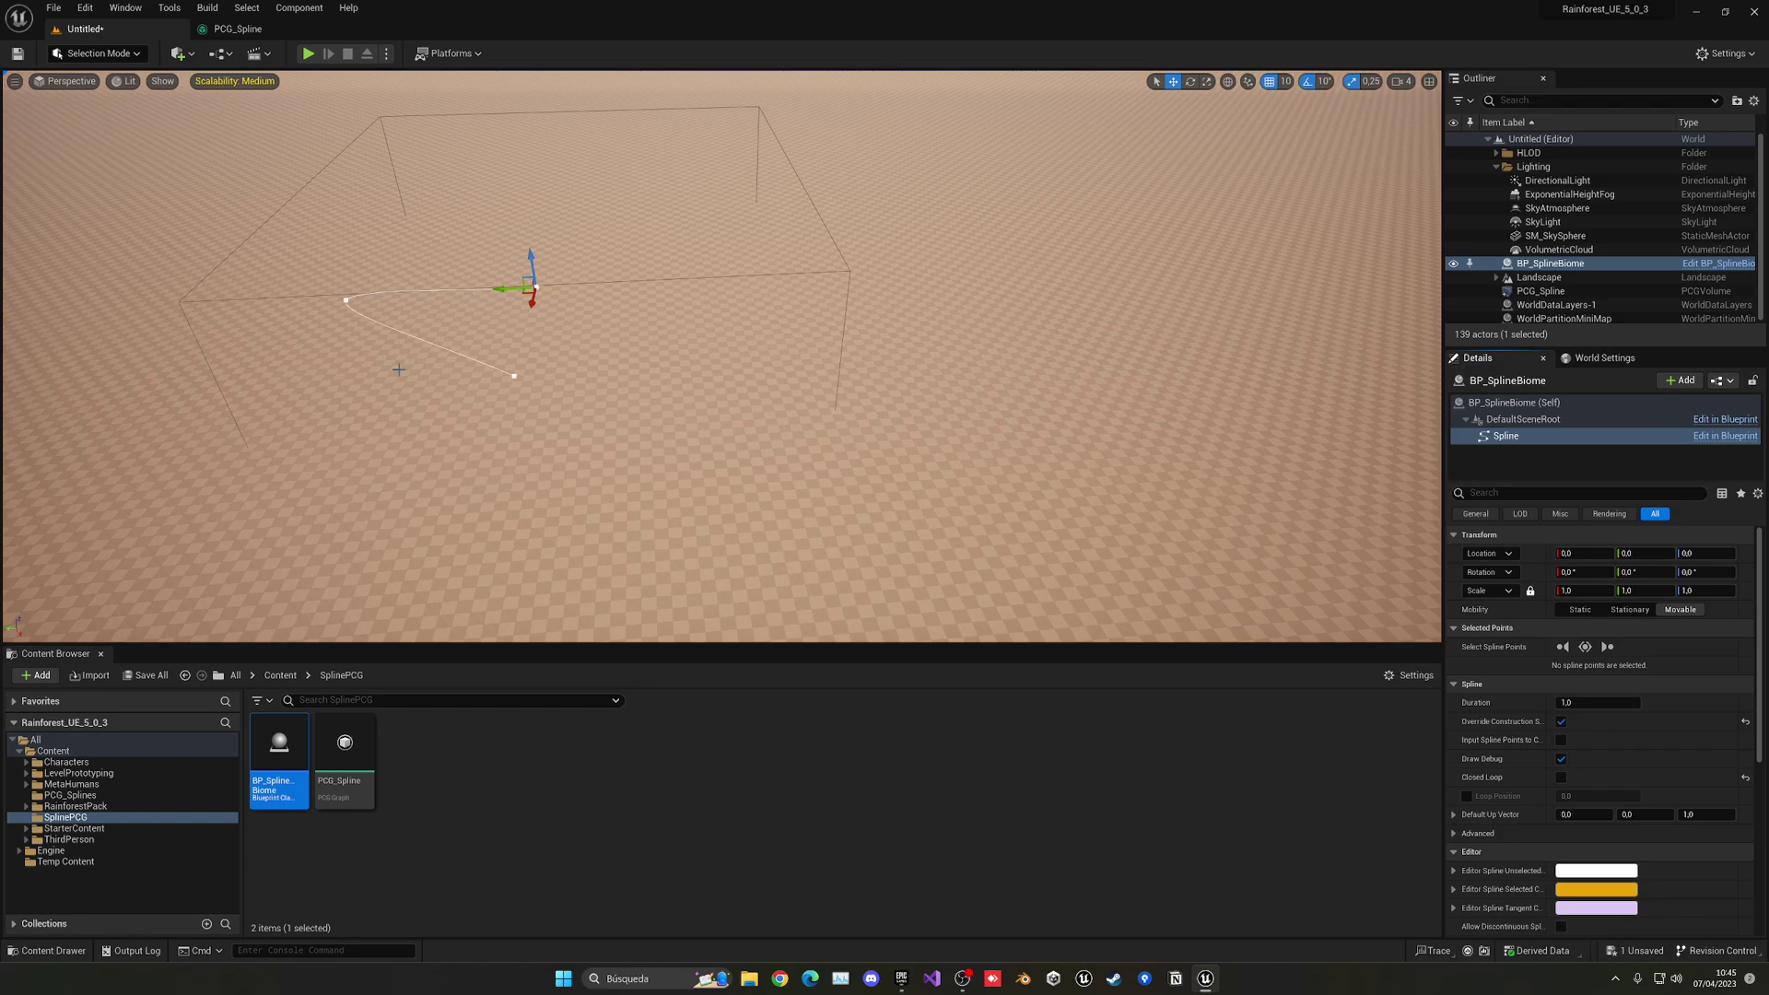
{"action": "left_click", "coordinate": [1560, 777]}
Step: Widen the loop by duplicating its near point along Y, and move the start point to about X -1540, Y -1600
{"action": "left_click", "coordinate": [514, 376]}
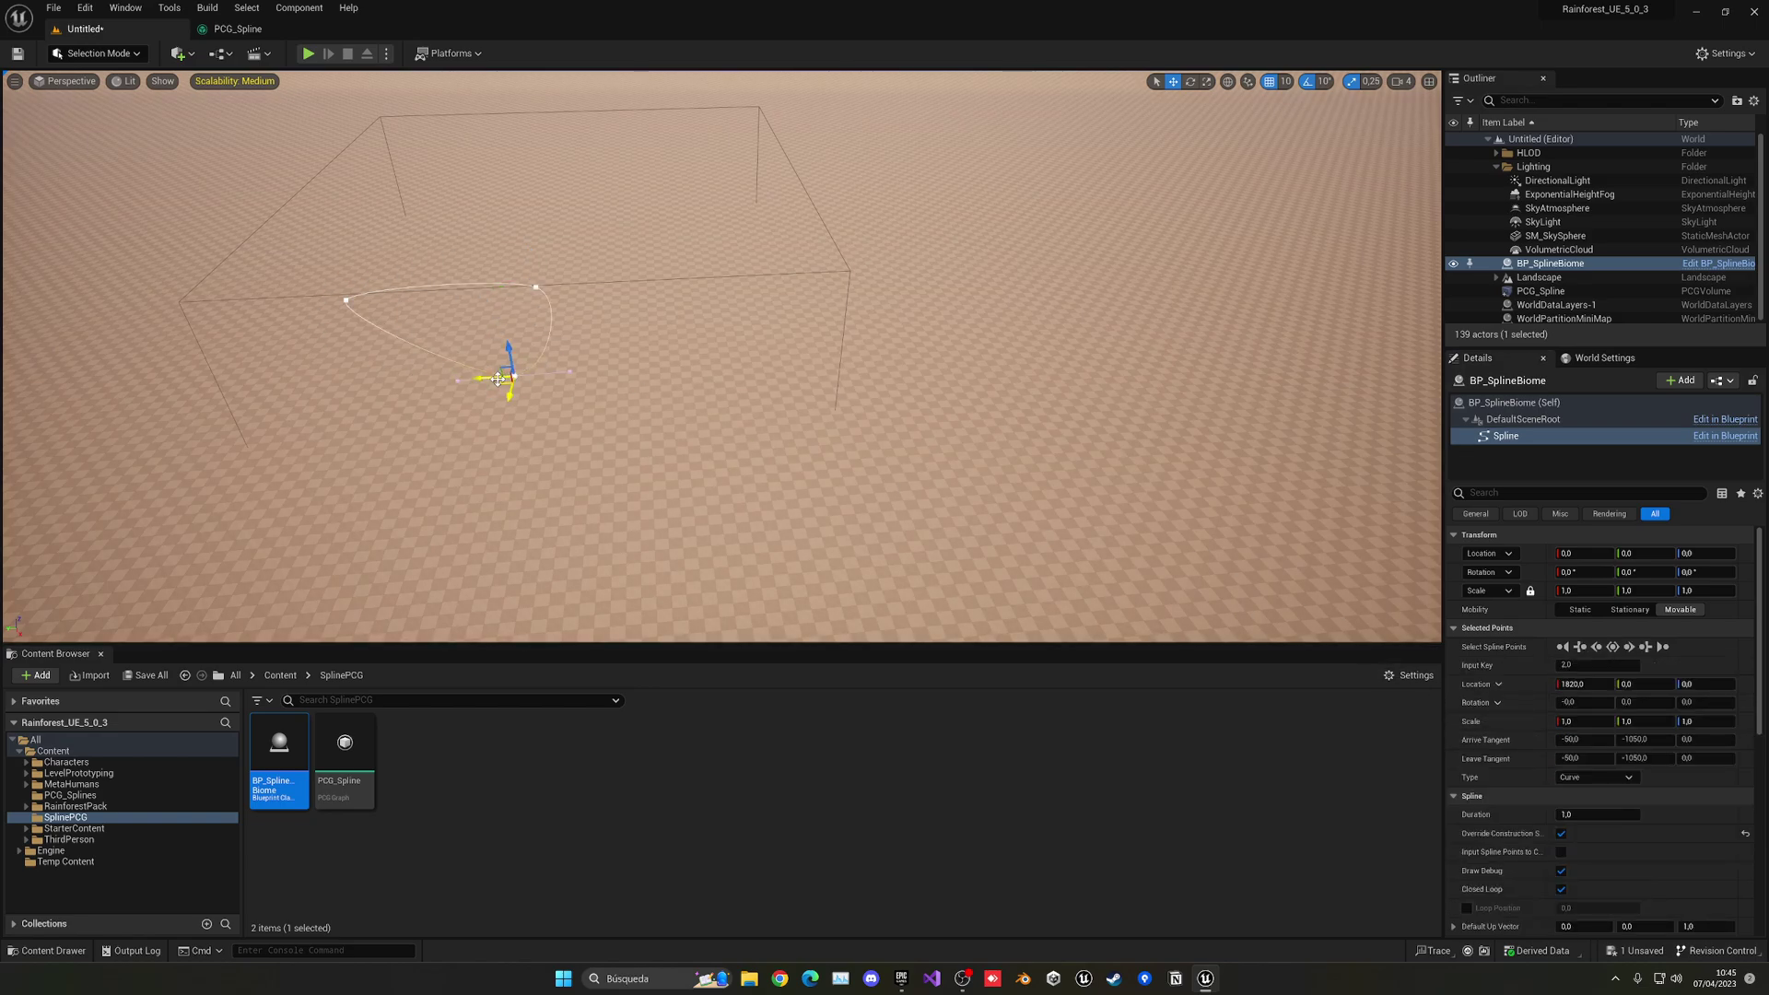
{"action": "left_click_drag", "start_coordinate": [503, 387], "coordinate": [376, 390]}
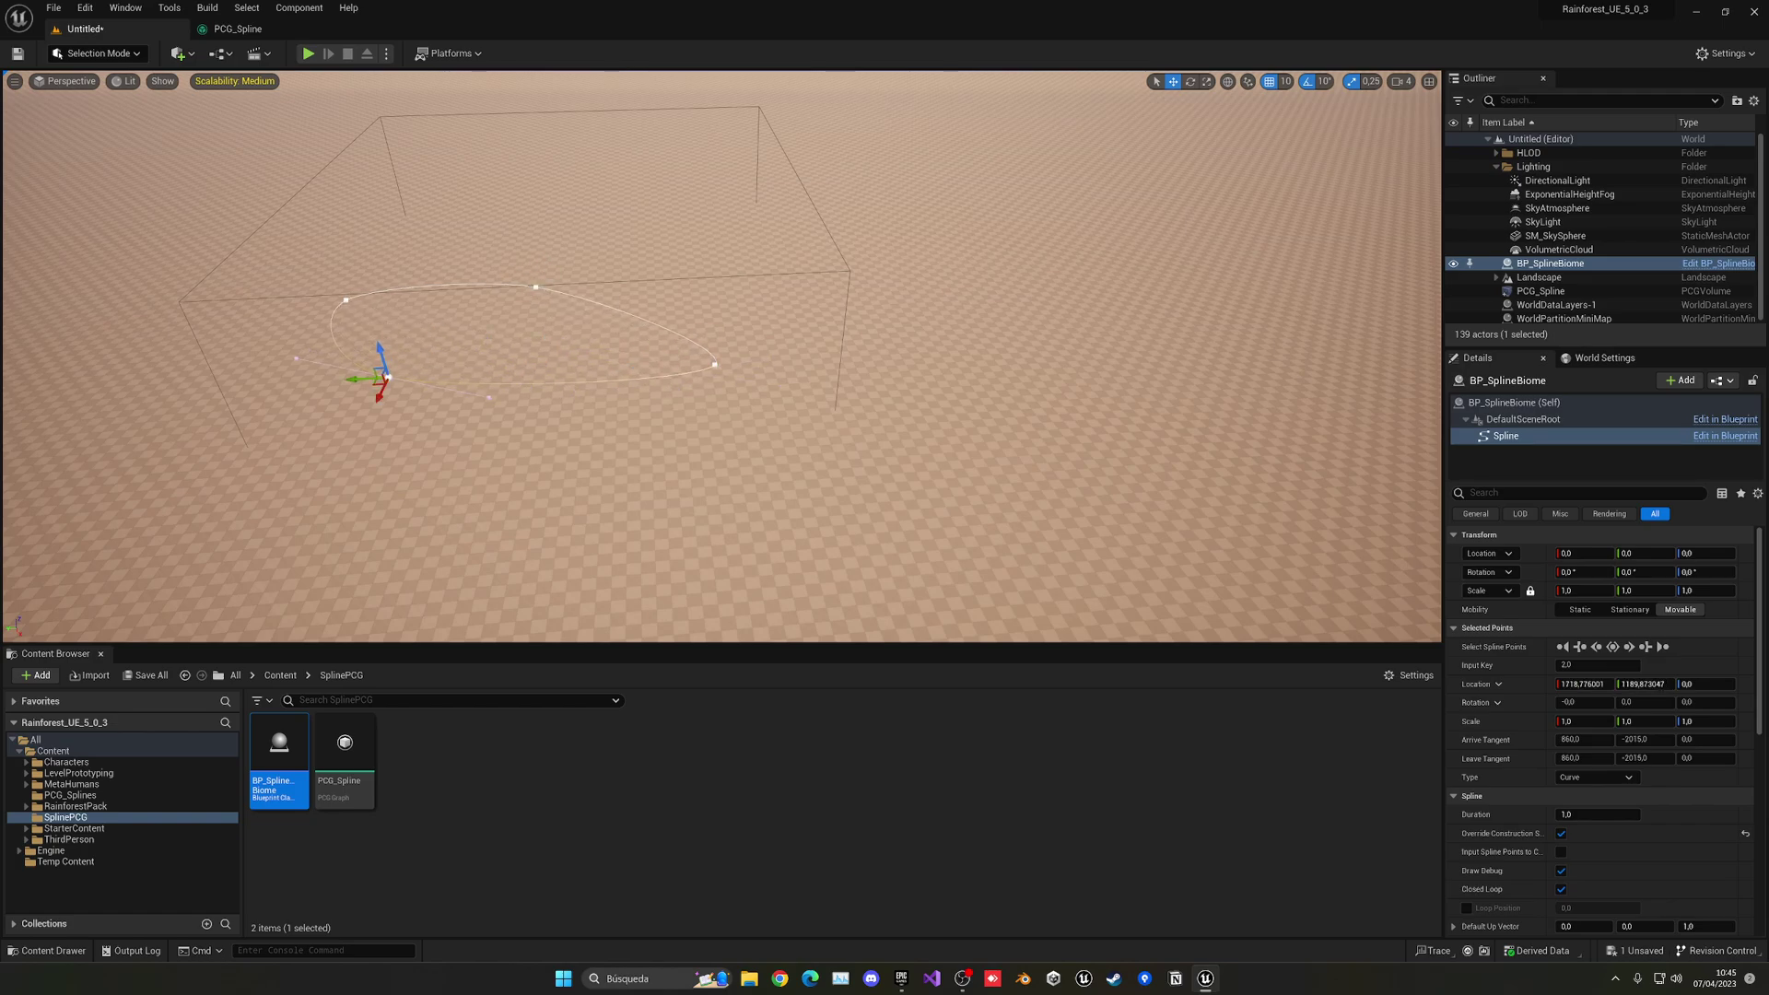
{"action": "left_click", "coordinate": [535, 287]}
{"action": "left_click_drag", "start_coordinate": [533, 286], "coordinate": [663, 232]}
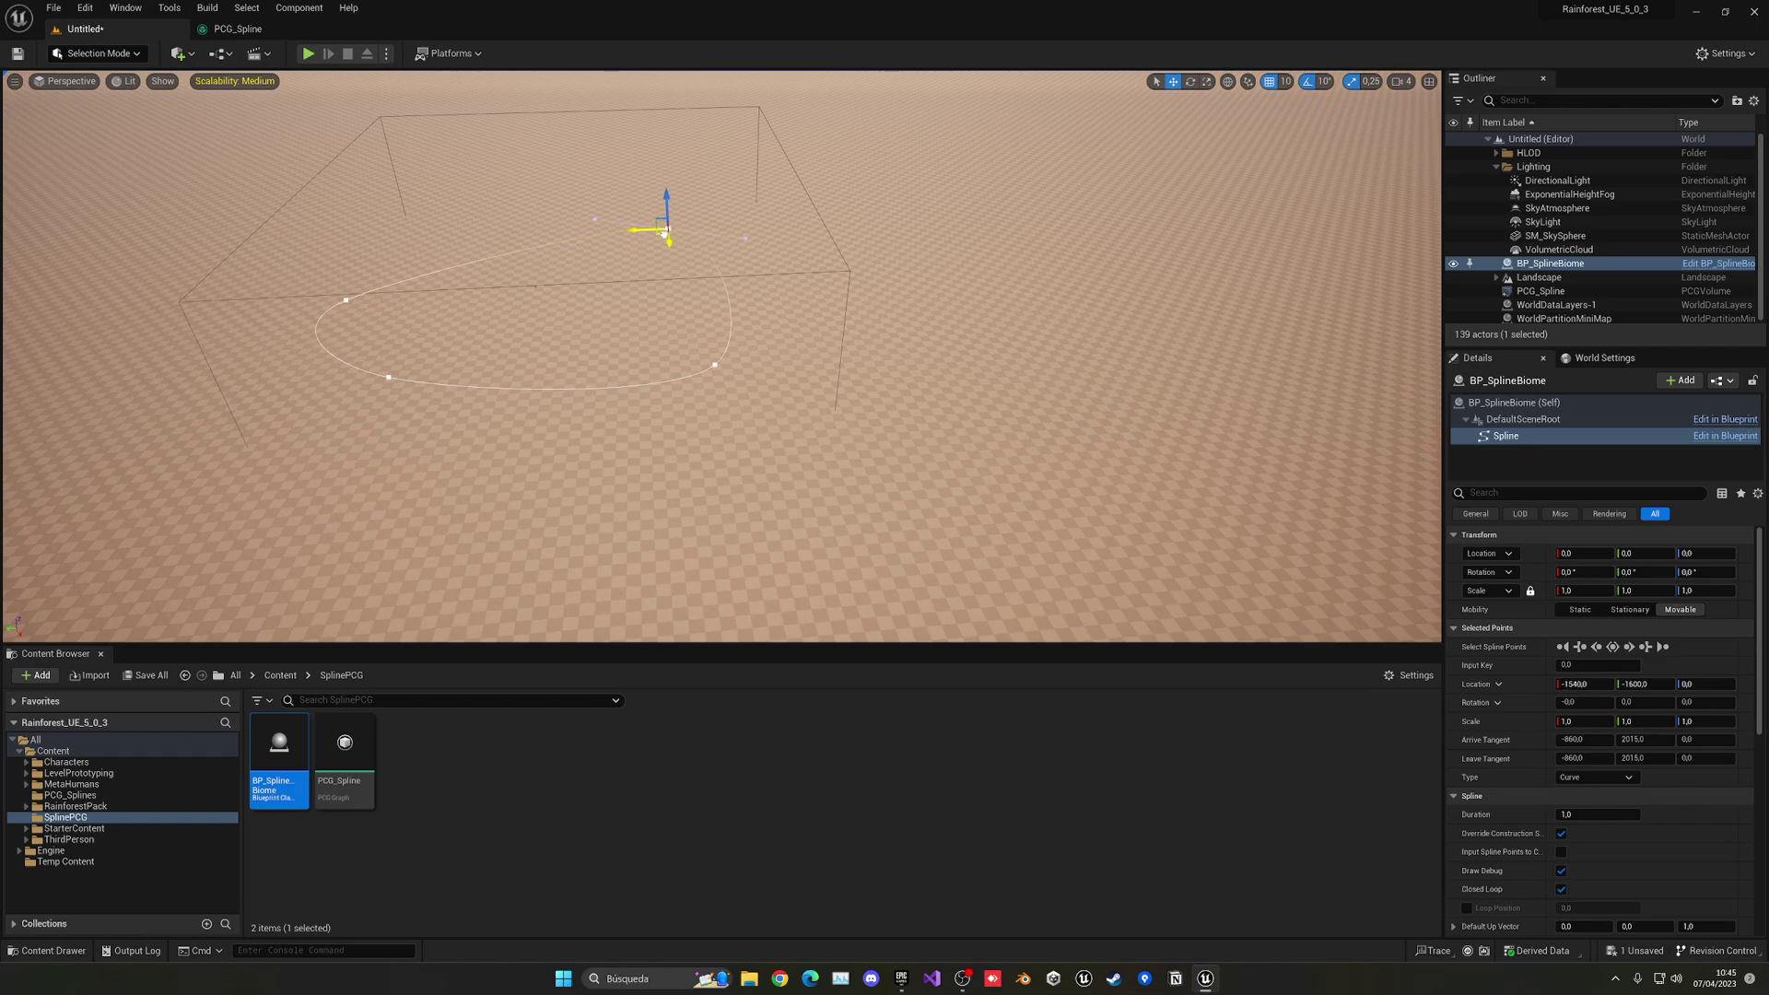
Step: Duplicate the spline point at X 100, Y 3100 and place the copy at about X -1732, Y 761 to round the loop
{"action": "left_click", "coordinate": [345, 300]}
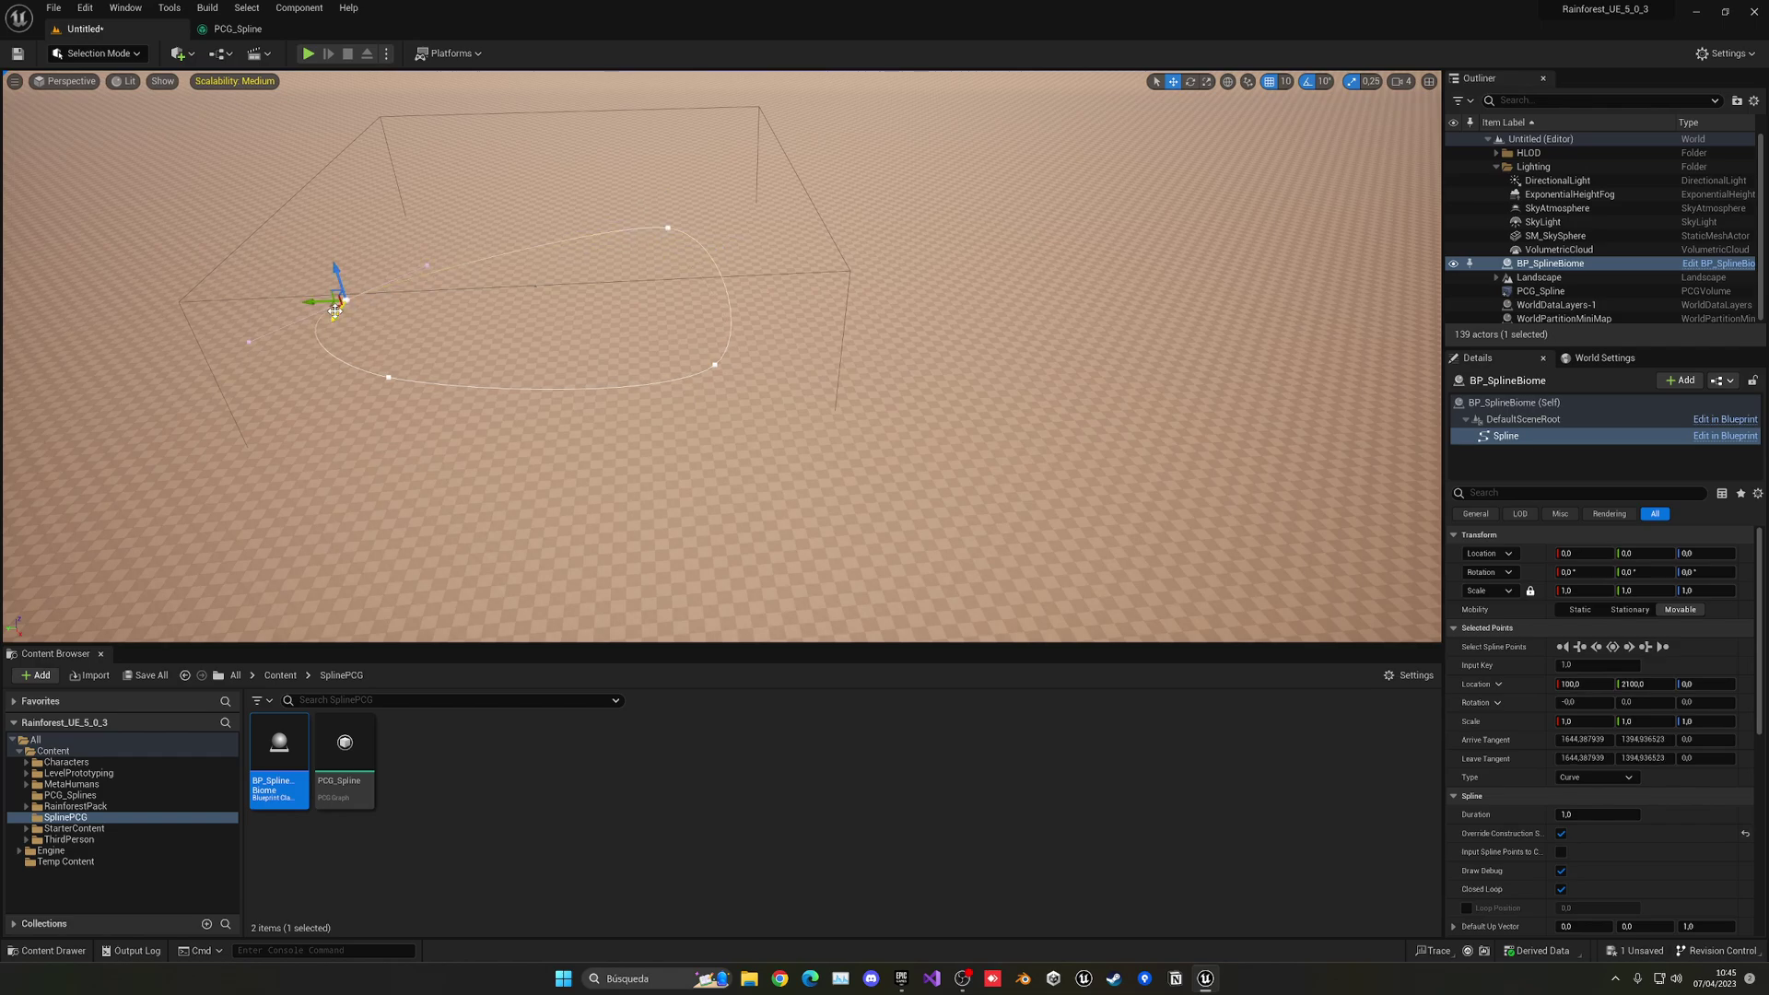
{"action": "left_click_drag", "start_coordinate": [334, 309], "coordinate": [485, 238]}
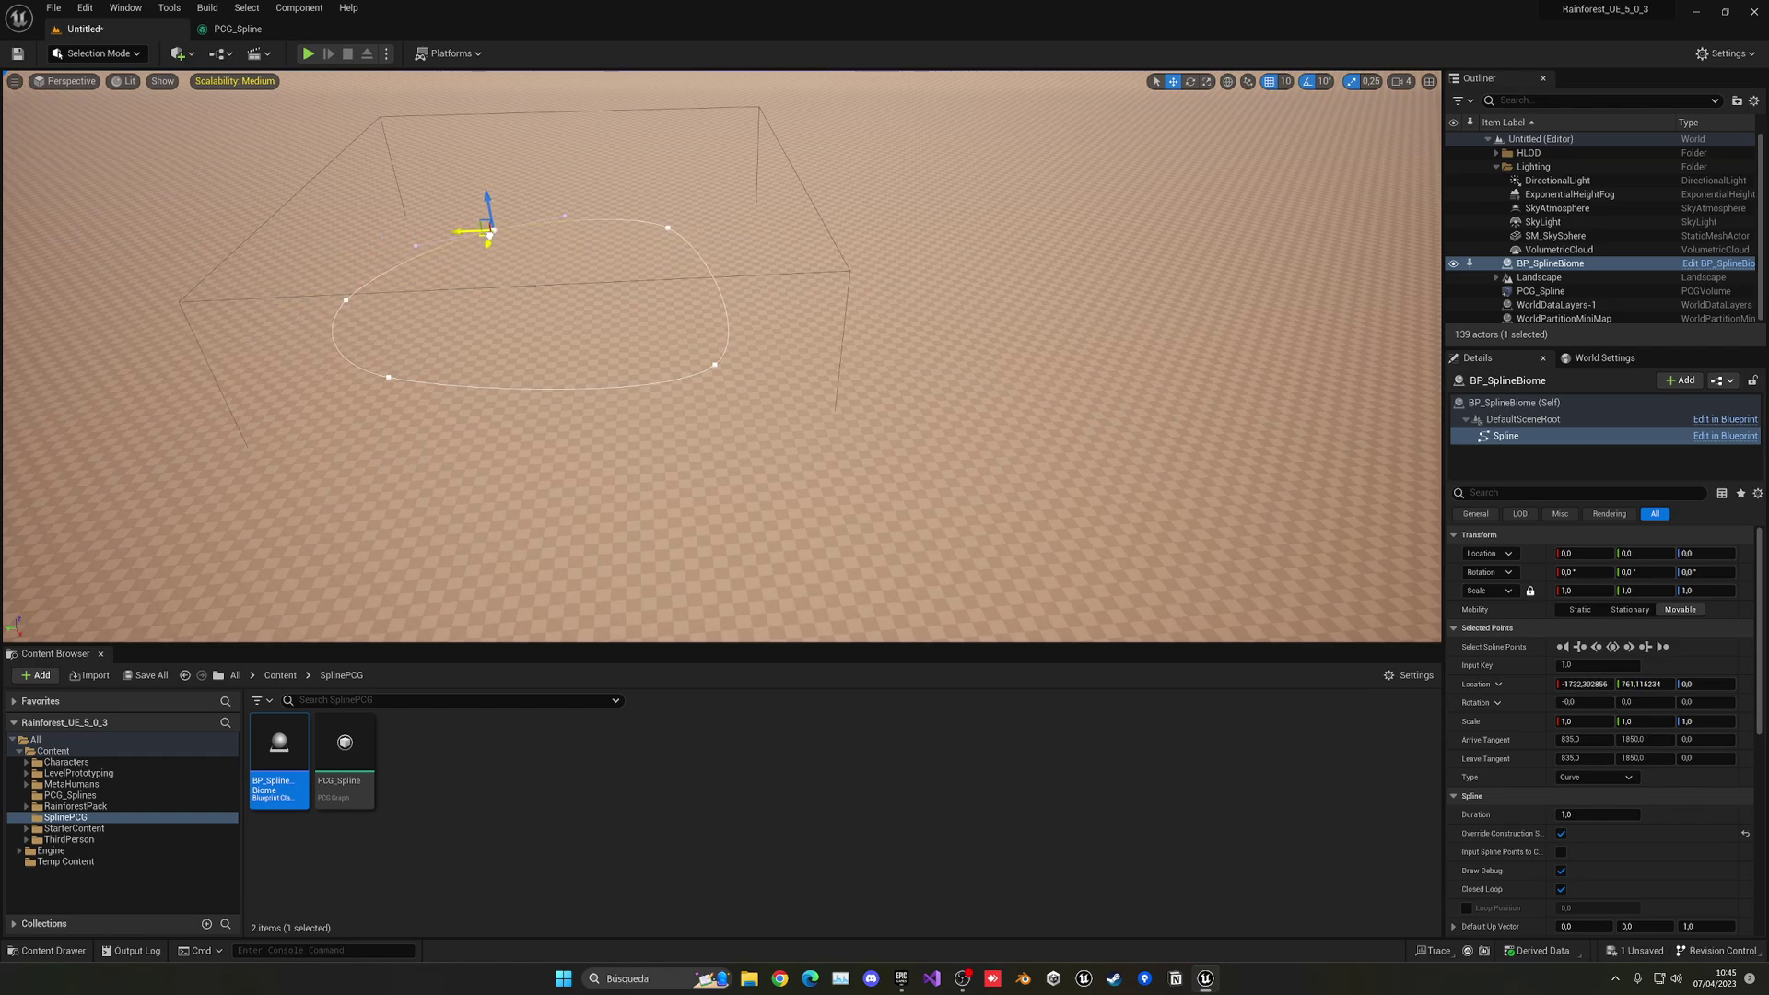
{"action": "right_click_drag", "start_coordinate": [485, 238], "coordinate": [424, 238]}
{"action": "scroll", "coordinate": [678, 301], "scroll_direction": "up", "scroll_amount": 3}
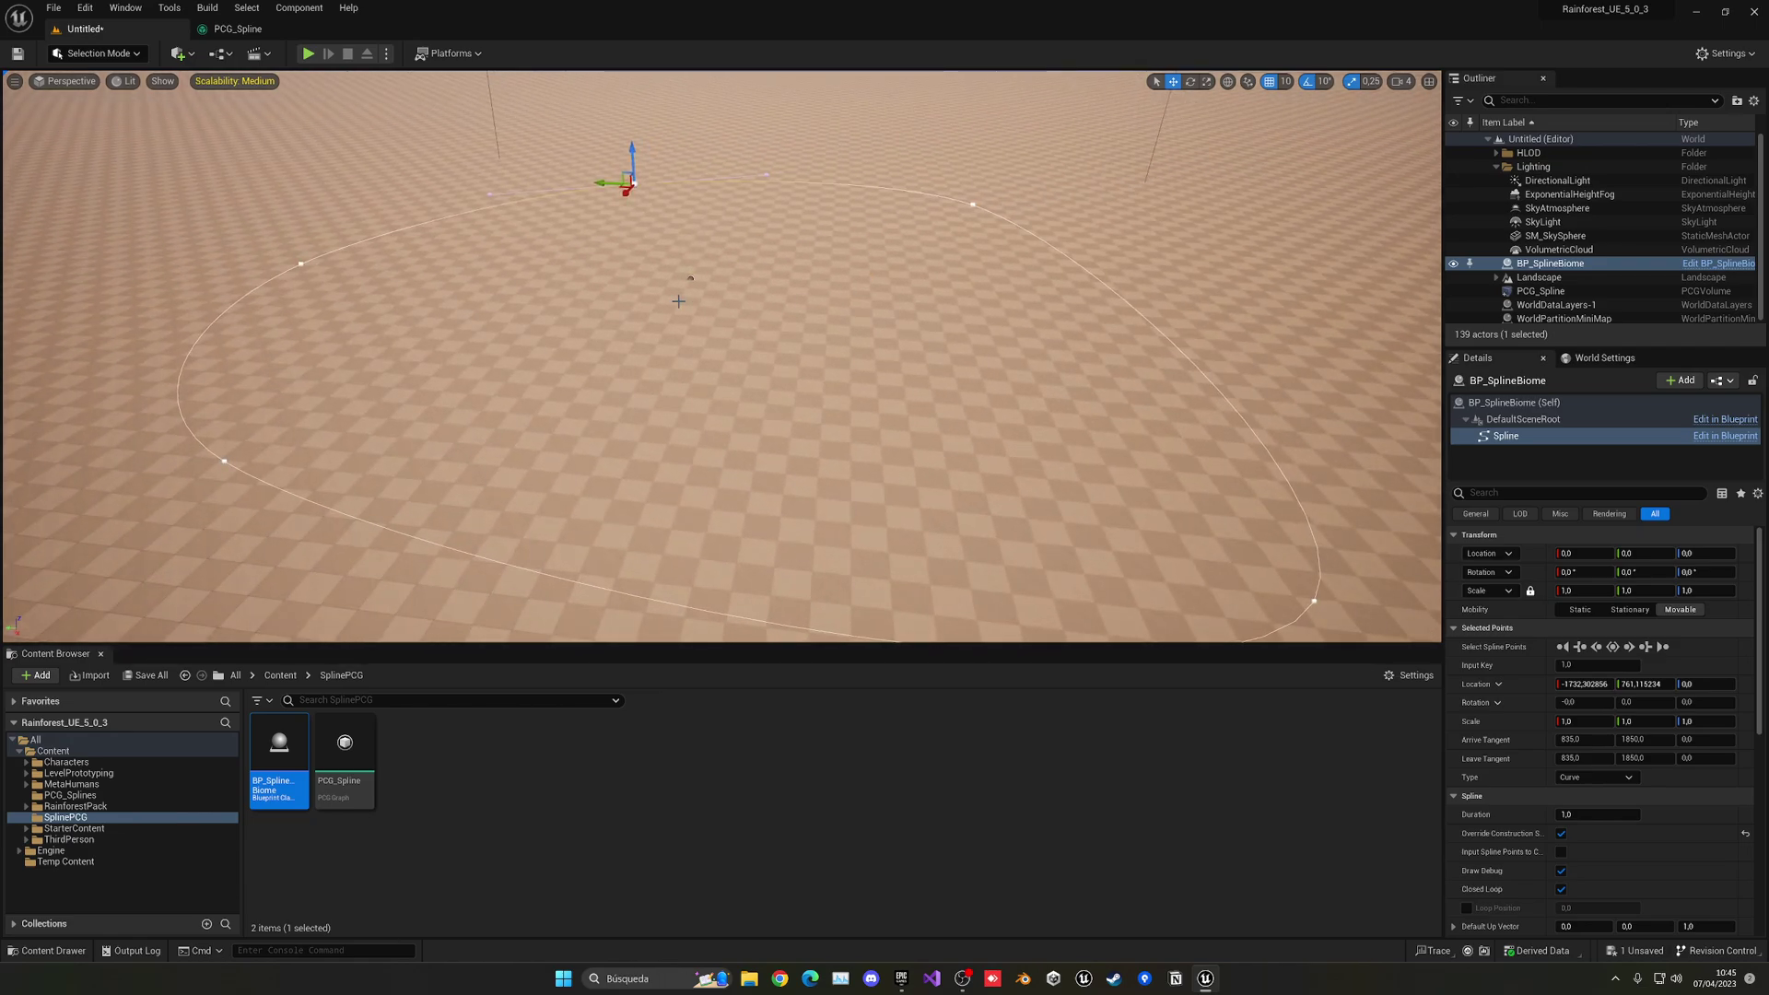
{"action": "scroll", "coordinate": [678, 302], "scroll_direction": "down", "scroll_amount": 3}
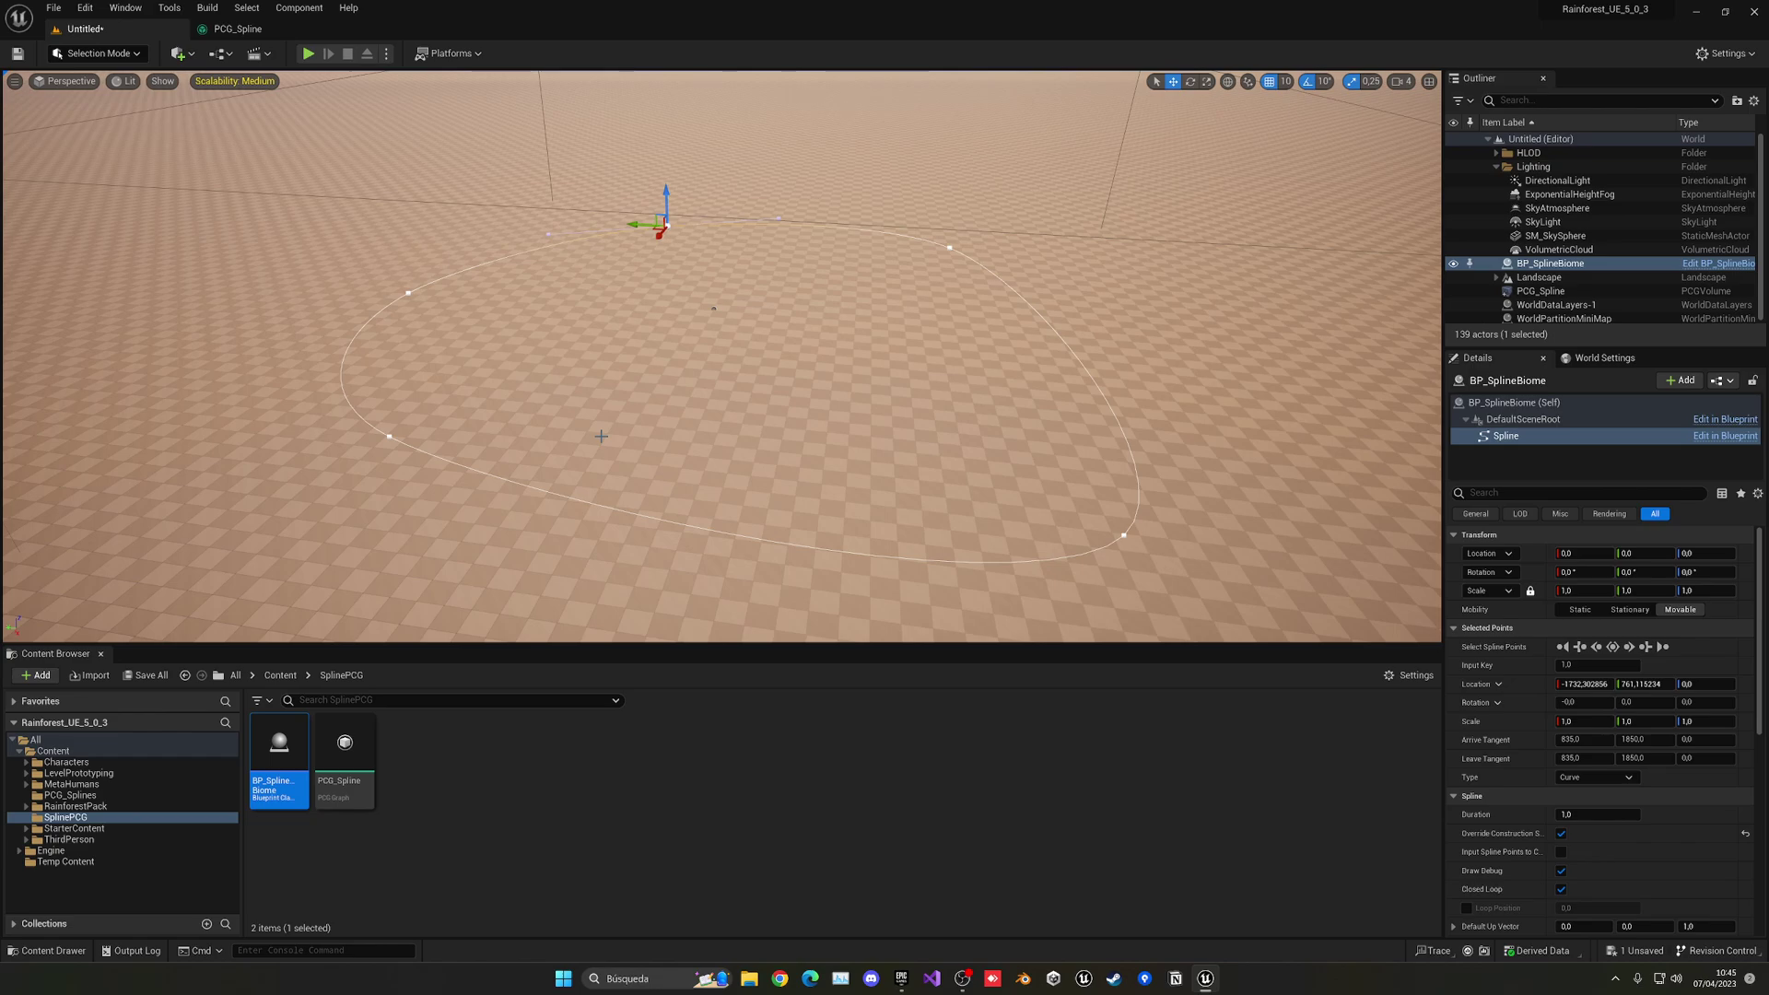
Step: In the PCG_Spline graph, add a Spline Sampler node fed by the Get Spline Data output and line it up beside that node
{"action": "left_click", "coordinate": [277, 28]}
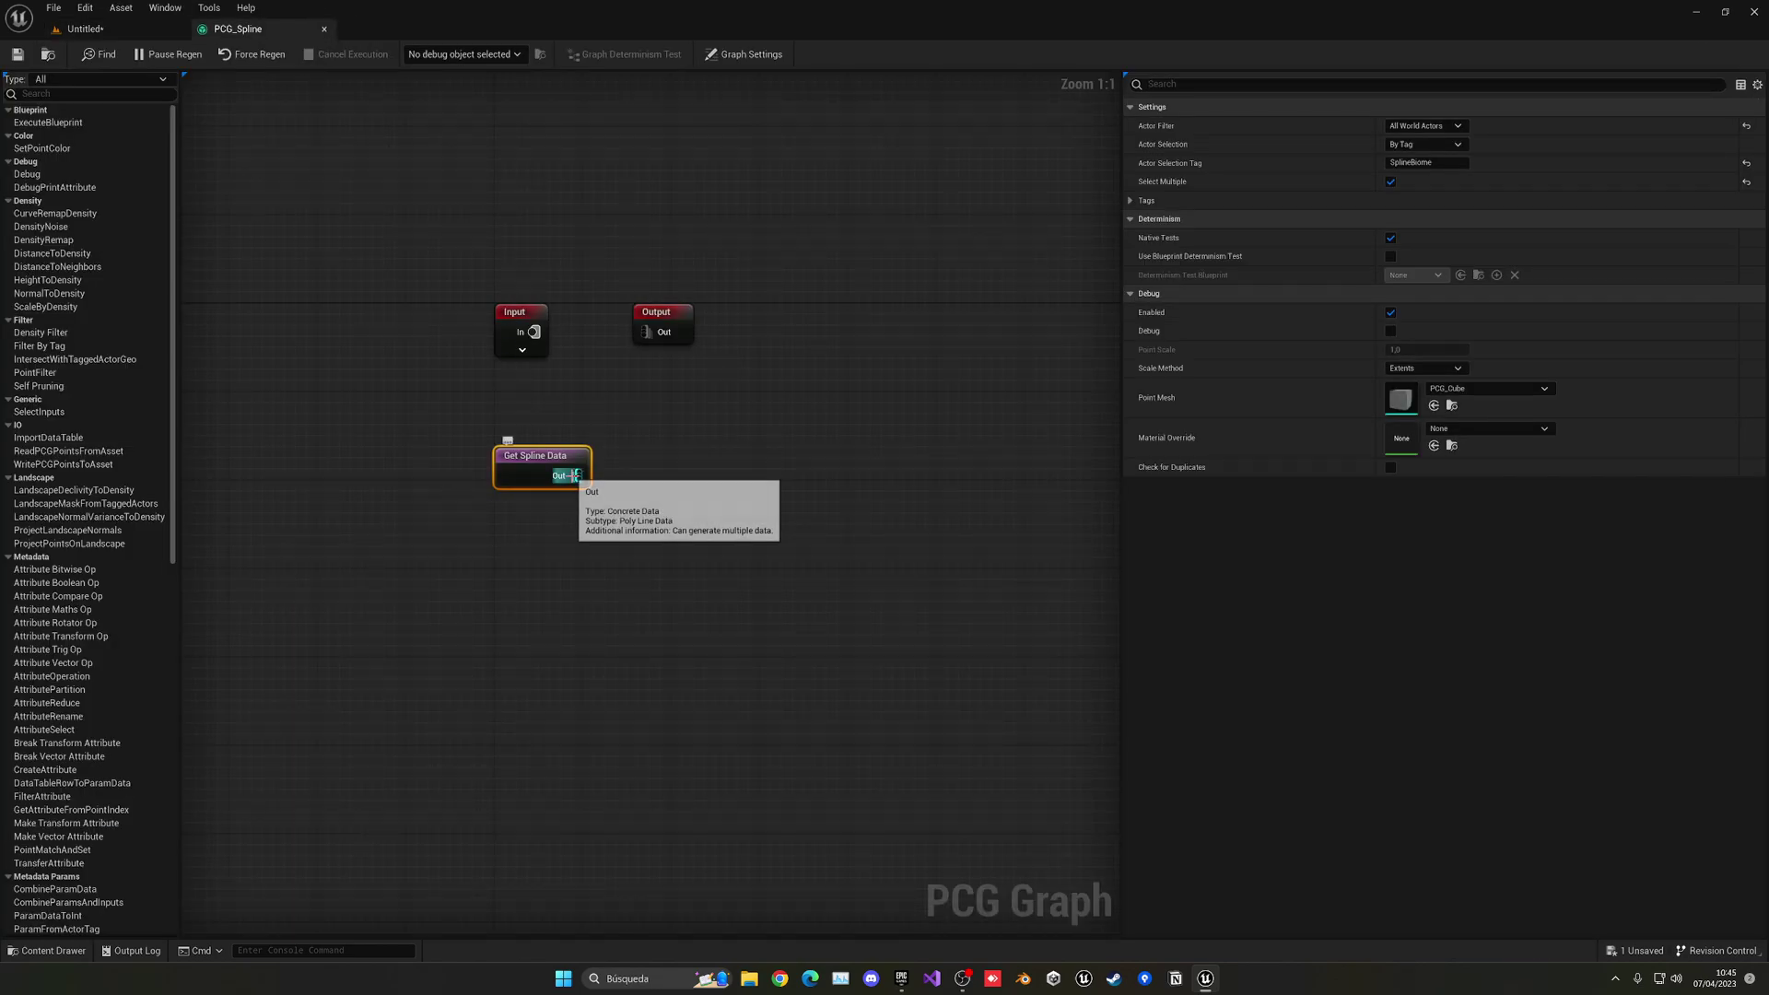
{"action": "left_click_drag", "start_coordinate": [576, 475], "coordinate": [651, 477]}
{"action": "type", "text": "splo"}
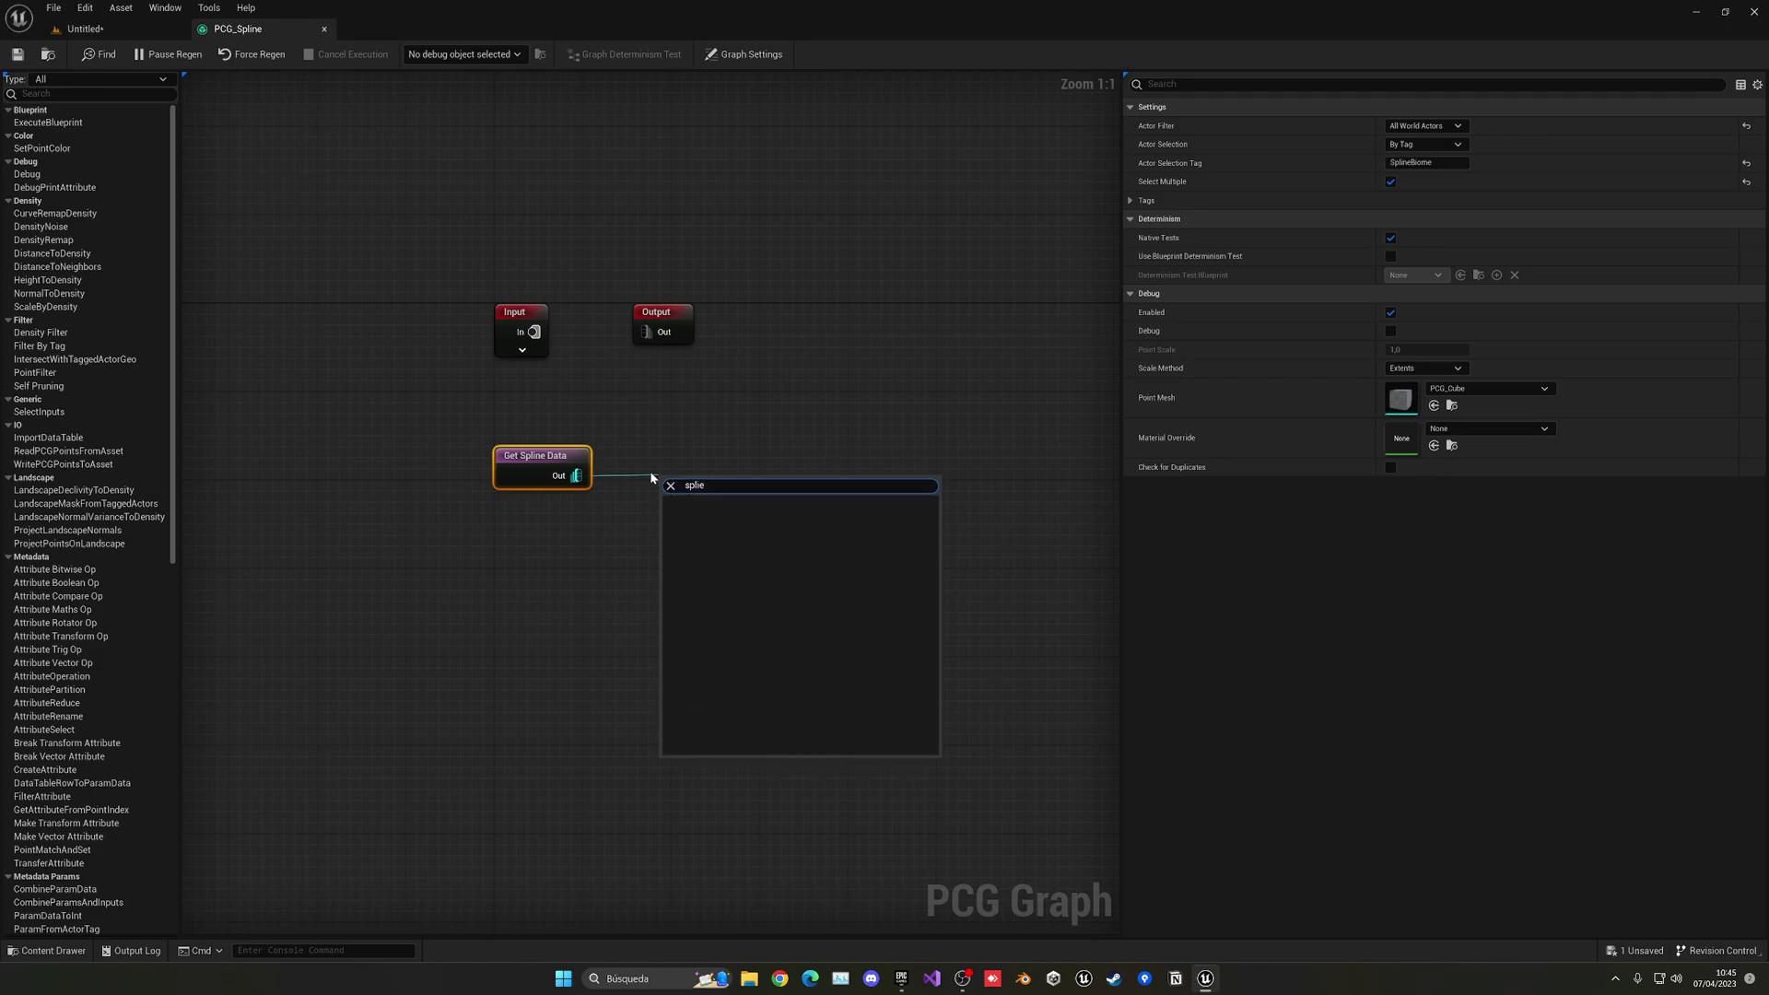
{"action": "key", "text": "BackSpace"}
{"action": "key", "text": "Return"}
{"action": "left_click_drag", "start_coordinate": [722, 502], "coordinate": [711, 463]}
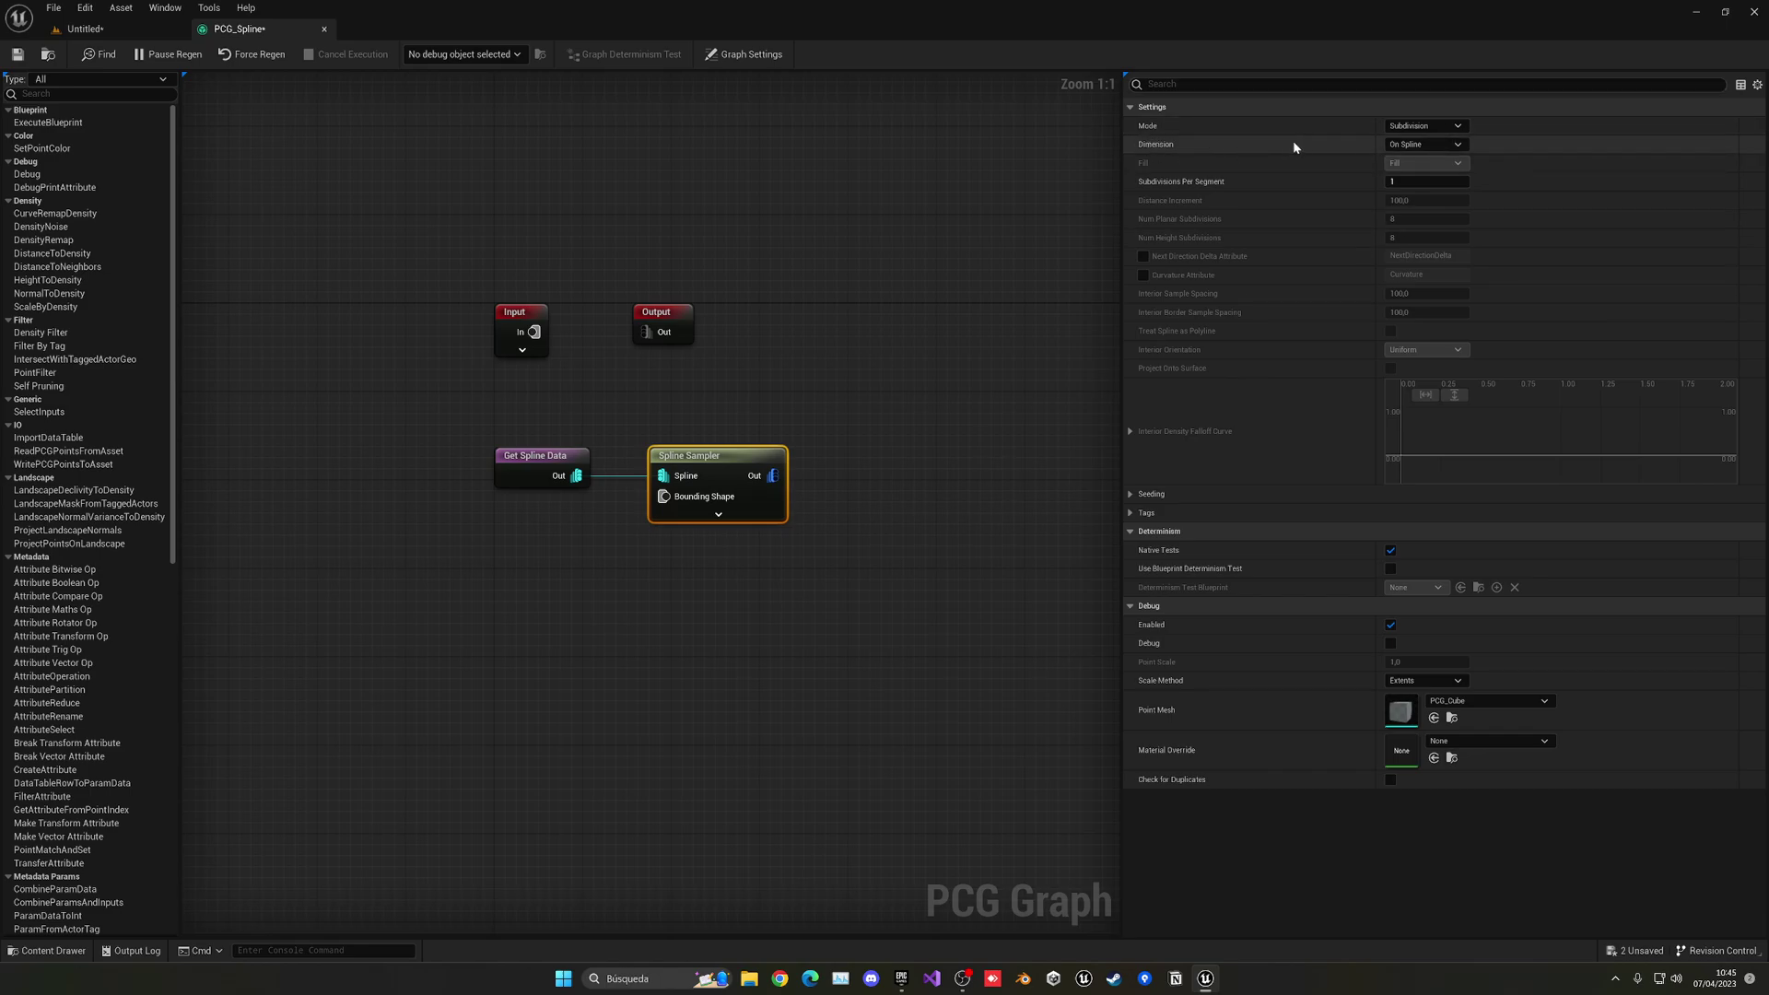
Step: Set the Spline Sampler's Dimension to On Interior, enable Debug on it, and check the filled spline area in the level
{"action": "left_click", "coordinate": [1431, 147]}
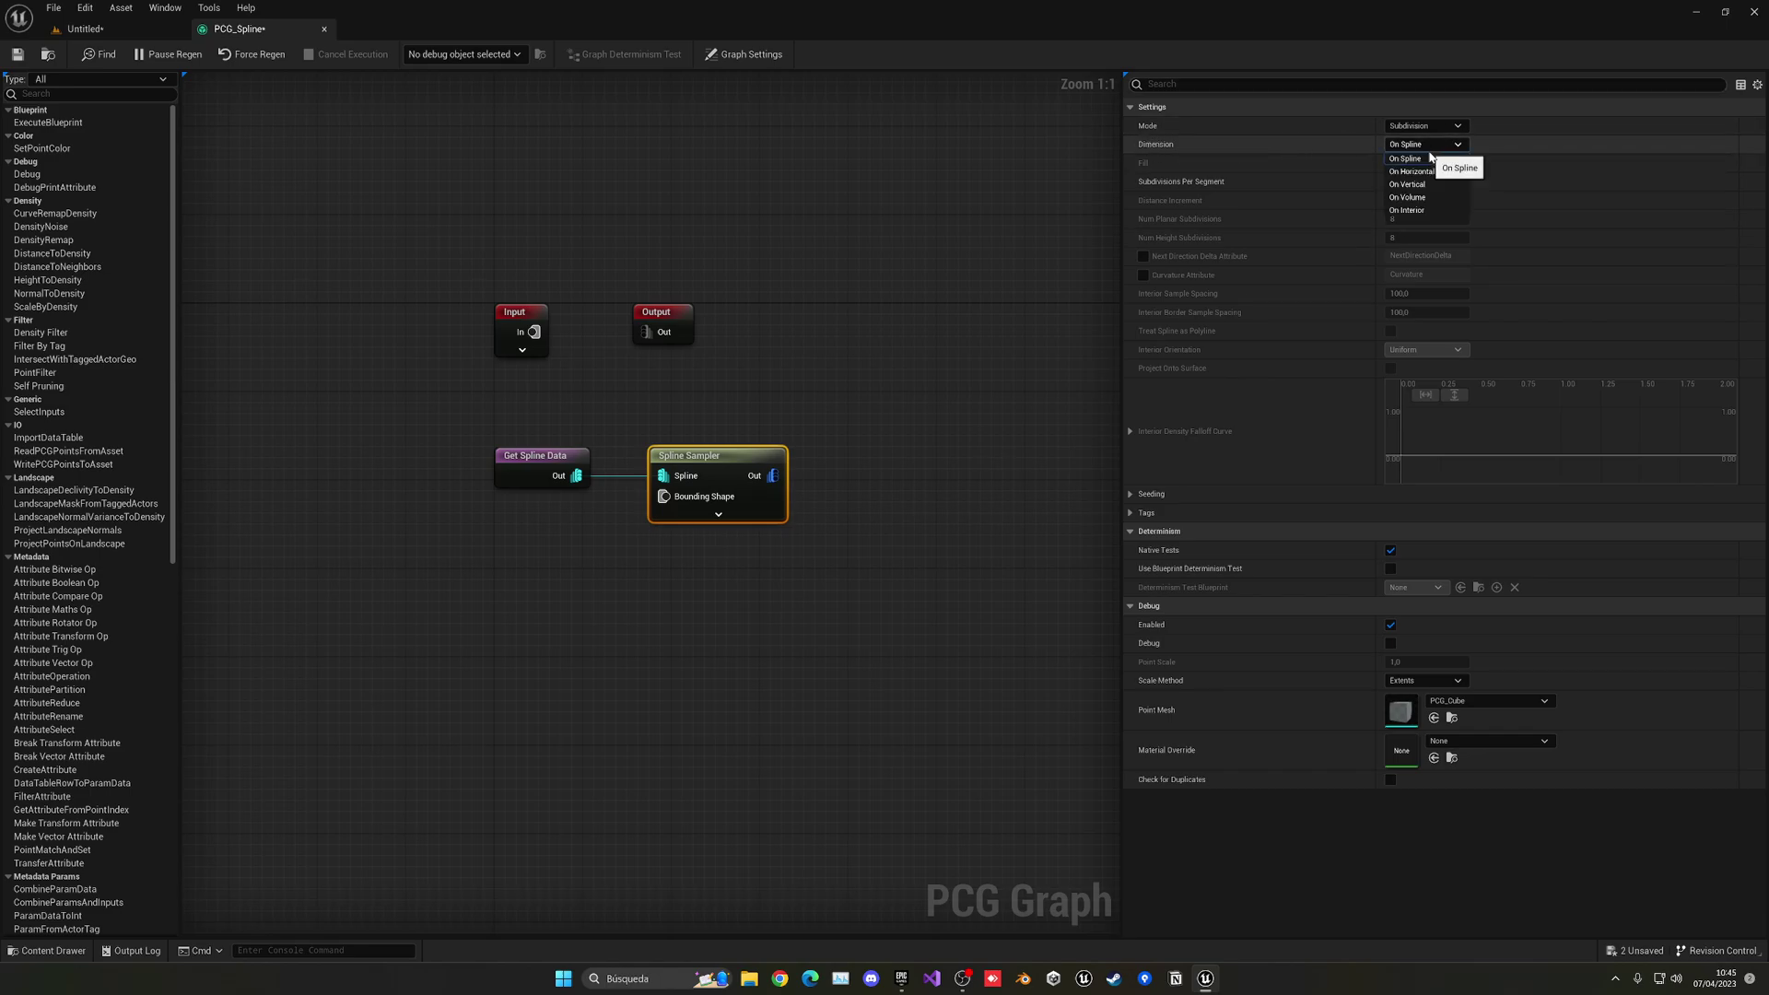
{"action": "left_click", "coordinate": [1406, 209]}
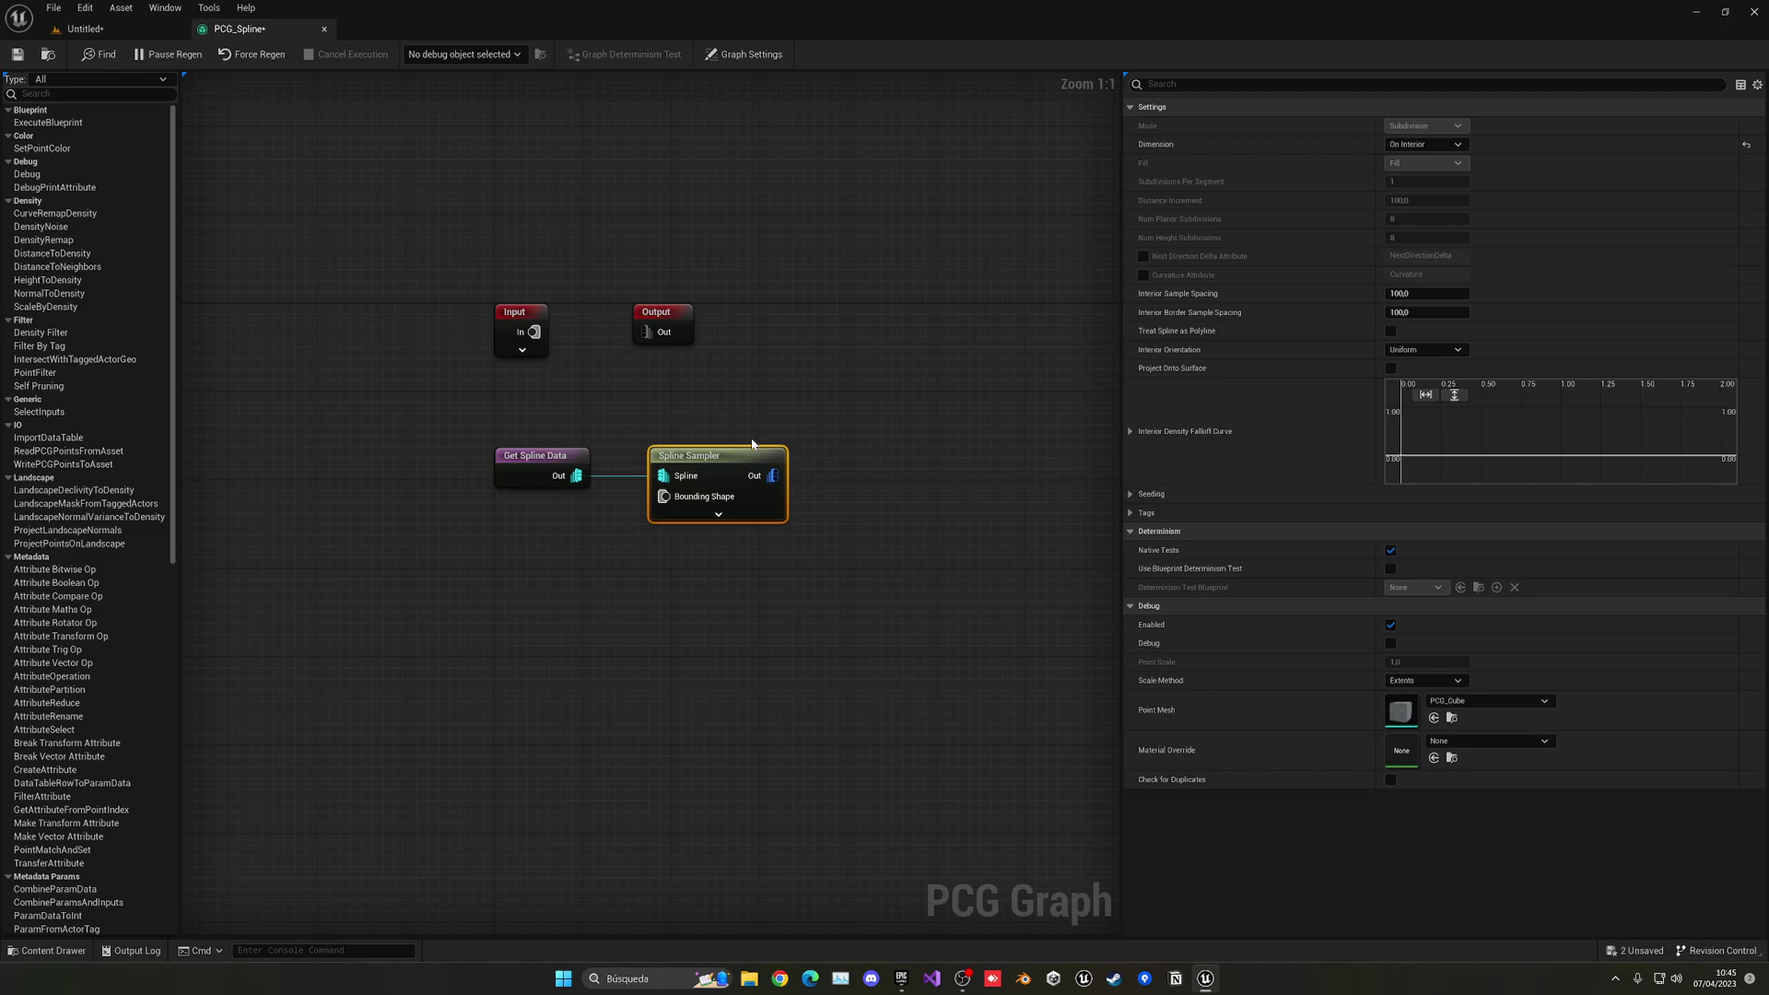
{"action": "right_click", "coordinate": [719, 476]}
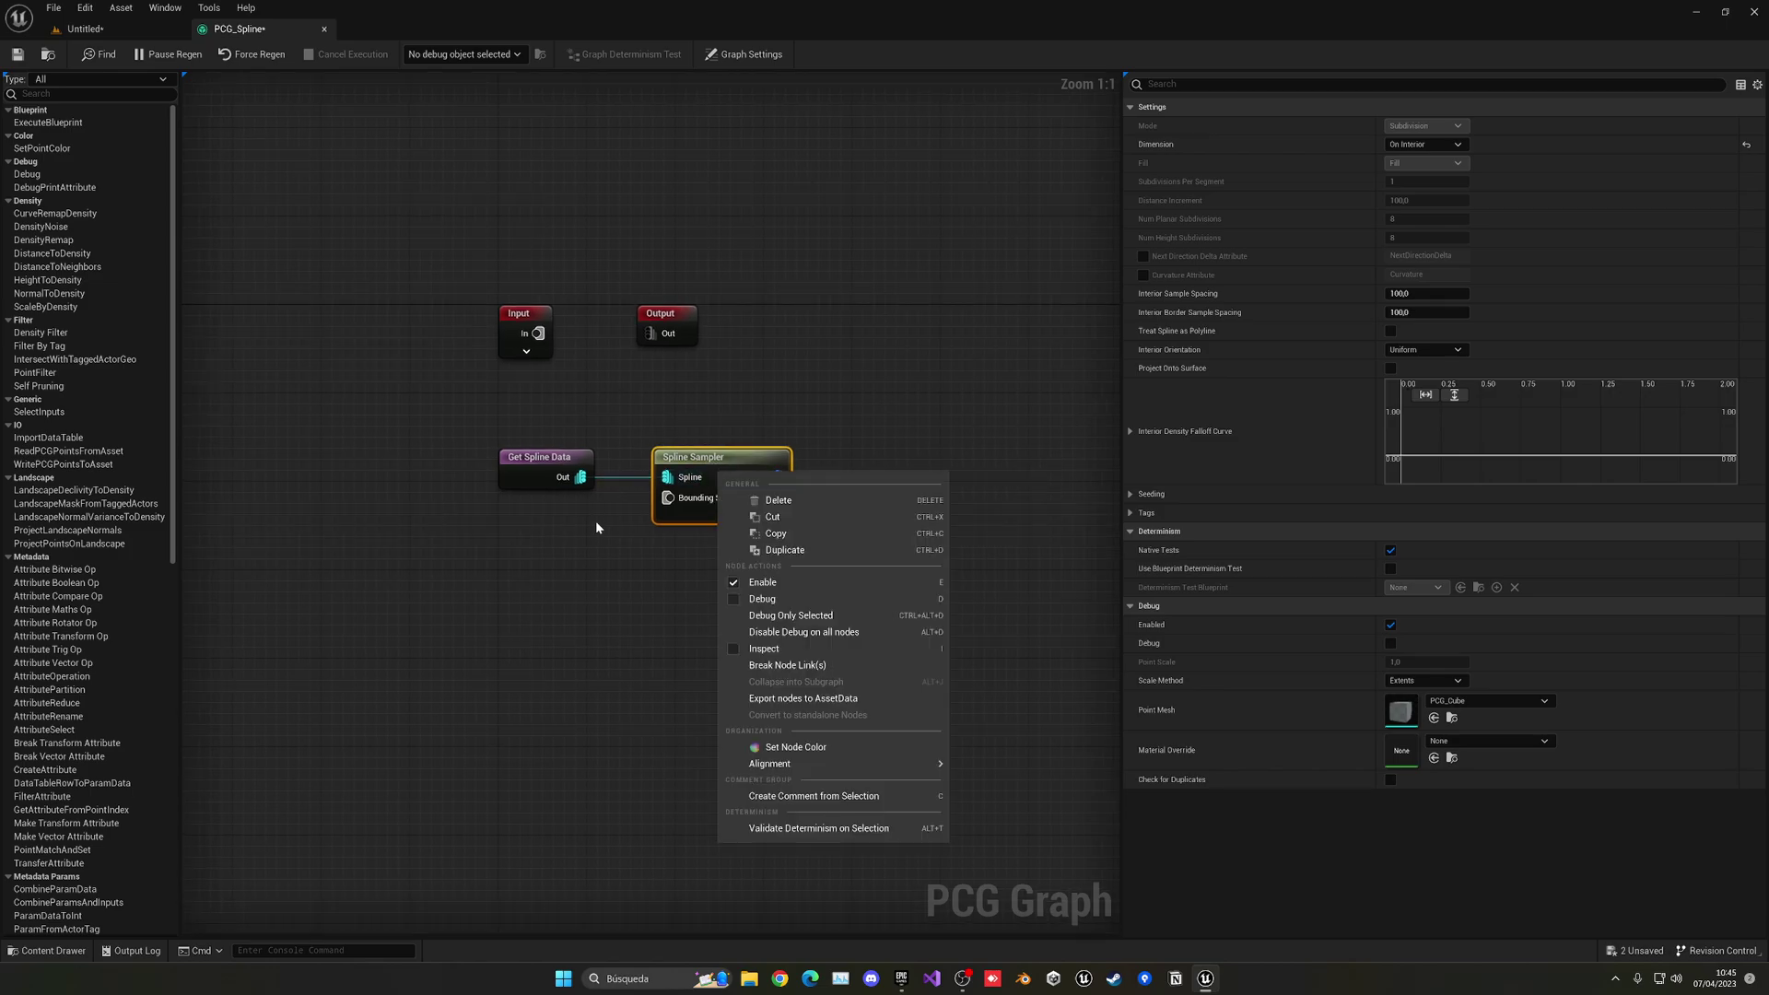
{"action": "left_click", "coordinate": [632, 545]}
{"action": "left_click", "coordinate": [135, 35]}
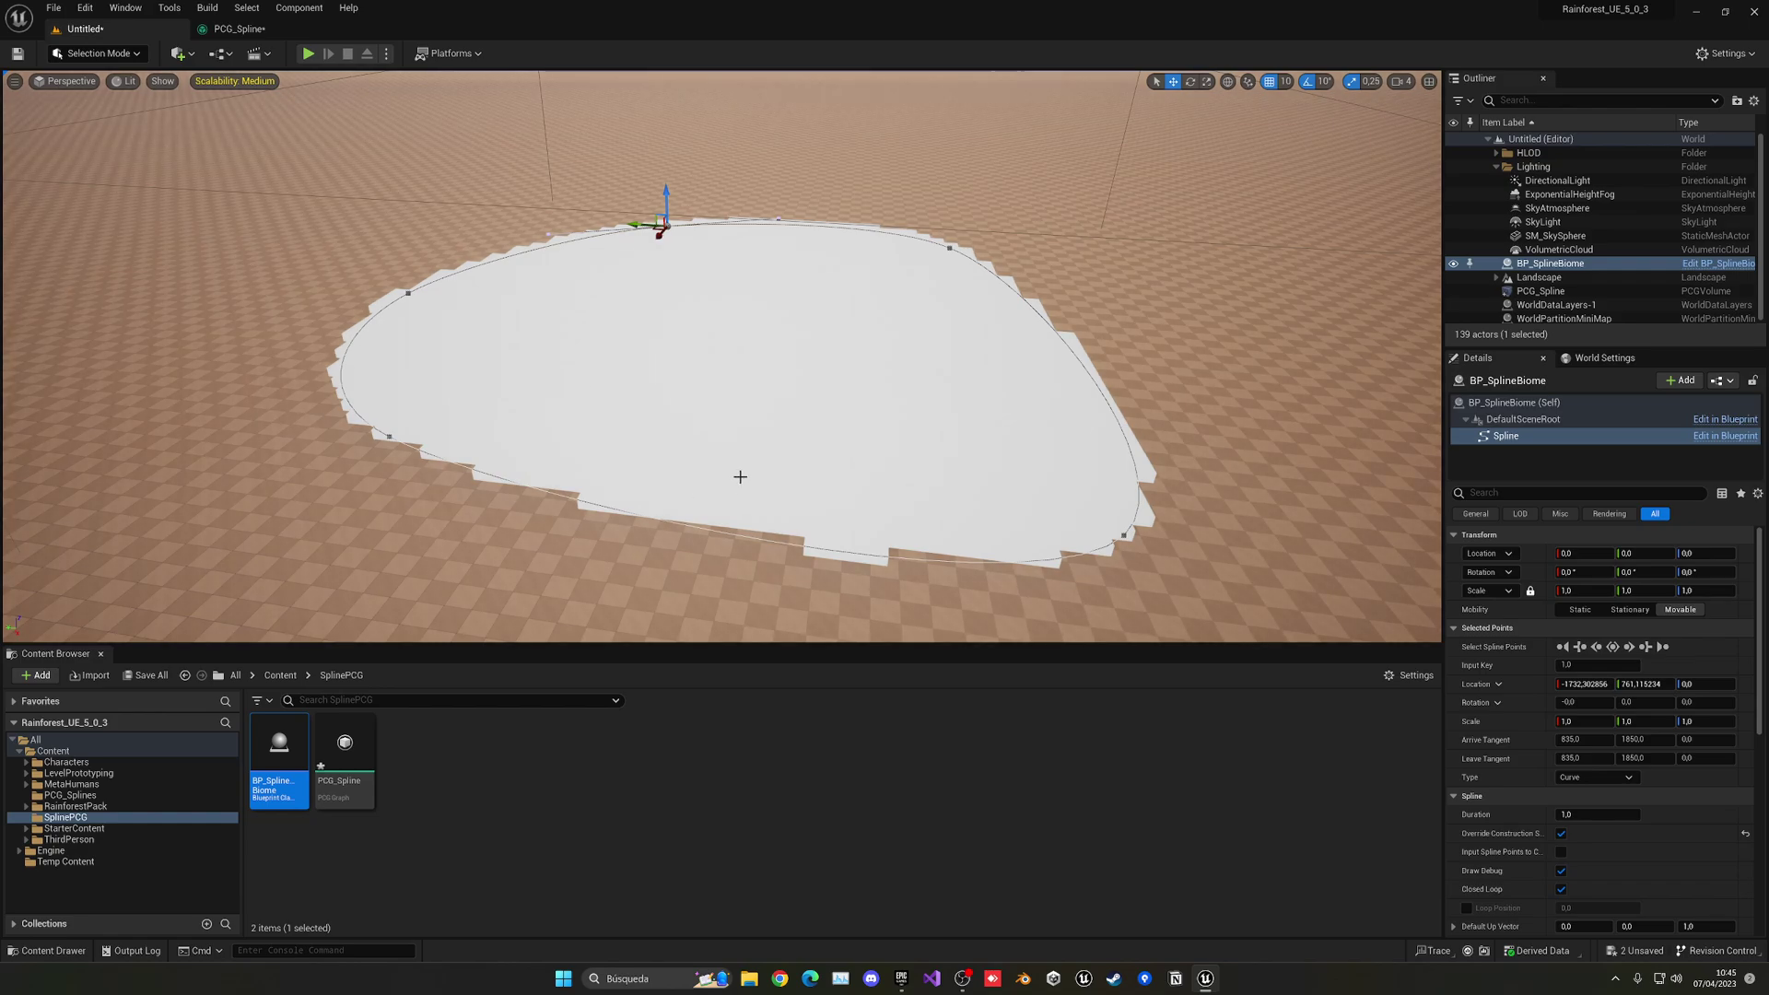
{"action": "right_click_drag", "start_coordinate": [797, 404], "coordinate": [783, 371]}
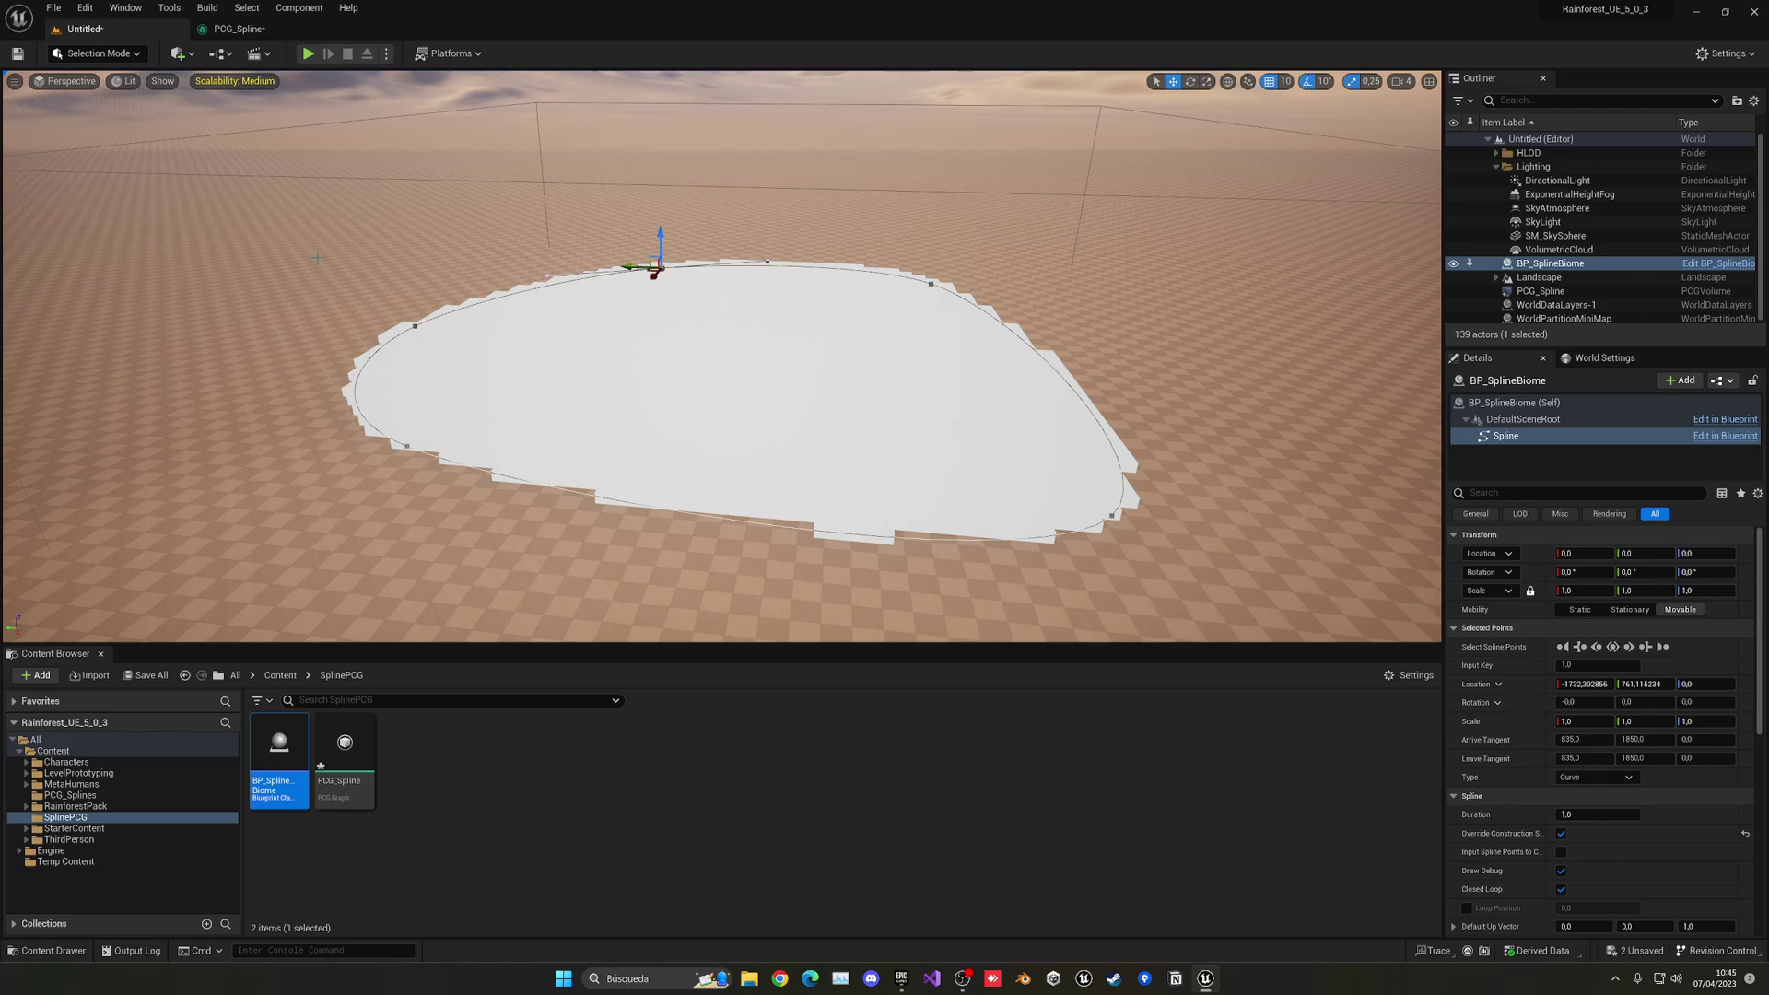
Step: Add a Transform Points node to the PCG_Spline graph, fed by the Spline Sampler's output
{"action": "left_click", "coordinate": [232, 35]}
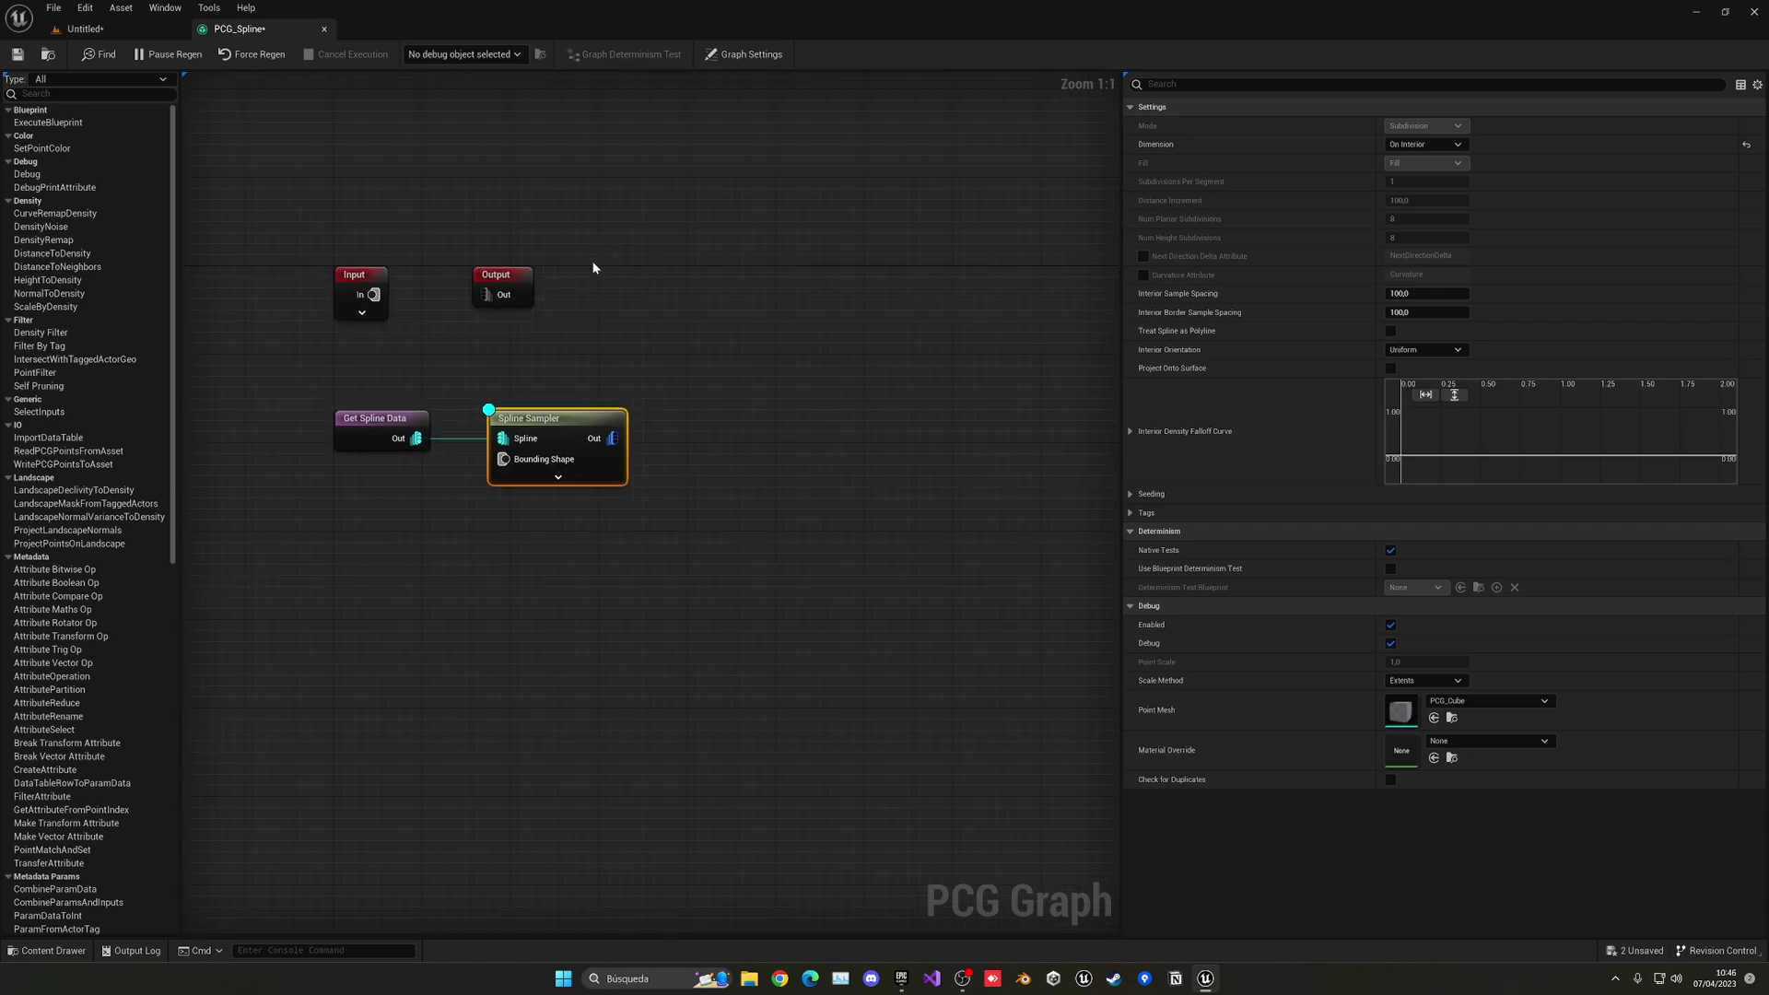
{"action": "left_click_drag", "start_coordinate": [597, 449], "coordinate": [687, 447]}
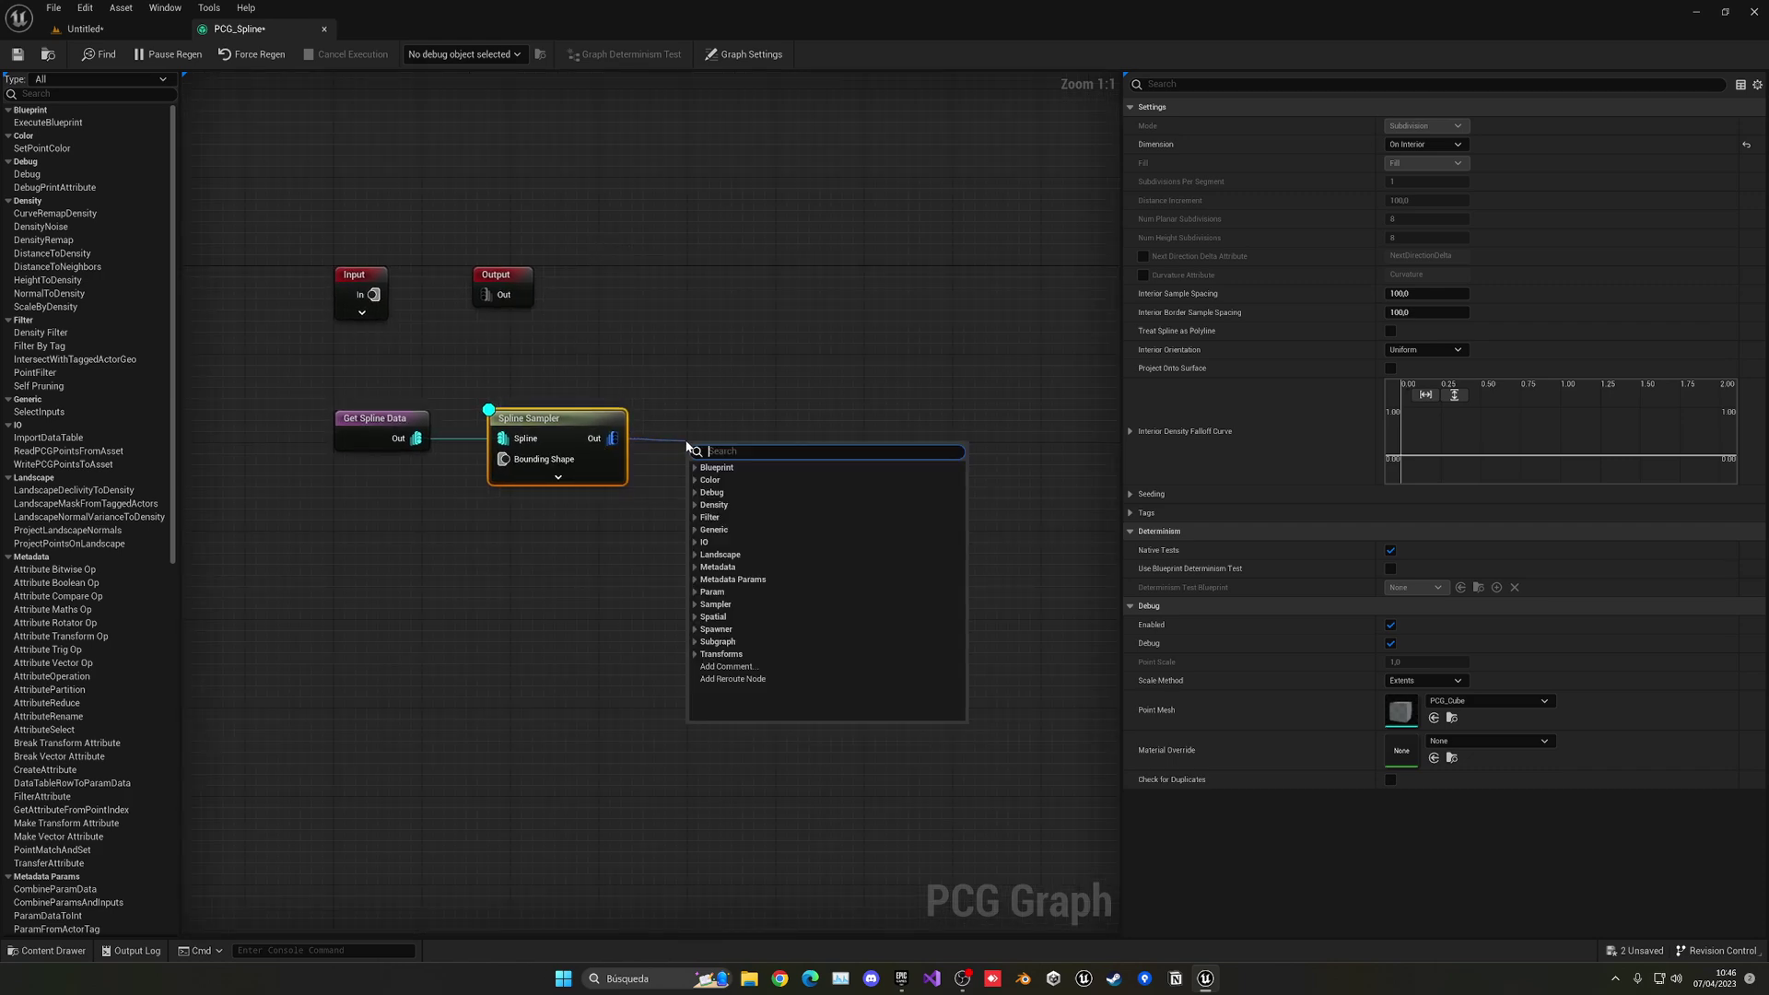
{"action": "type", "text": "trans"}
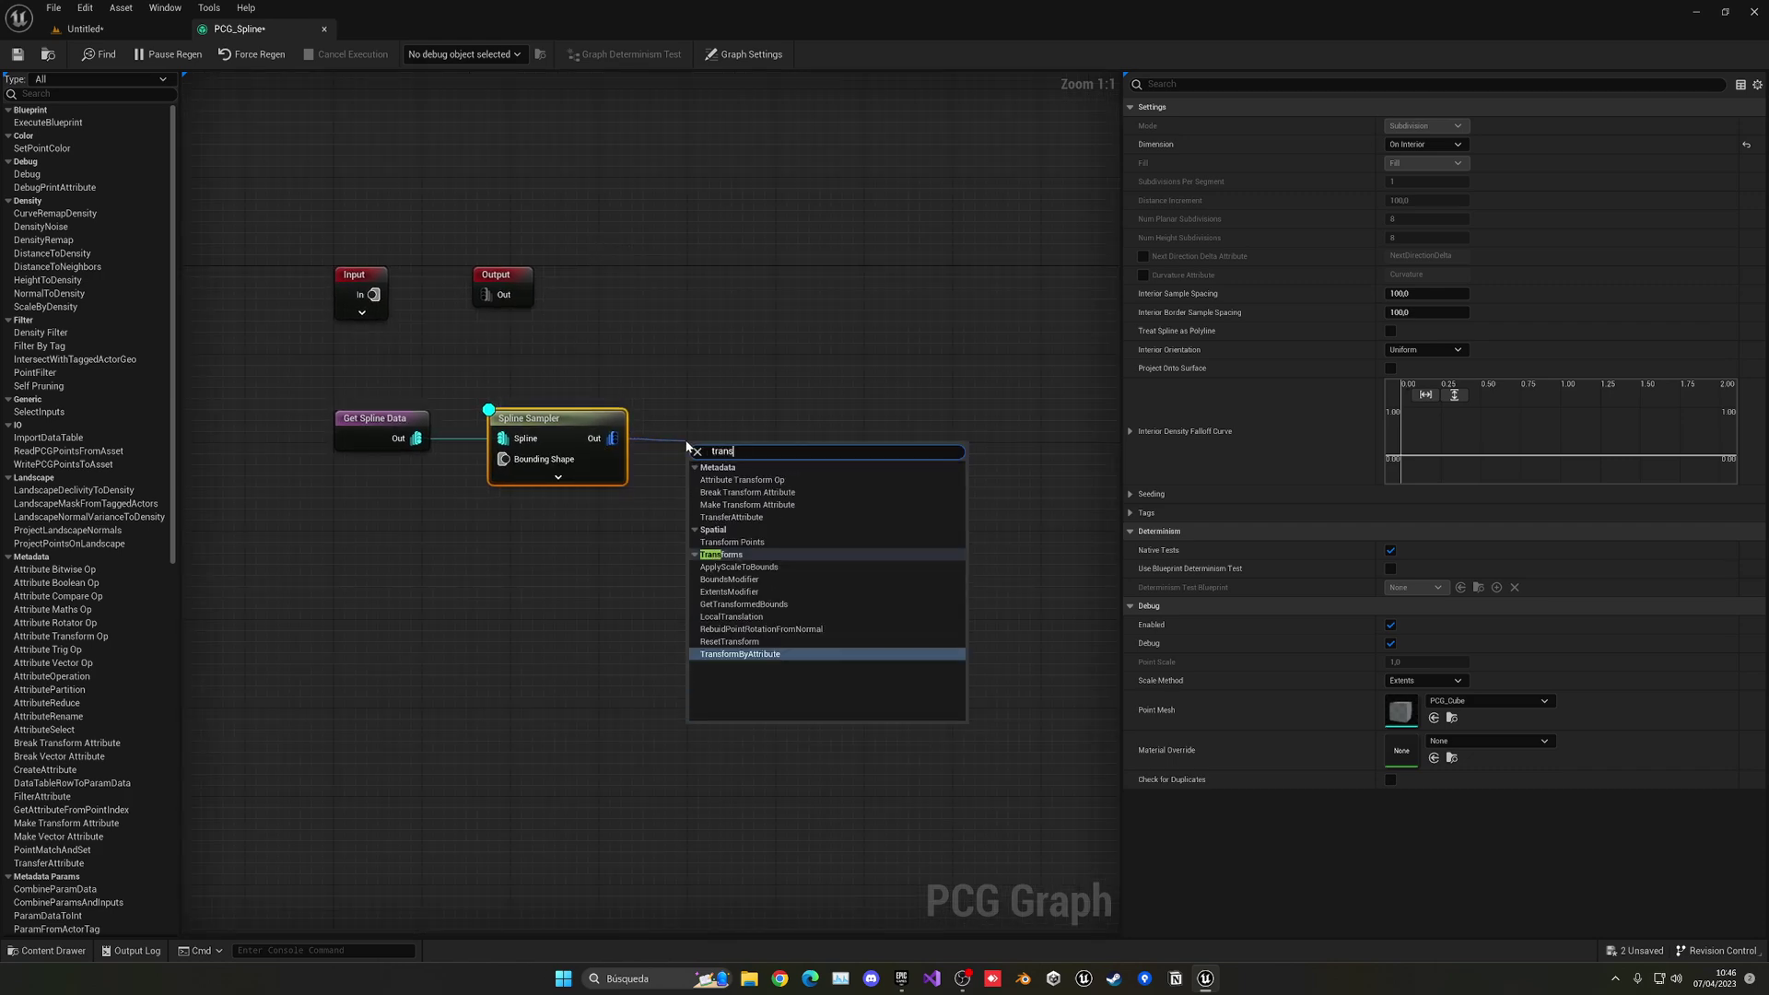
{"action": "left_click", "coordinate": [737, 542]}
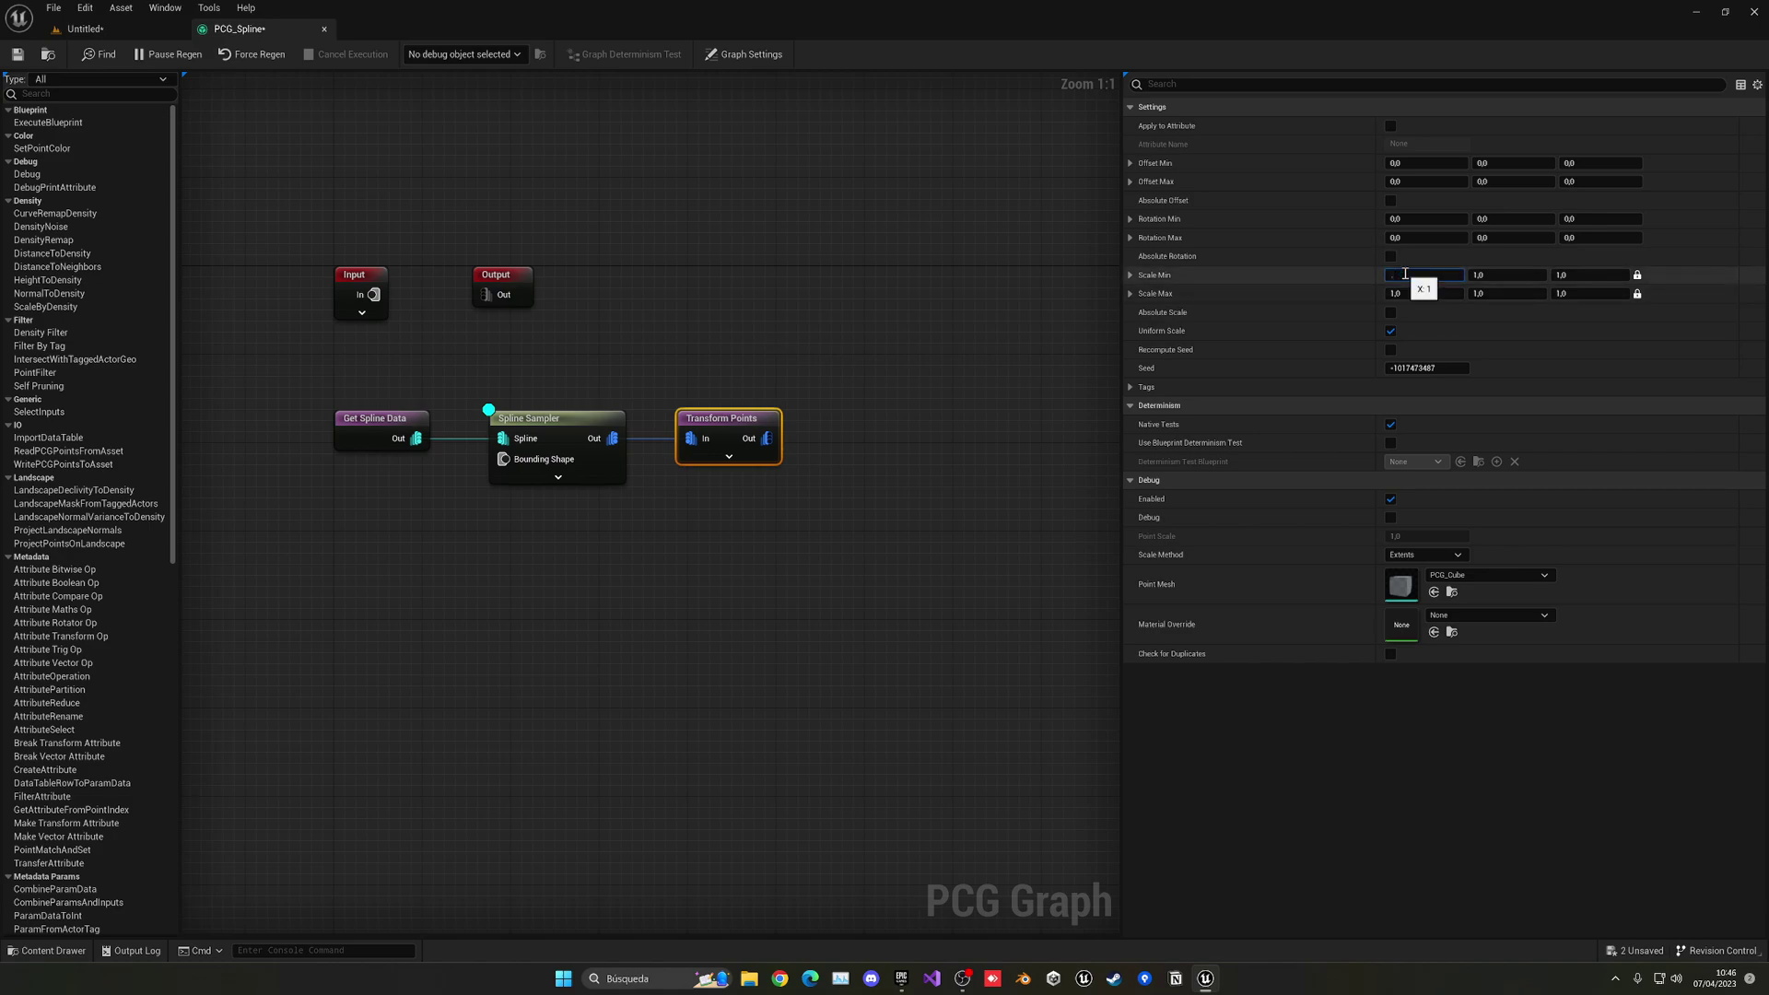
Step: Set the Transform Points node's Scale Min to 0,3 and Scale Max to 0,5 on all axes, and check the level
{"action": "type", "text": "0,3"}
{"action": "key", "text": "Tab"}
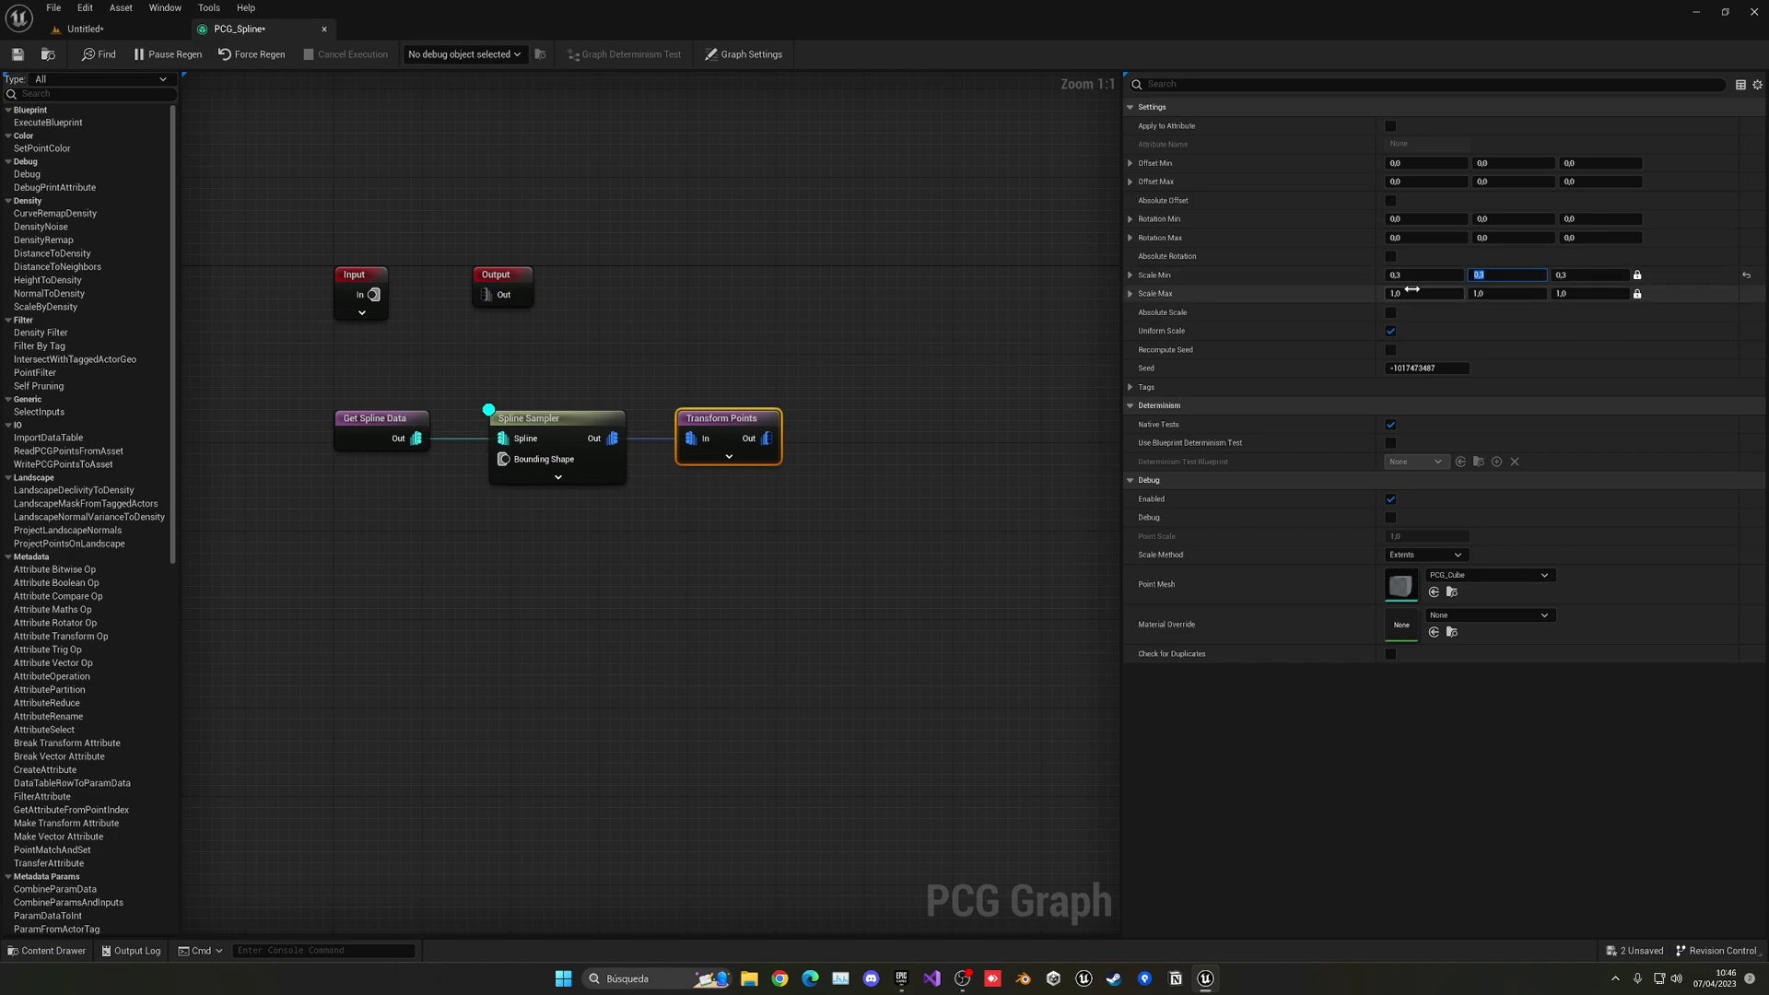
{"action": "left_click", "coordinate": [1413, 291]}
{"action": "type", "text": "0,5"}
{"action": "key", "text": "Return"}
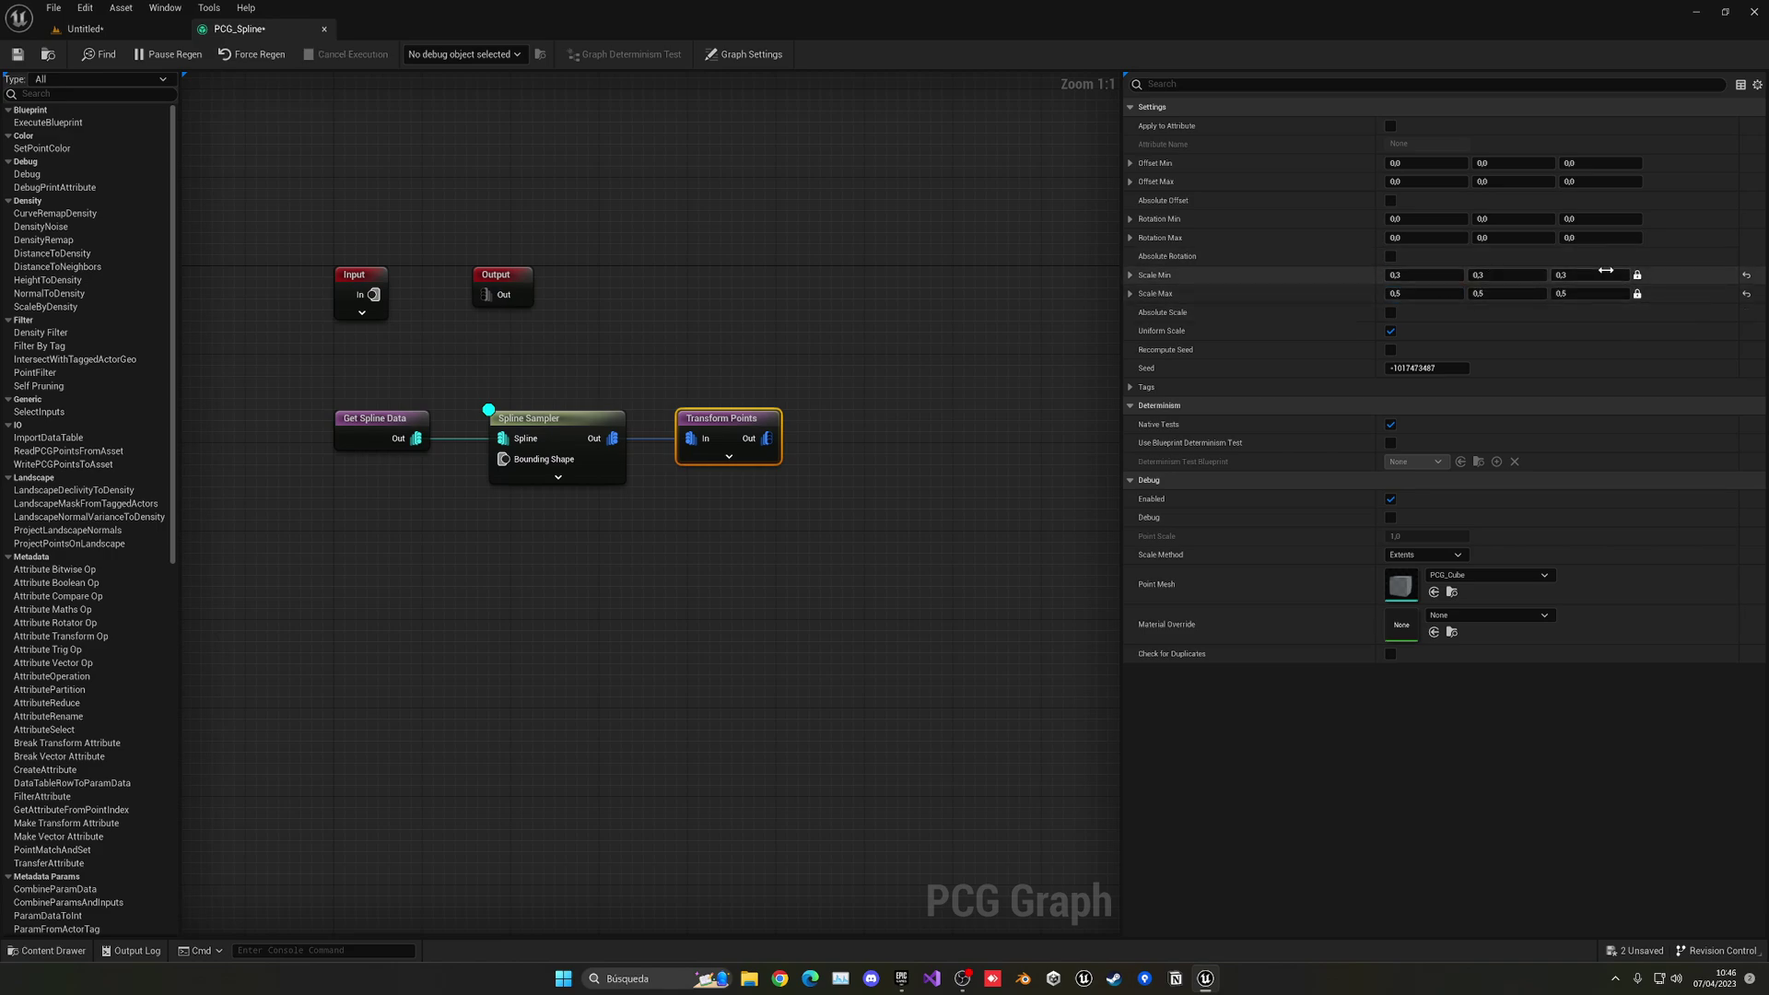
{"action": "left_click", "coordinate": [70, 33]}
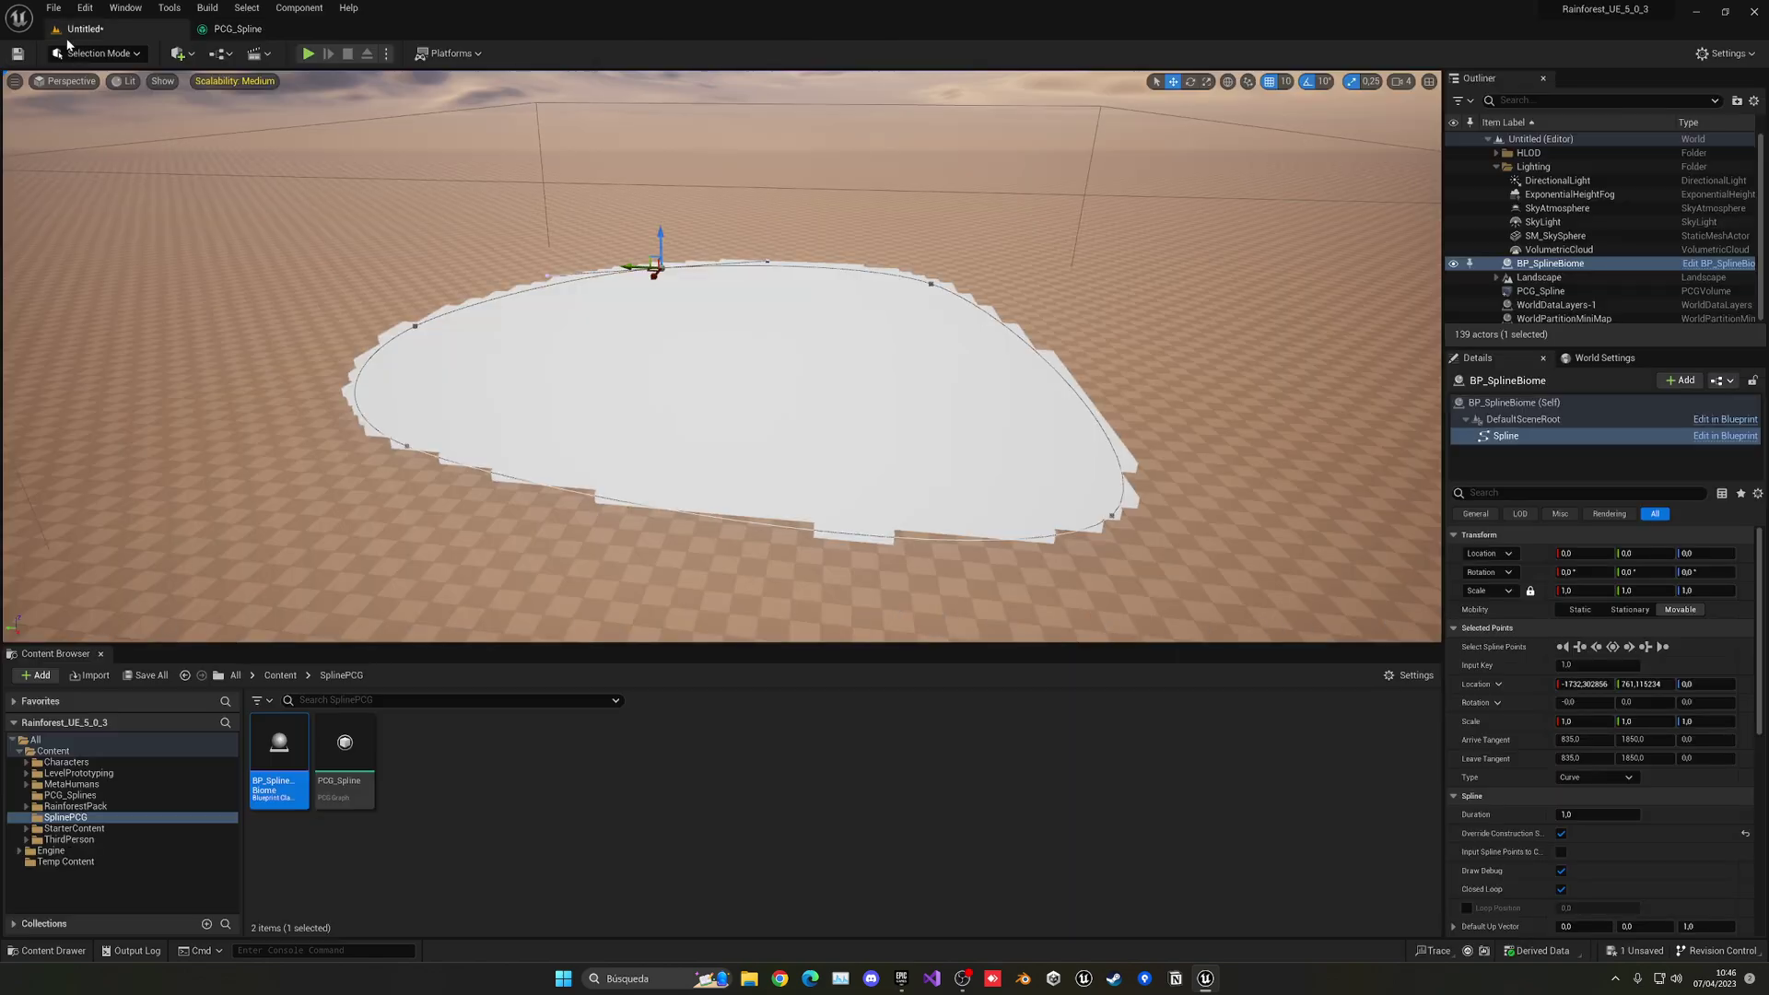
Step: Turn off Debug on the Spline Sampler and enable it on the Transform Points node instead
{"action": "left_click", "coordinate": [238, 28]}
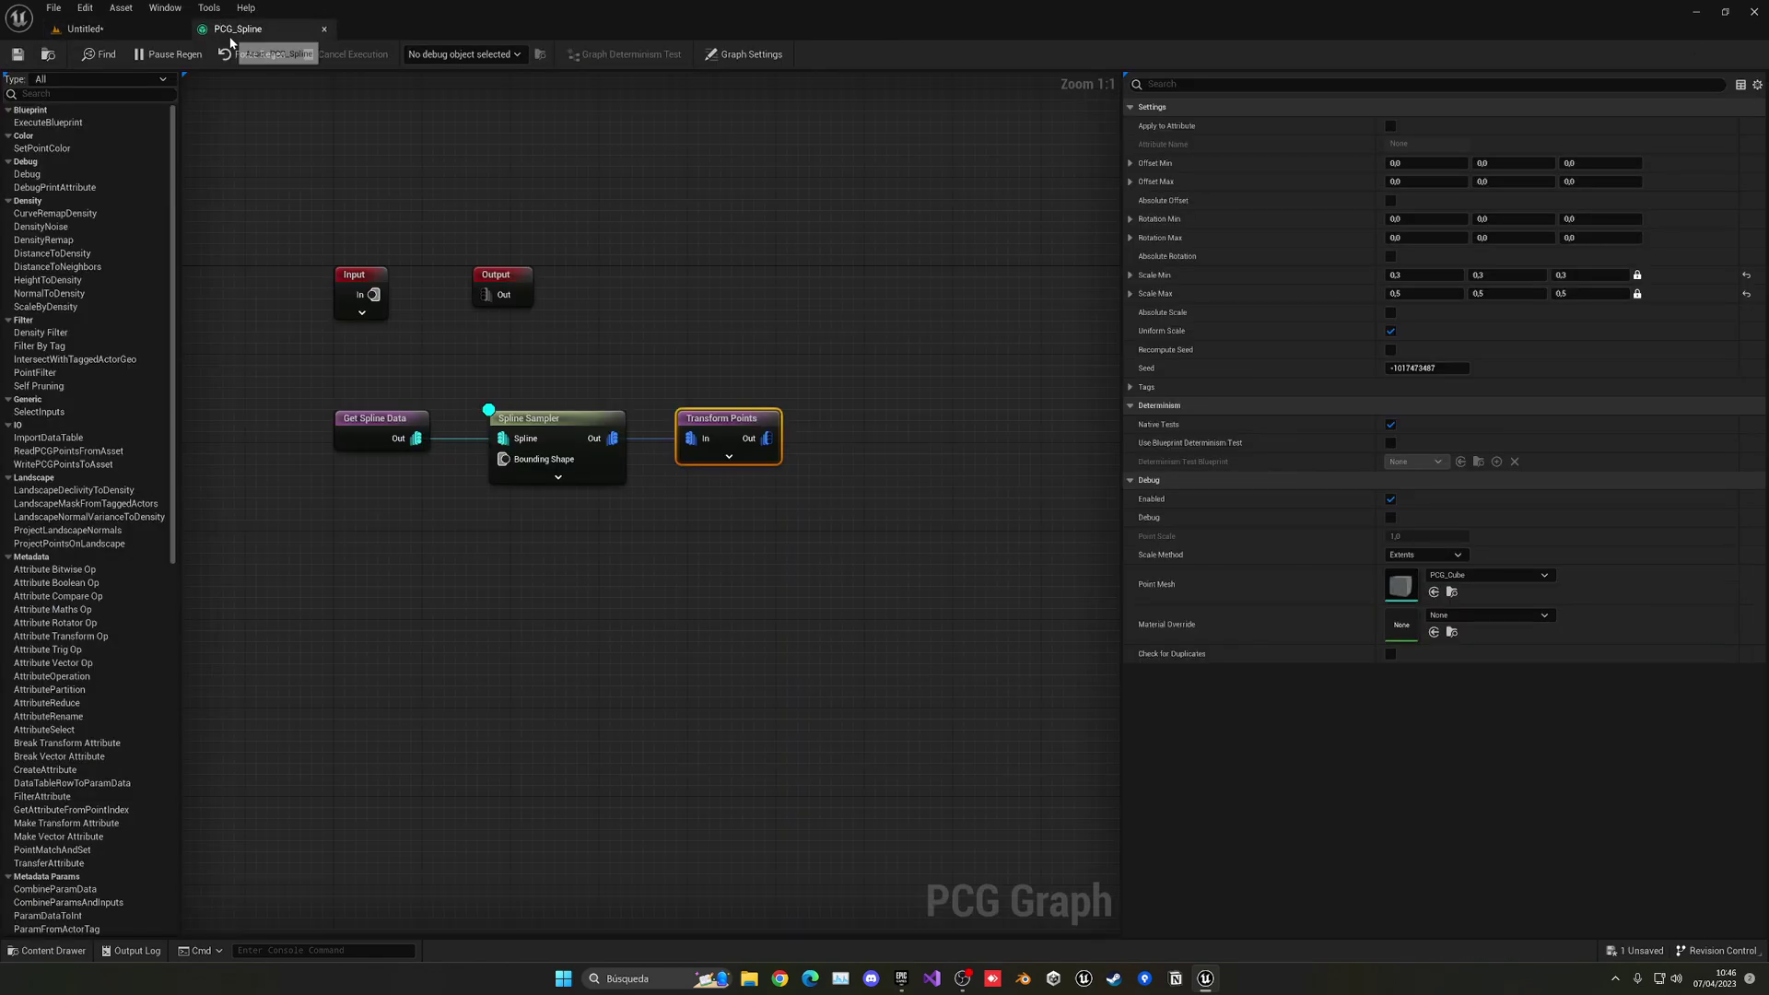
{"action": "left_click", "coordinate": [562, 433]}
{"action": "right_click", "coordinate": [562, 436]}
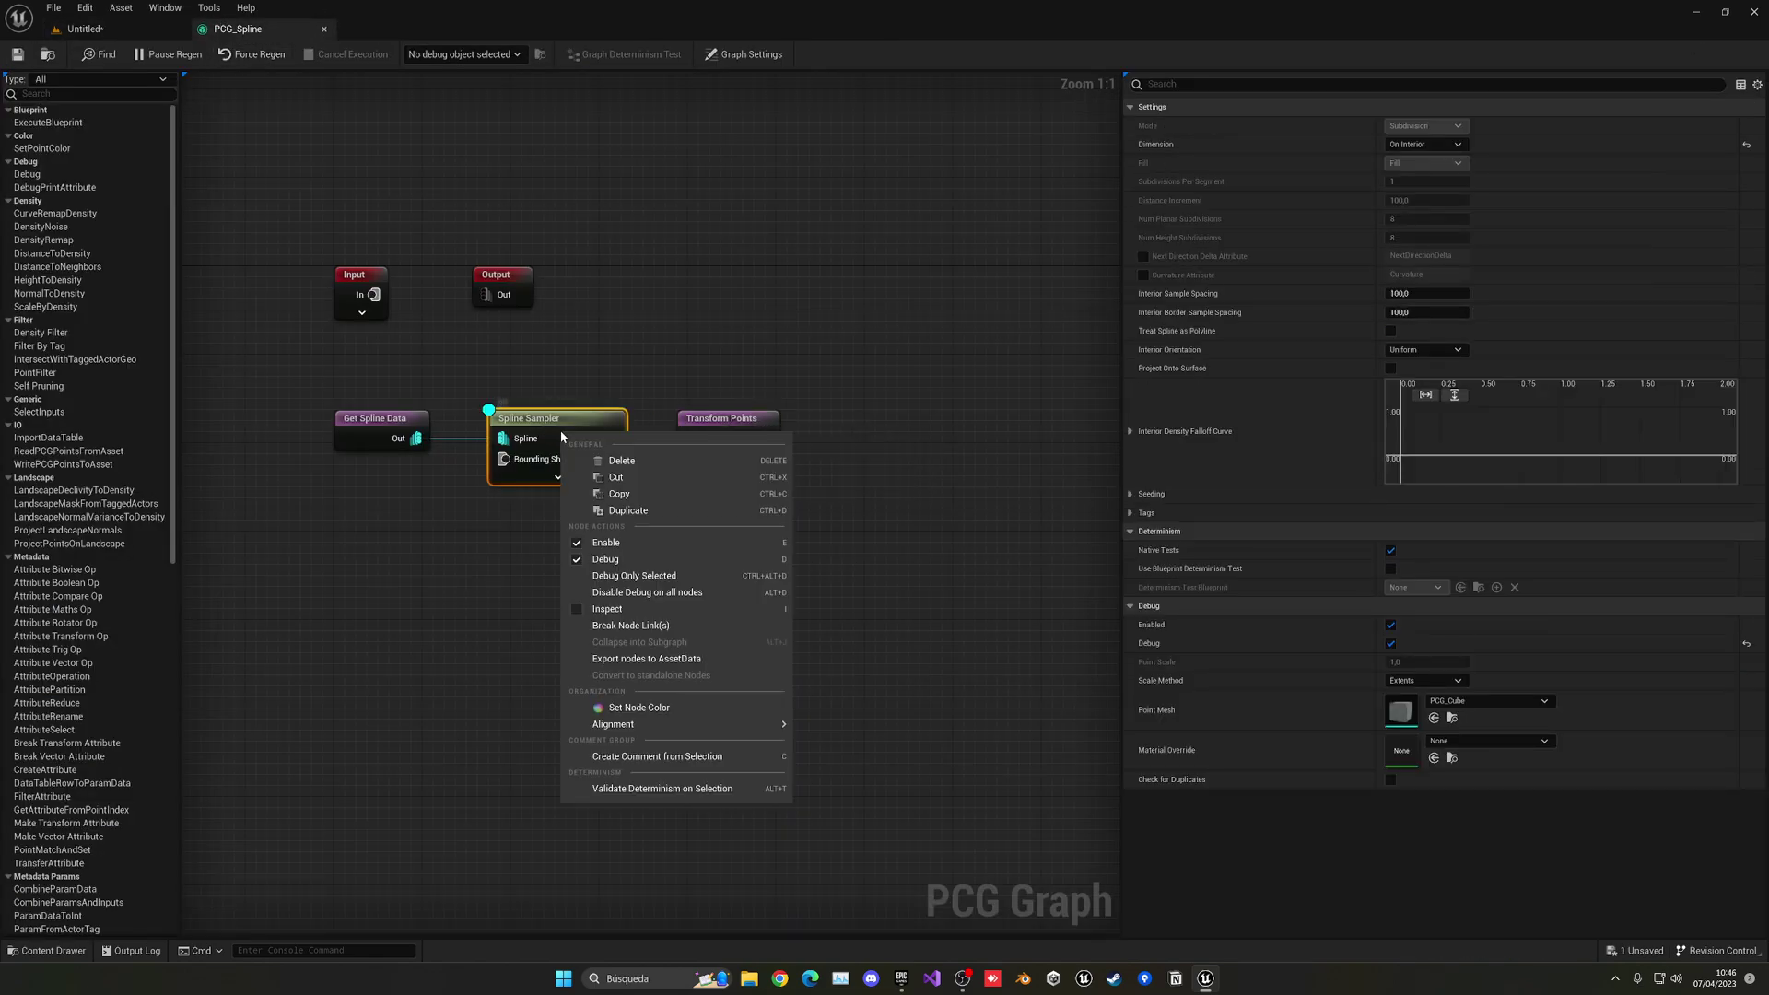
{"action": "left_click", "coordinate": [579, 559]}
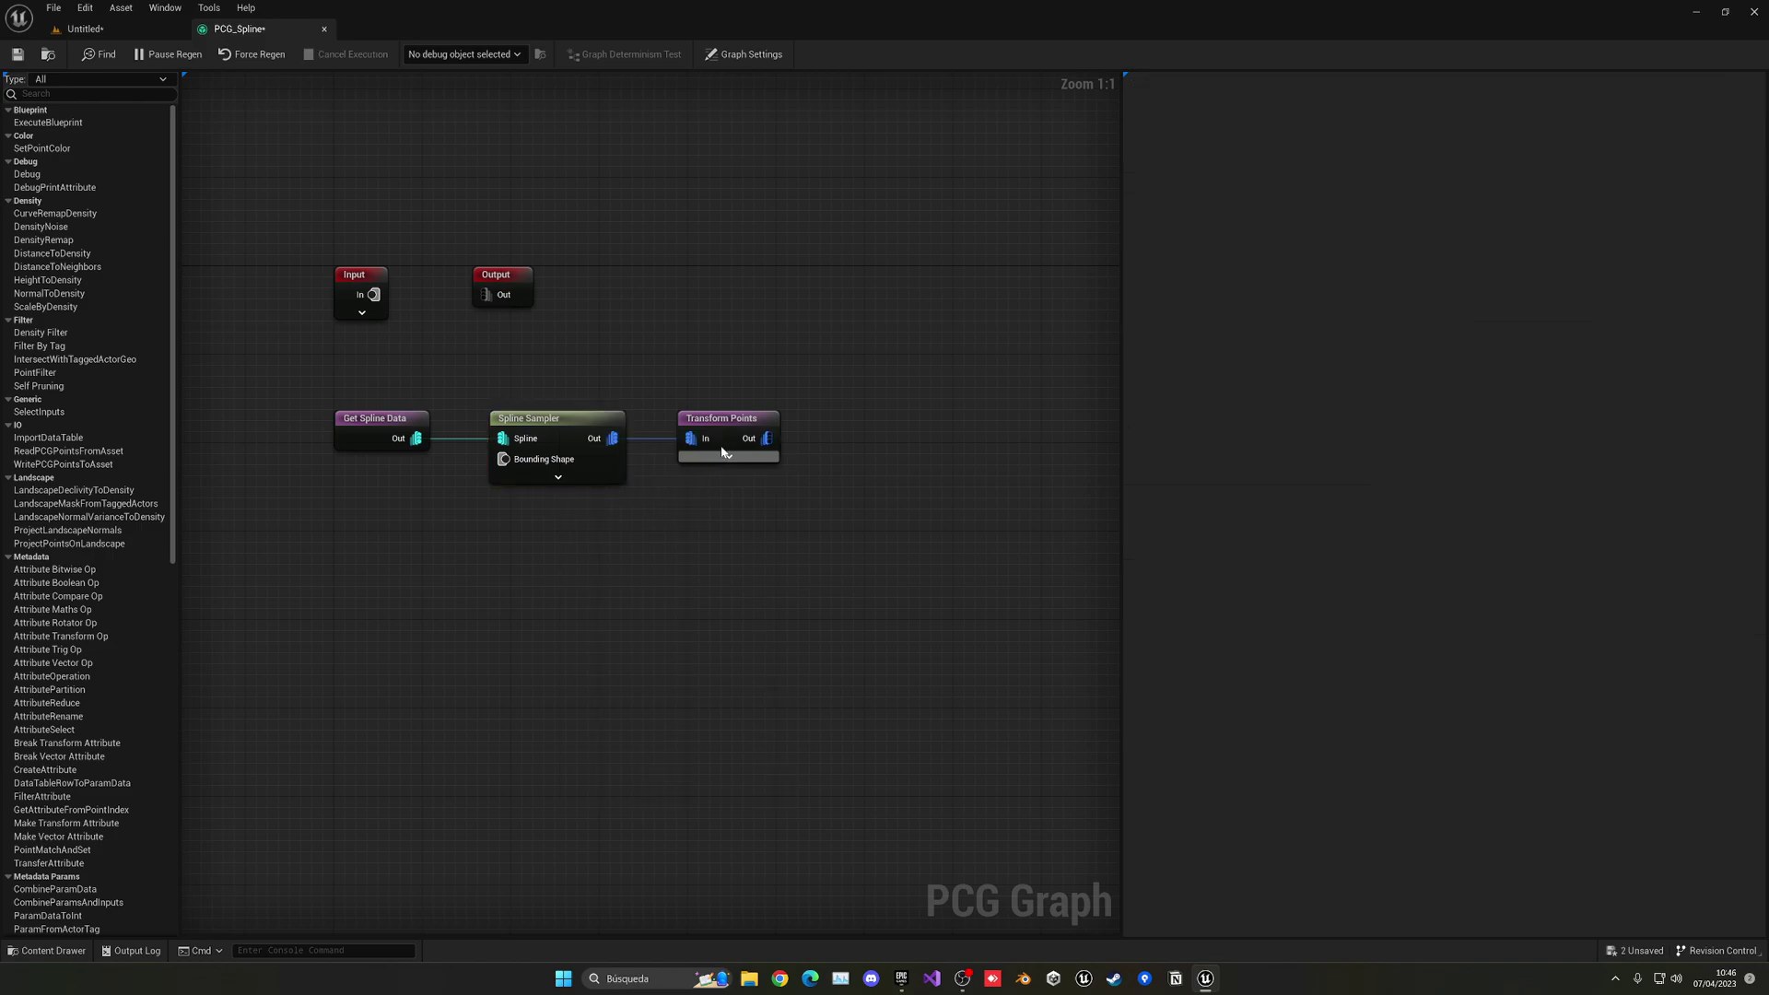
{"action": "left_click", "coordinate": [746, 436]}
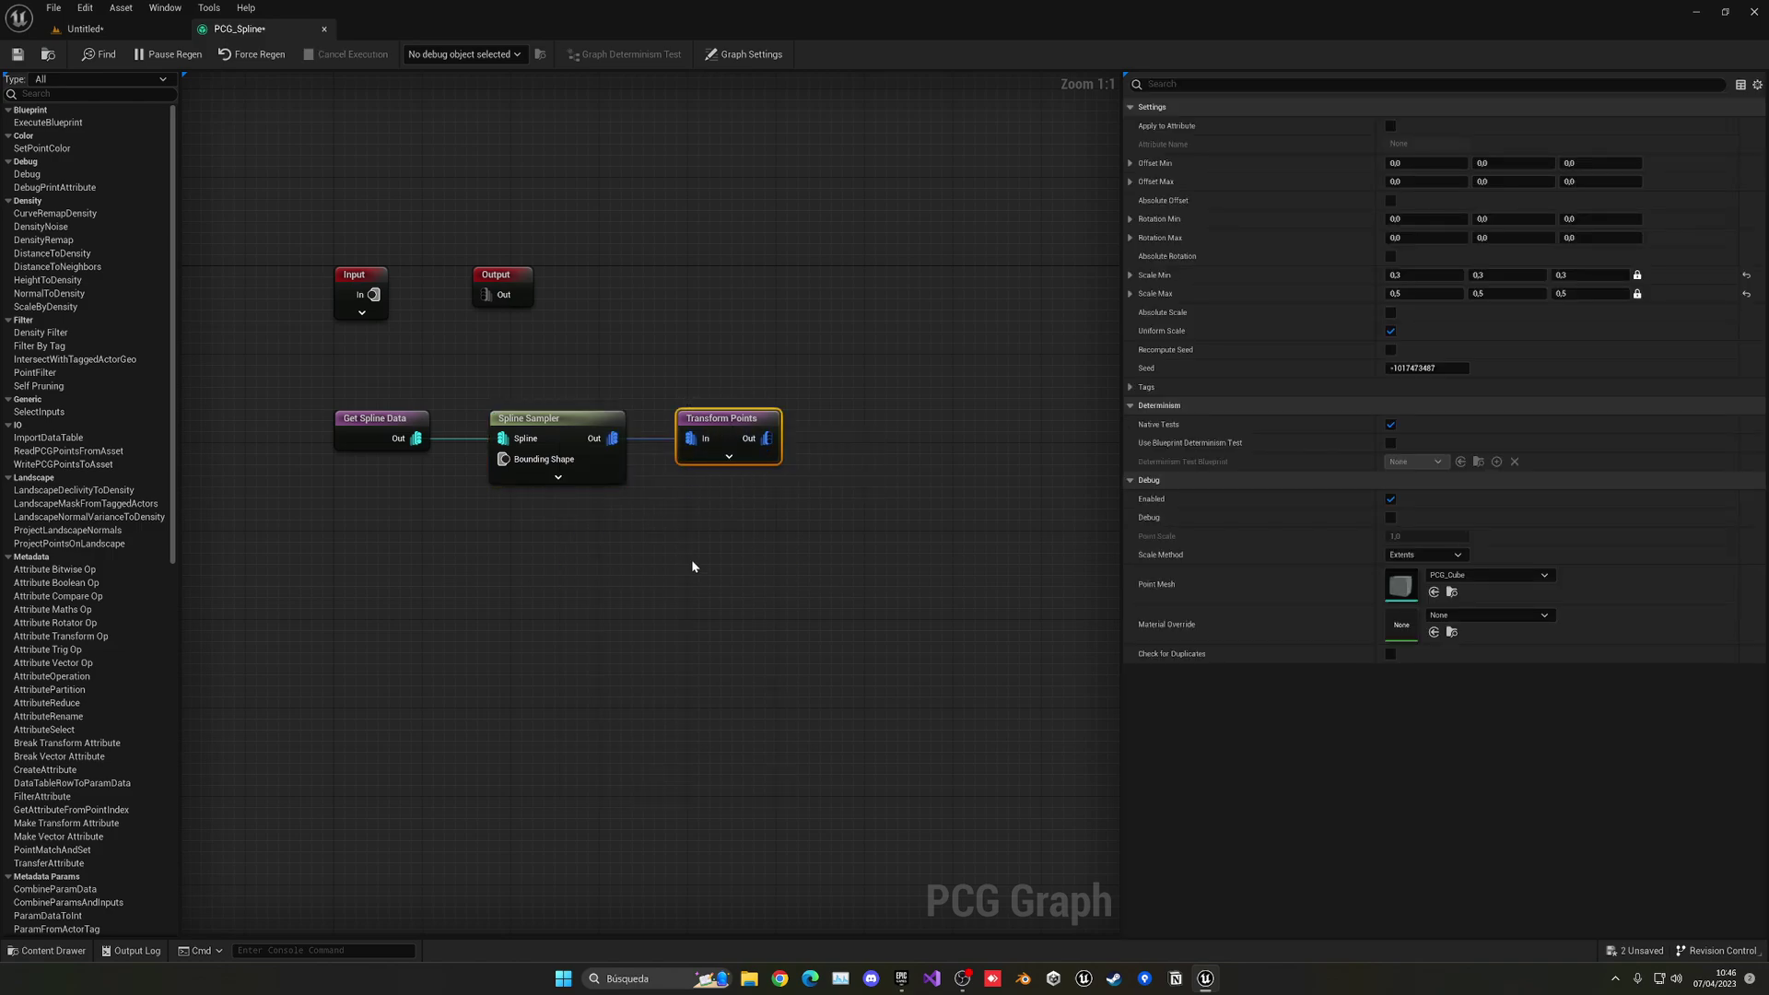
{"action": "key", "text": "d"}
{"action": "left_click", "coordinate": [742, 534]}
{"action": "left_click", "coordinate": [120, 28]}
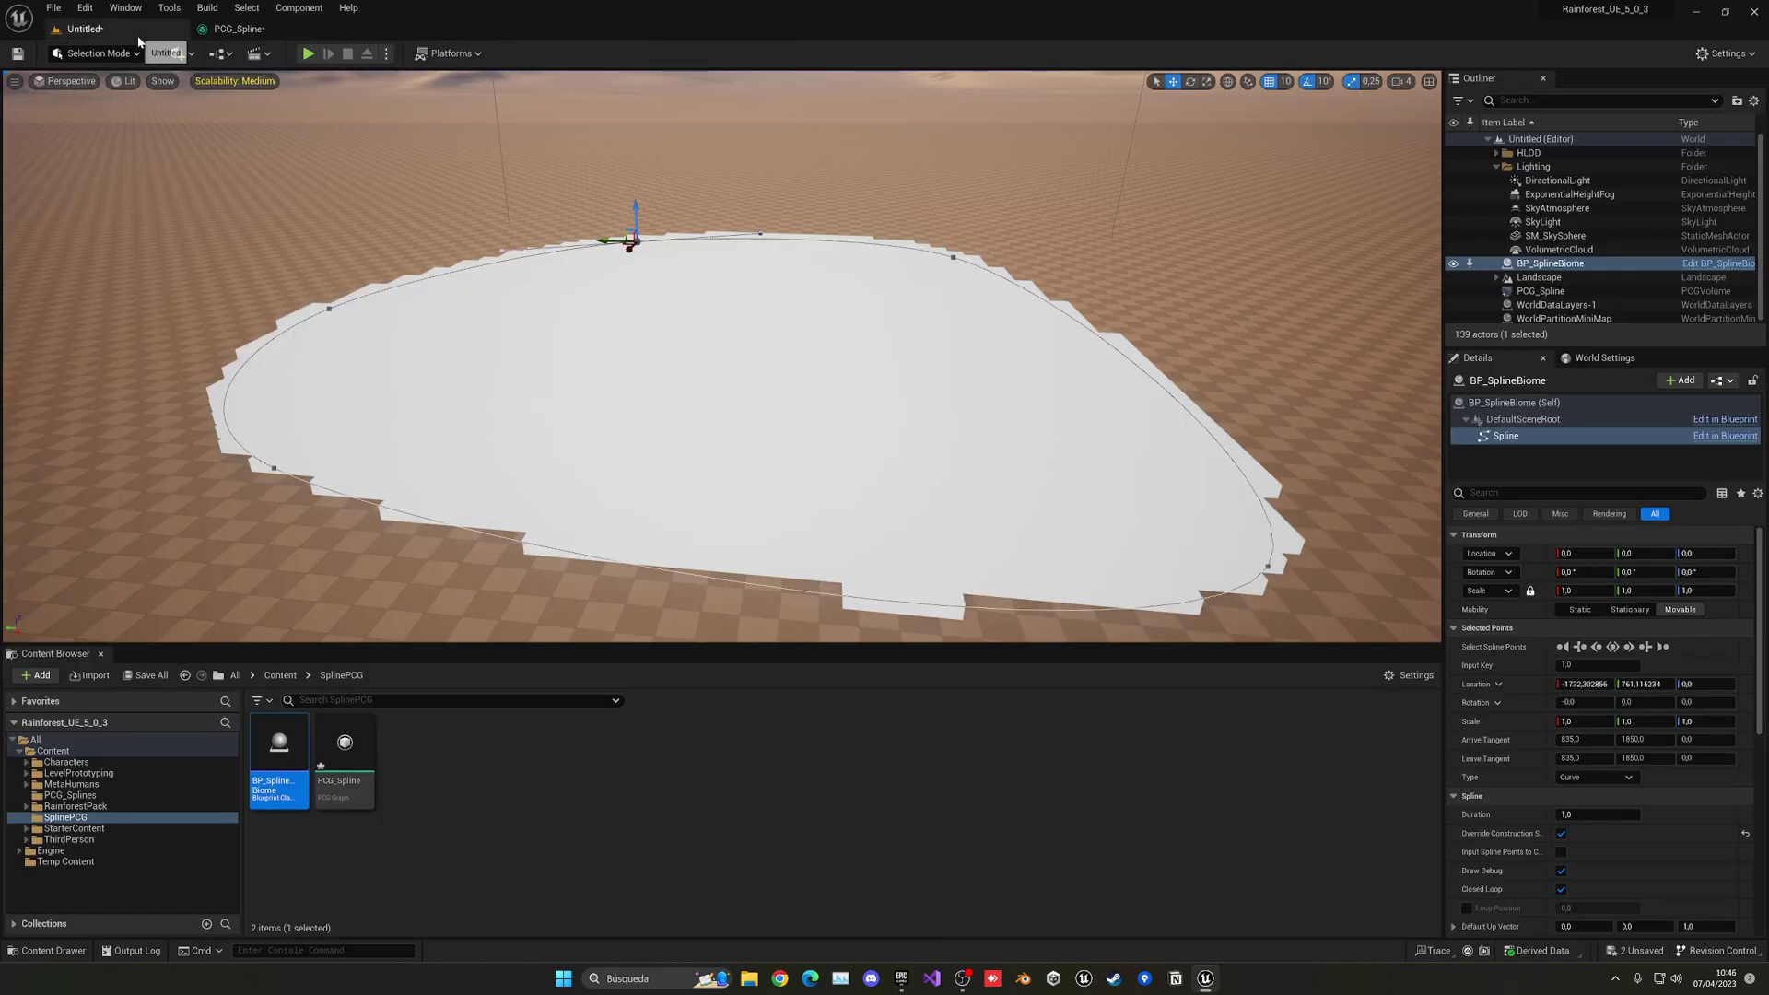
Step: Examine the size variation of the debug cubes inside the spline loop in the level
{"action": "left_click", "coordinate": [262, 30]}
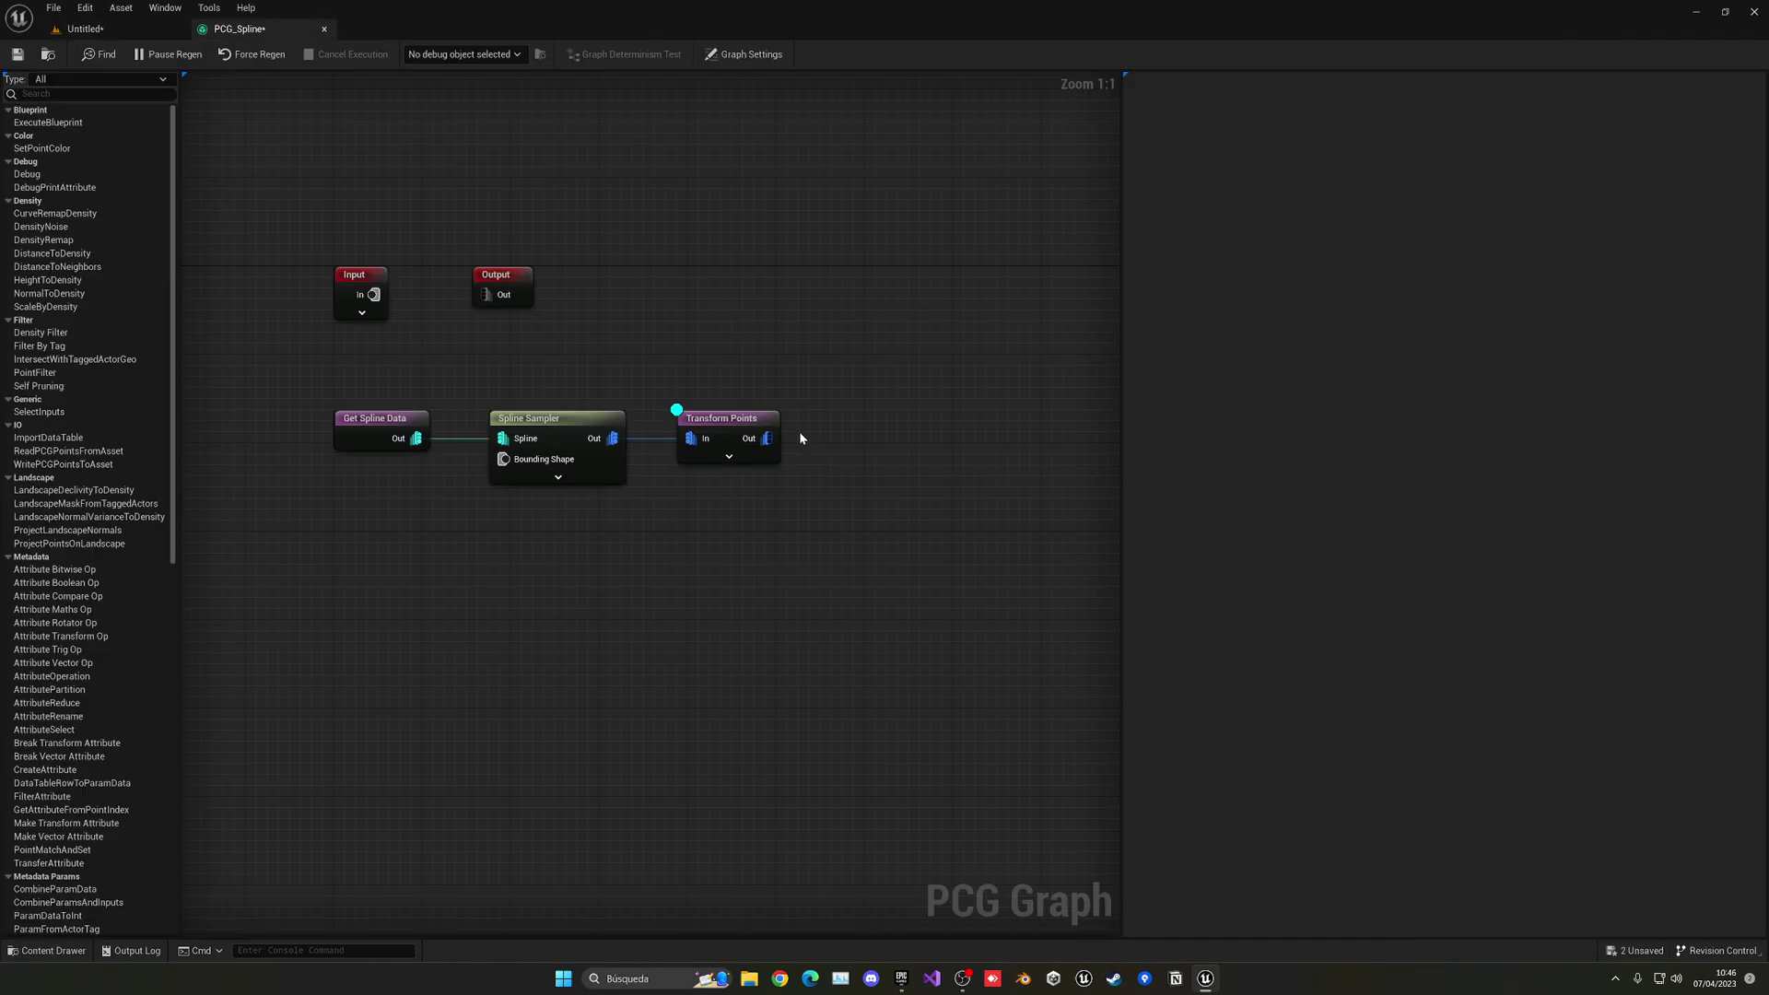
{"action": "left_click_drag", "start_coordinate": [727, 354], "coordinate": [865, 532]}
{"action": "left_click", "coordinate": [587, 531]}
{"action": "left_click_drag", "start_coordinate": [611, 375], "coordinate": [761, 527]}
{"action": "left_click", "coordinate": [694, 470]}
{"action": "left_click", "coordinate": [108, 29]}
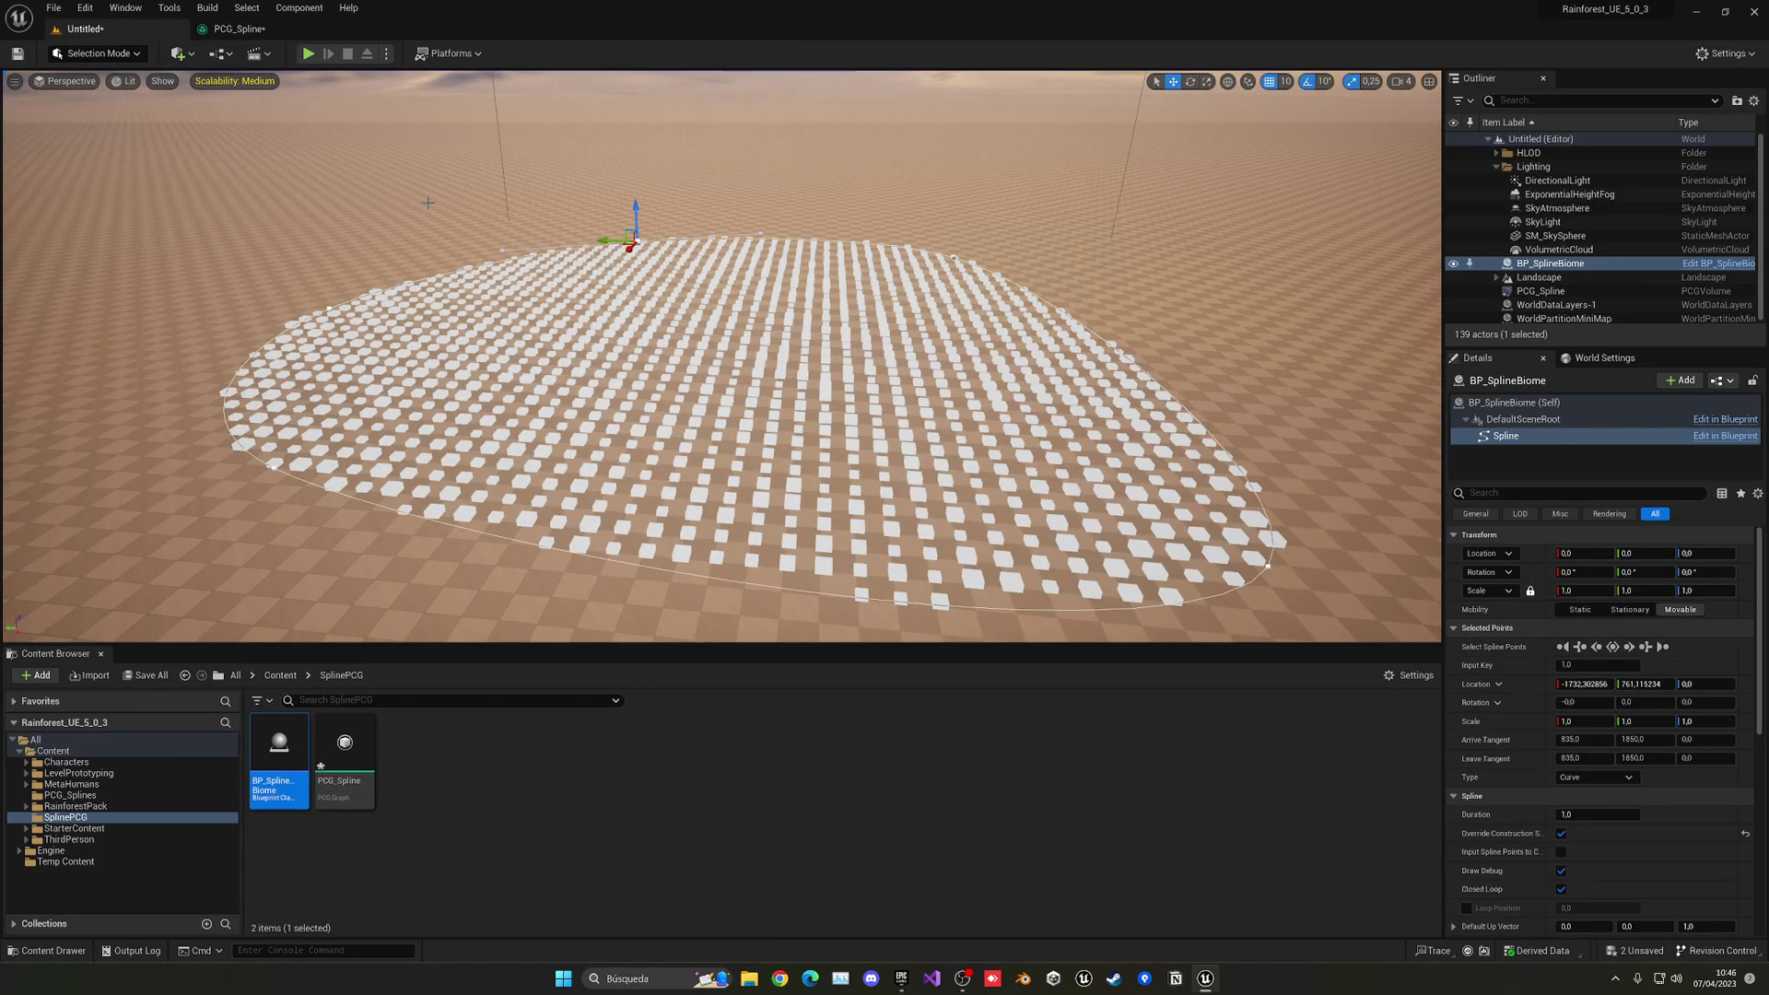
{"action": "key", "text": "w"}
{"action": "mouse_move", "coordinate": [428, 202]}
{"action": "right_mouse_down"}
{"action": "mouse_move", "coordinate": [428, 245]}
{"action": "mouse_move", "coordinate": [378, 273]}
{"action": "mouse_move", "coordinate": [475, 185]}
{"action": "mouse_move", "coordinate": [457, 185]}
{"action": "right_mouse_up"}
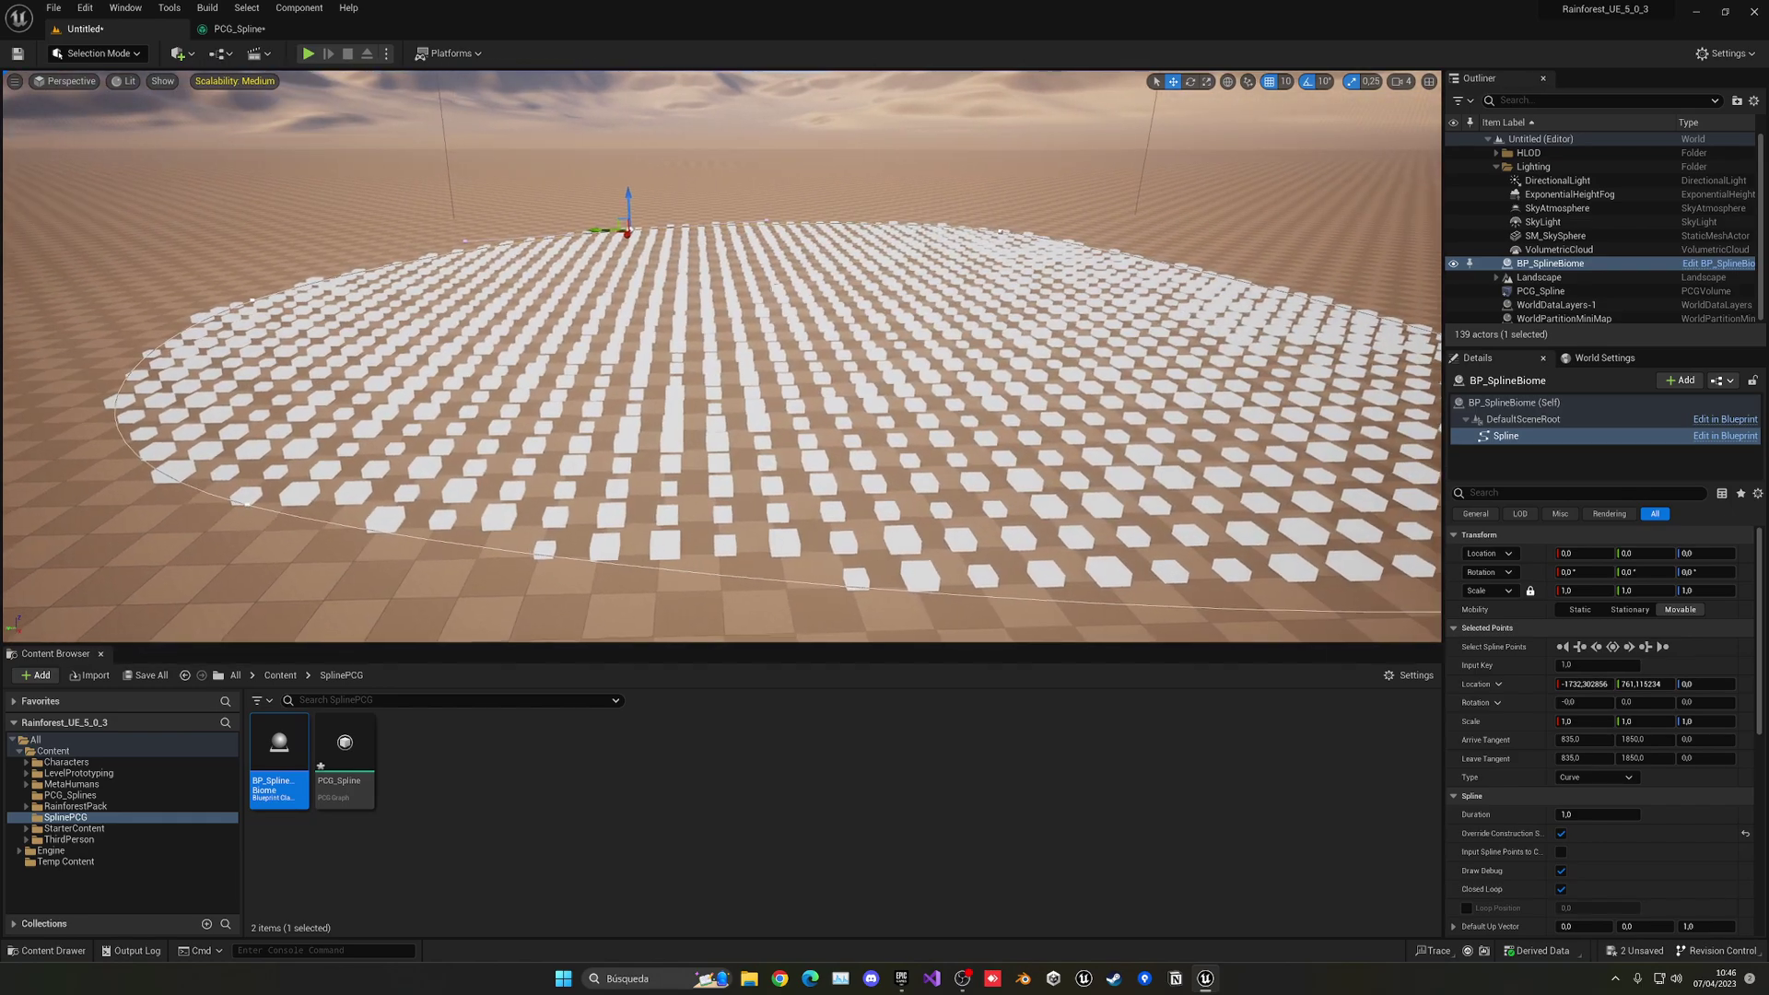
{"action": "right_click_drag", "start_coordinate": [551, 319], "coordinate": [494, 319]}
{"action": "key", "text": "d"}
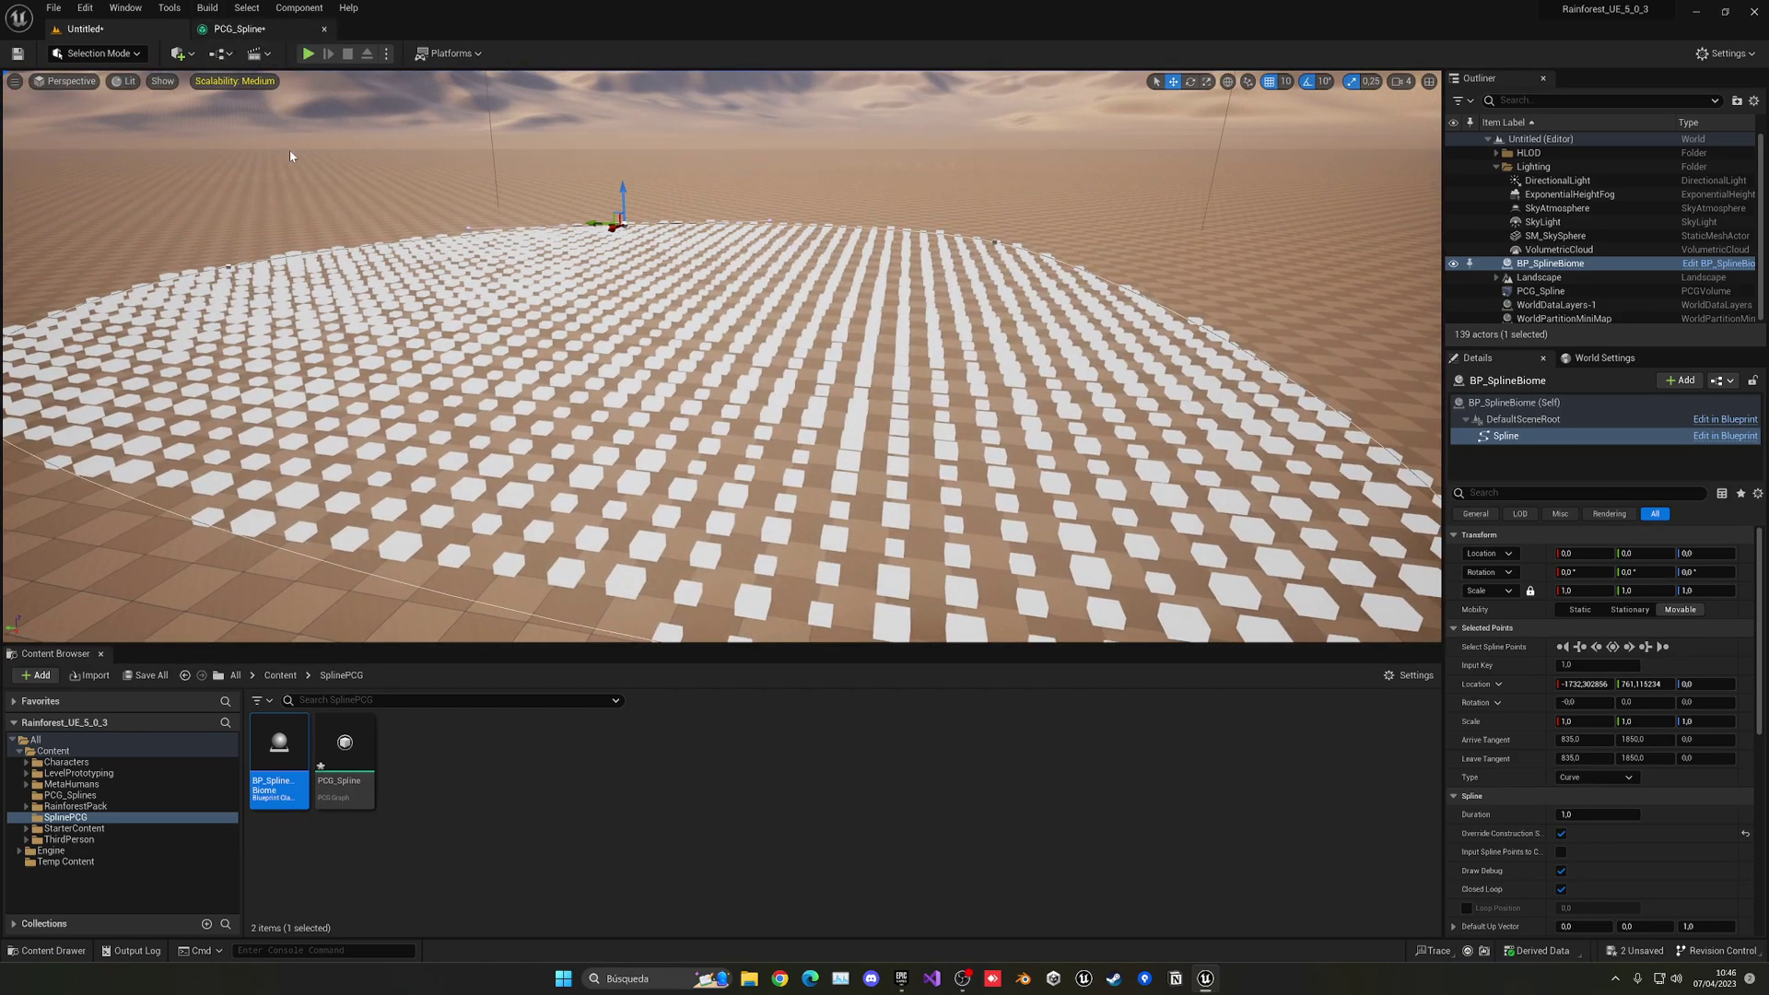
Step: Raise the Transform Points node's Scale Max to 0,7 on all axes and check the cubes in the level
{"action": "left_click", "coordinate": [243, 35]}
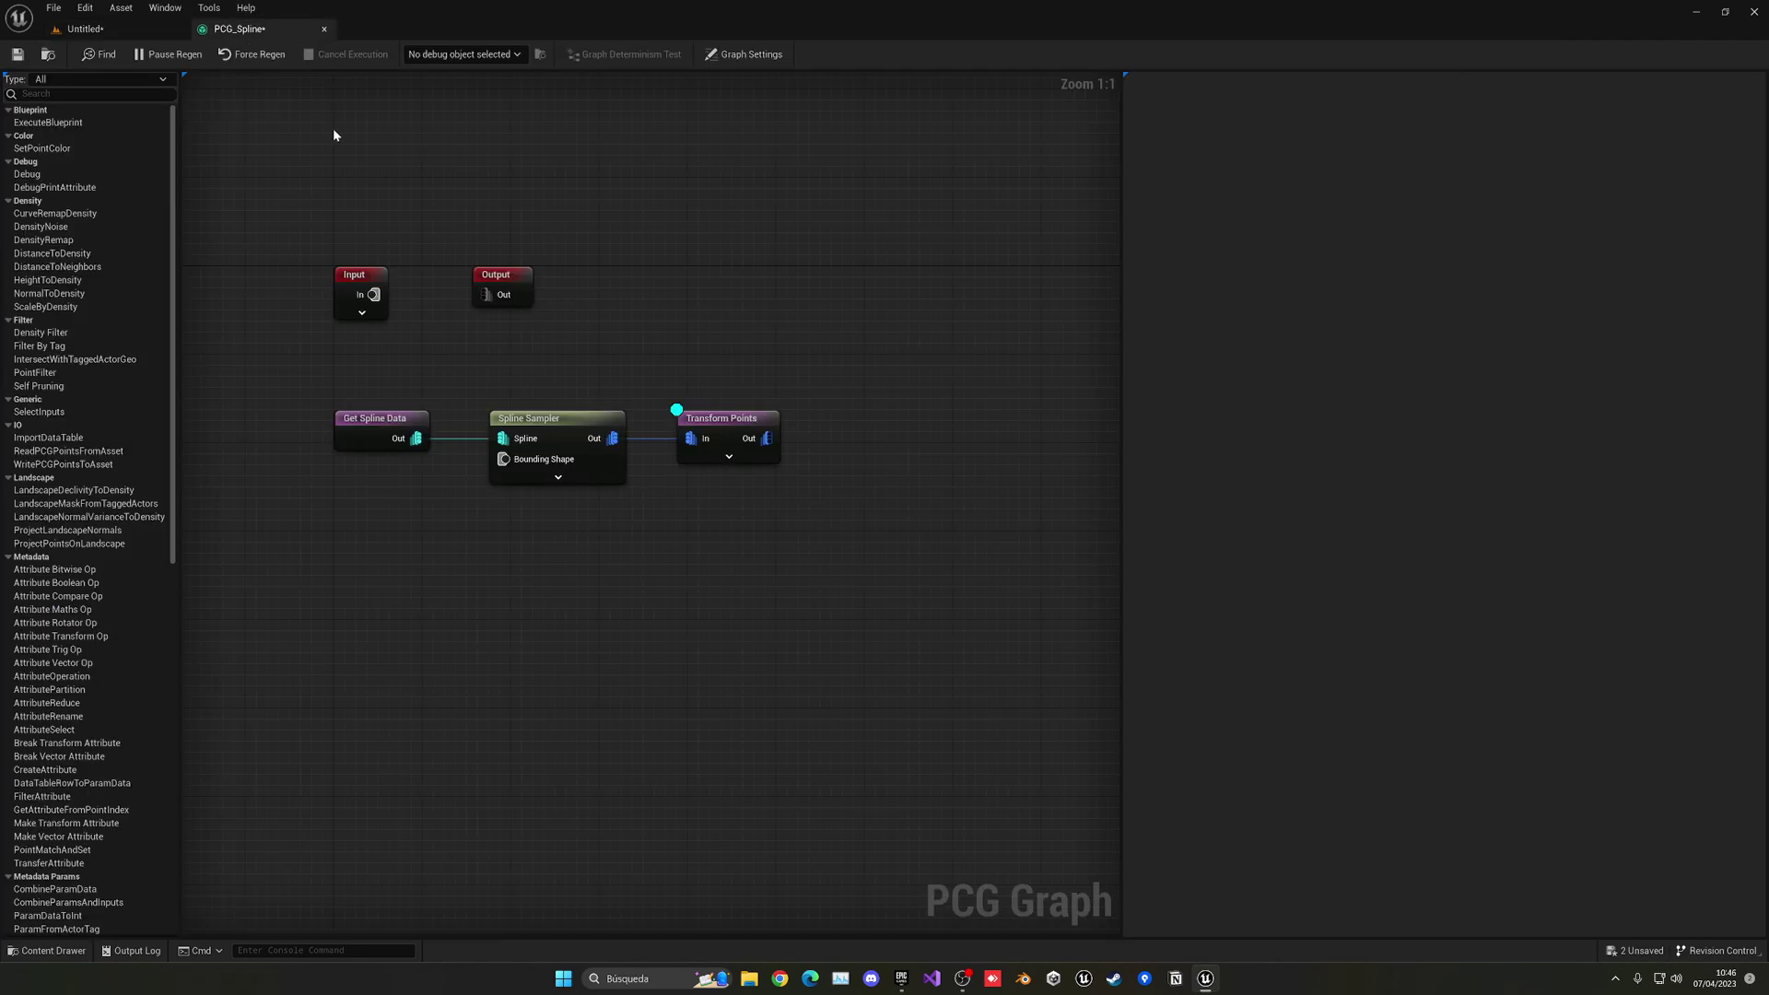
{"action": "left_click", "coordinate": [744, 436]}
{"action": "right_click_drag", "start_coordinate": [911, 416], "coordinate": [873, 392]}
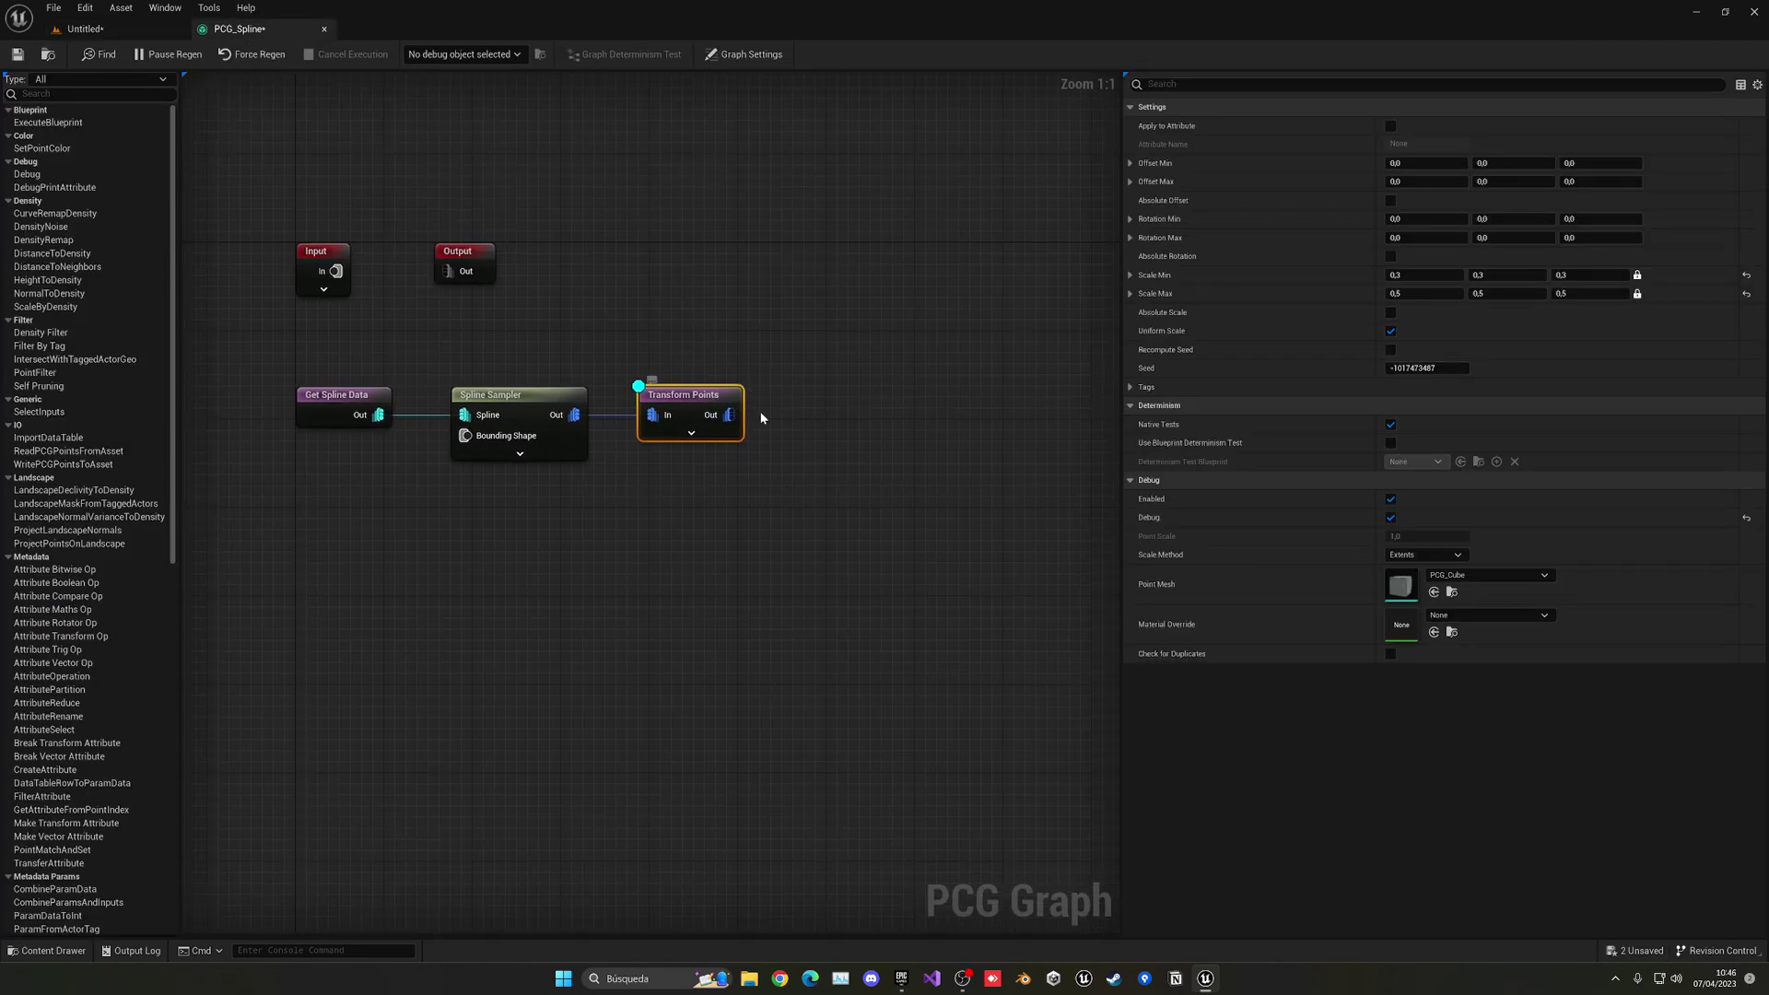
{"action": "left_click", "coordinate": [1401, 293]}
{"action": "left_click", "coordinate": [85, 29]}
{"action": "left_click", "coordinate": [261, 28]}
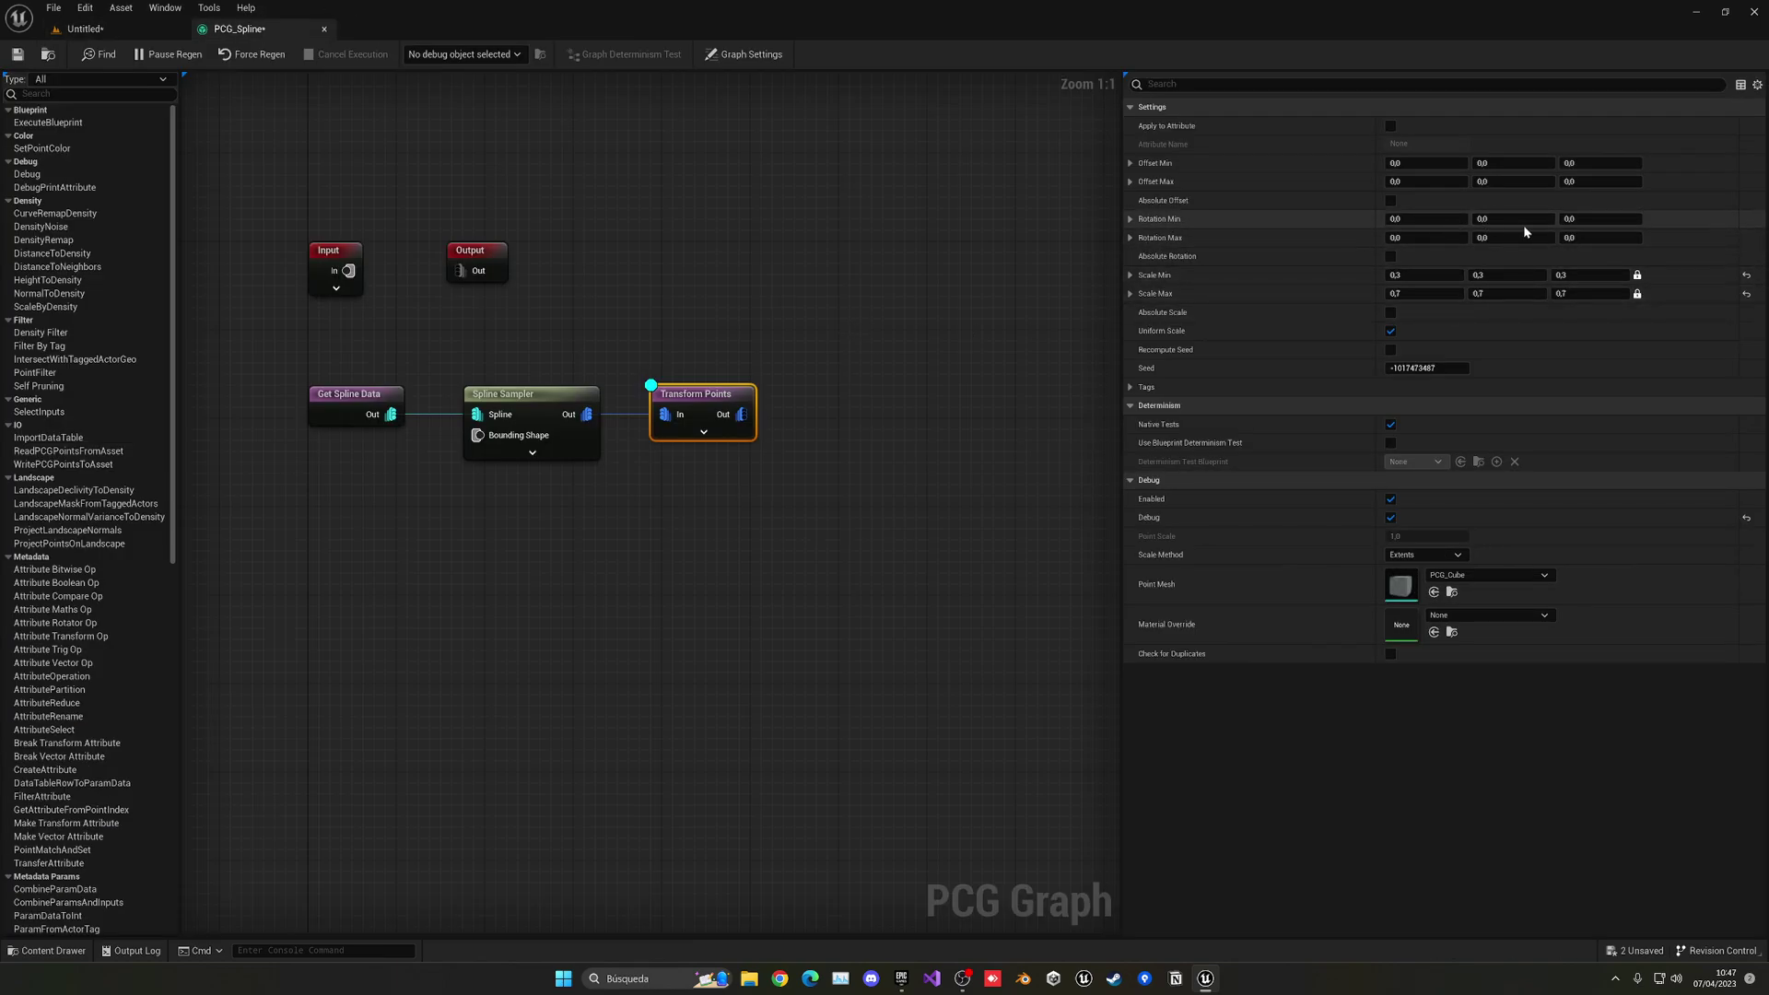
Step: Set the Transform Points node's Rotation Max Z to 360 and check the randomly turned cubes in the level
{"action": "left_click", "coordinate": [1586, 239]}
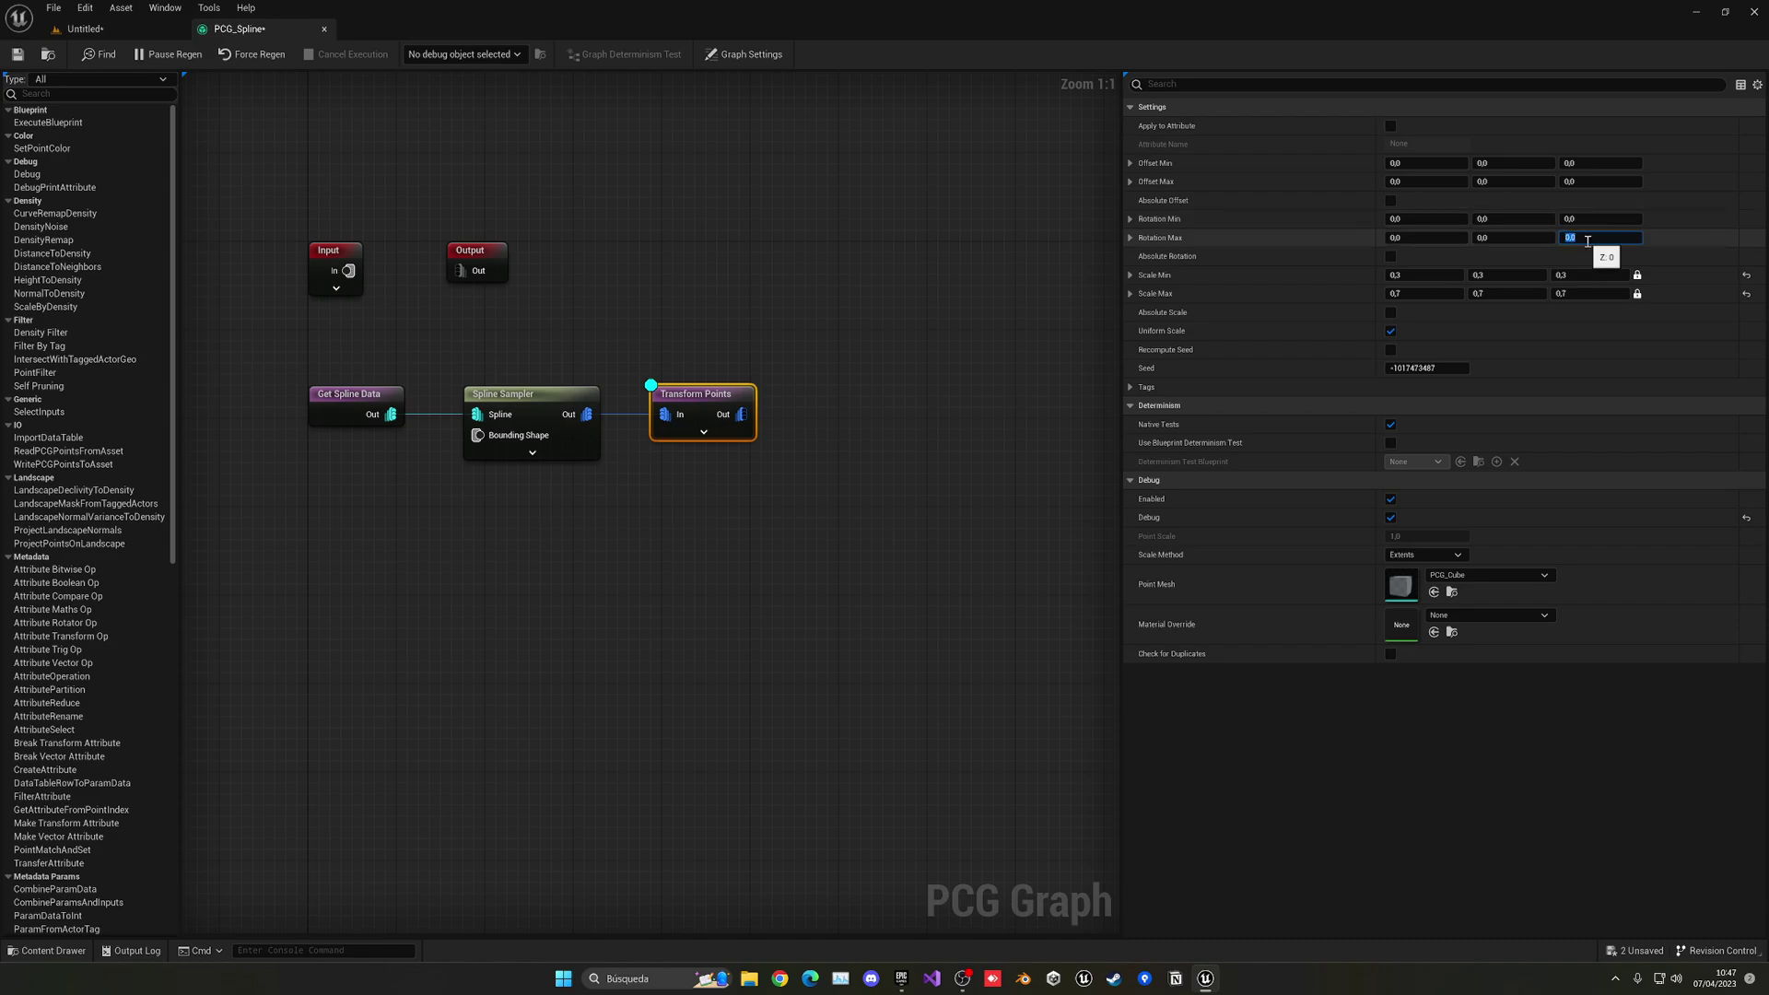
{"action": "type", "text": "360"}
{"action": "key", "text": "Return"}
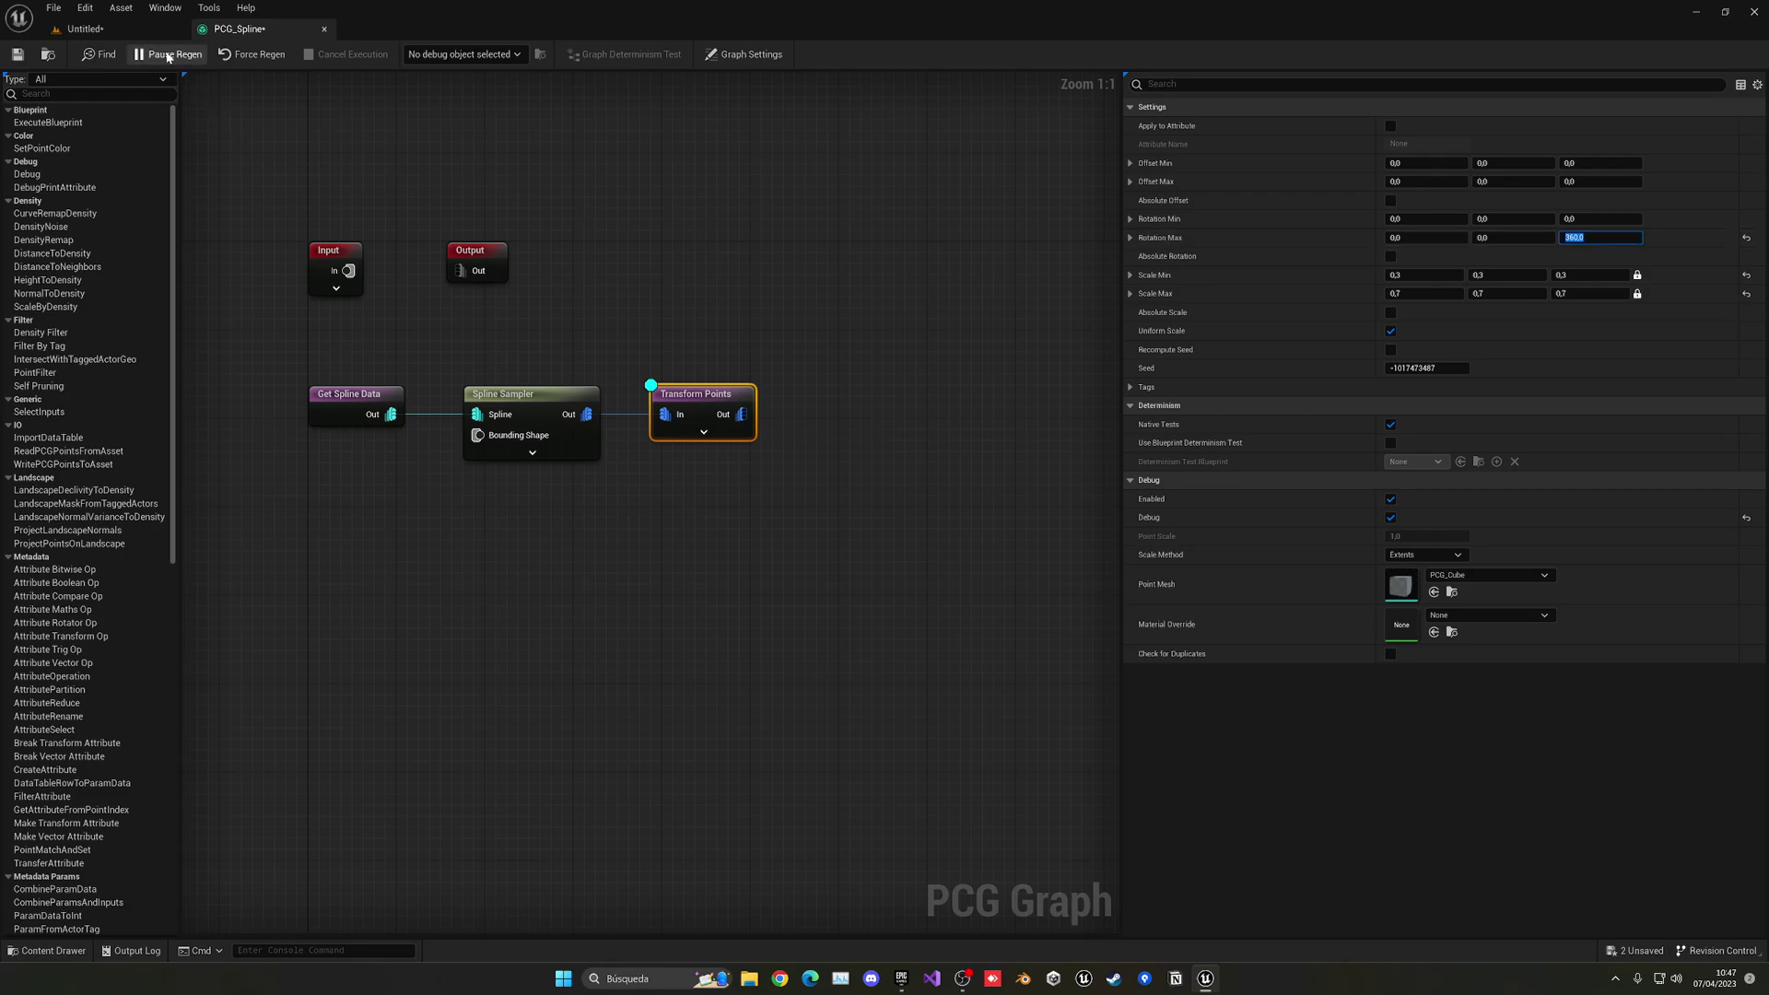
{"action": "left_click", "coordinate": [147, 29]}
{"action": "right_click_drag", "start_coordinate": [733, 334], "coordinate": [880, 530]}
Step: Set the Transform Points node's X rotation range to Rotation Min 5 and Rotation Max 15
{"action": "left_click", "coordinate": [276, 28]}
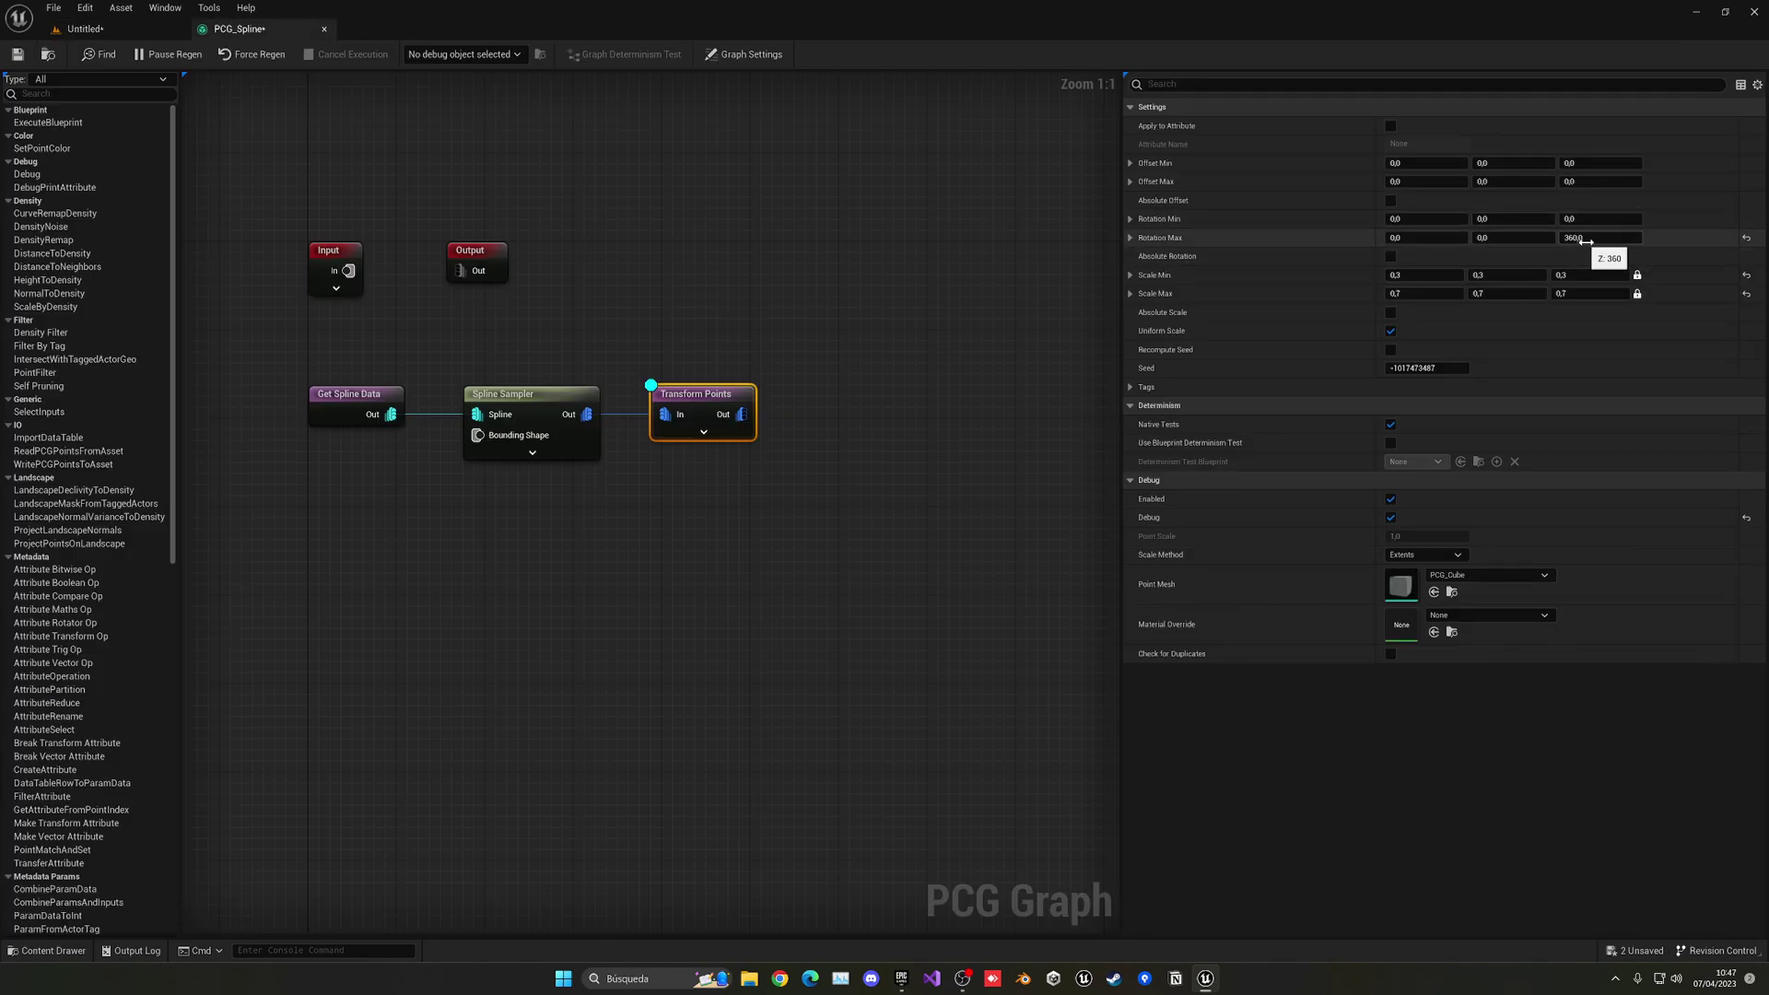
{"action": "left_click", "coordinate": [1416, 221]}
{"action": "type", "text": "1"}
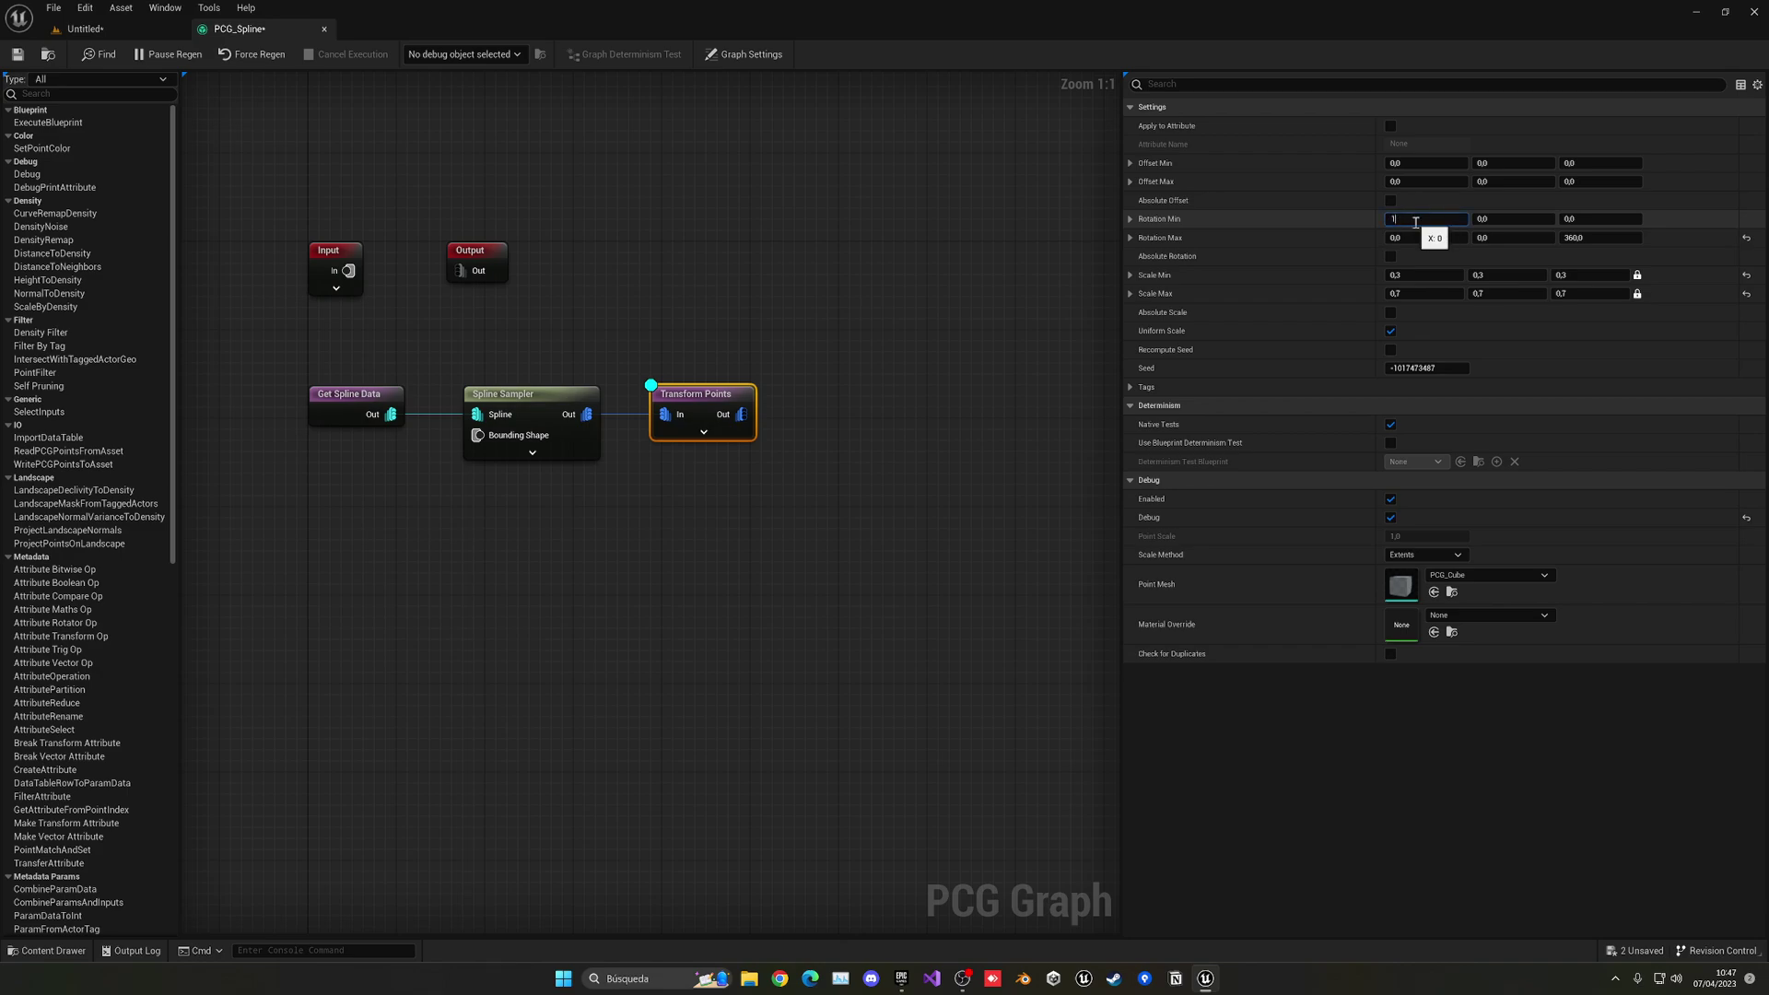
{"action": "type", "text": "0"}
{"action": "left_click", "coordinate": [1413, 239]}
{"action": "type", "text": "1"}
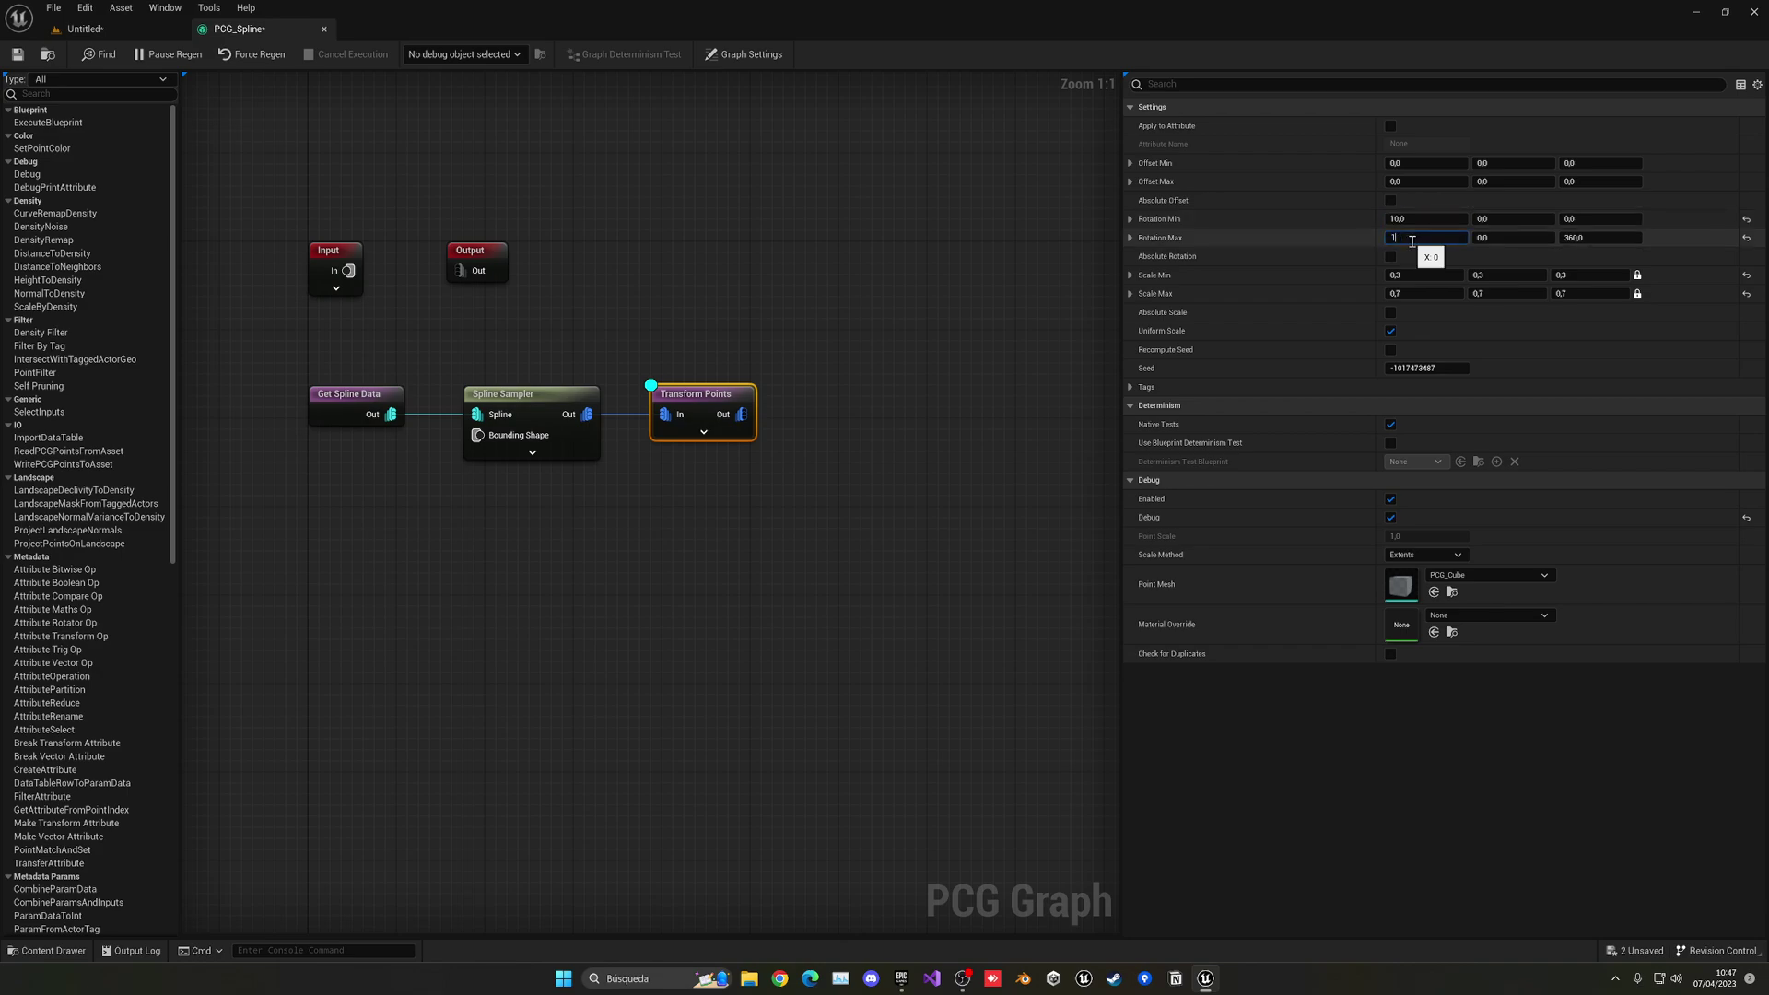
{"action": "type", "text": "5"}
{"action": "left_click", "coordinate": [1423, 221]}
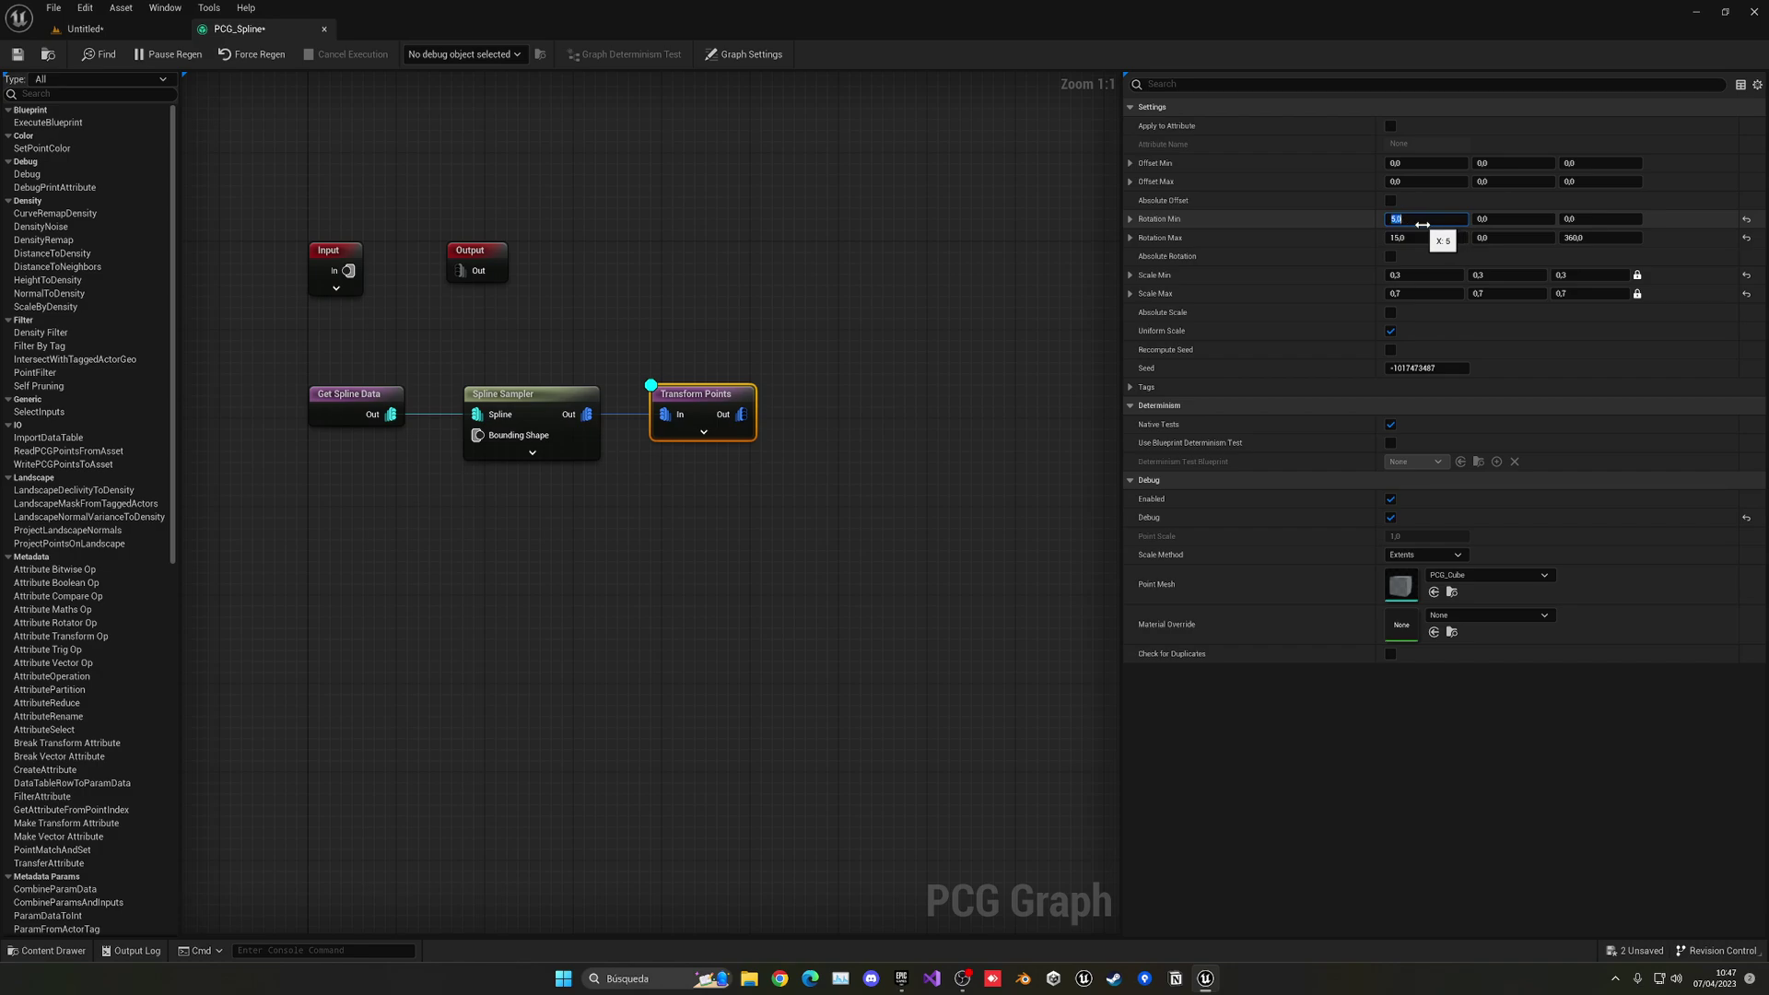
Step: Set the Y rotation range to Rotation Min 3 and Rotation Max 7, and inspect the tilted cubes in the level
{"action": "left_click", "coordinate": [1509, 219]}
{"action": "left_click", "coordinate": [1508, 236]}
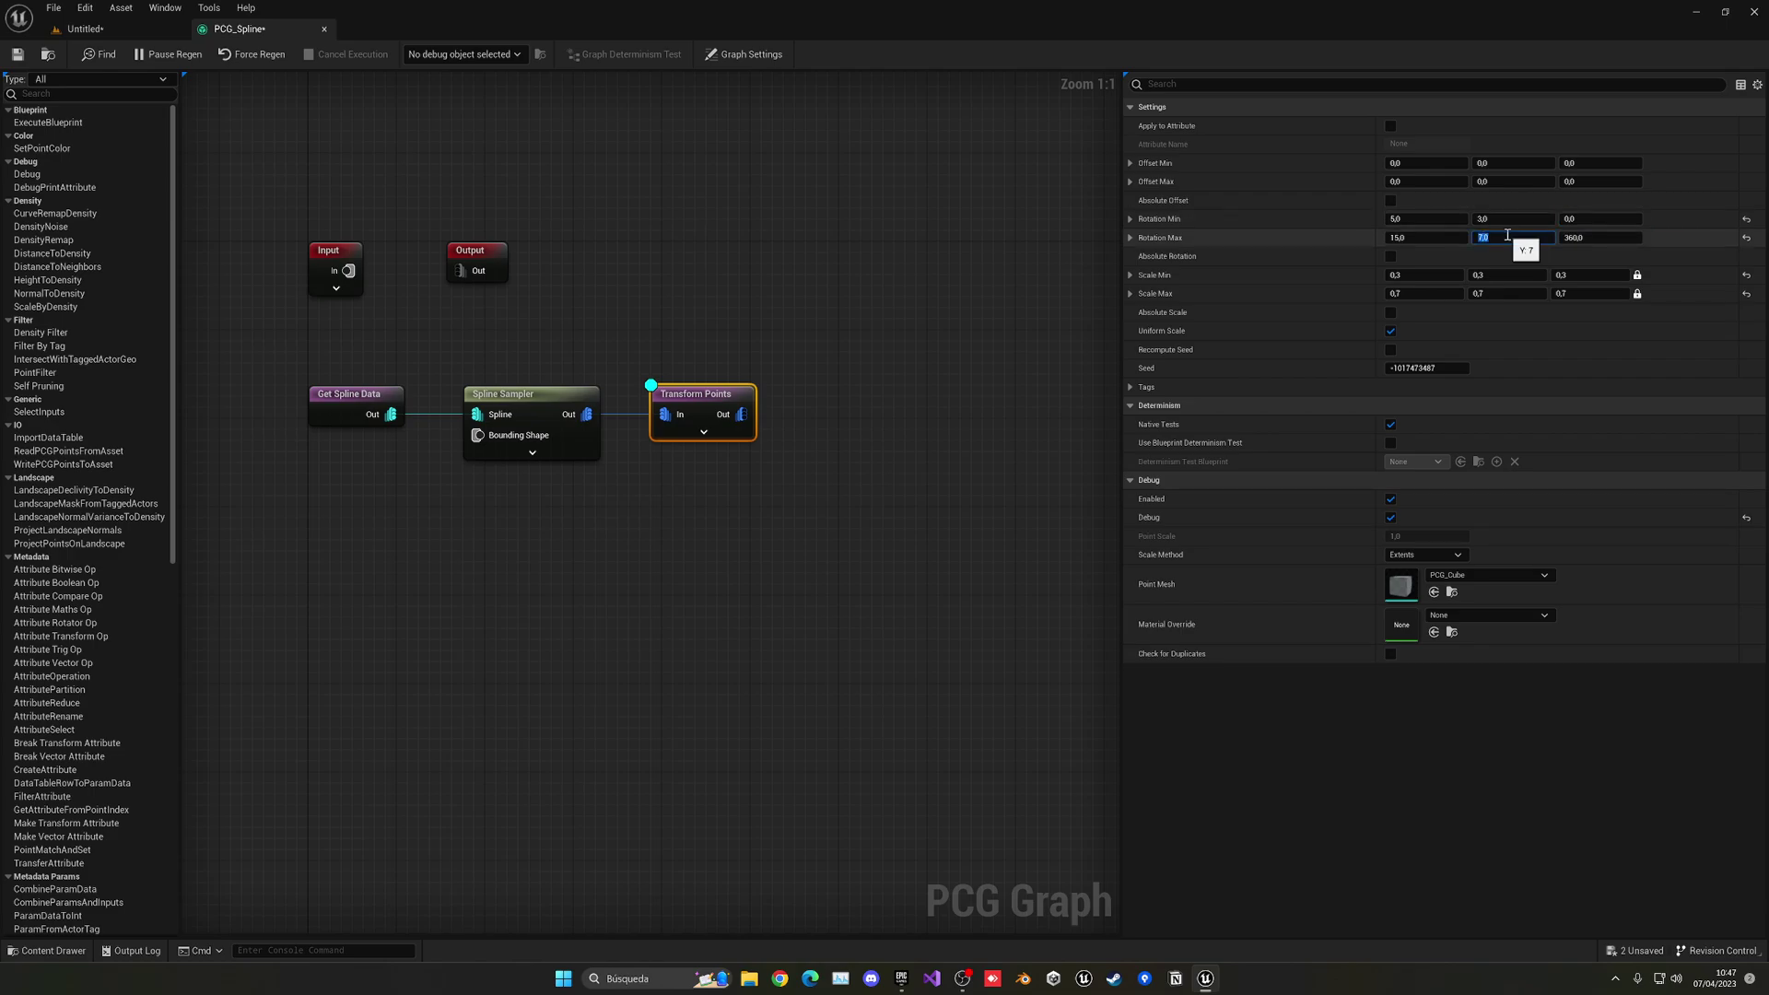
{"action": "left_click", "coordinate": [104, 29]}
{"action": "mouse_move", "coordinate": [810, 497]}
{"action": "right_mouse_down"}
{"action": "mouse_move", "coordinate": [811, 396]}
{"action": "mouse_move", "coordinate": [811, 489]}
{"action": "right_mouse_up"}
{"action": "key", "text": "w"}
{"action": "key", "text": "s"}
{"action": "key", "text": "s"}
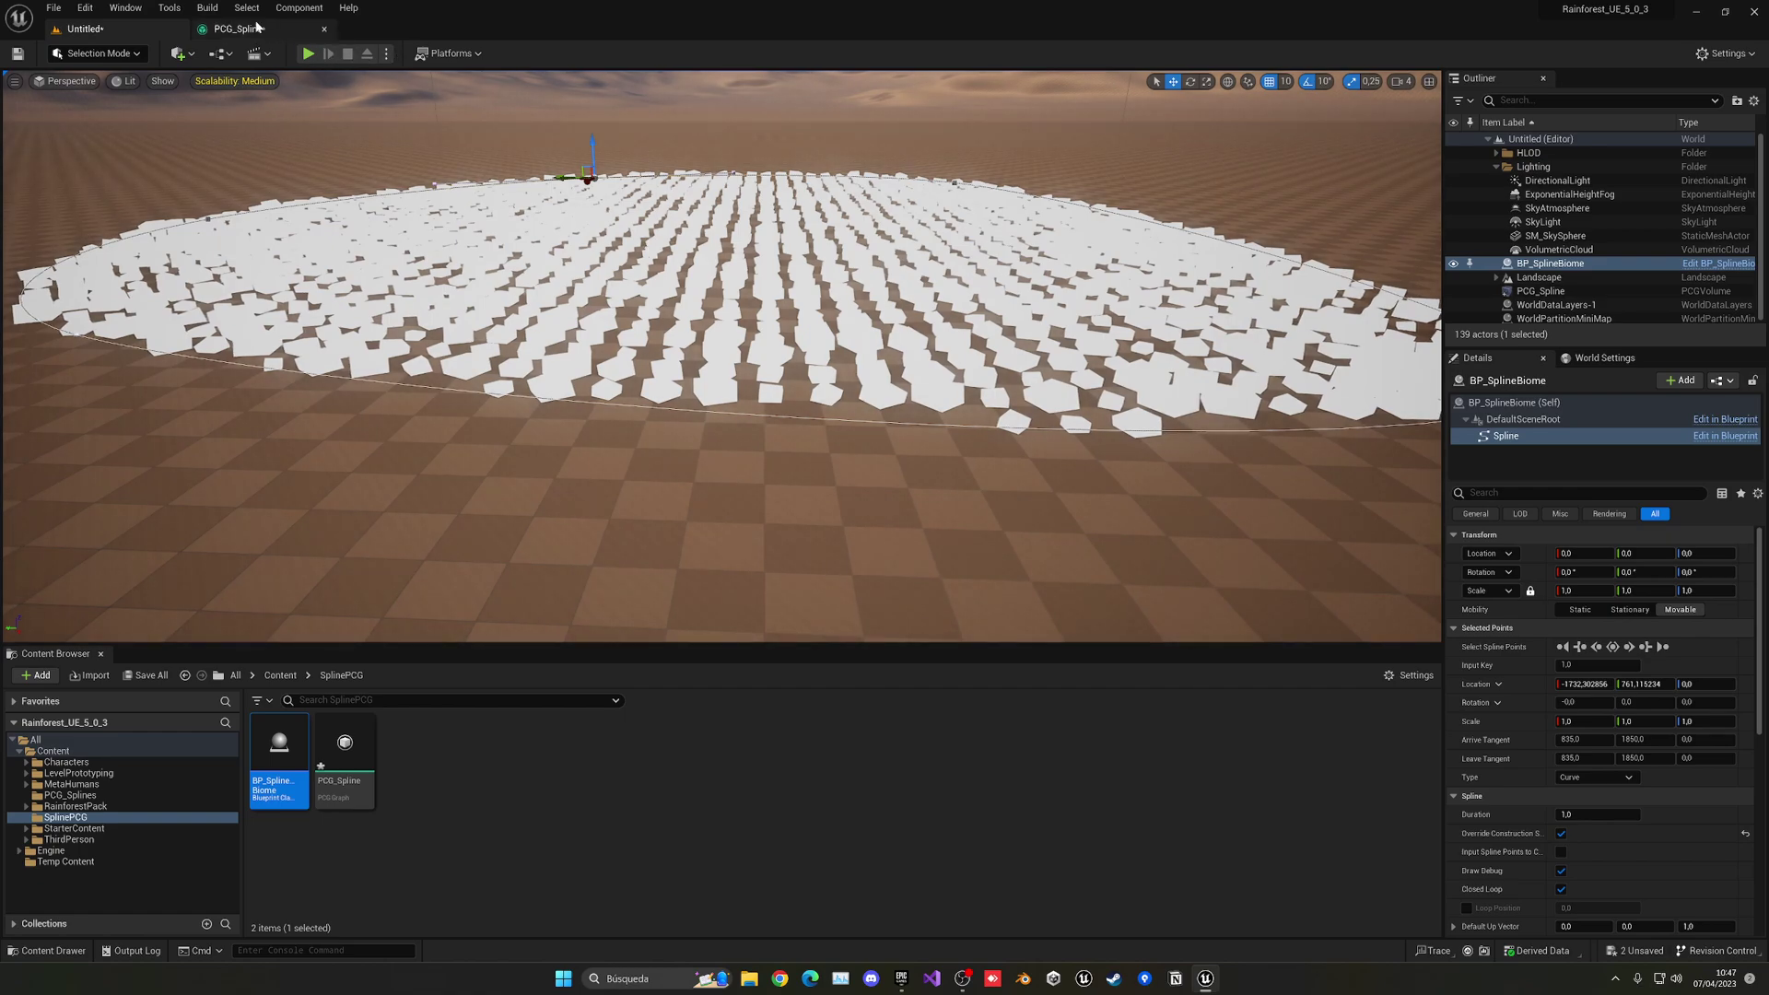
Step: Set the Transform Points node's X rotation range to Rotation Min 3 and Rotation Max 7, and check the cubes in the level
{"action": "left_click", "coordinate": [256, 27]}
{"action": "left_click", "coordinate": [1411, 237]}
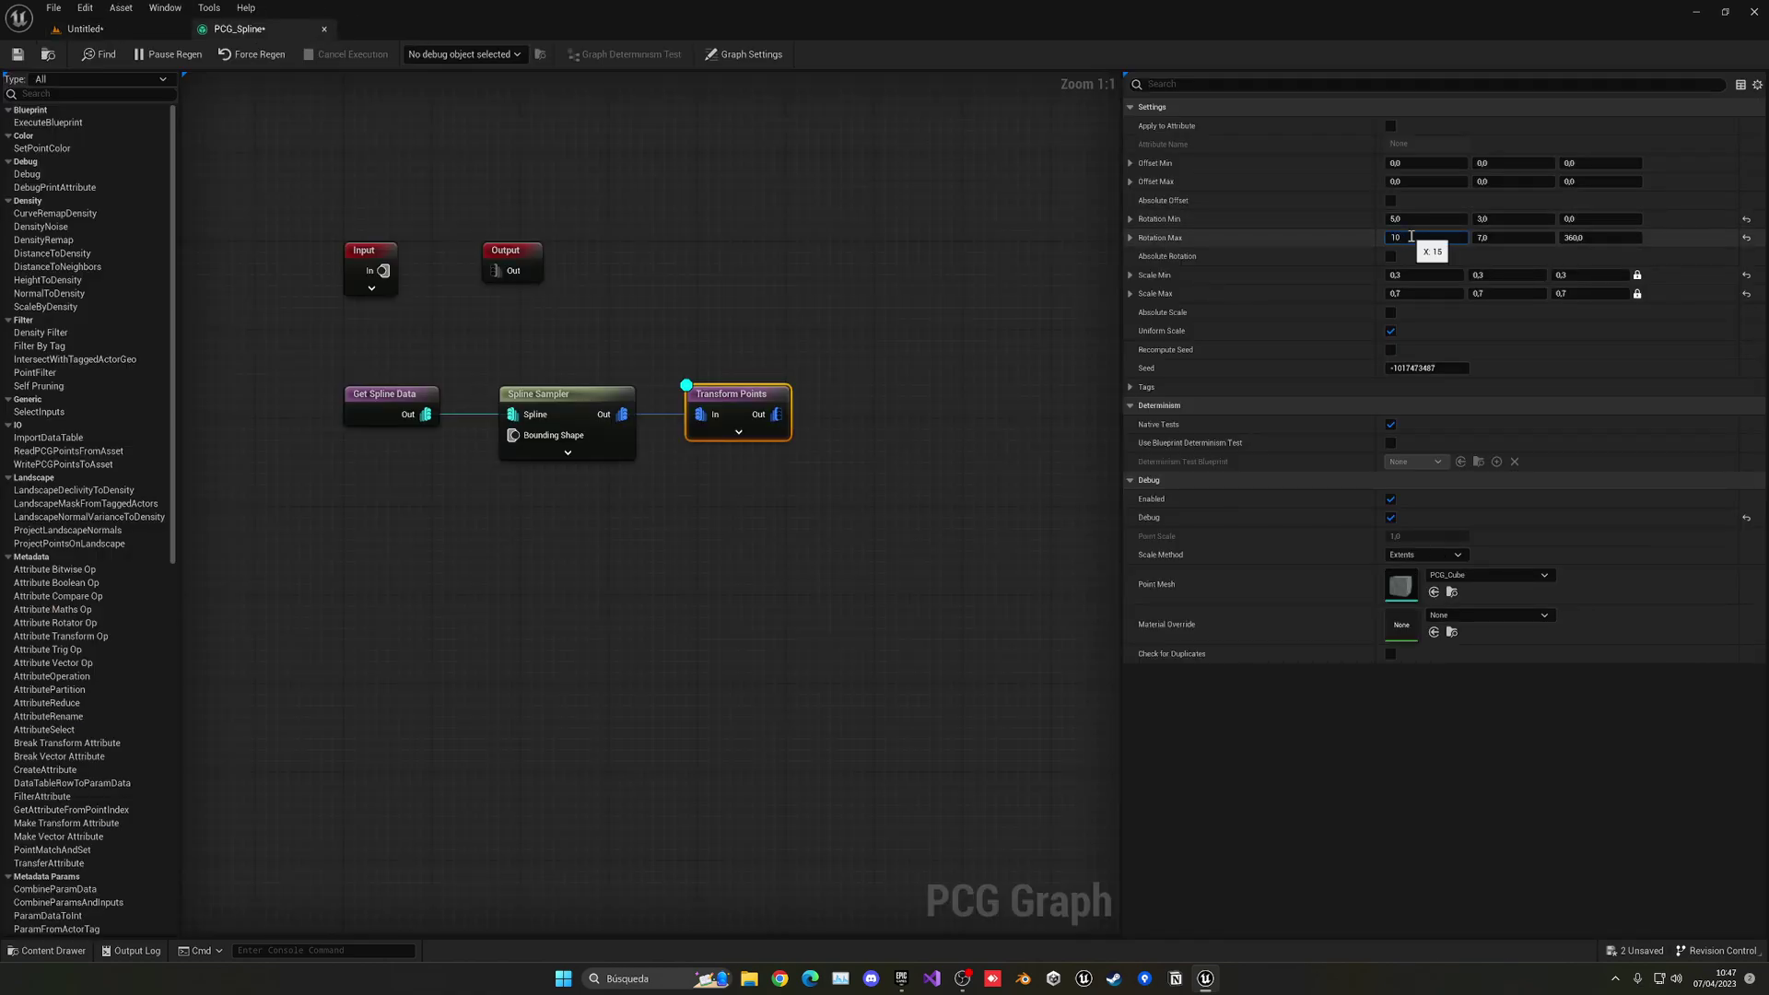
{"action": "left_click", "coordinate": [1451, 219]}
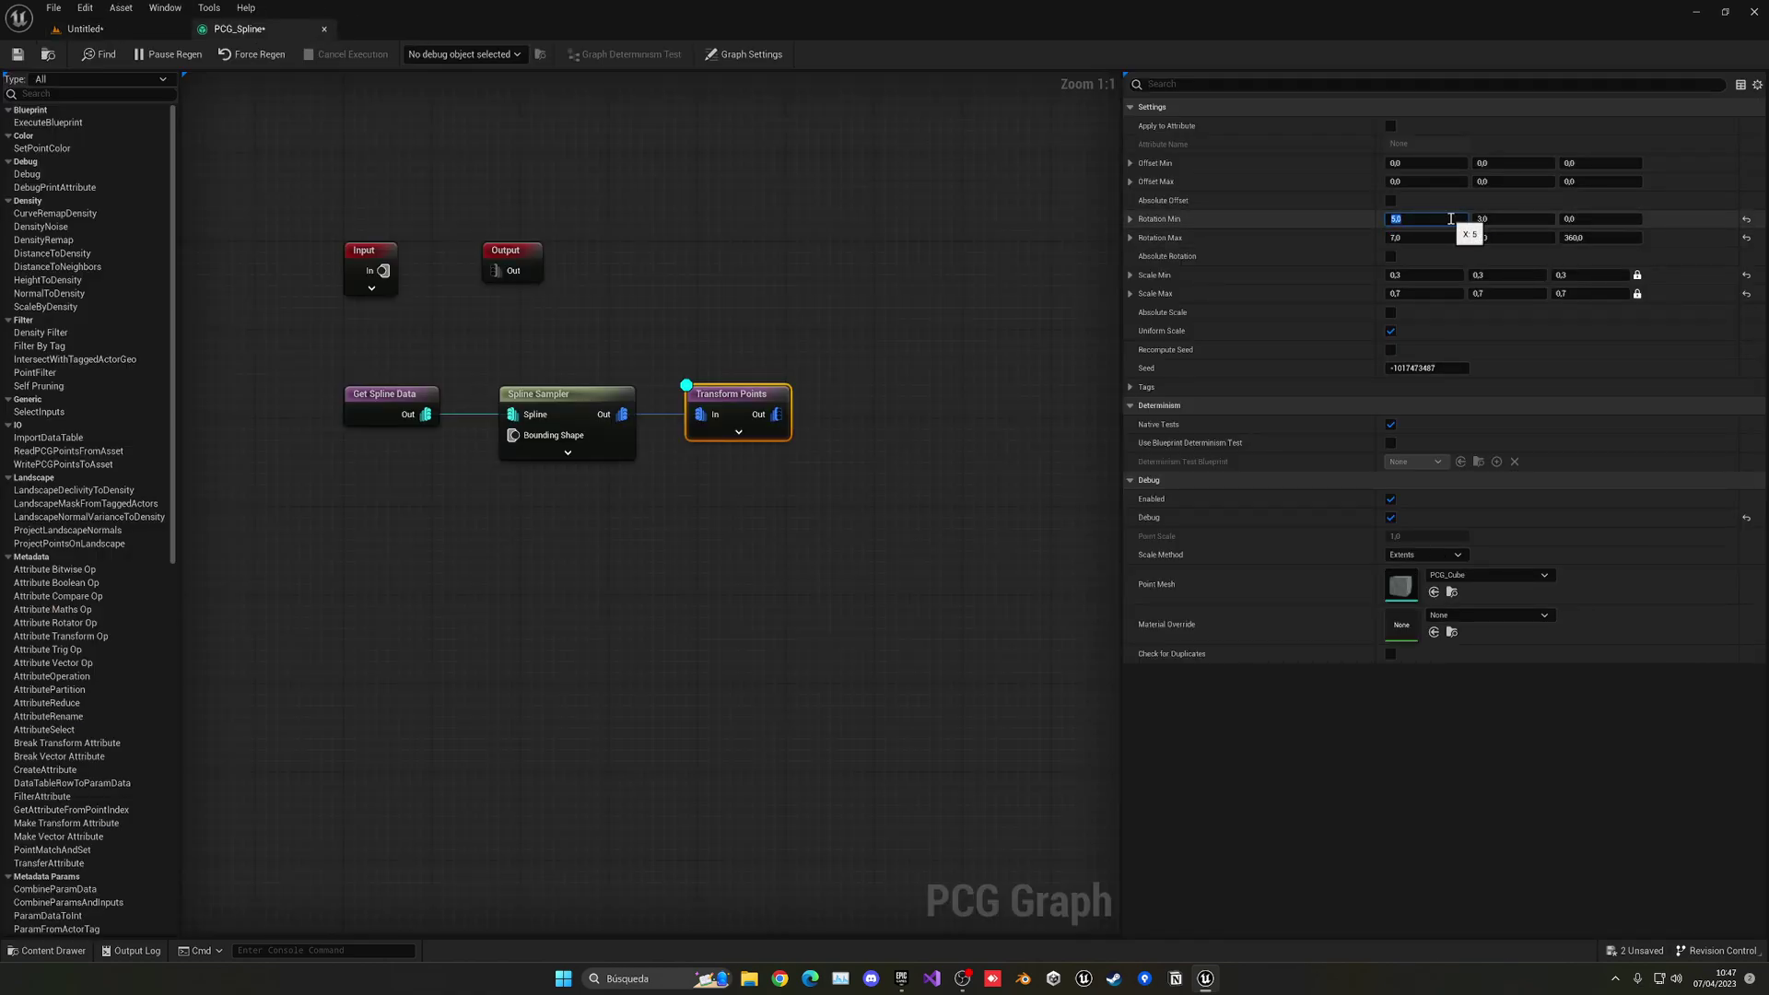
{"action": "key", "text": "Return"}
{"action": "left_click", "coordinate": [85, 29]}
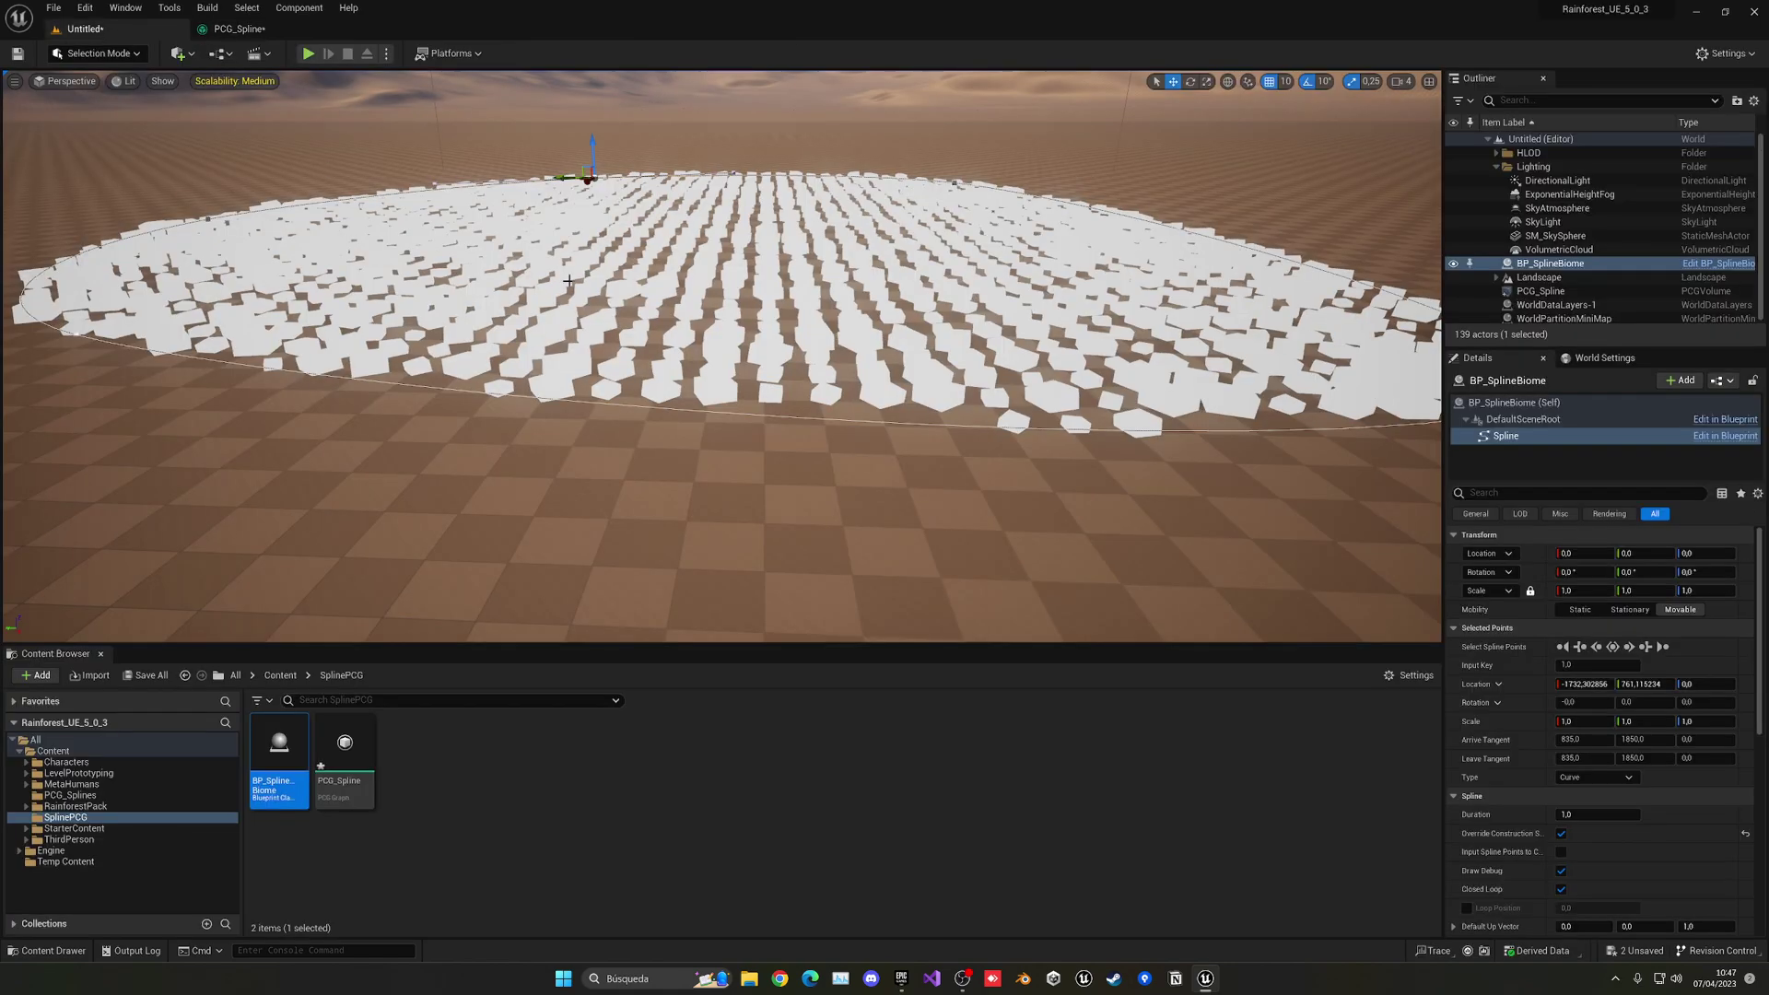
Step: Save the untitled level in the Content folder under the name PCG_Spline
{"action": "left_click", "coordinate": [266, 29]}
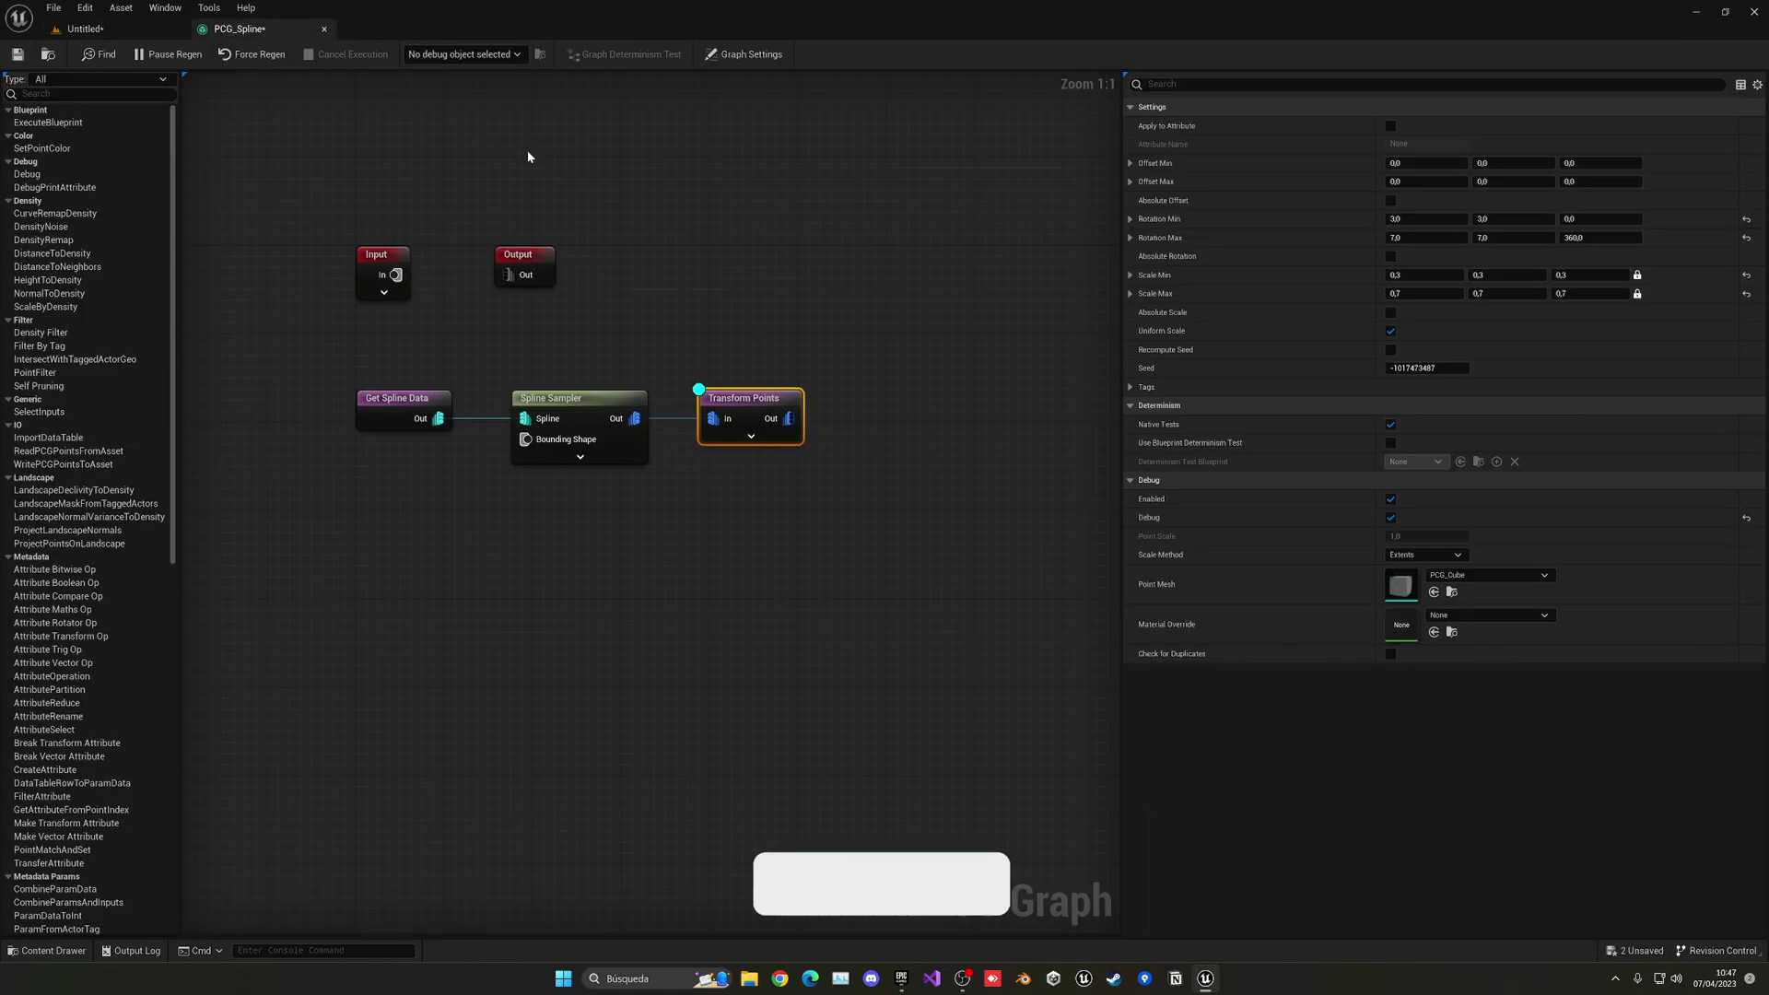
{"action": "key", "text": "ctrl+shift+s"}
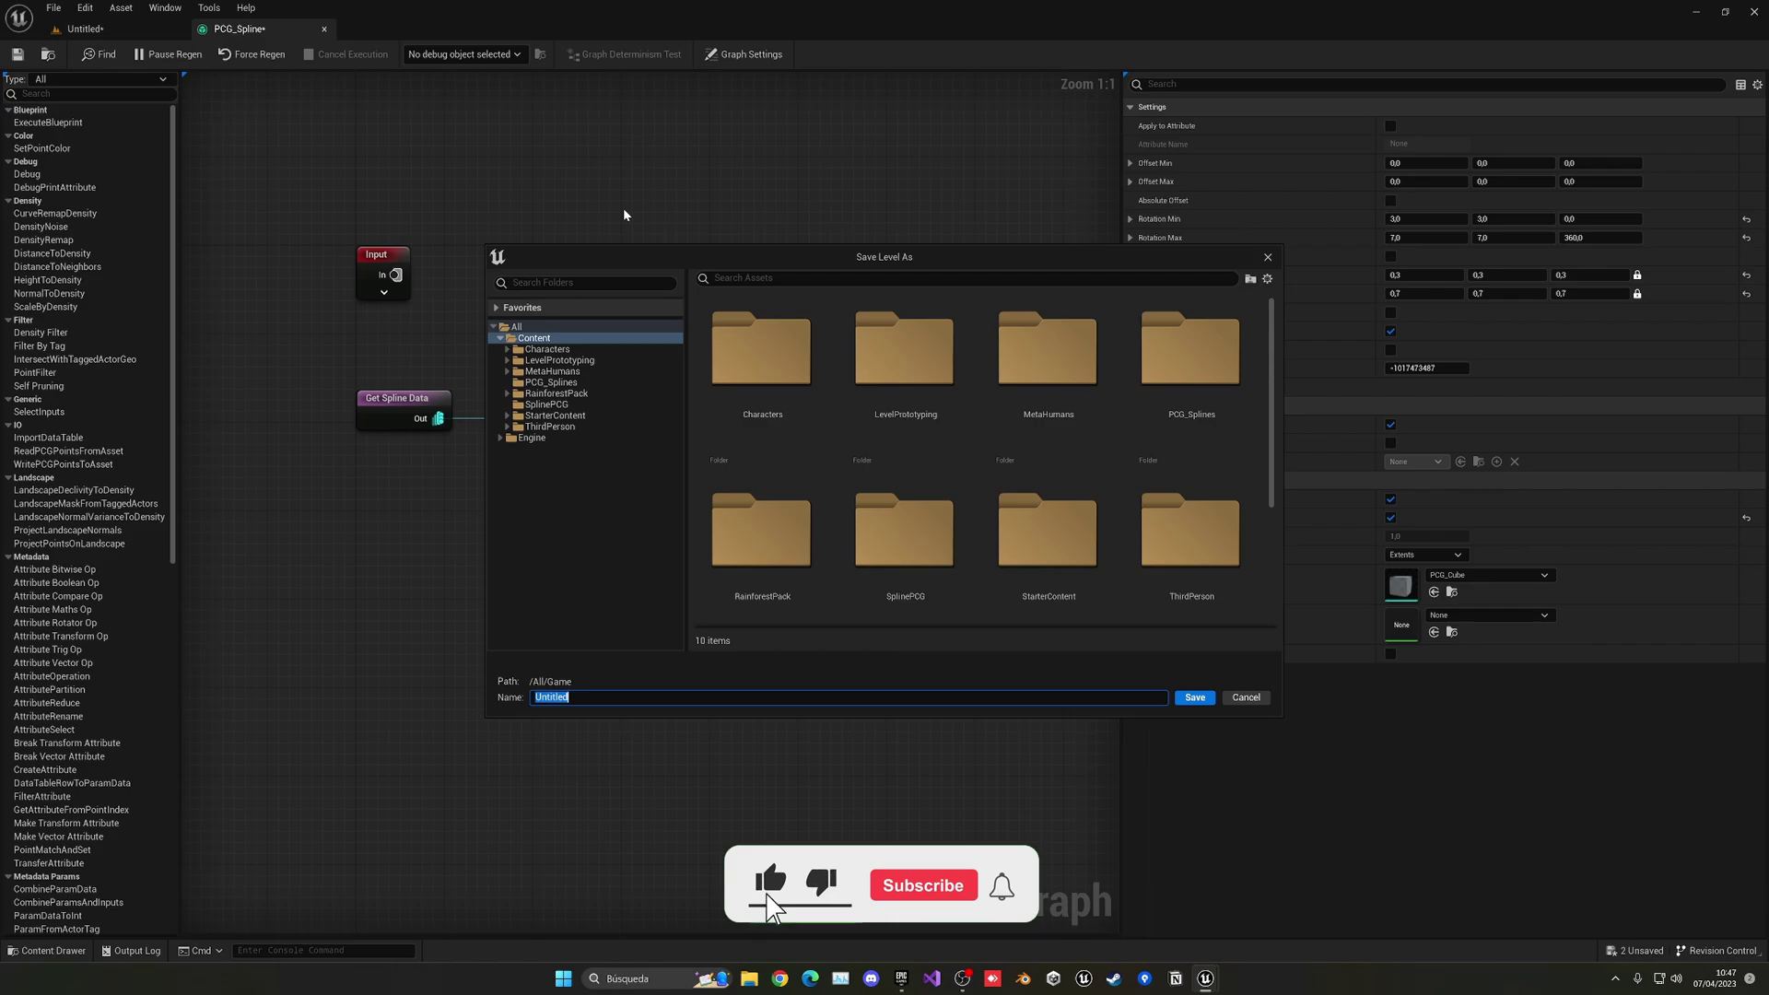
{"action": "type", "text": "PCG"}
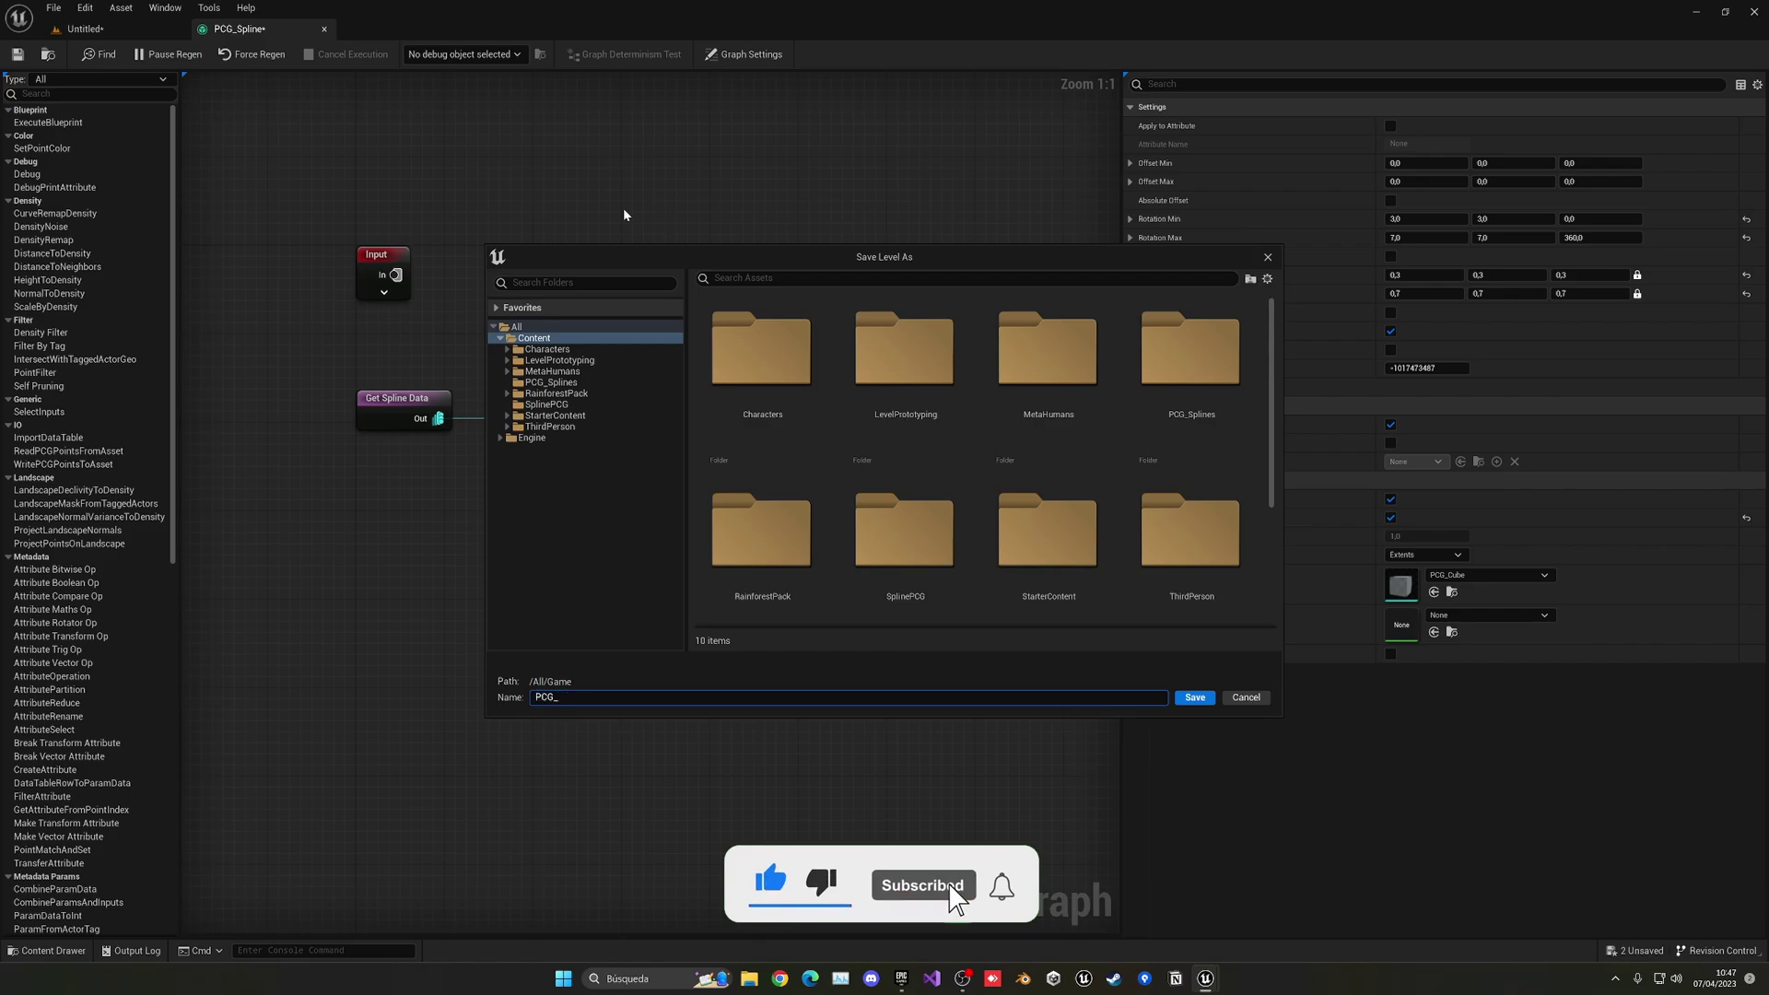
{"action": "type", "text": "_Spline"}
{"action": "key", "text": "Return"}
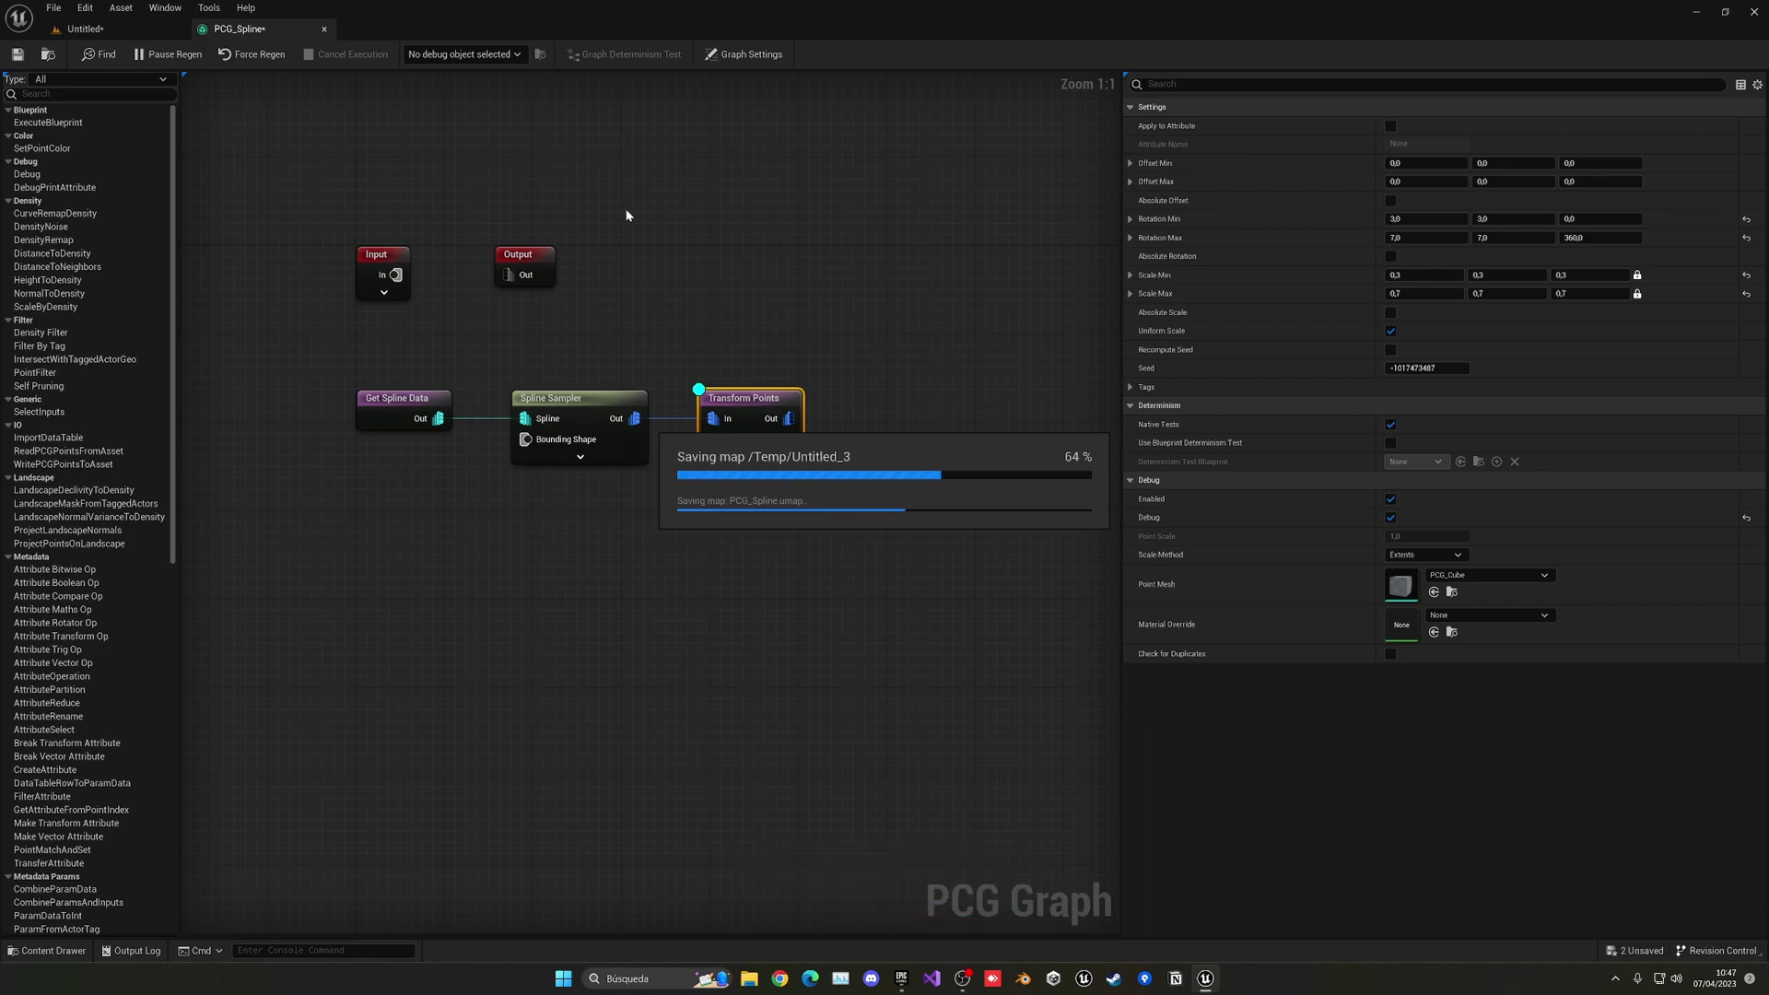
Step: Set the Transform Points node's X offset range to Offset Min 15 and Offset Max 25
{"action": "right_click_drag", "start_coordinate": [651, 242], "coordinate": [711, 254]}
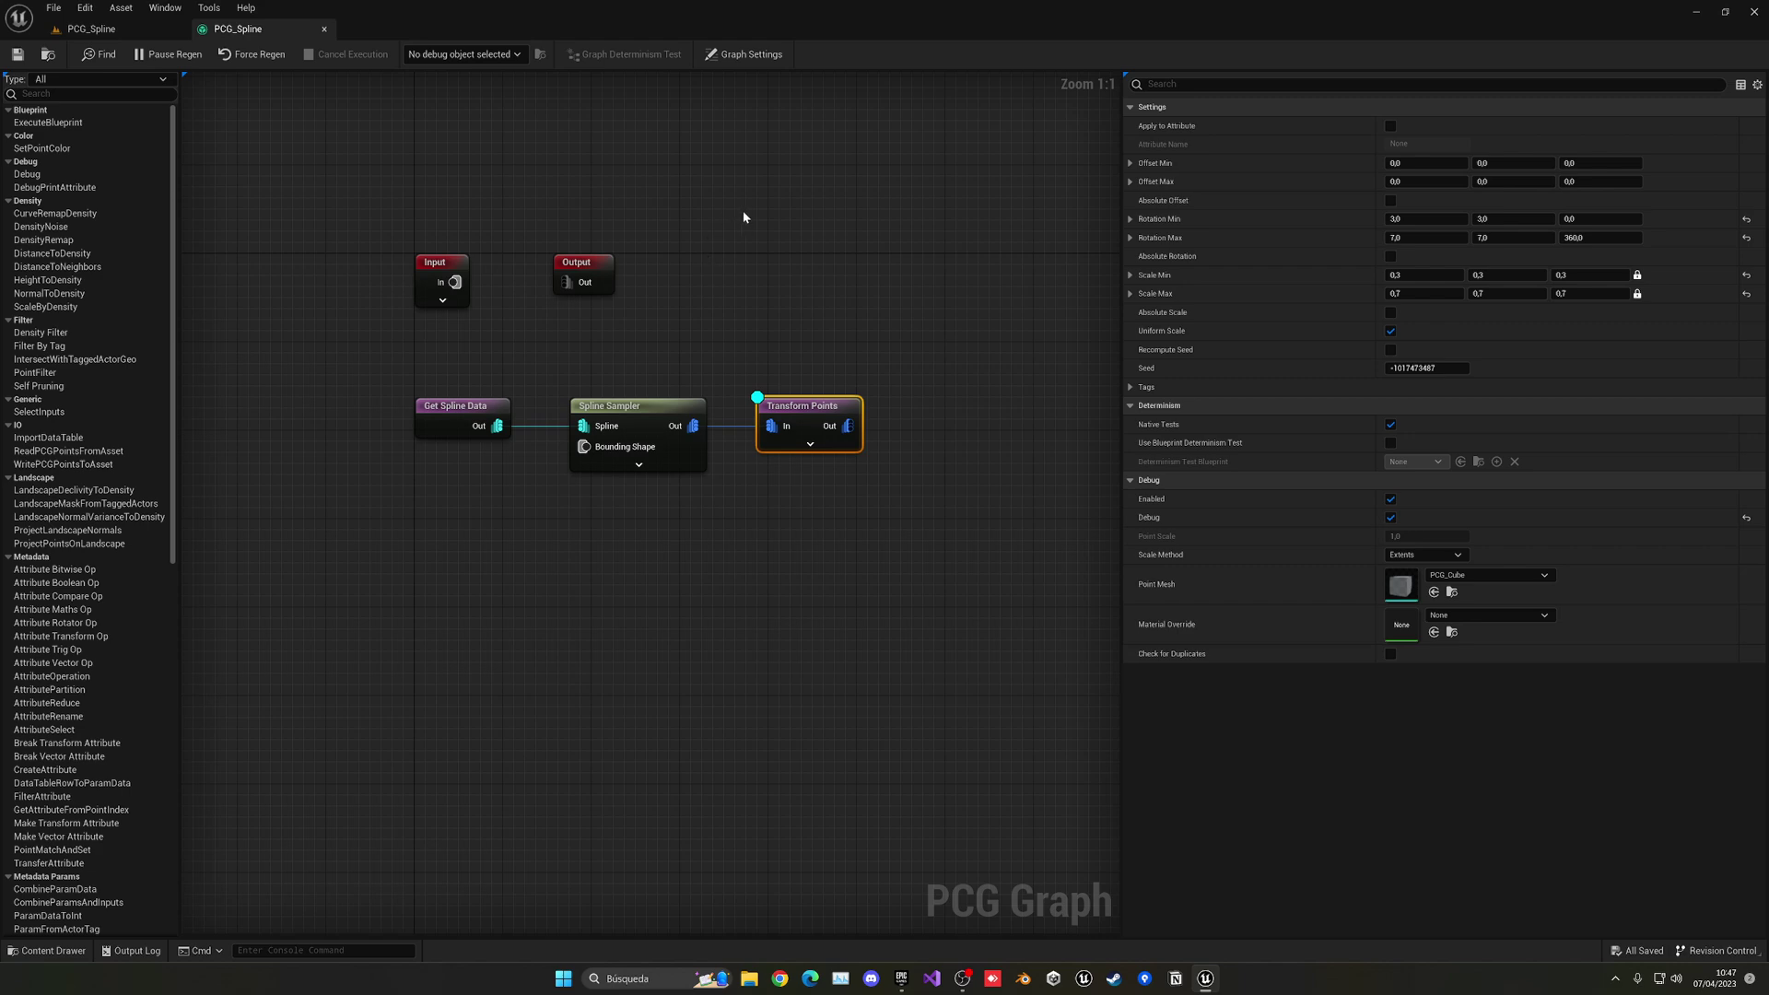
{"action": "left_click", "coordinate": [1416, 163]}
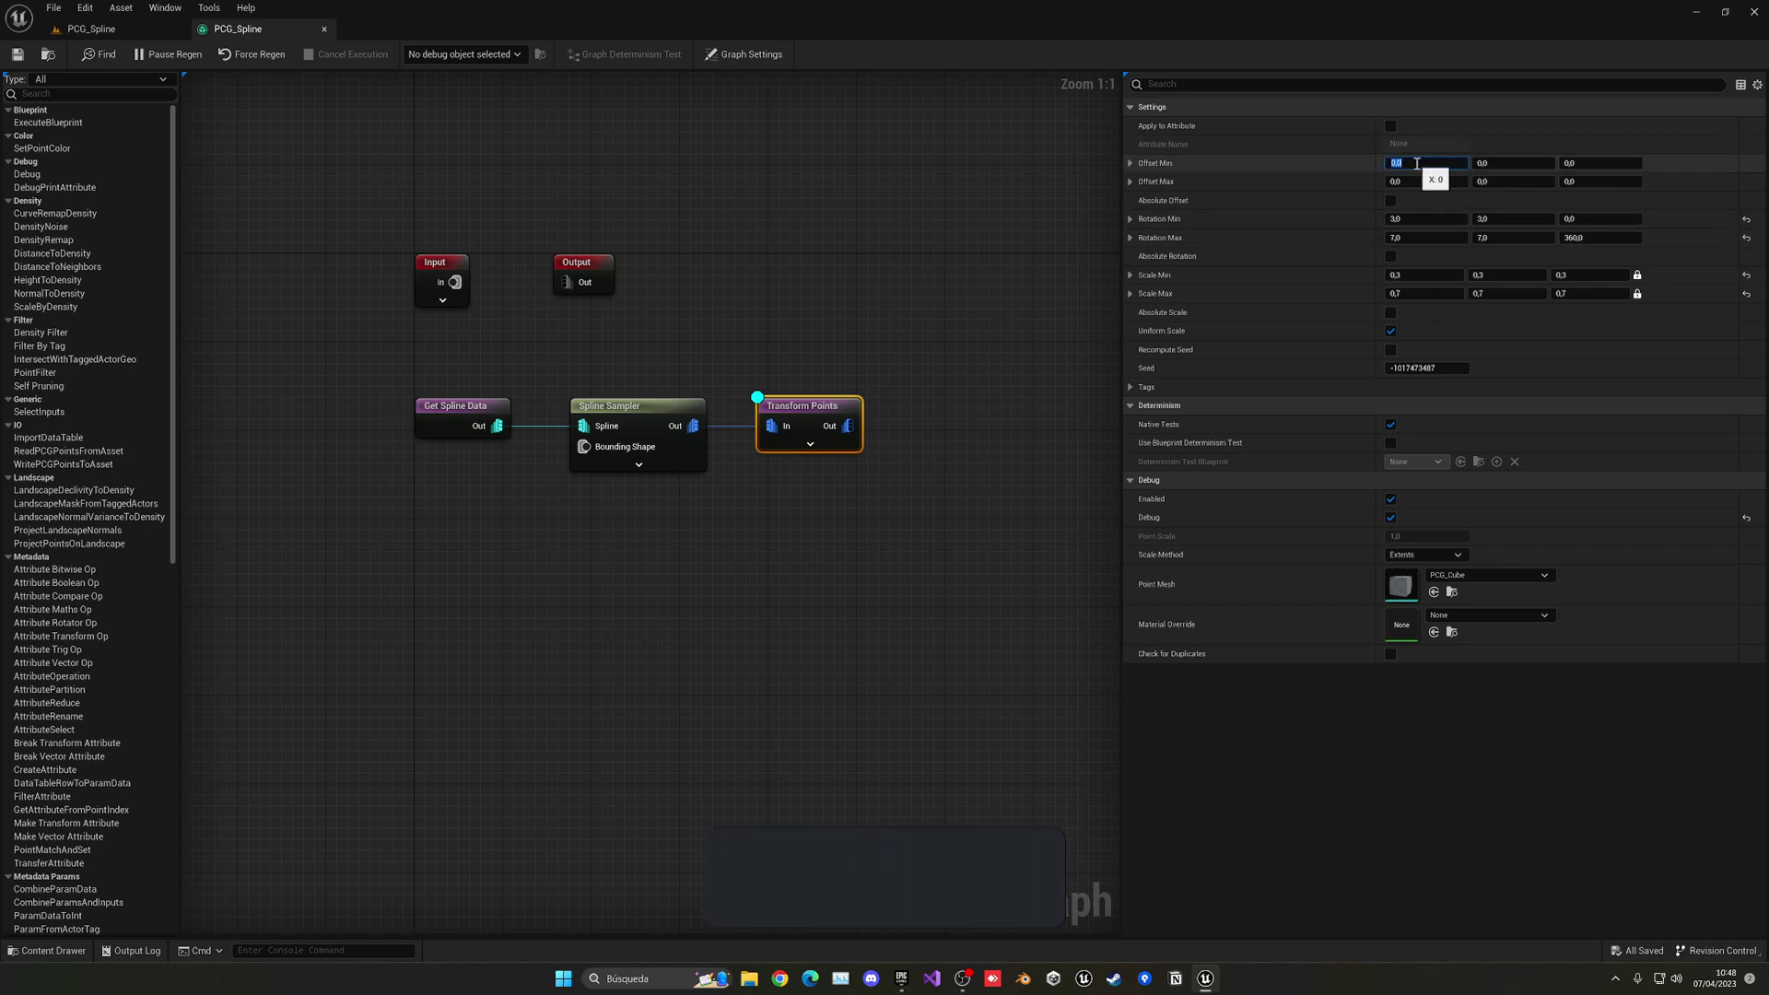
{"action": "type", "text": "15"}
{"action": "key", "text": "Tab"}
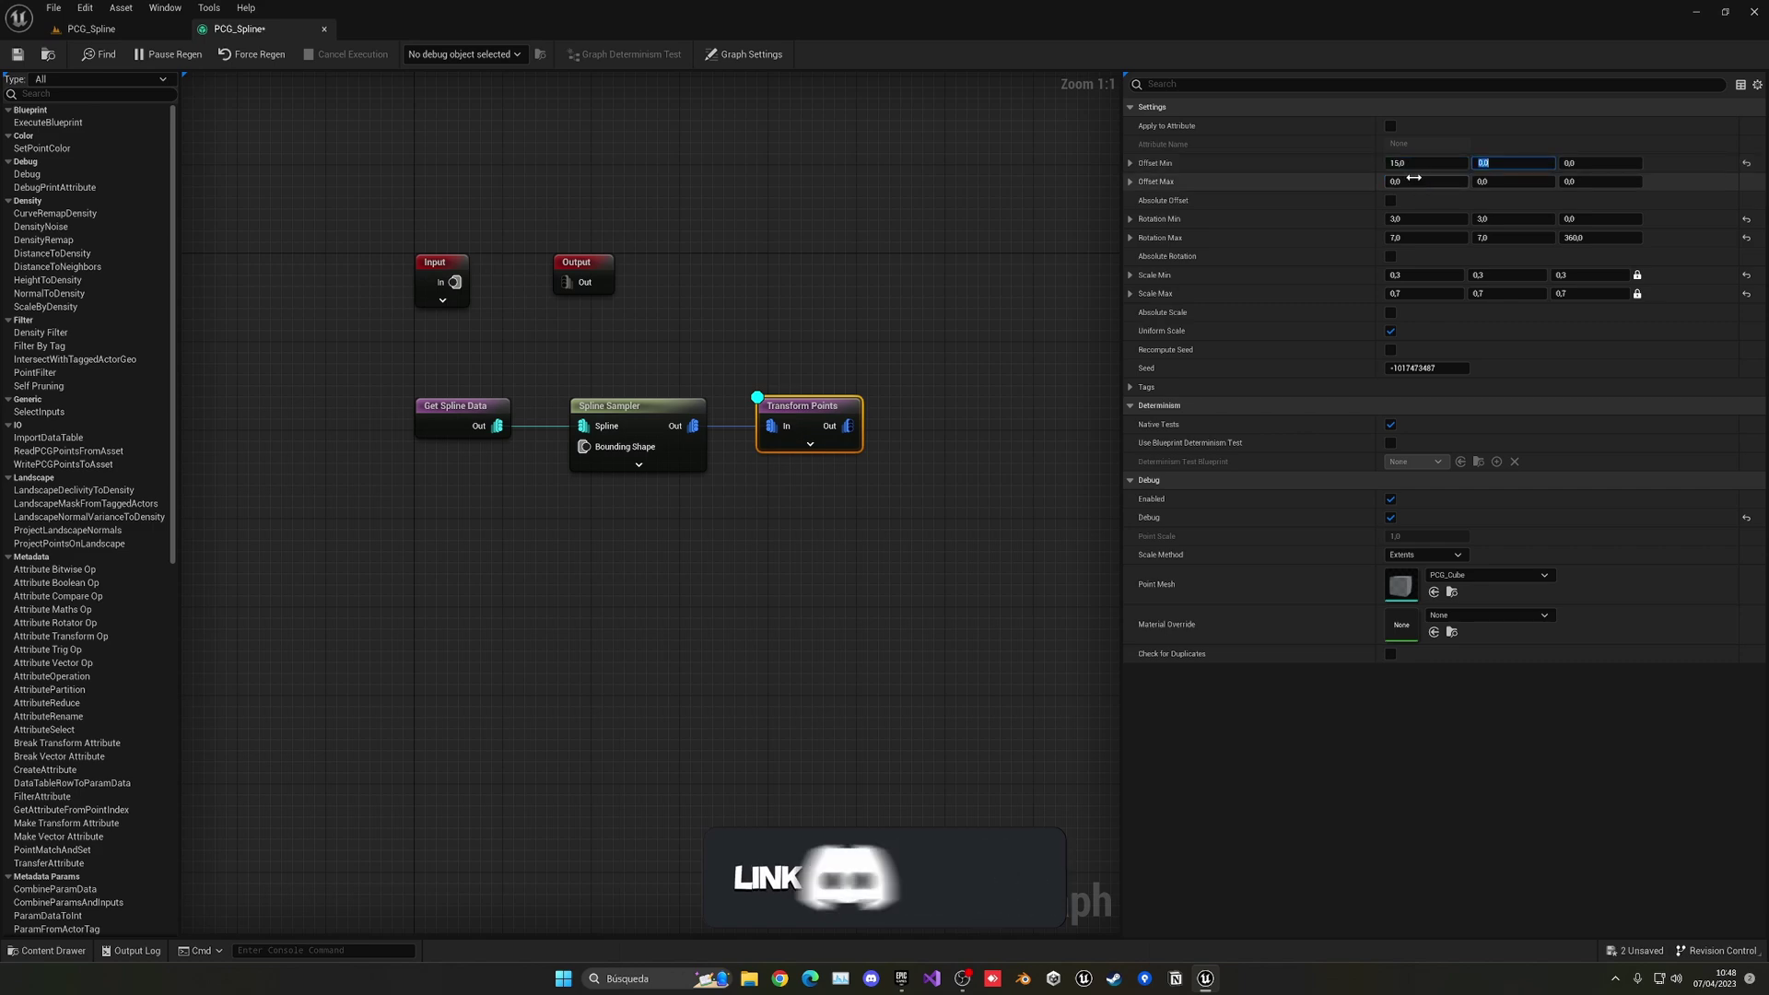
{"action": "left_click", "coordinate": [1415, 180]}
{"action": "type", "text": "25"}
{"action": "key", "text": "Return"}
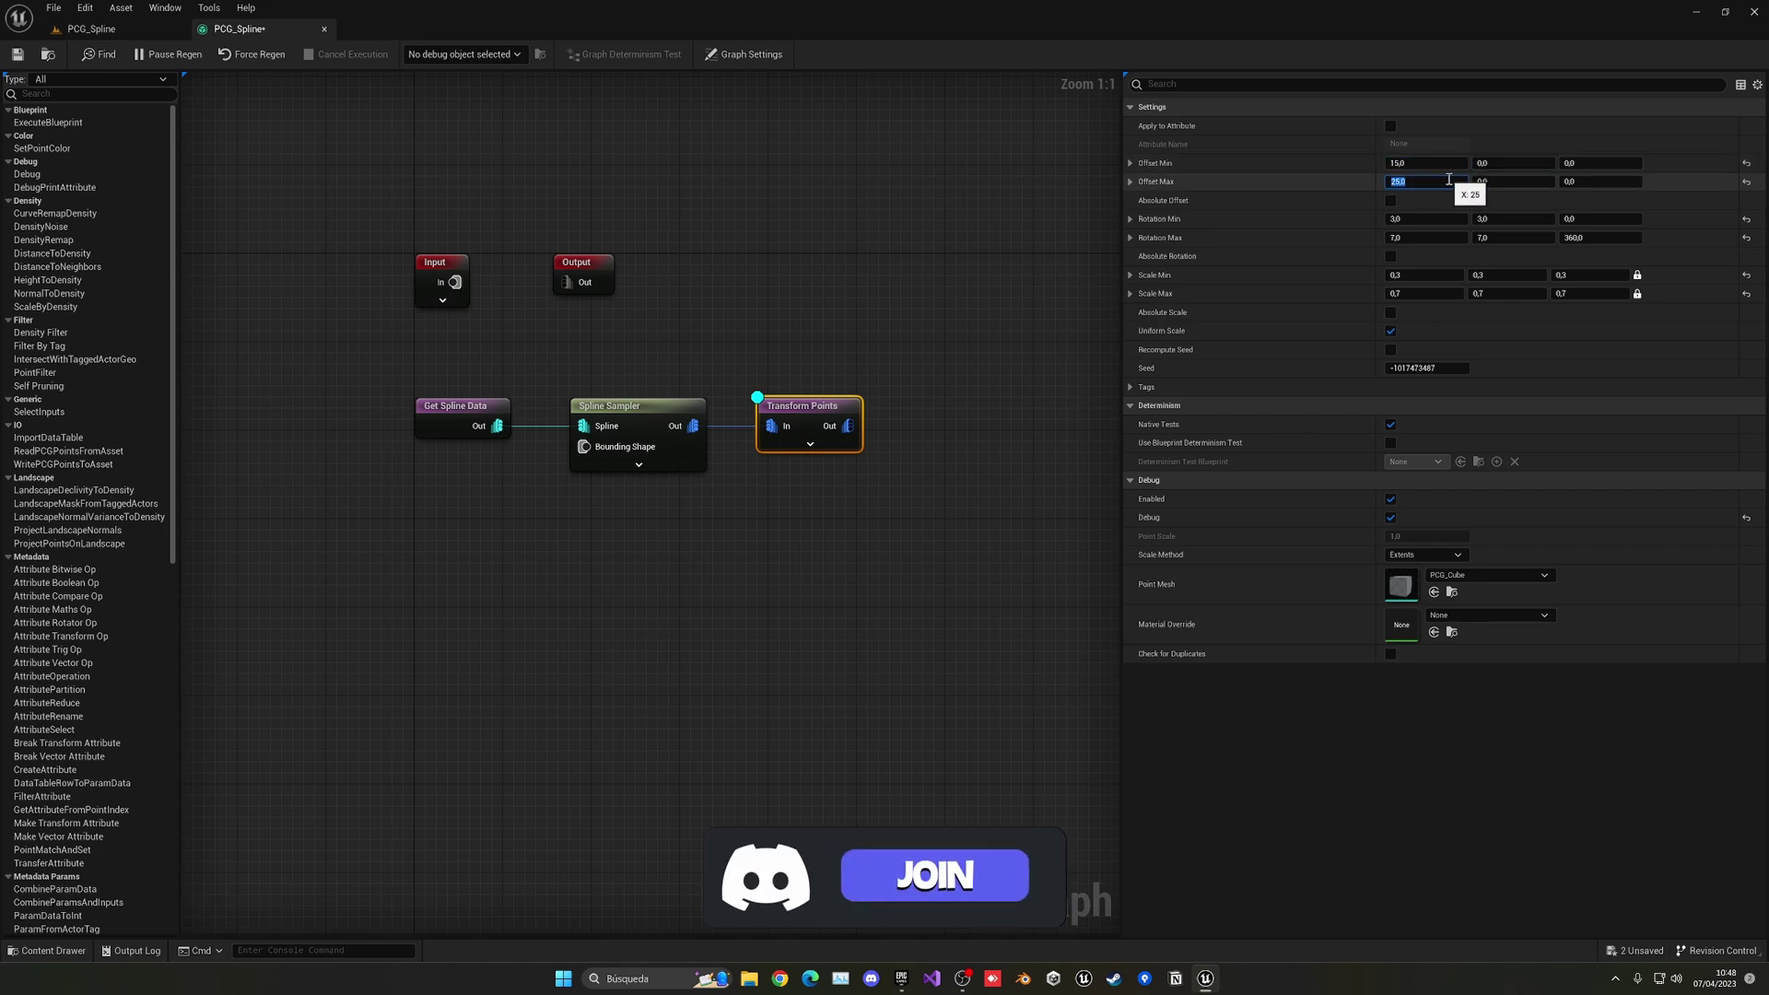
Step: Set the Y offset range to Offset Min 20 and Offset Max 25, and inspect the shifted cubes in the level
{"action": "left_click", "coordinate": [1497, 166]}
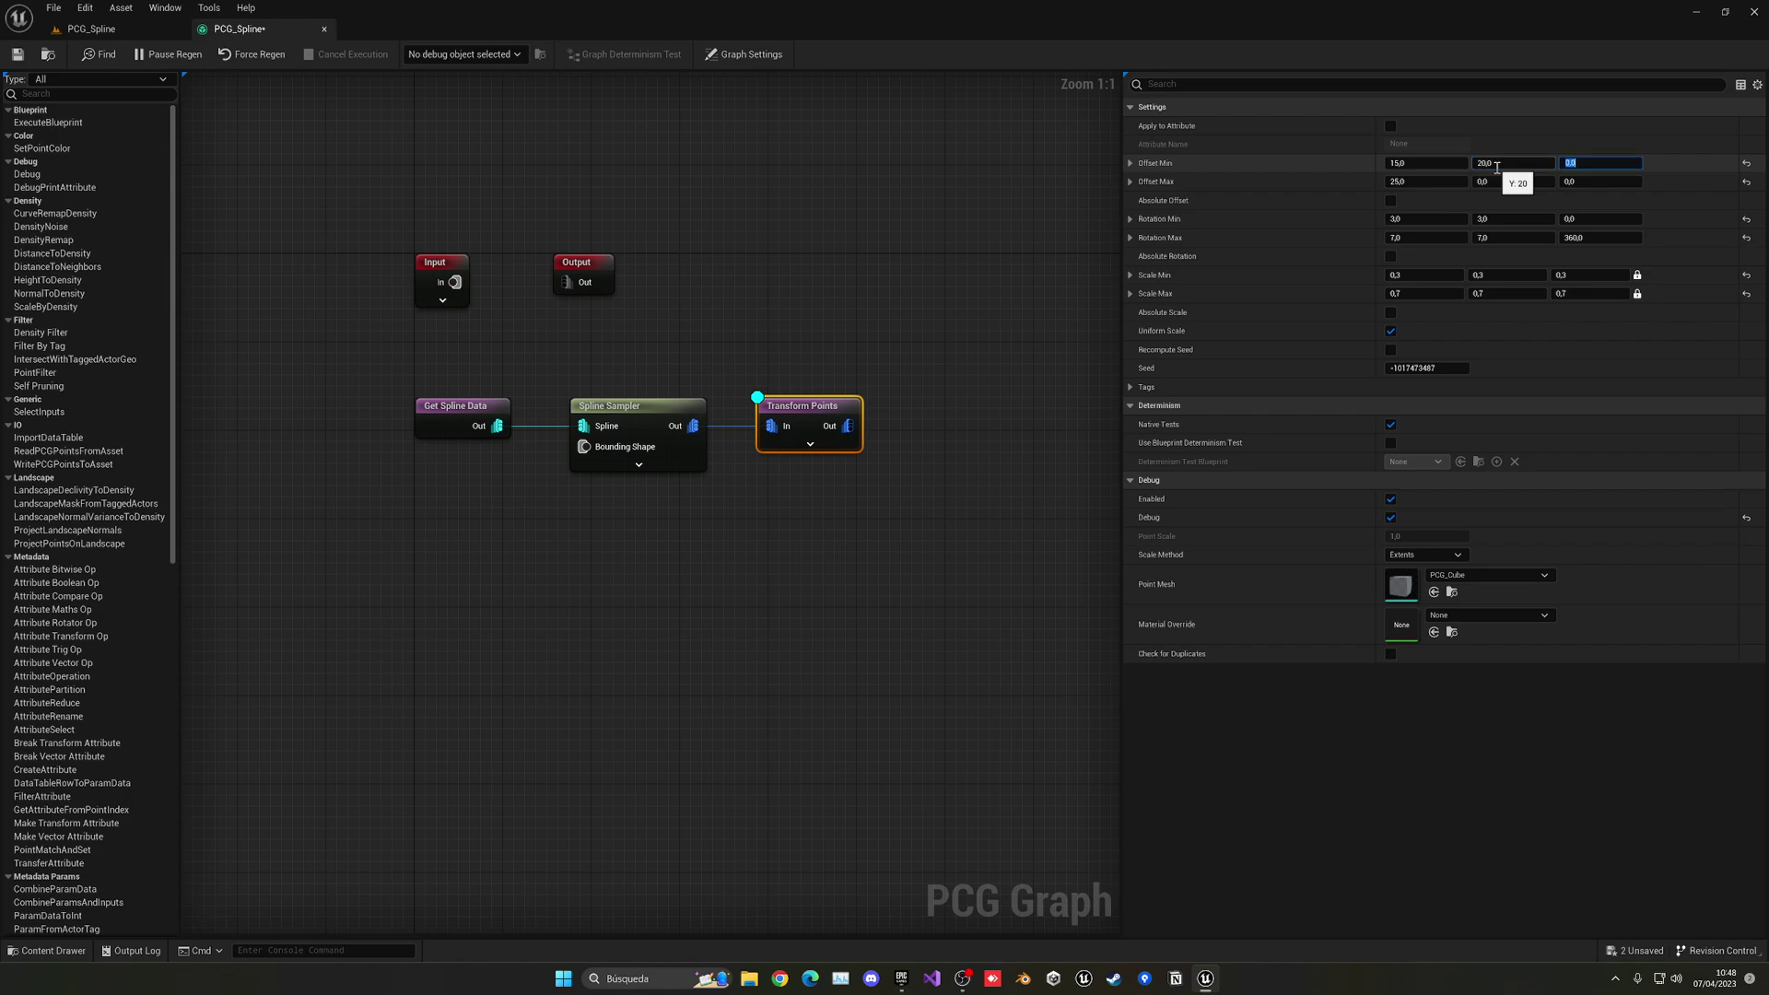
{"action": "left_click", "coordinate": [1502, 182]}
{"action": "type", "text": "25"}
{"action": "key", "text": "Return"}
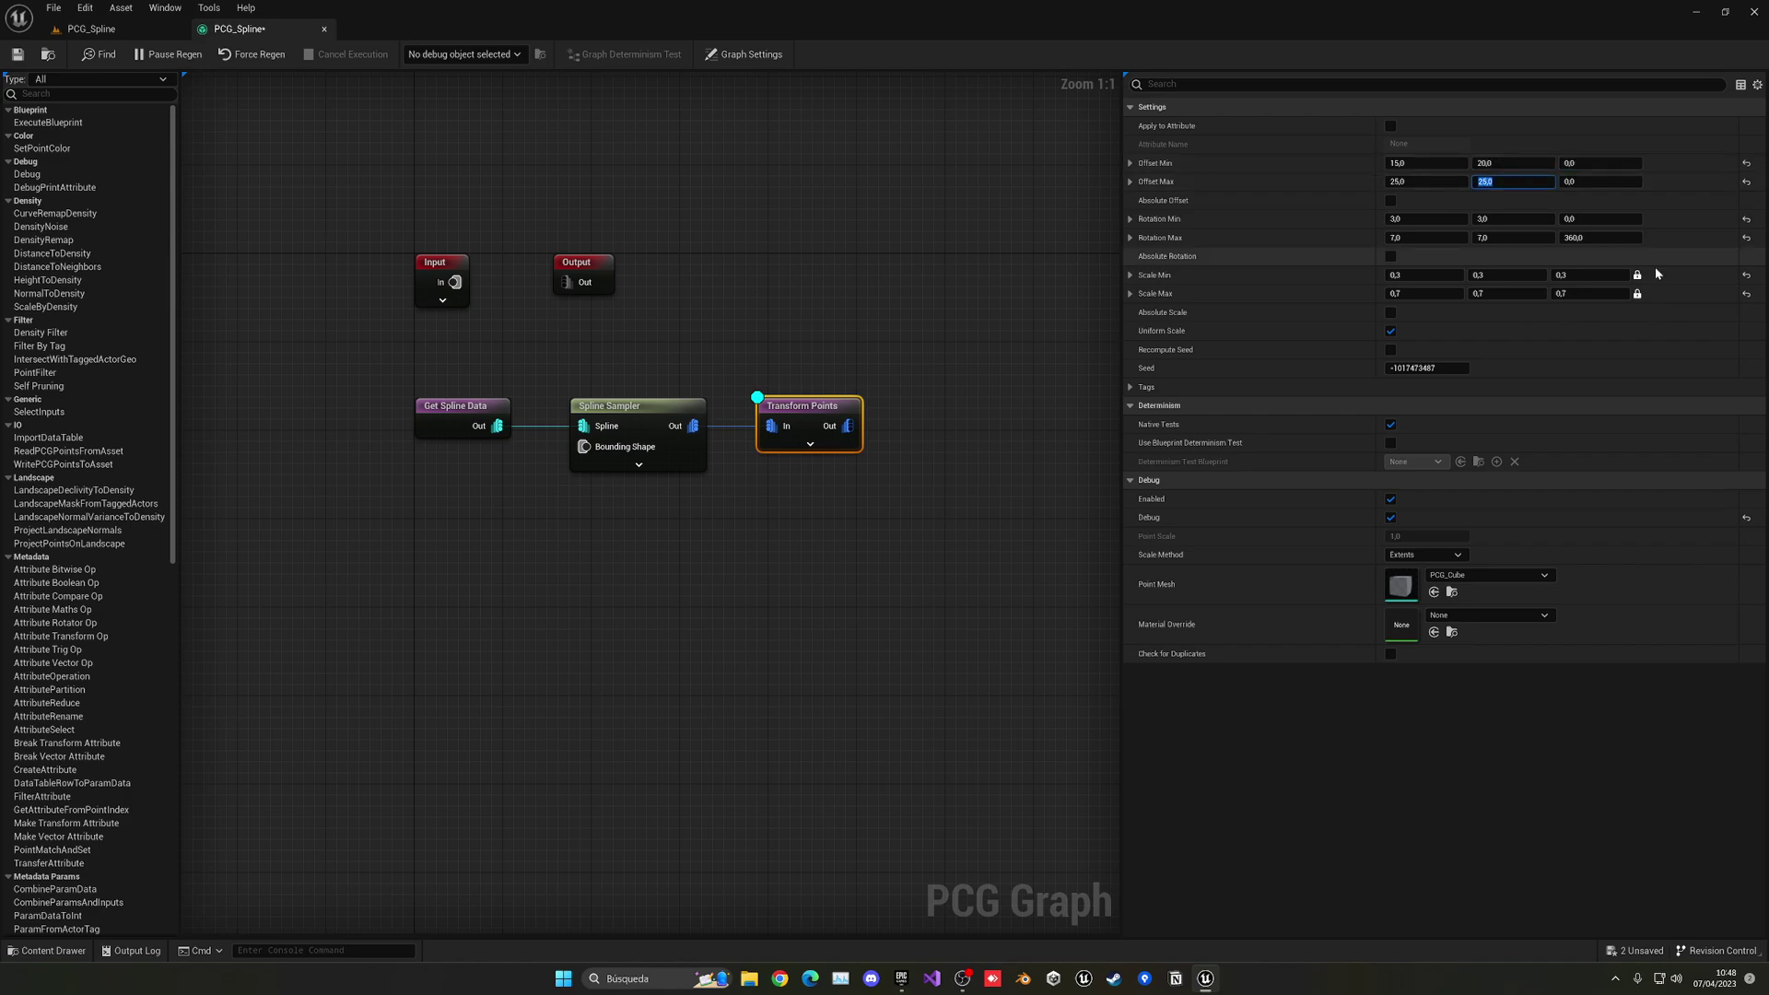
{"action": "left_click", "coordinate": [91, 28]}
{"action": "mouse_move", "coordinate": [620, 372]}
{"action": "right_mouse_down"}
{"action": "mouse_move", "coordinate": [620, 461]}
{"action": "mouse_move", "coordinate": [620, 373]}
{"action": "right_mouse_up"}
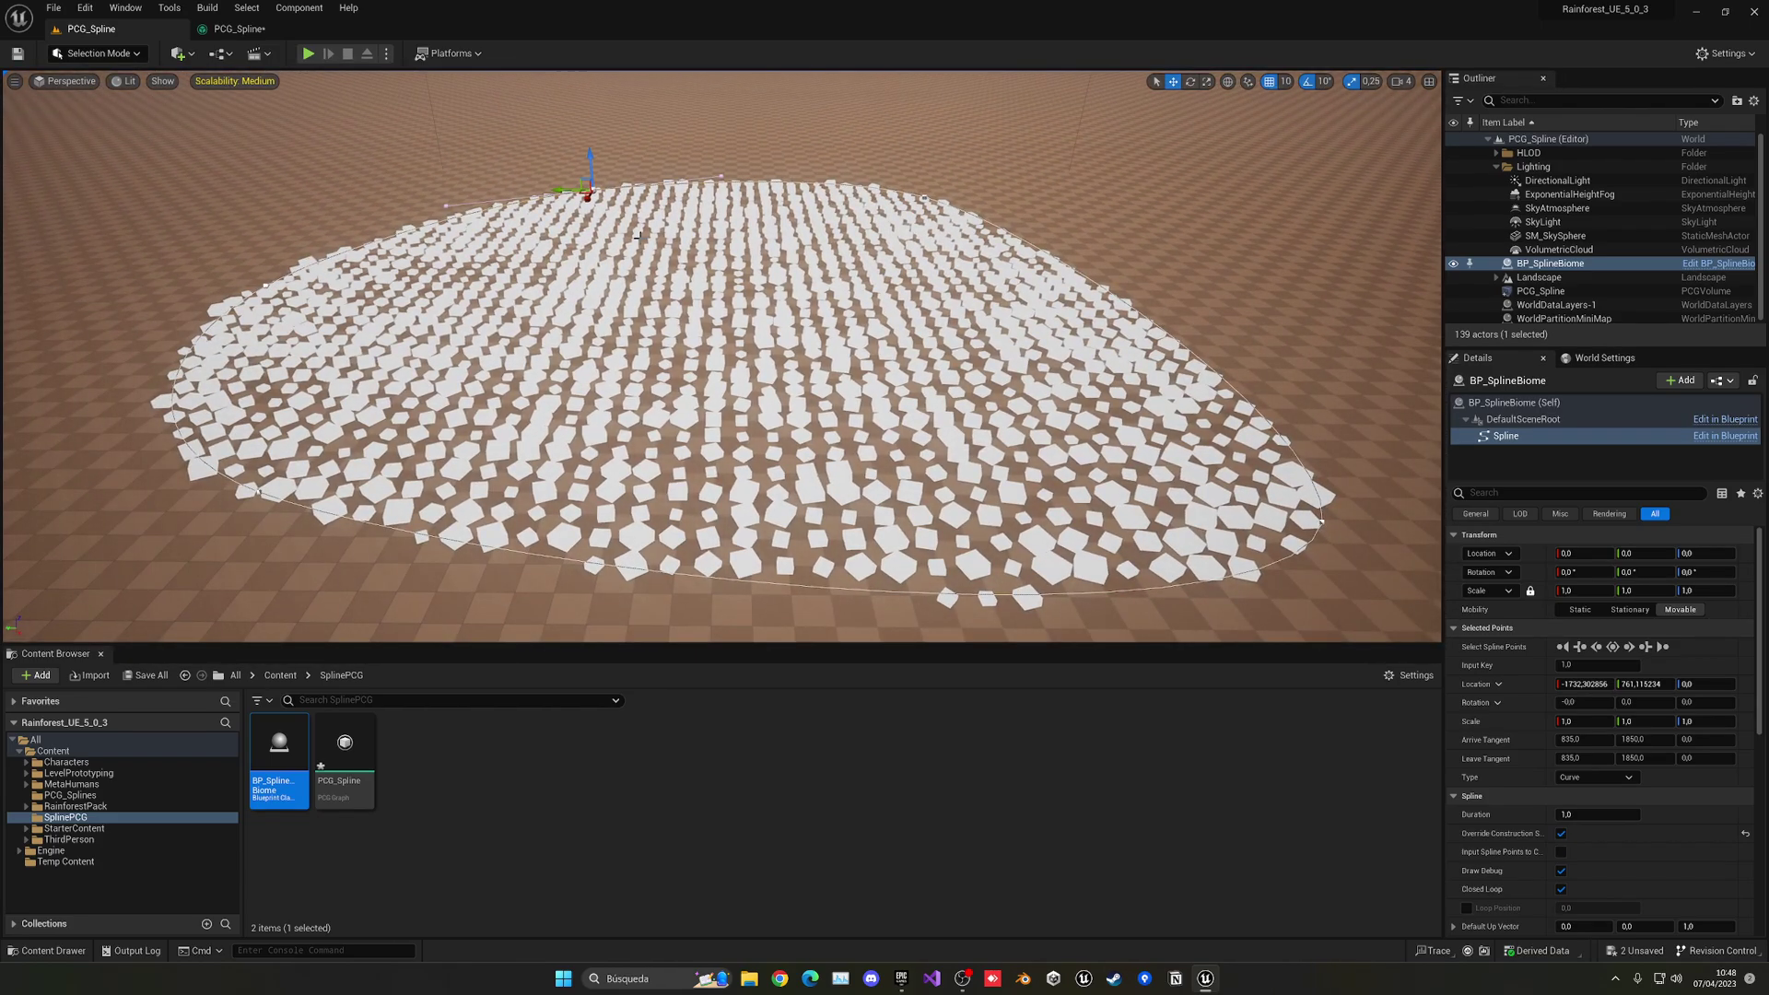
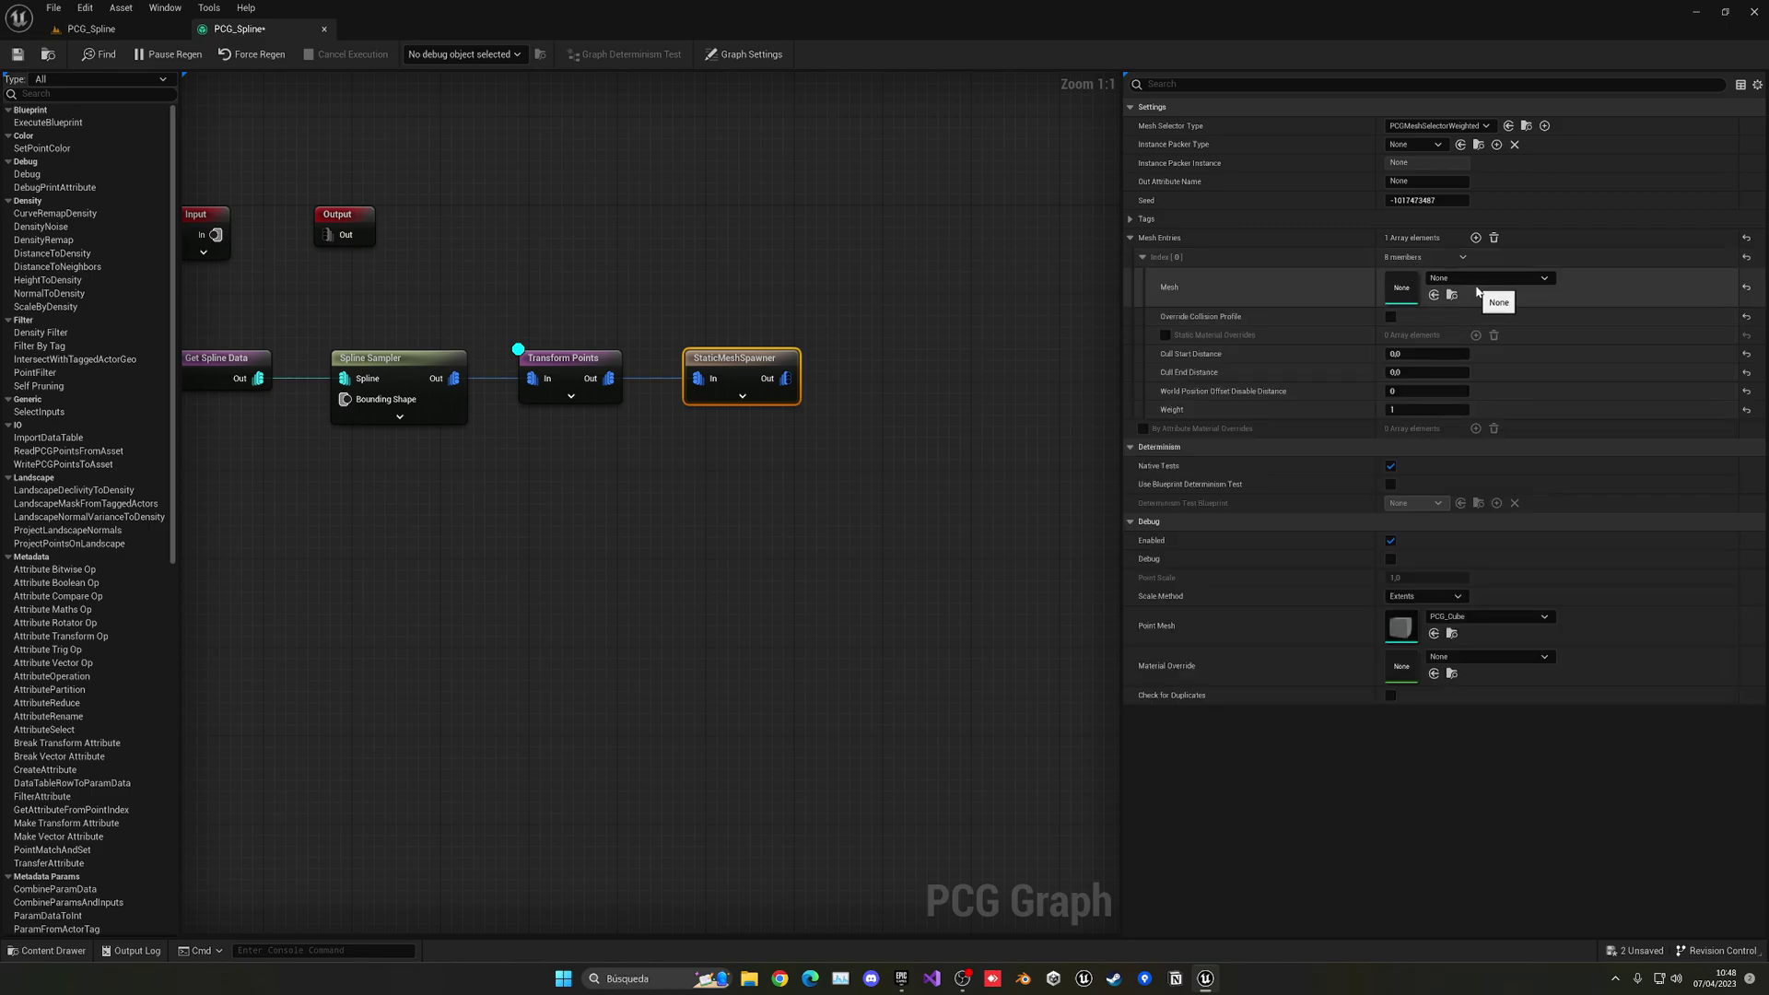
Step: Assign SM_CoconutTree01 from RainforestPack/Meshes/Trees as the mesh of the StaticMeshSpawner node's first mesh entry
{"action": "key", "text": "ctrl+space"}
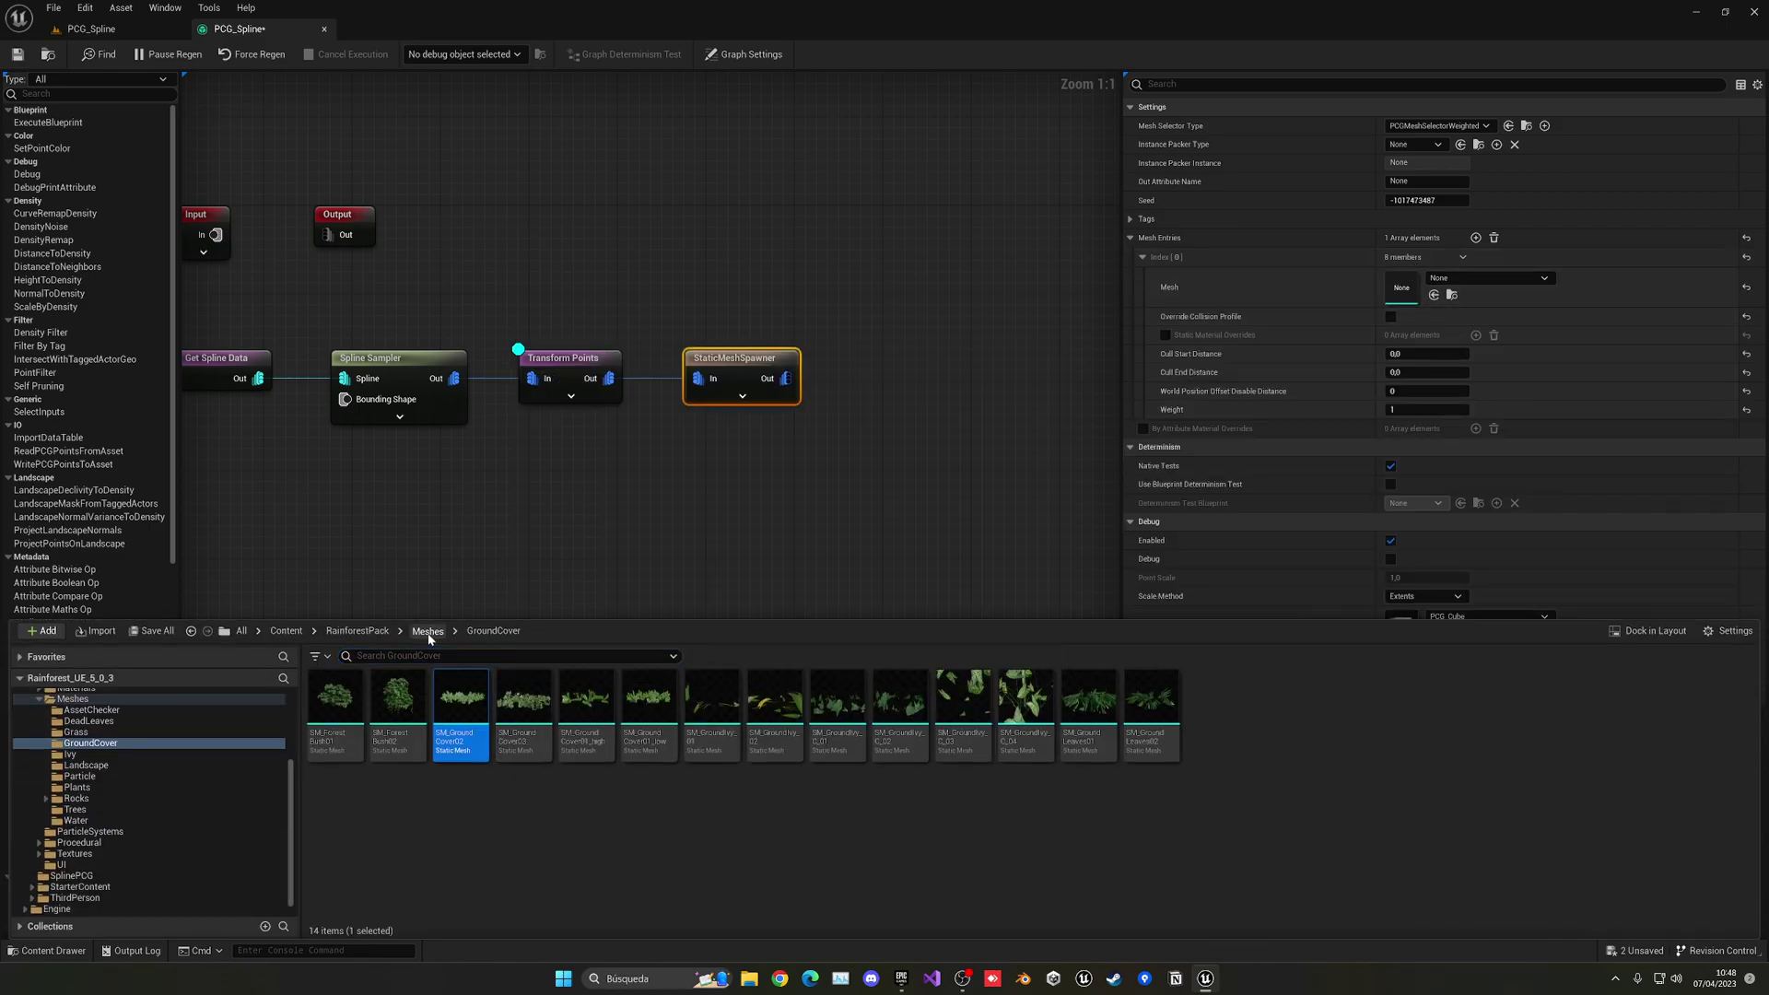
{"action": "left_click", "coordinate": [428, 631]}
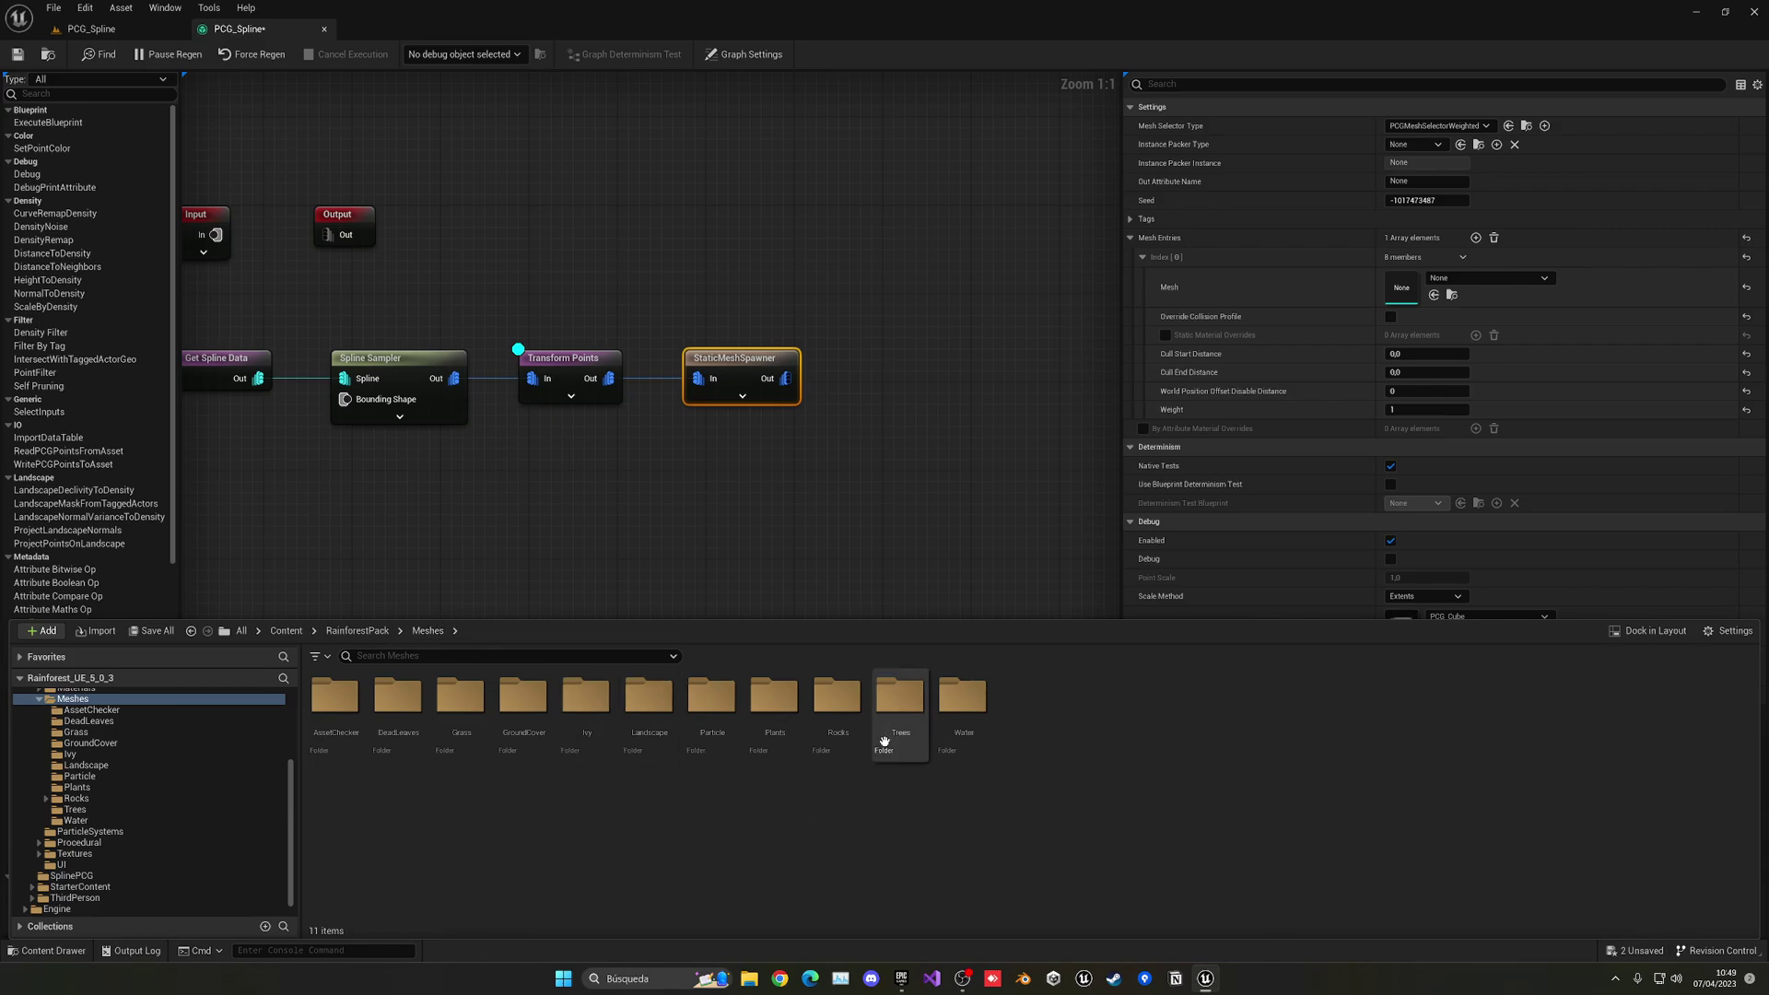
{"action": "double_click", "coordinate": [900, 700]}
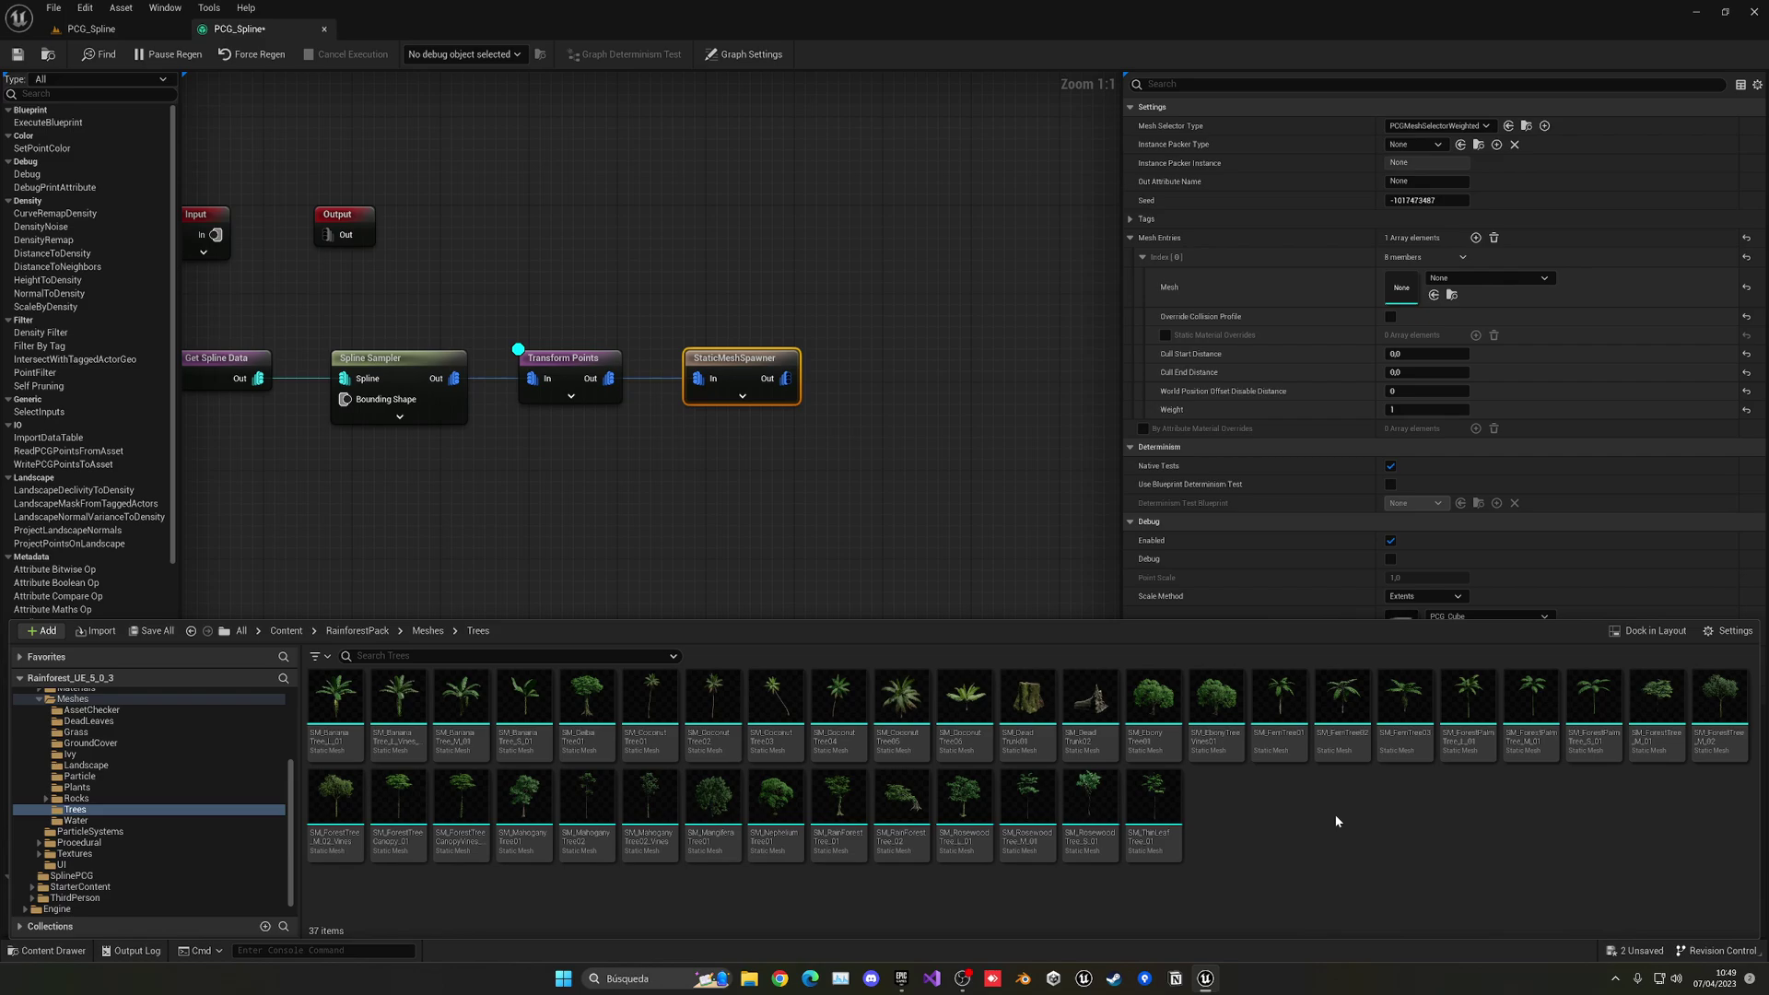
{"action": "left_click", "coordinate": [461, 705]}
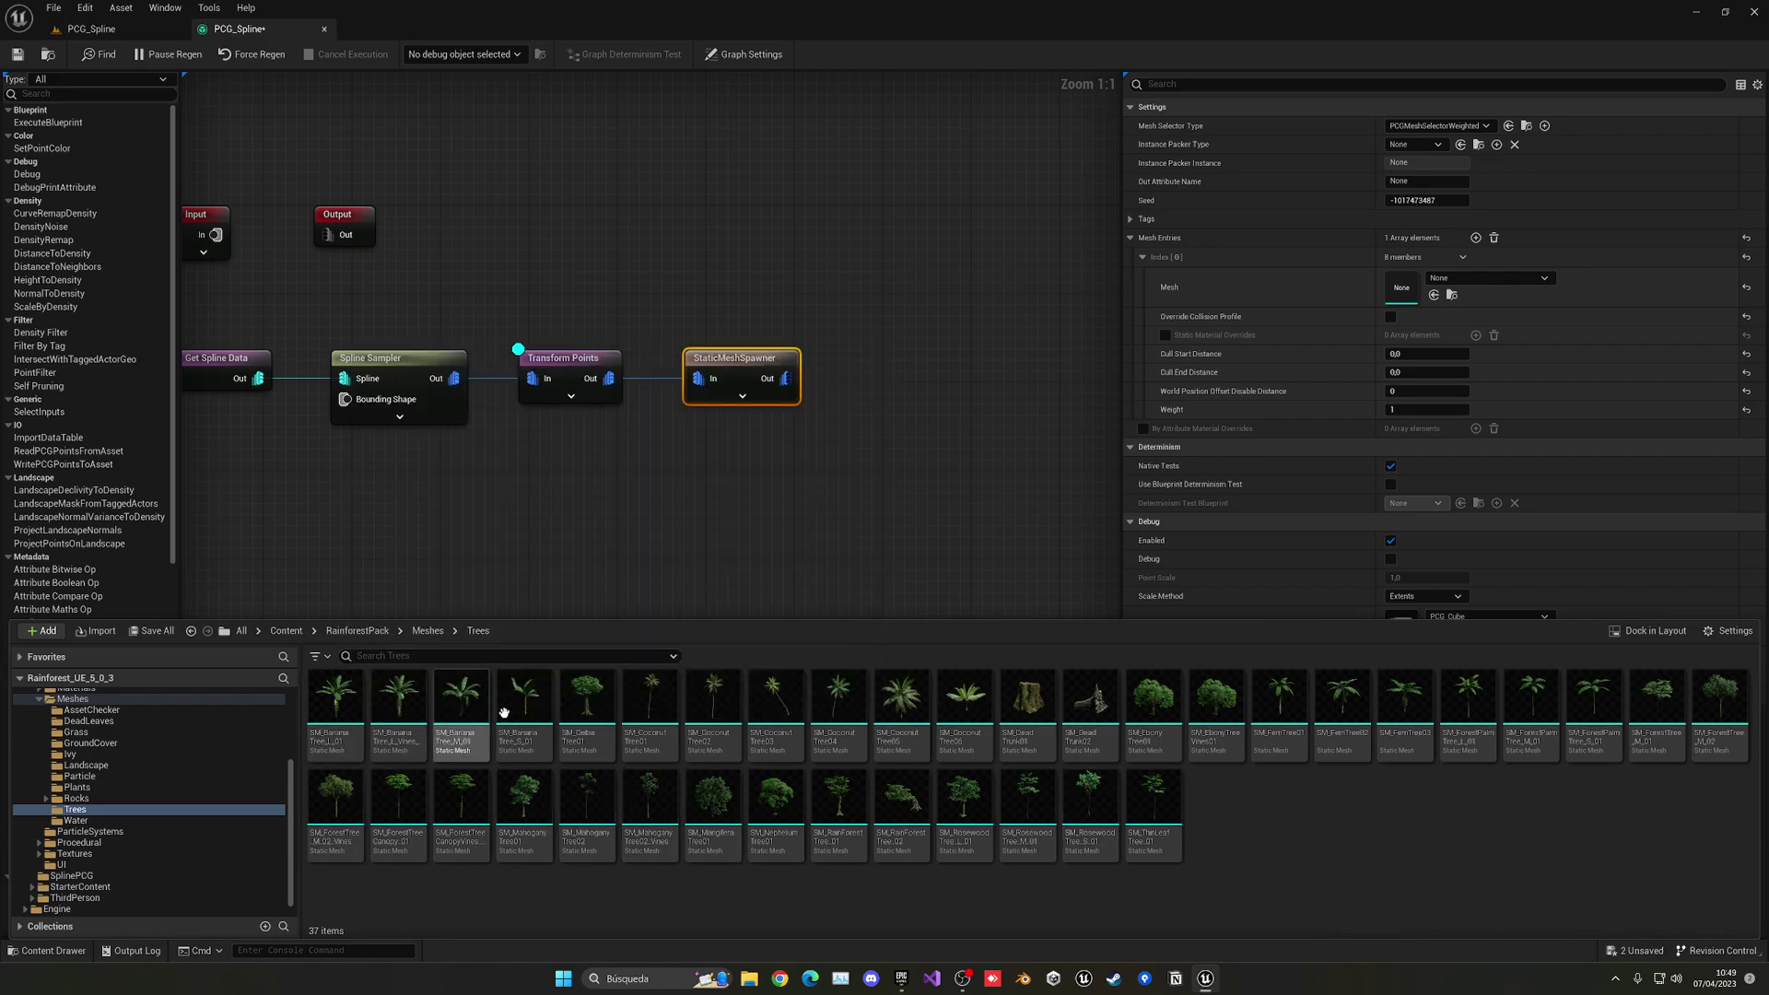
{"action": "left_click_drag", "start_coordinate": [992, 677], "coordinate": [1475, 286]}
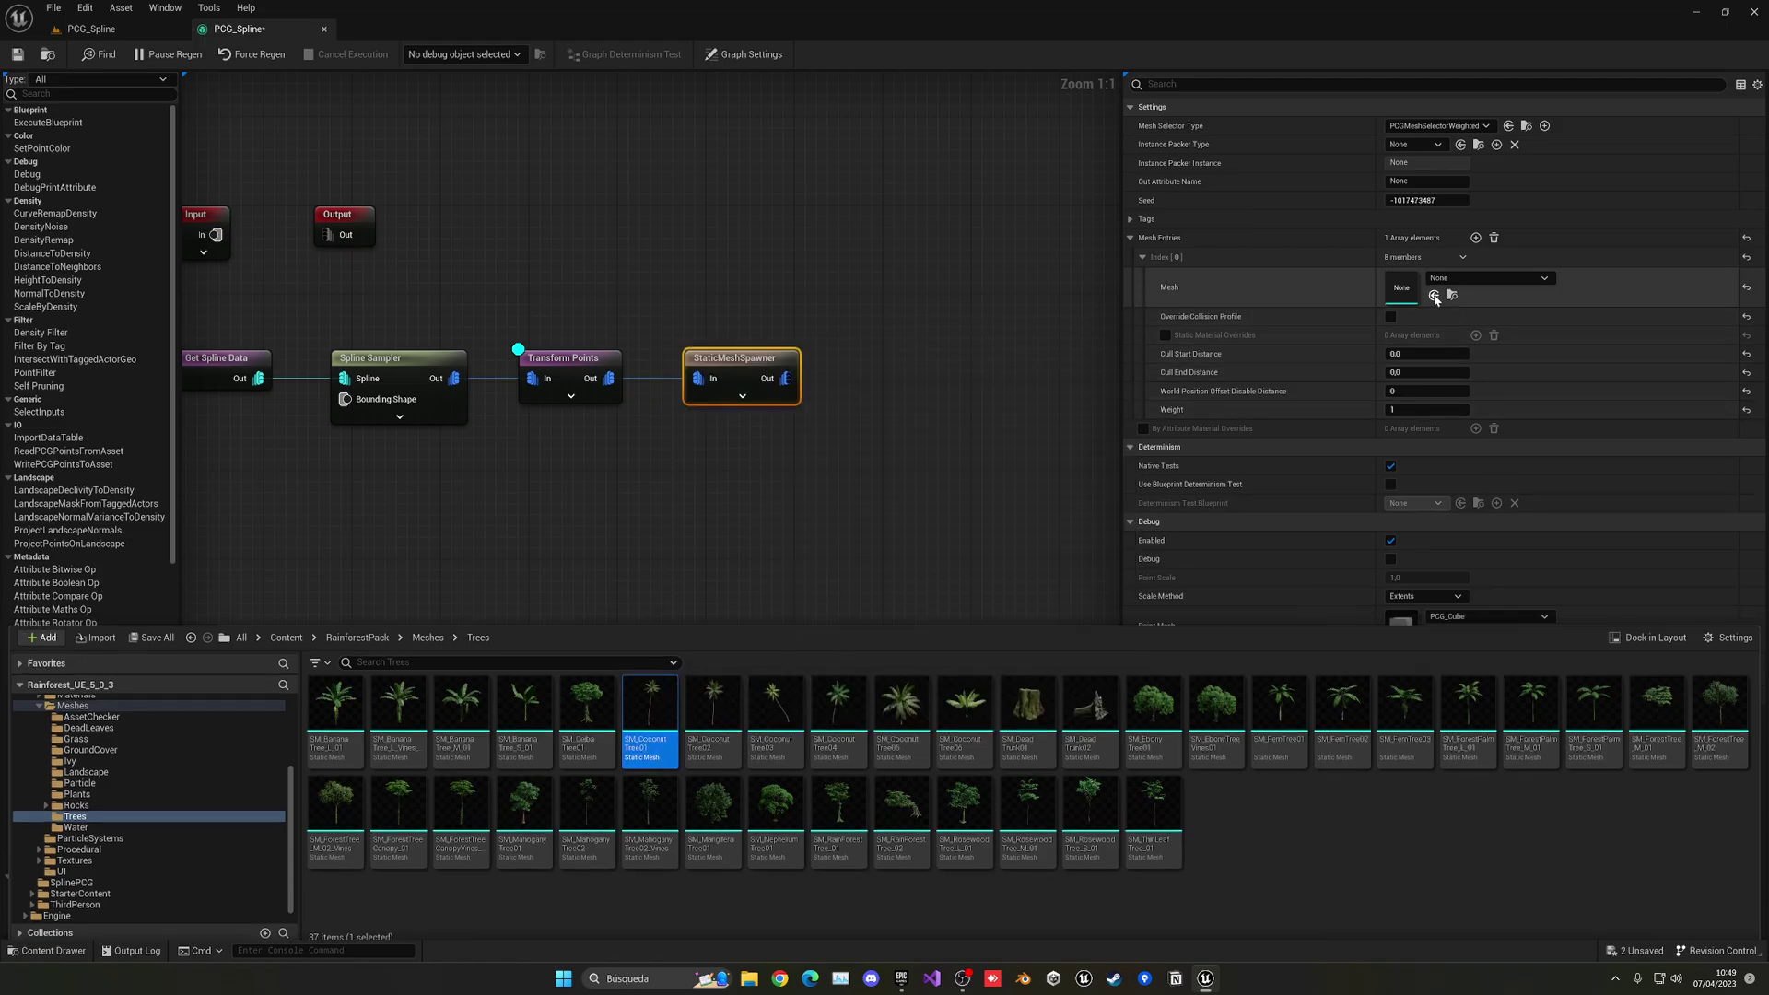
Step: Inspect the density of the spawned palm trees in the level and review the Transform Points node's settings
{"action": "left_click", "coordinate": [92, 29]}
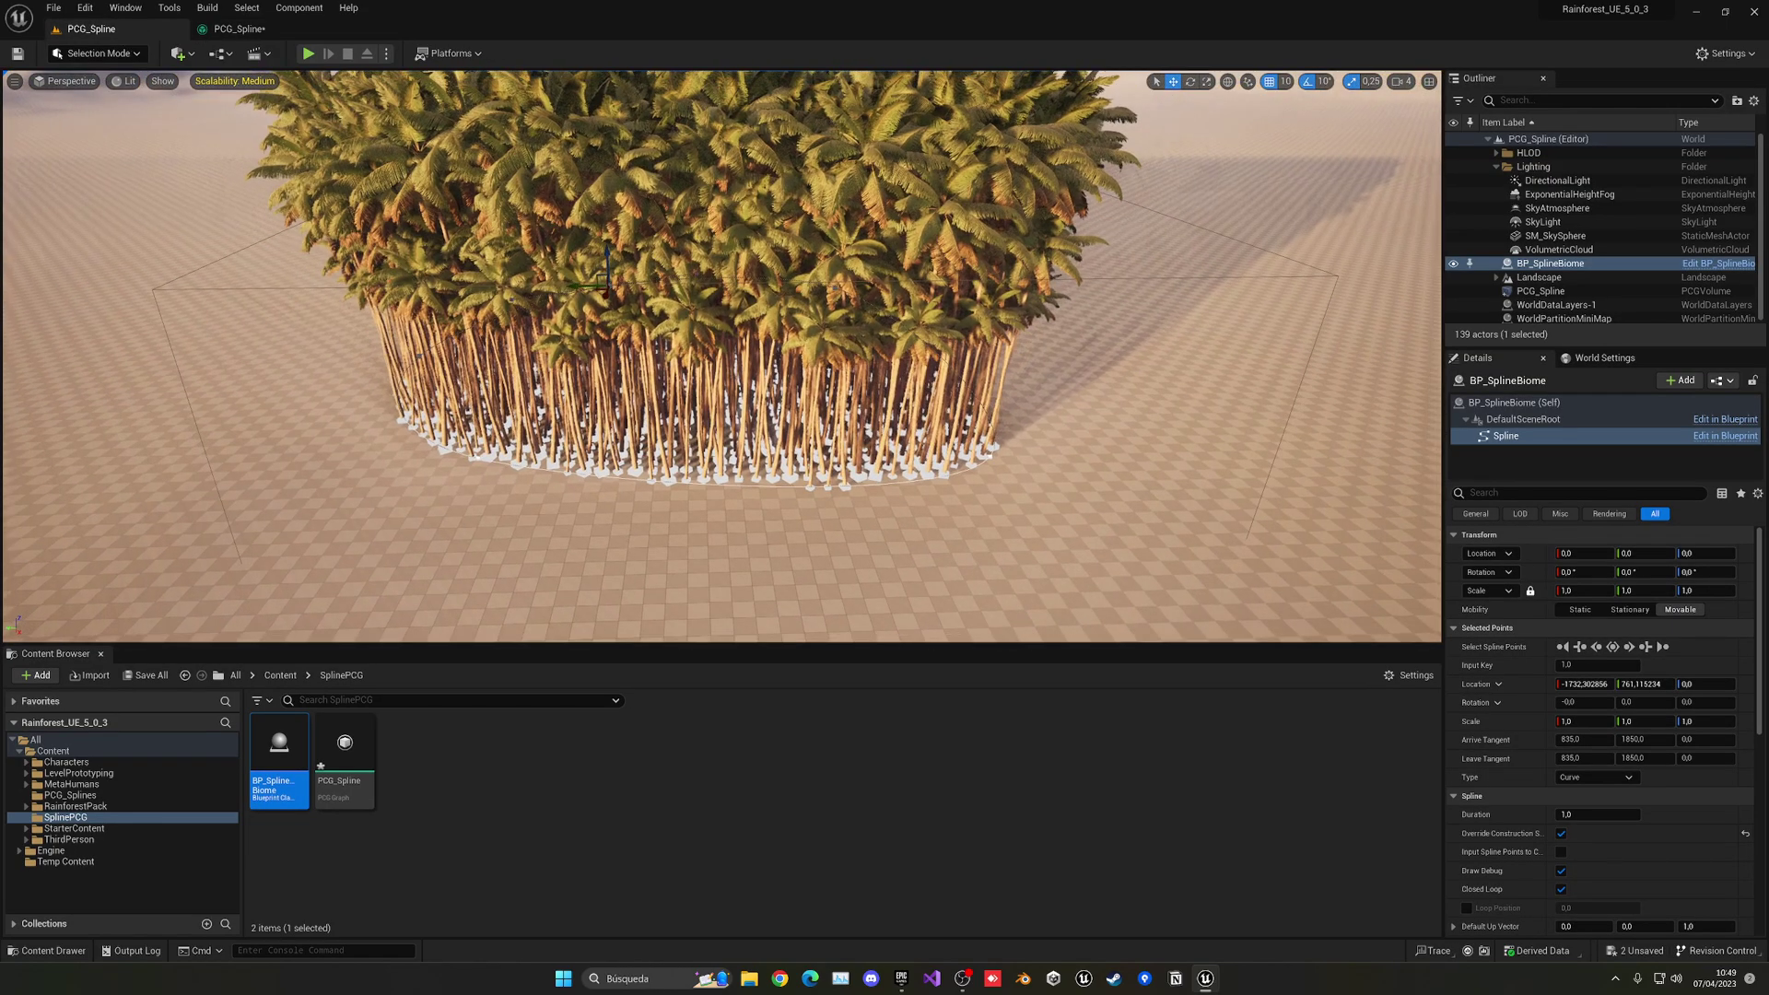
{"action": "right_click_drag", "start_coordinate": [722, 356], "coordinate": [594, 309]}
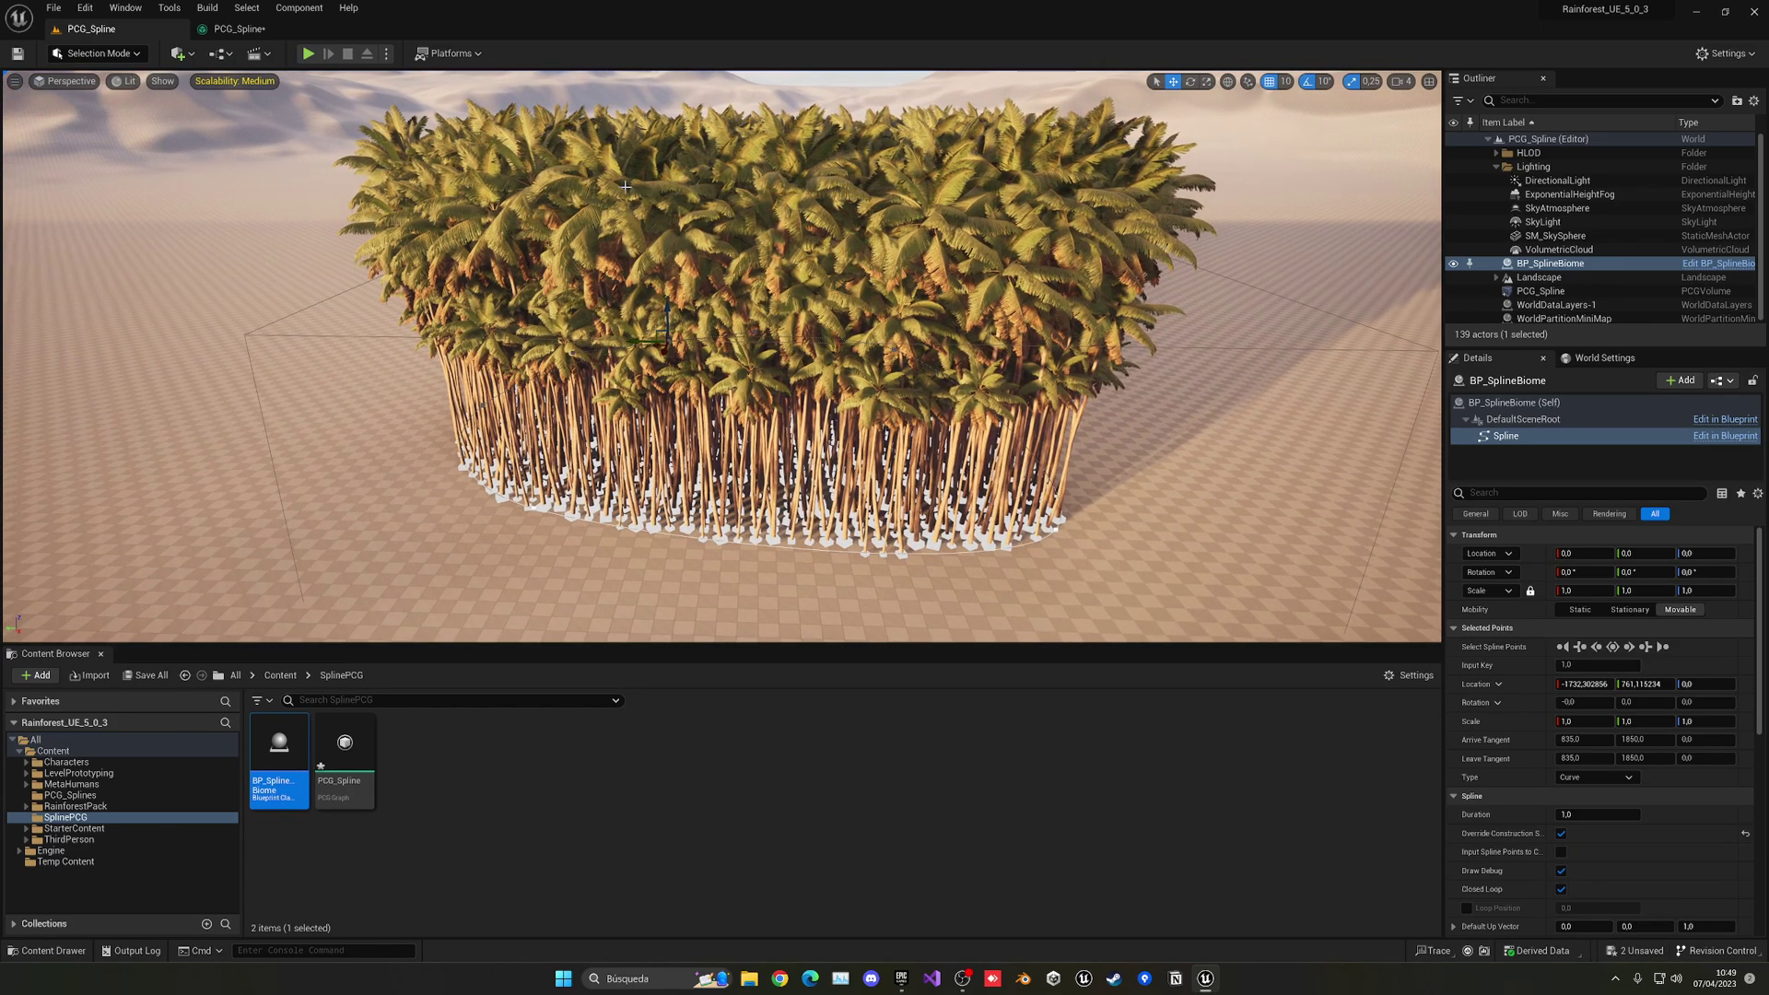
{"action": "right_click_drag", "start_coordinate": [678, 389], "coordinate": [714, 428]}
{"action": "key", "text": "w"}
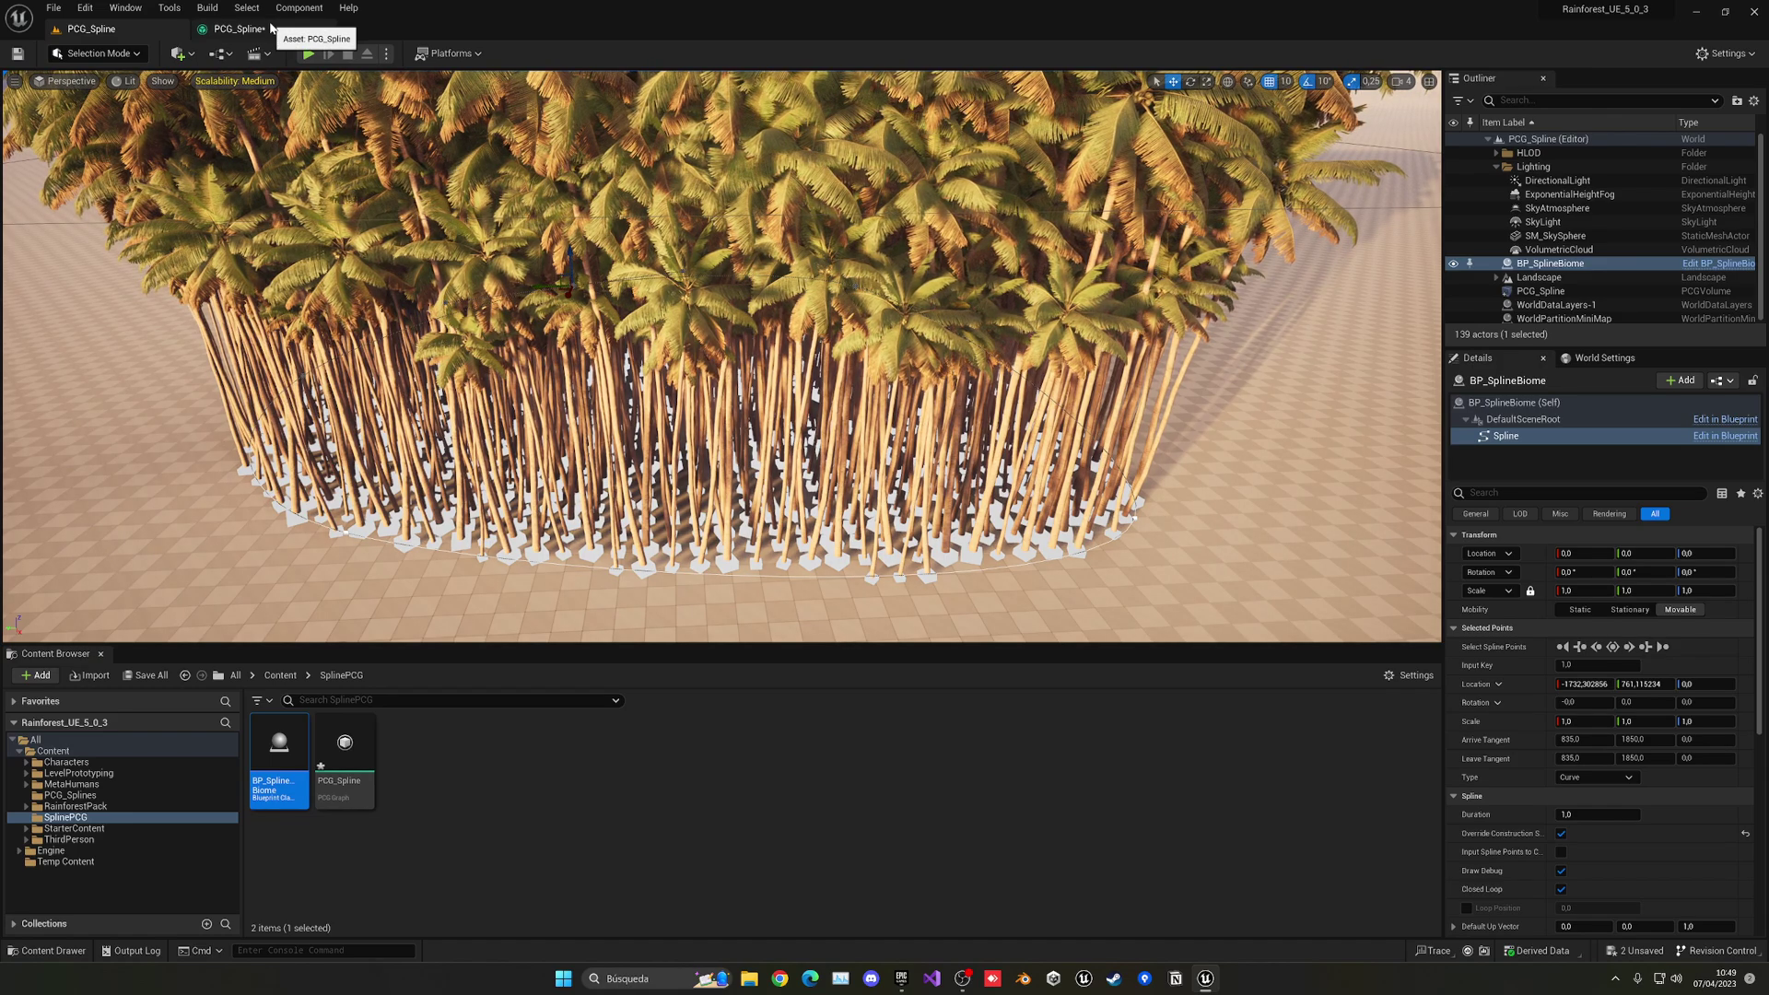
{"action": "left_click", "coordinate": [271, 27]}
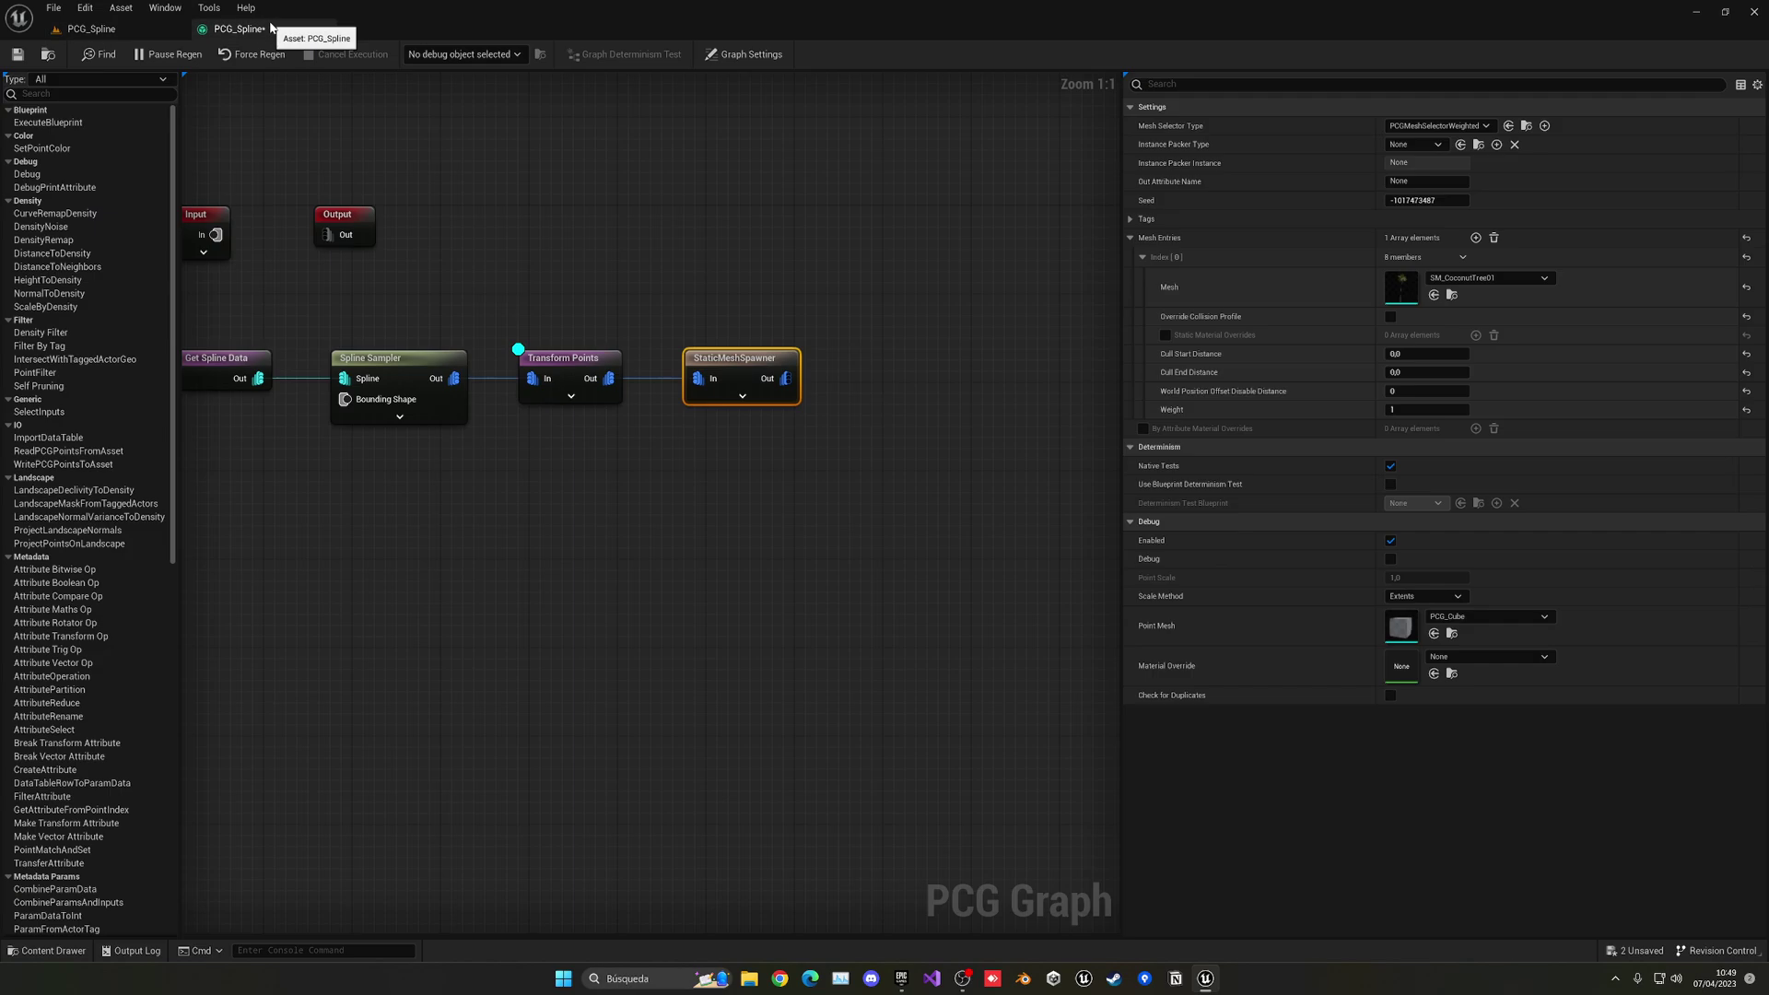
{"action": "left_click", "coordinate": [596, 356]}
{"action": "right_click_drag", "start_coordinate": [556, 373], "coordinate": [670, 379]}
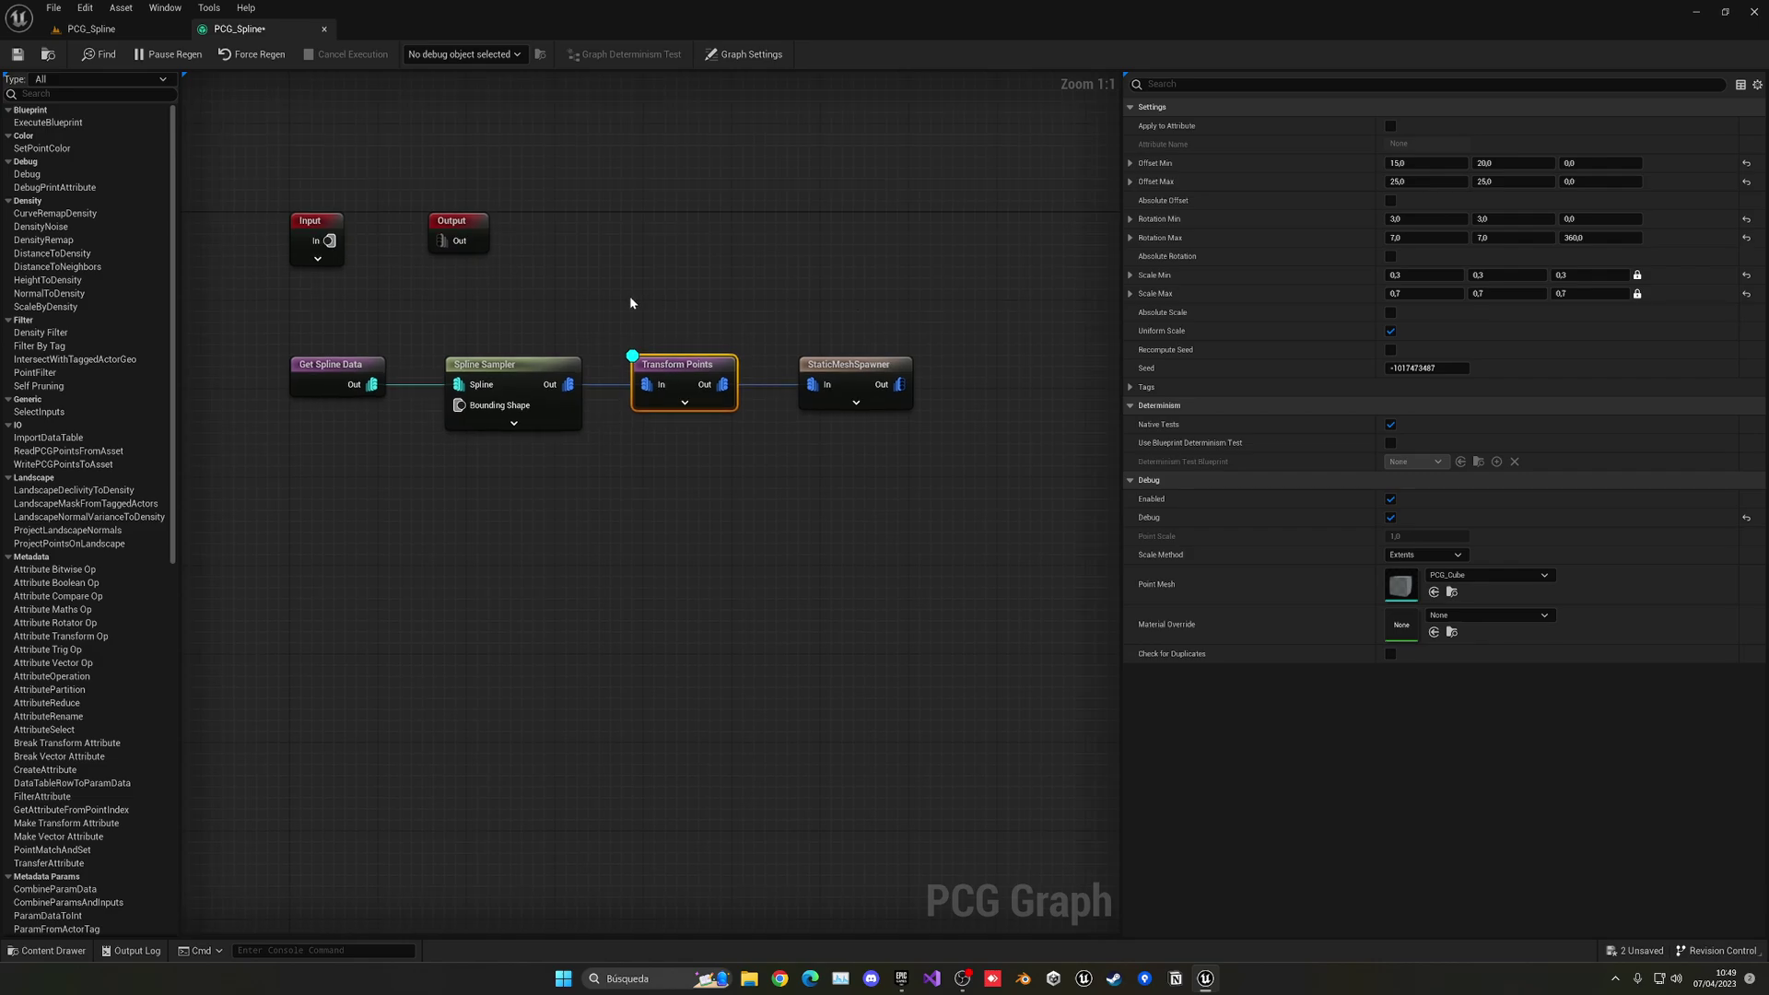
{"action": "left_click", "coordinate": [134, 35]}
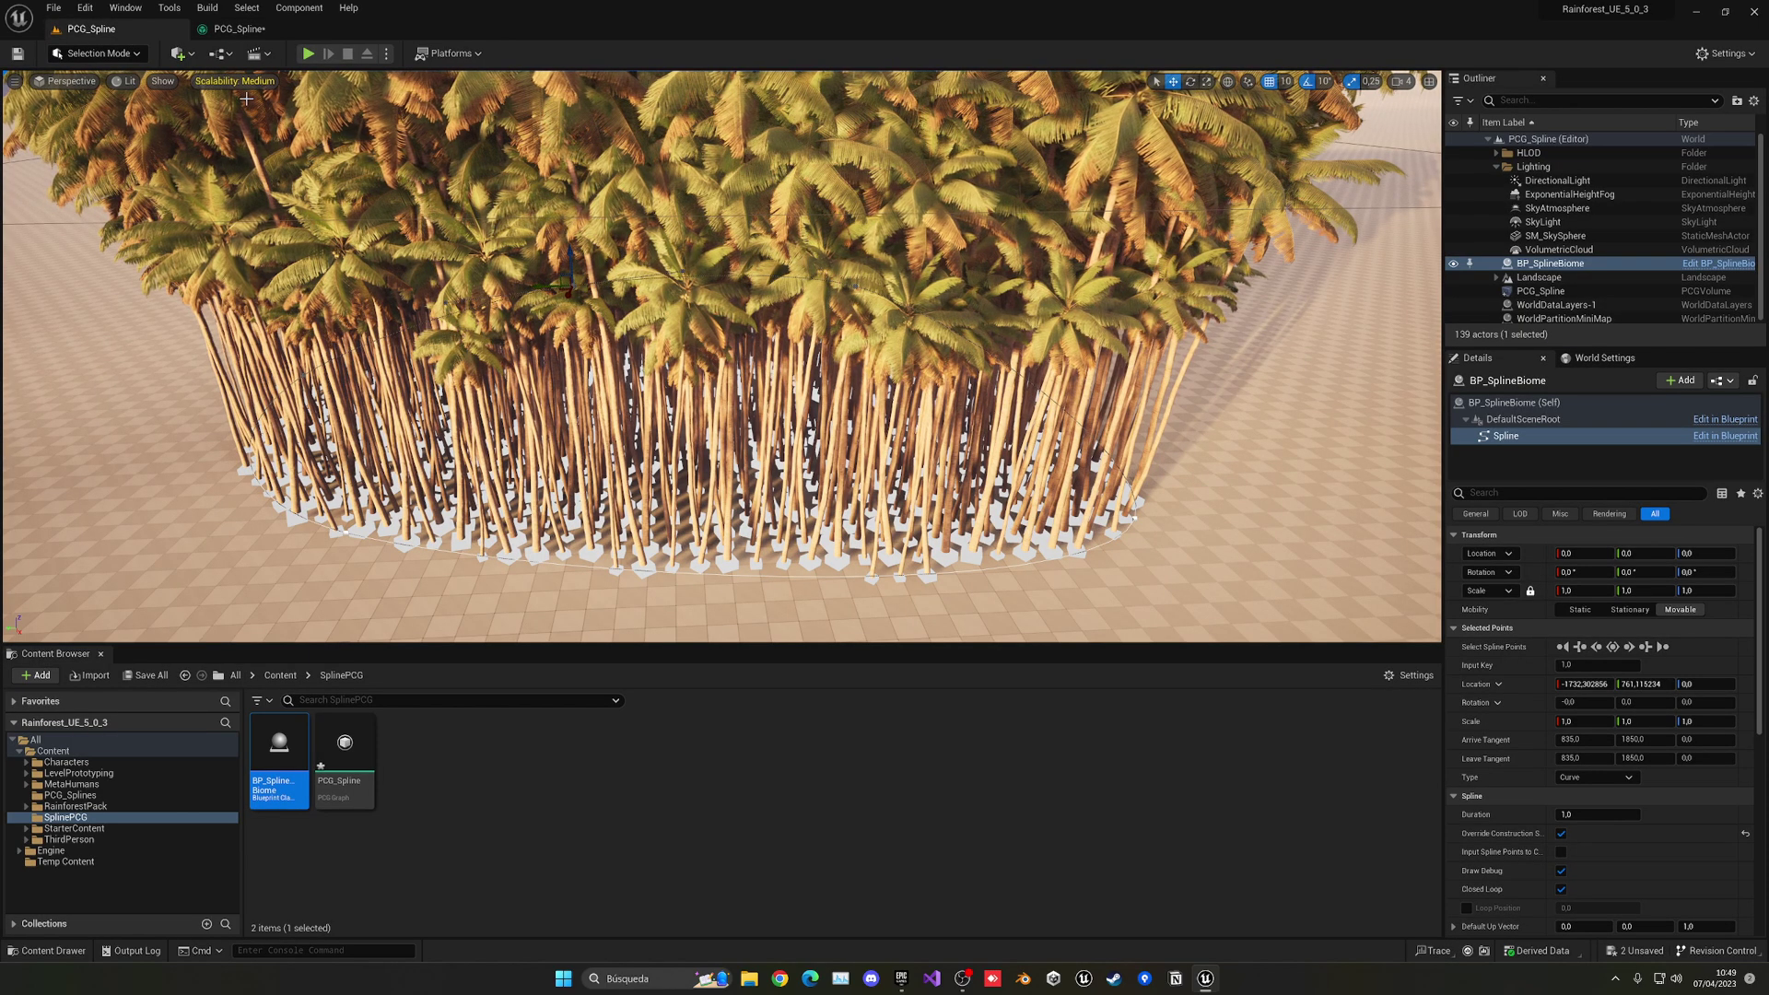
{"action": "left_click", "coordinate": [256, 32]}
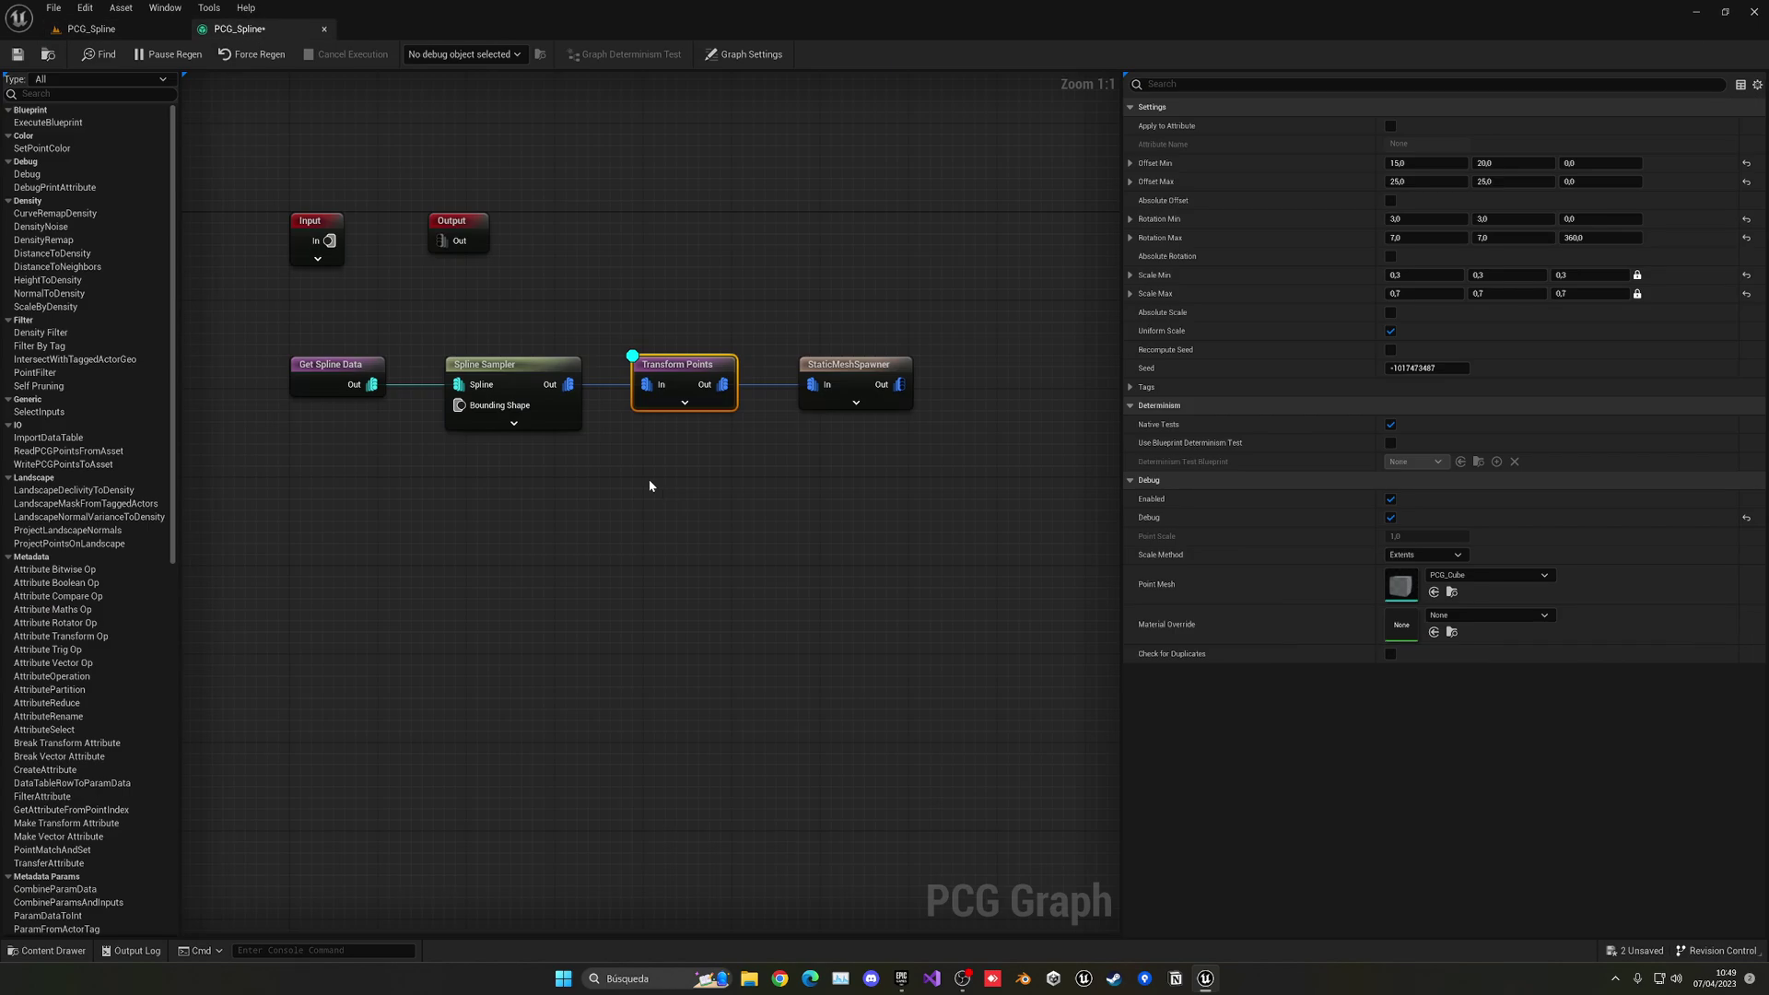
Step: Set the Spline Sampler node's Interior Sample Spacing to 200 and check the palm spacing in the level
{"action": "left_click", "coordinate": [519, 374]}
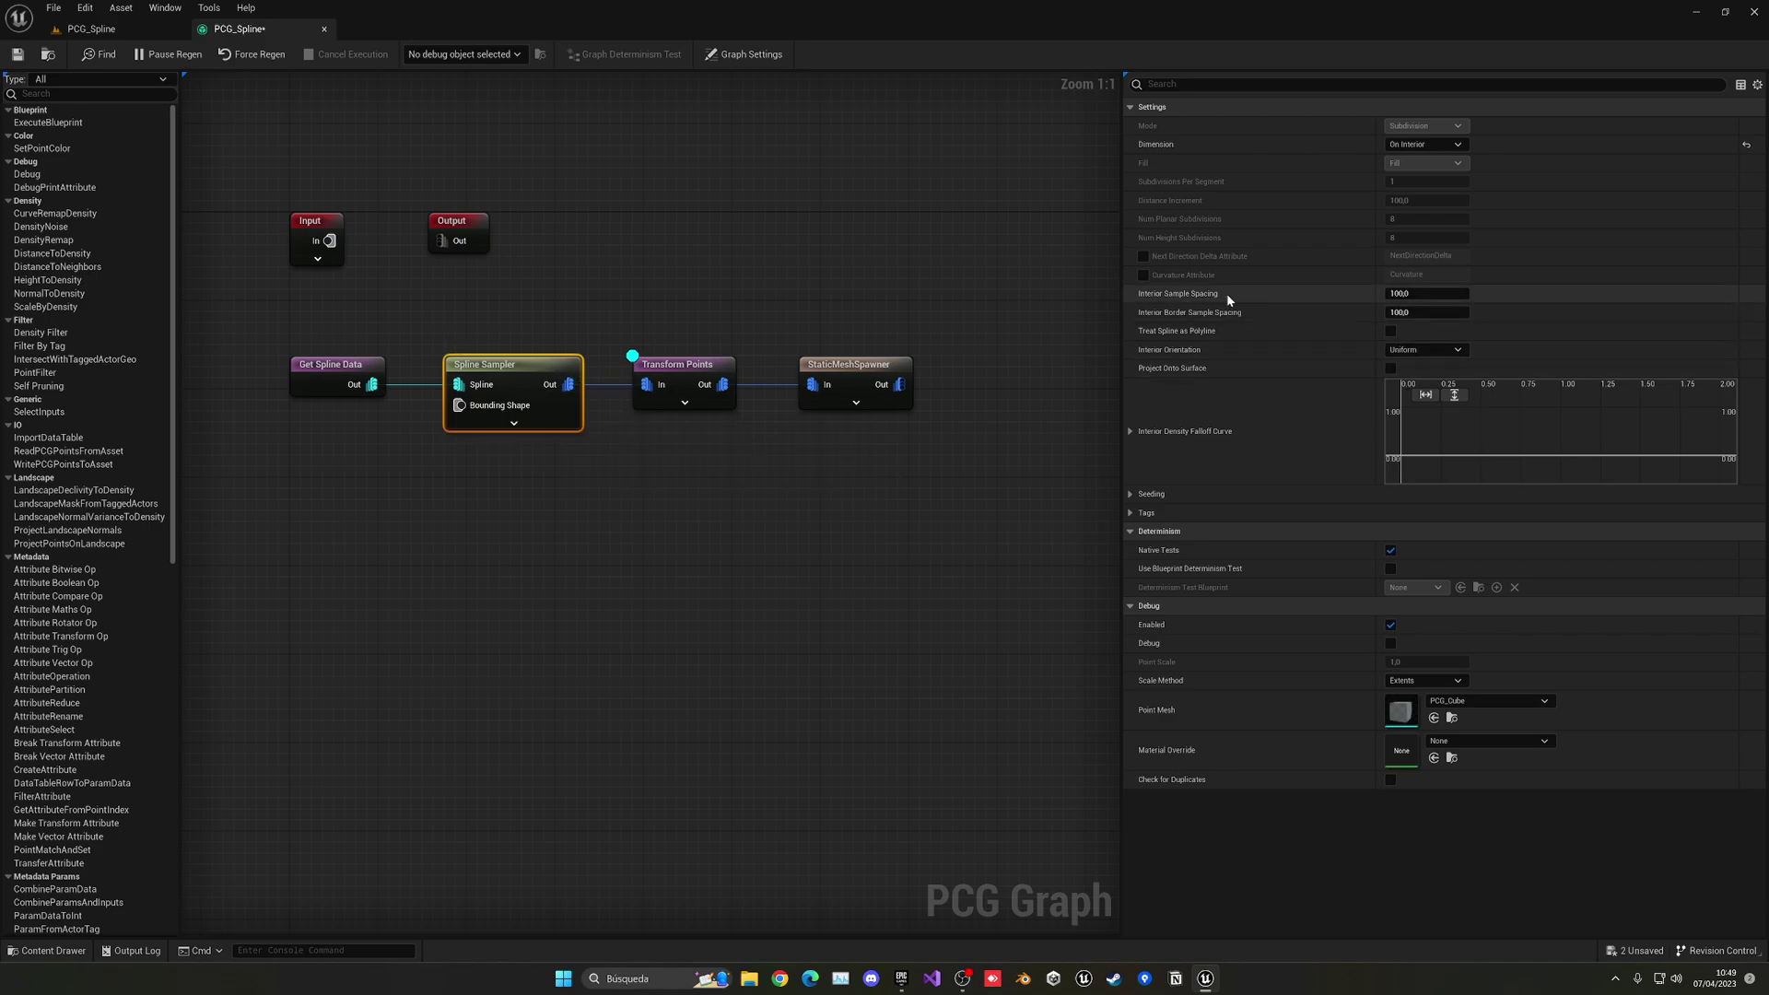
{"action": "left_click", "coordinate": [1405, 299]}
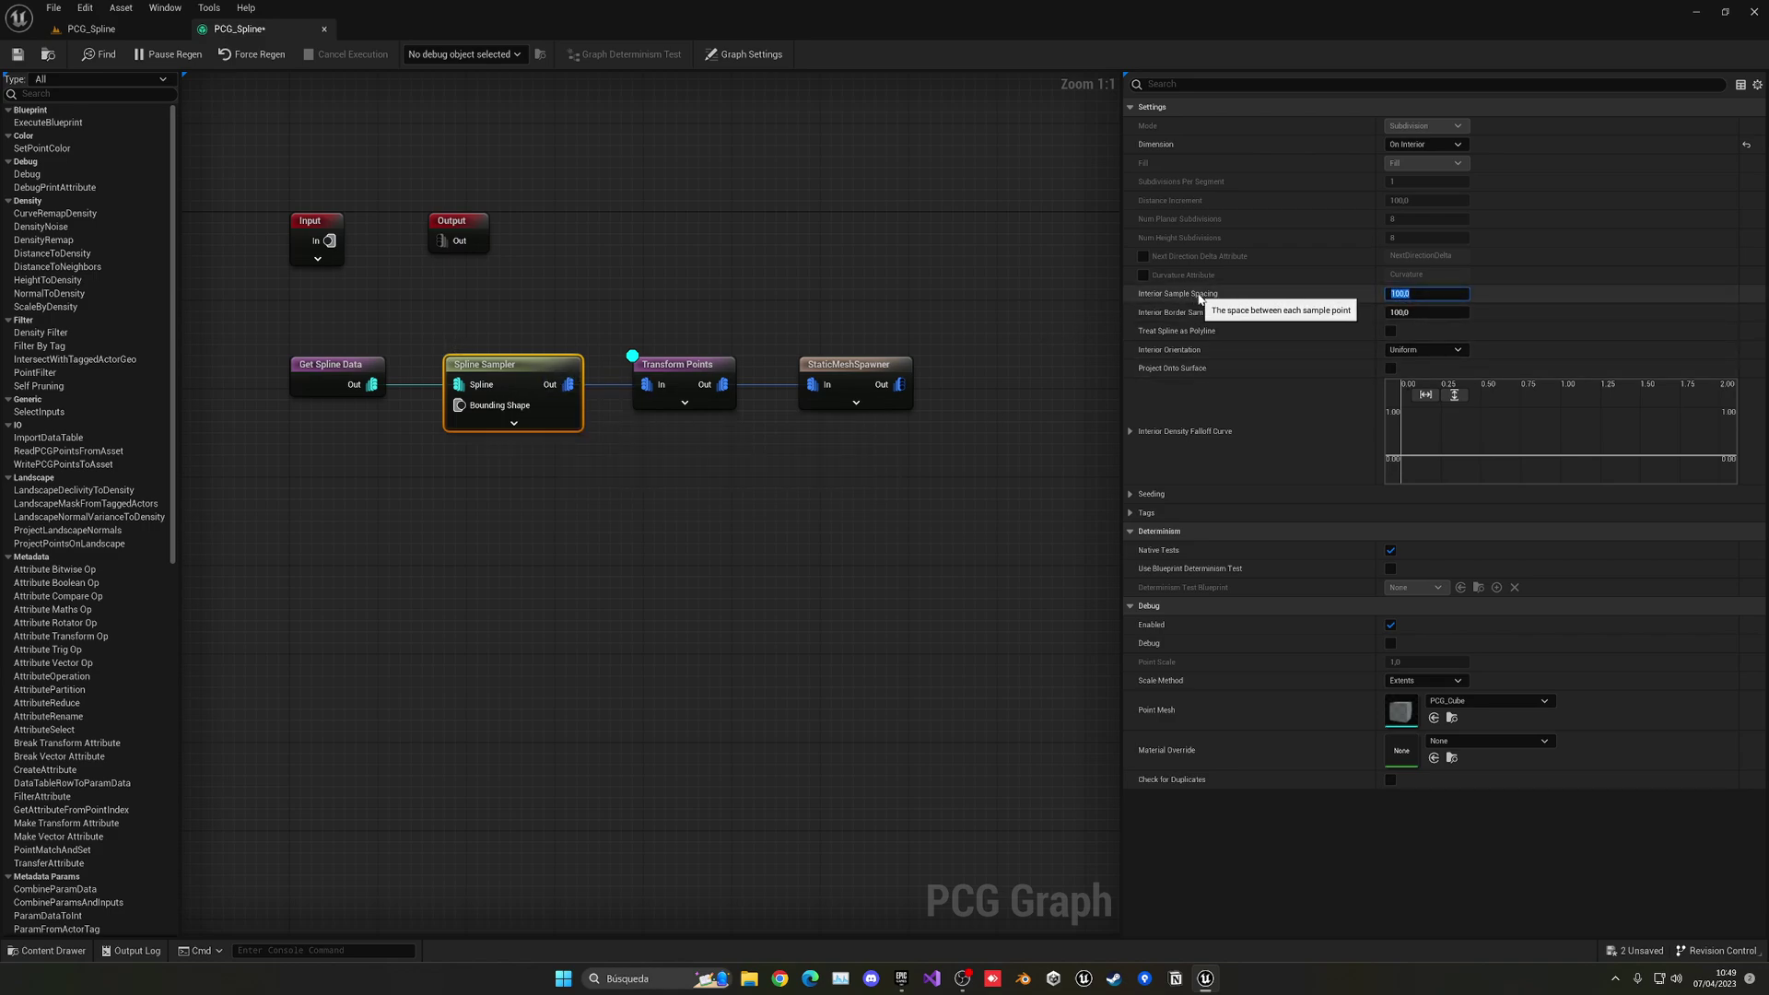
{"action": "type", "text": "2"}
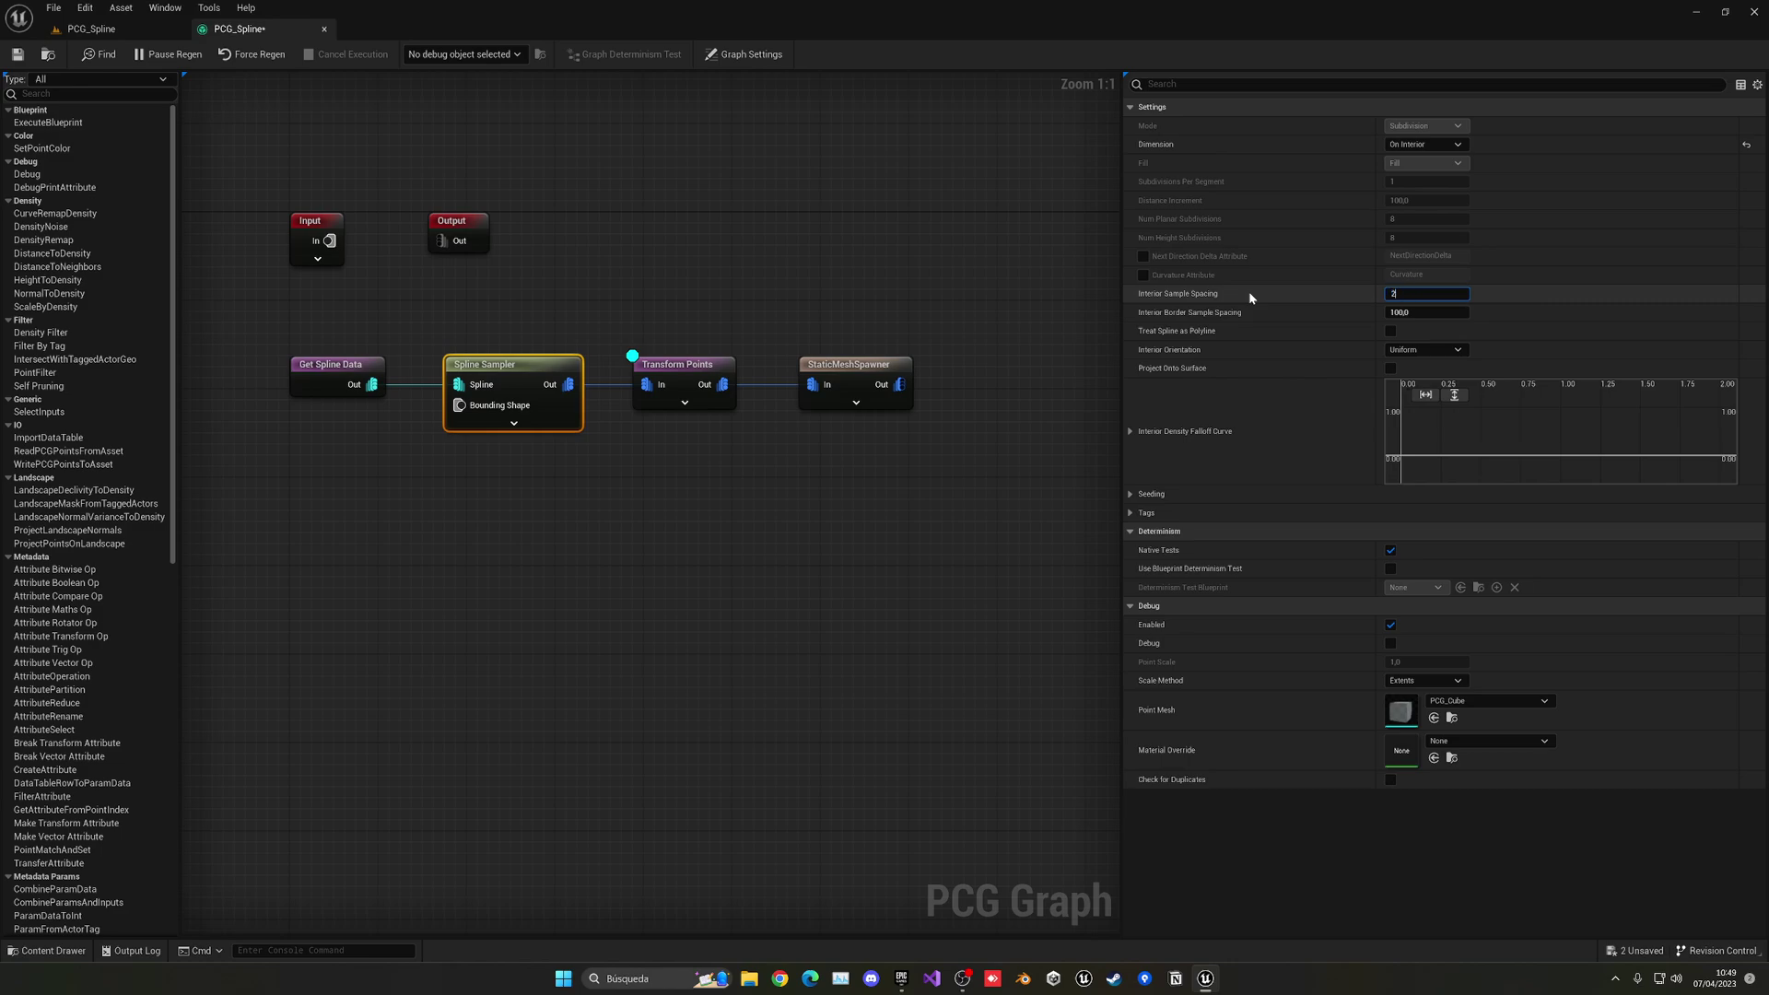
{"action": "type", "text": "00"}
{"action": "key", "text": "Return"}
{"action": "left_click", "coordinate": [115, 33]}
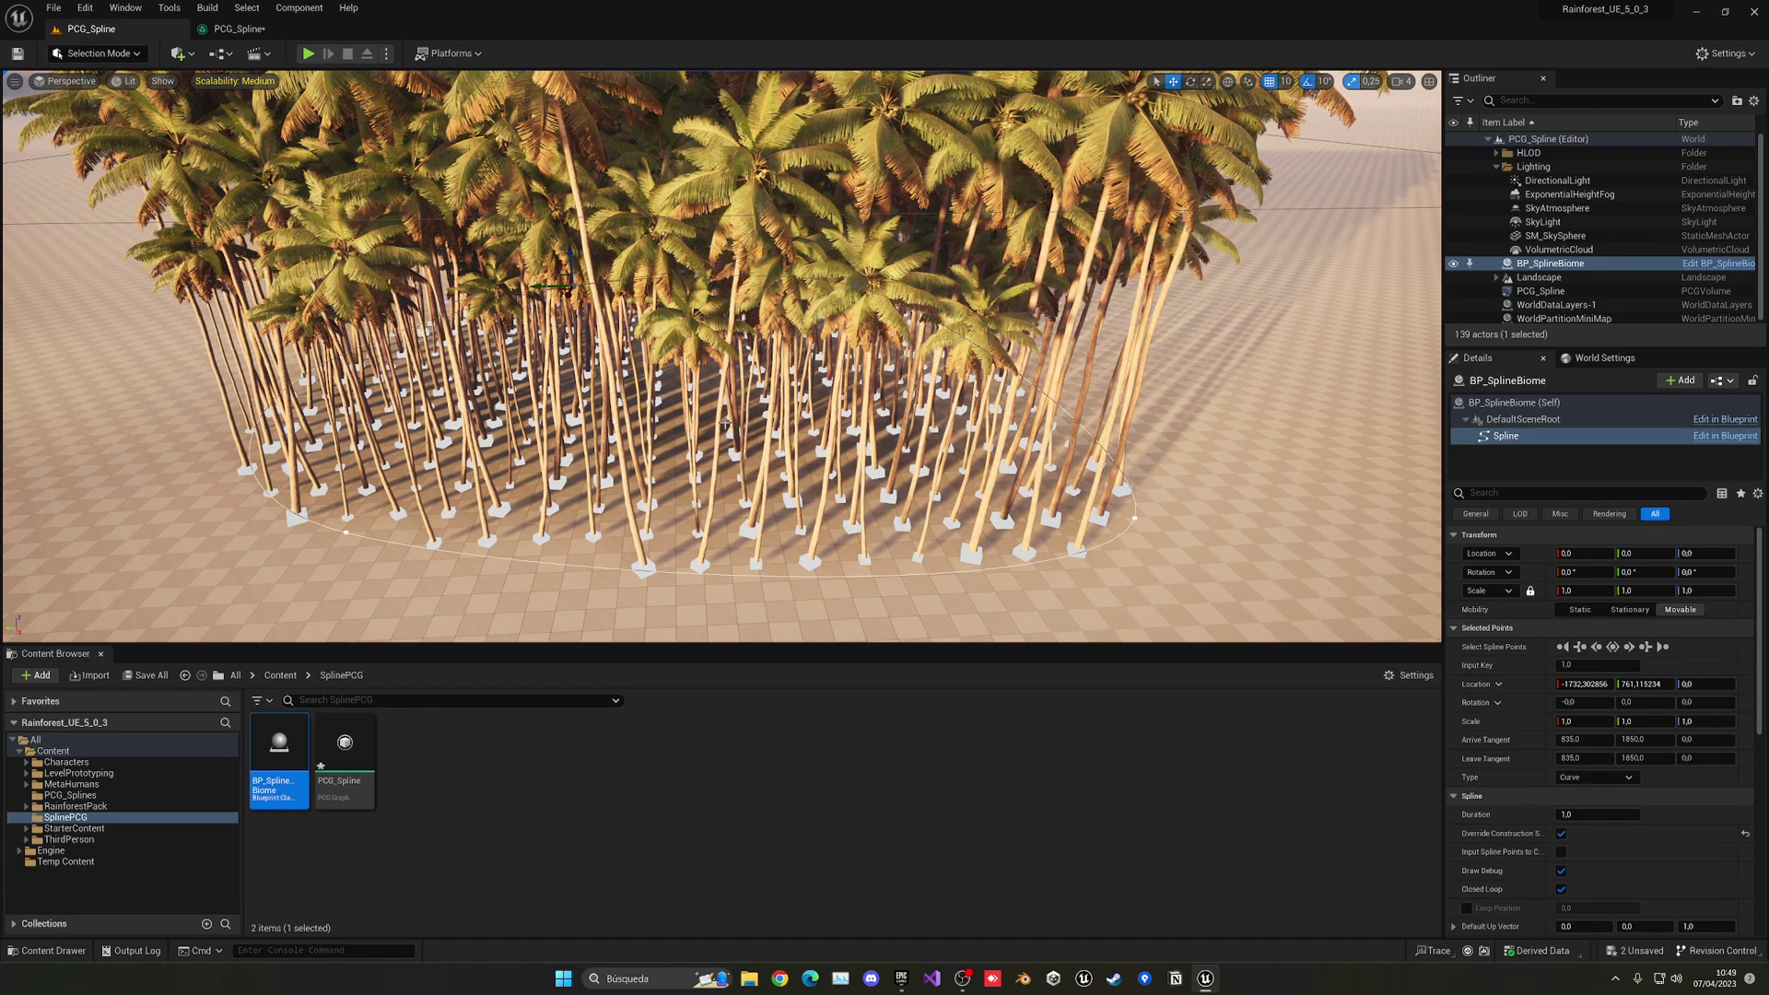
Step: Add a second mesh entry to the StaticMeshSpawner node and assign SM_BananaTree_L_01 as its mesh
{"action": "left_click", "coordinate": [242, 28]}
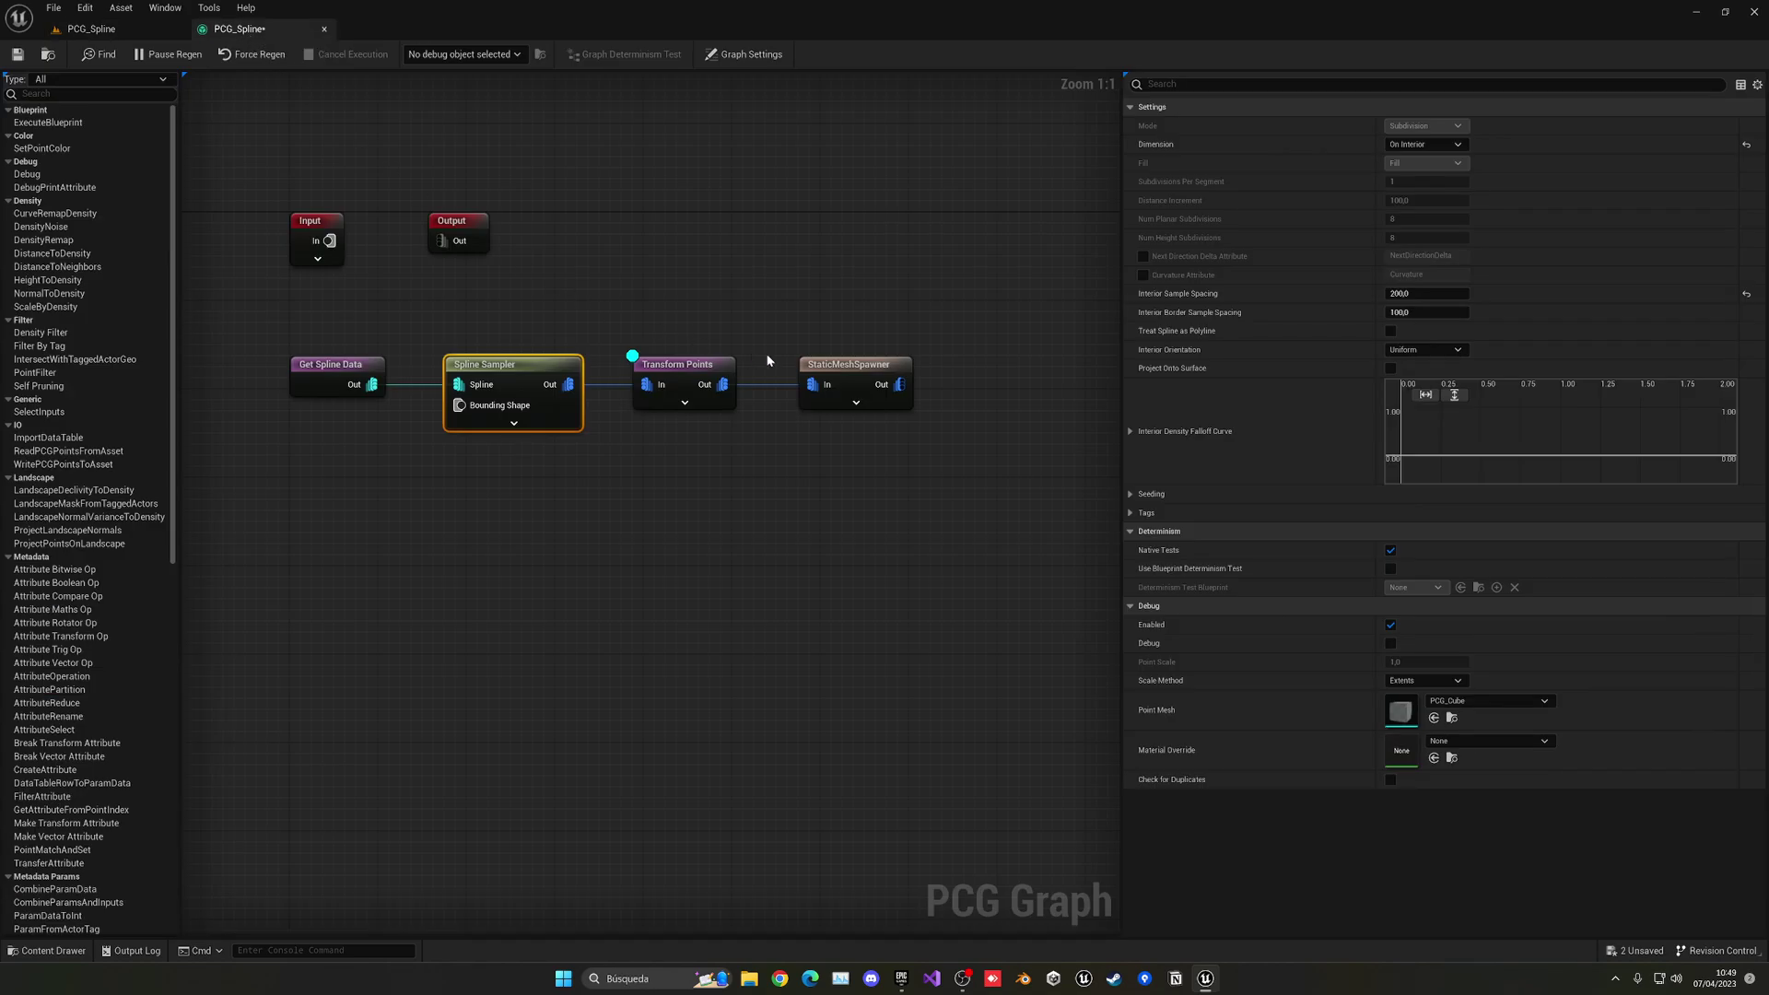
{"action": "left_click", "coordinate": [838, 365]}
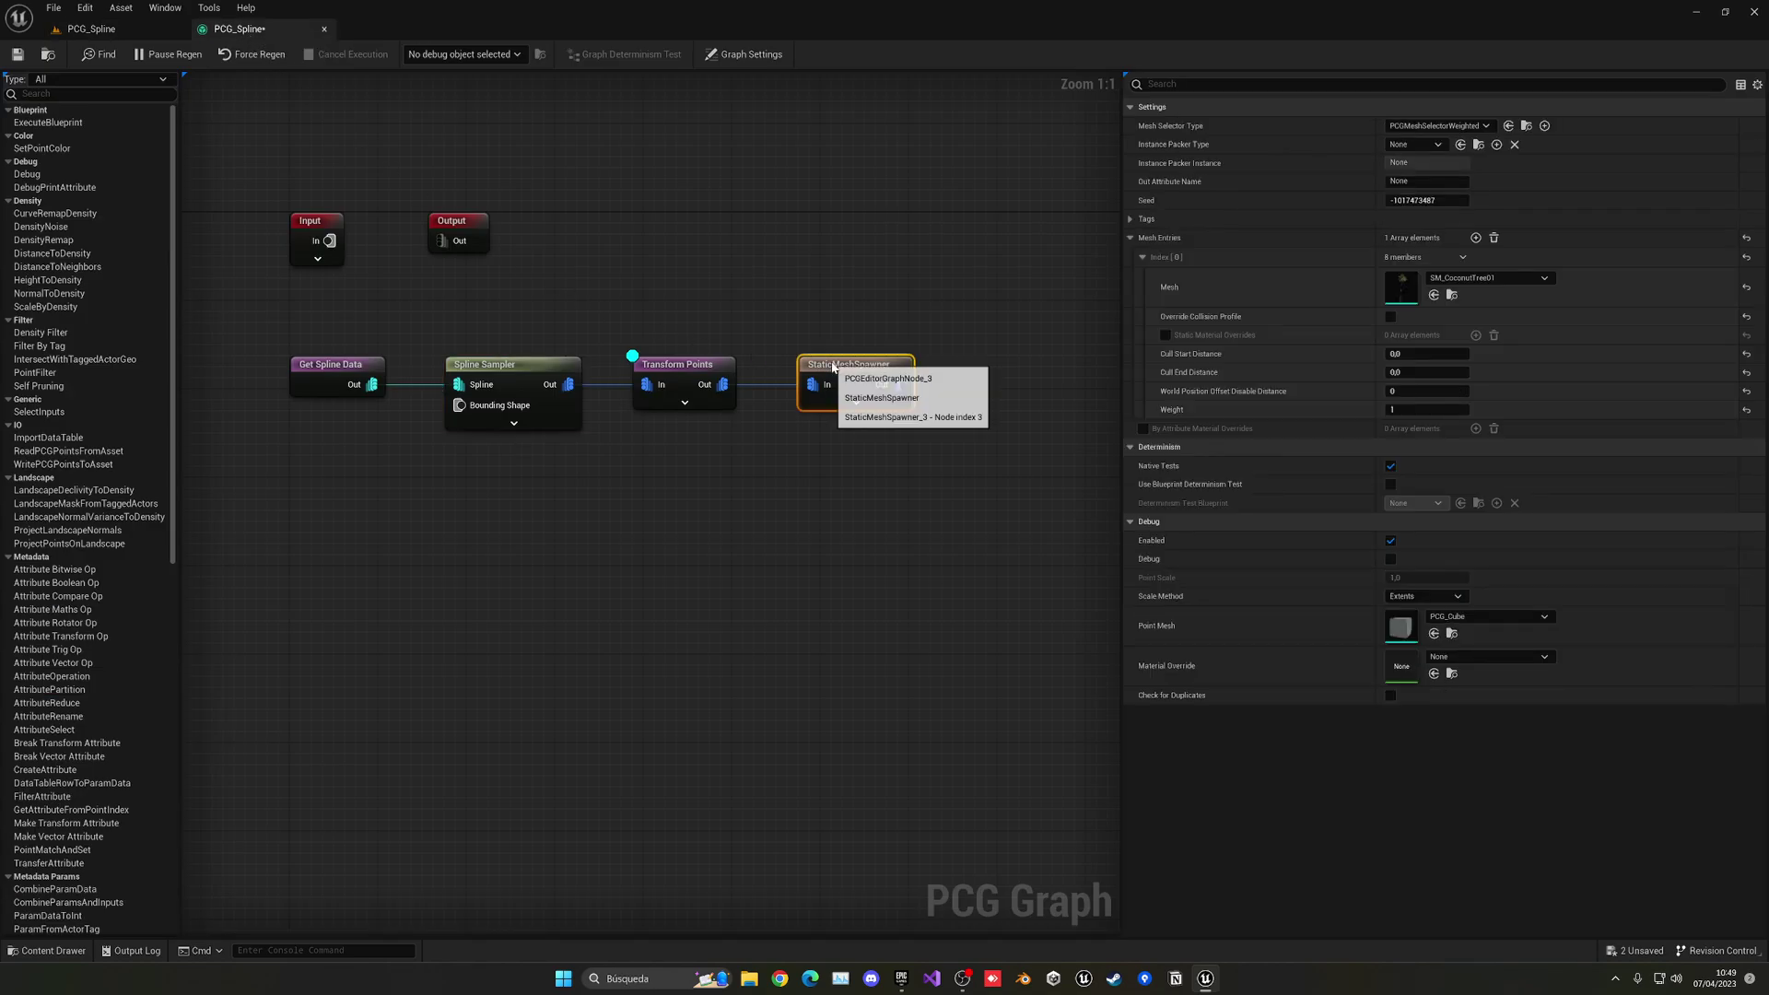
{"action": "left_click", "coordinate": [1142, 257]}
{"action": "left_click", "coordinate": [1475, 238]}
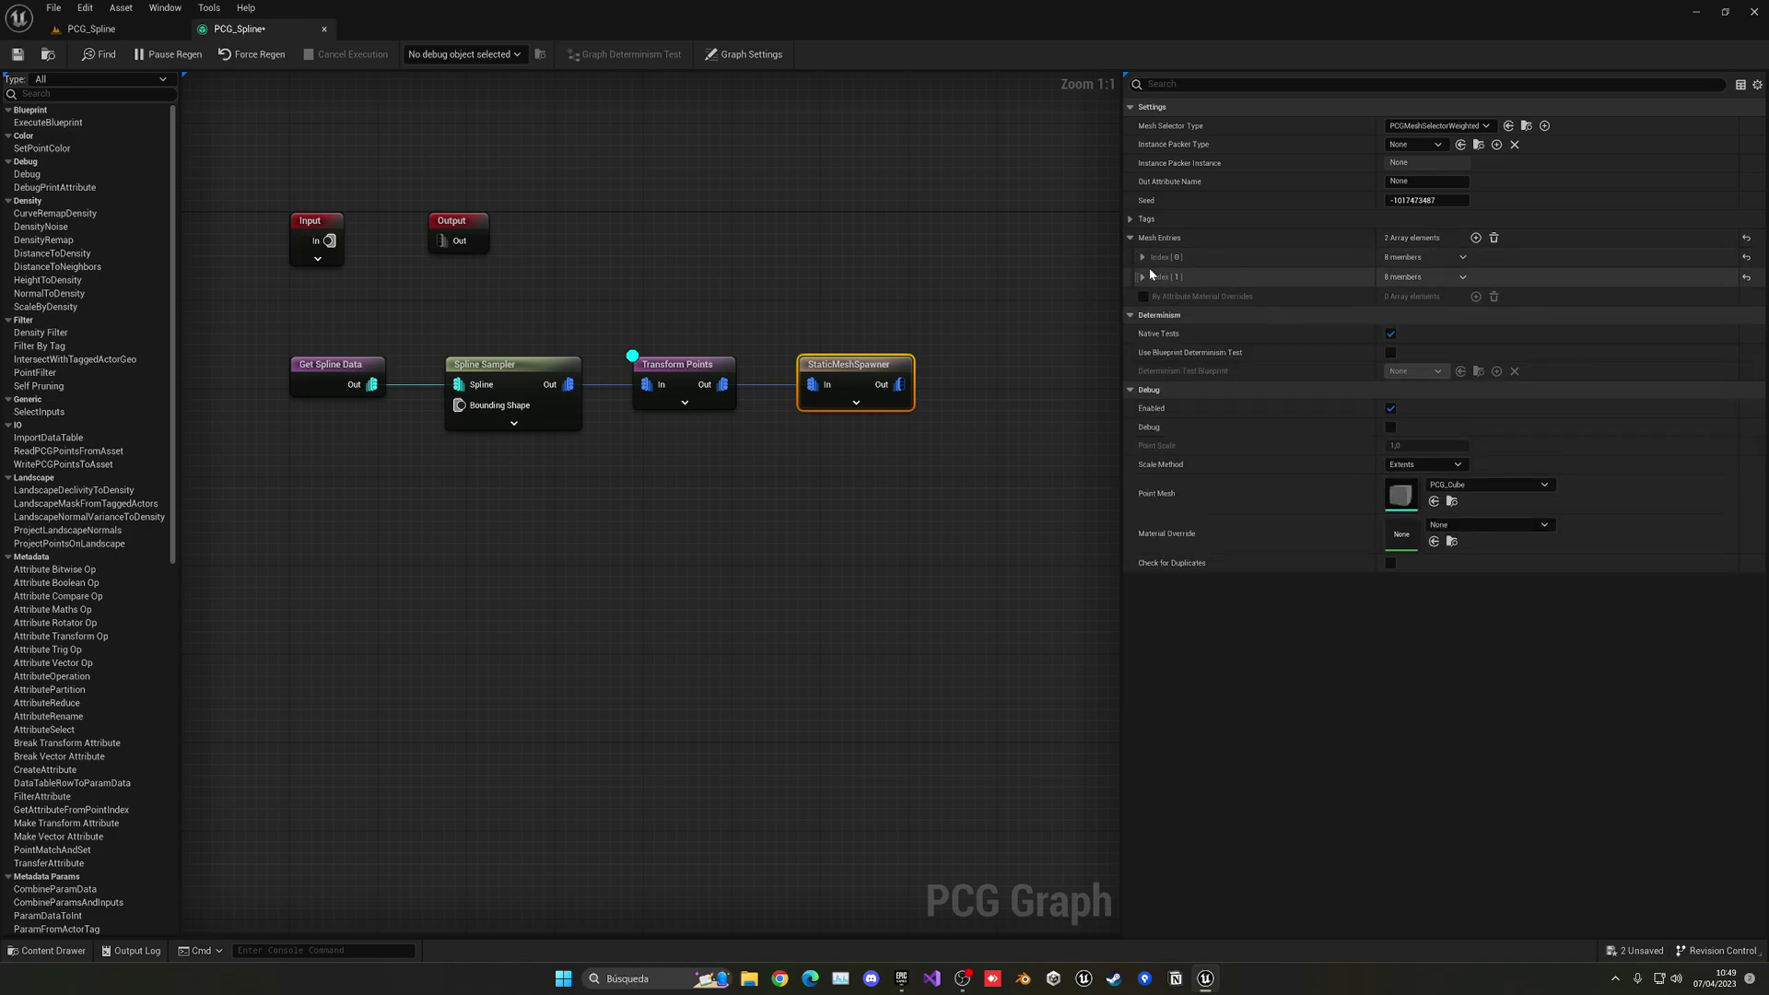
{"action": "left_click", "coordinate": [1149, 269]}
{"action": "key", "text": "ctrl+space"}
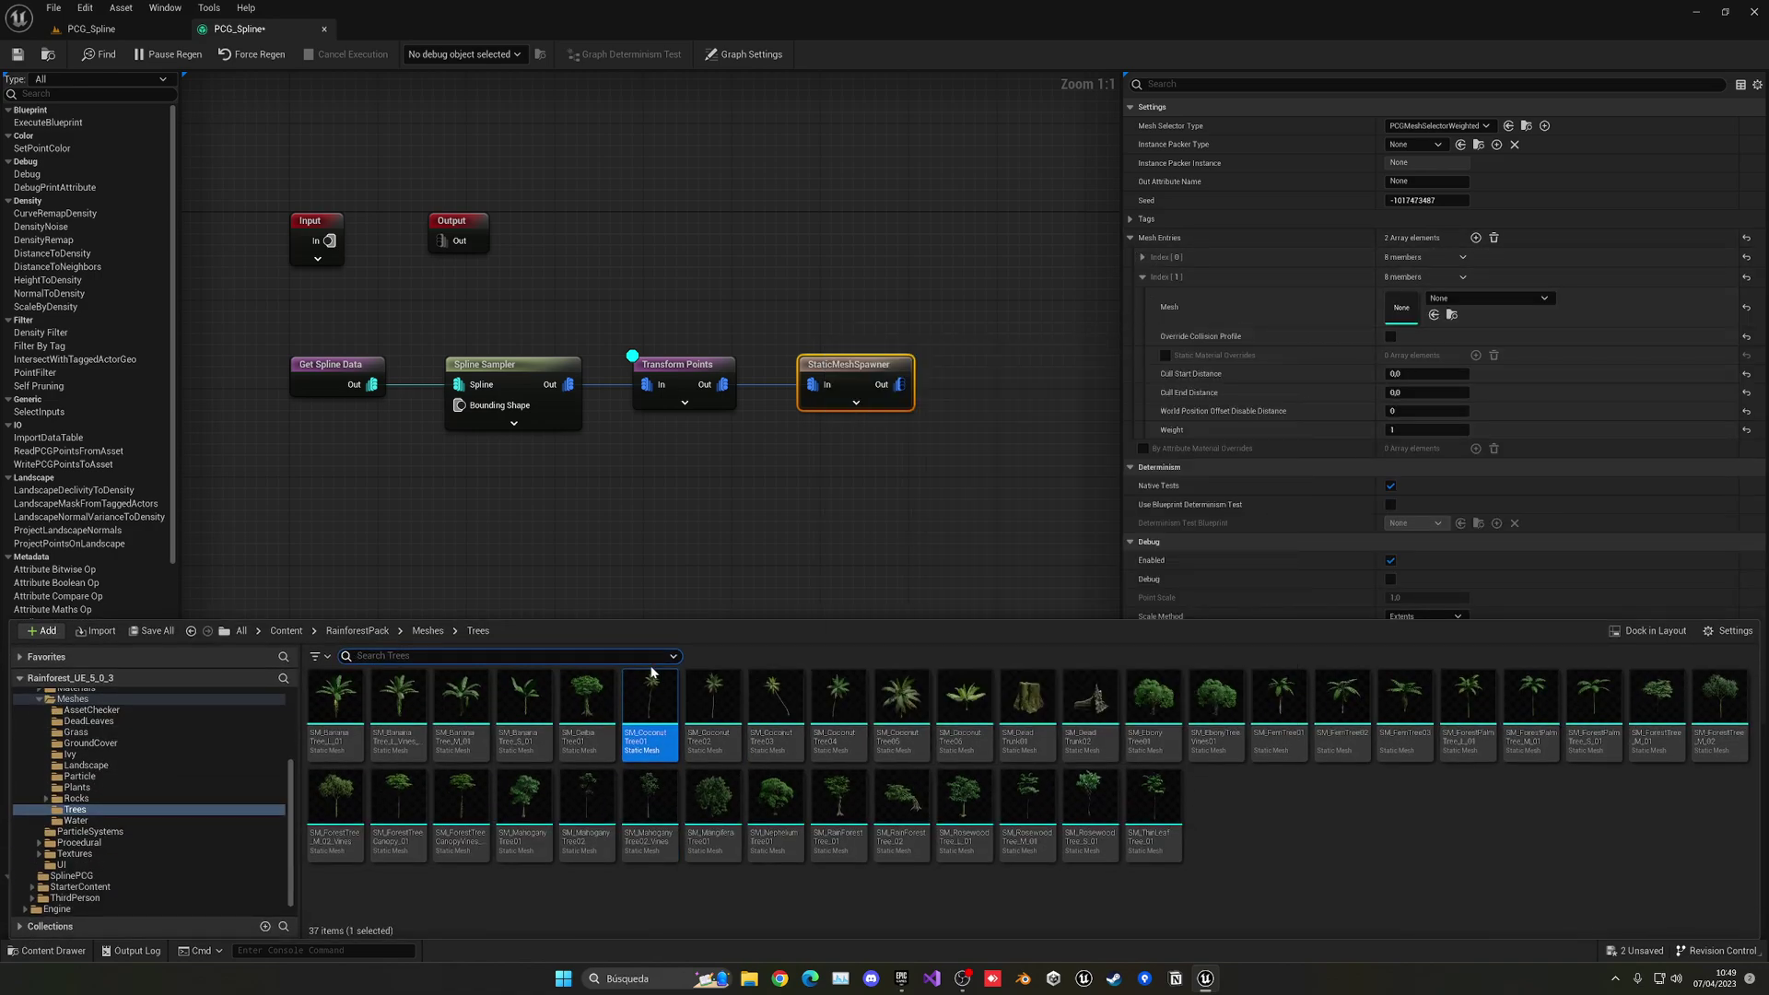
{"action": "left_click_drag", "start_coordinate": [350, 701], "coordinate": [1400, 309]}
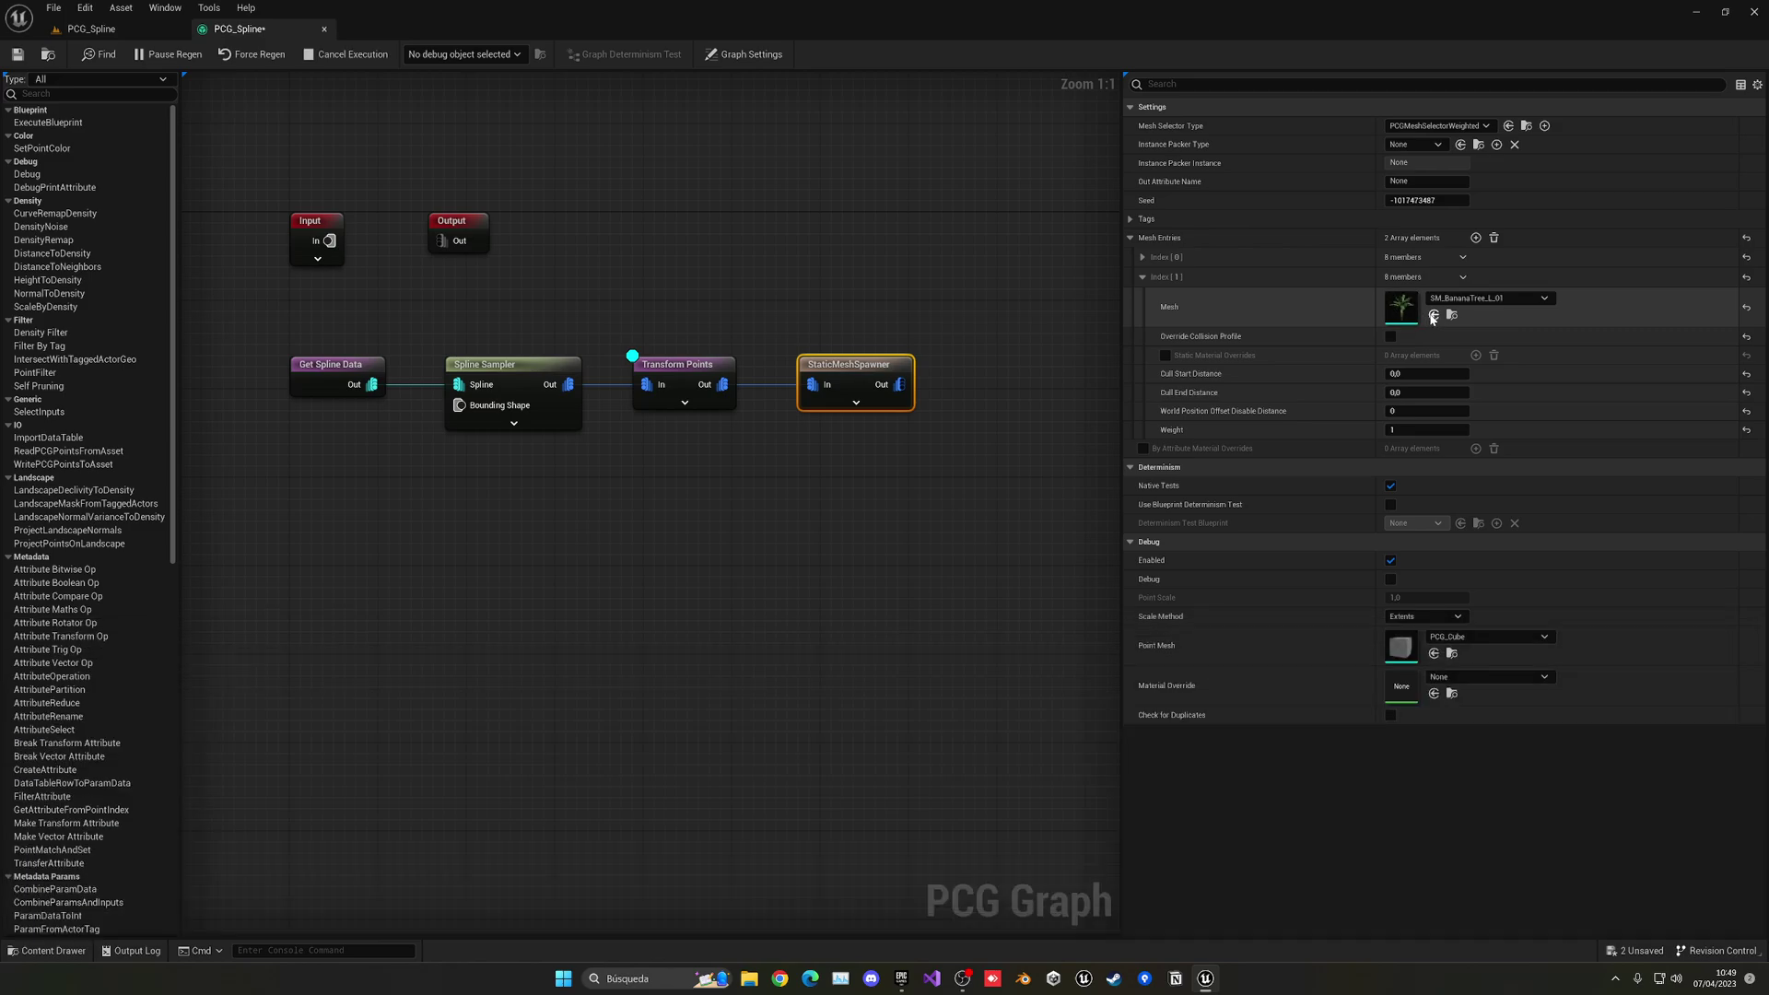
Step: Add a third mesh entry using SM_ForestTreeCanopyVines_01 and check the mixed trees in the level
{"action": "left_click", "coordinate": [1143, 276]}
{"action": "left_click", "coordinate": [1476, 237]}
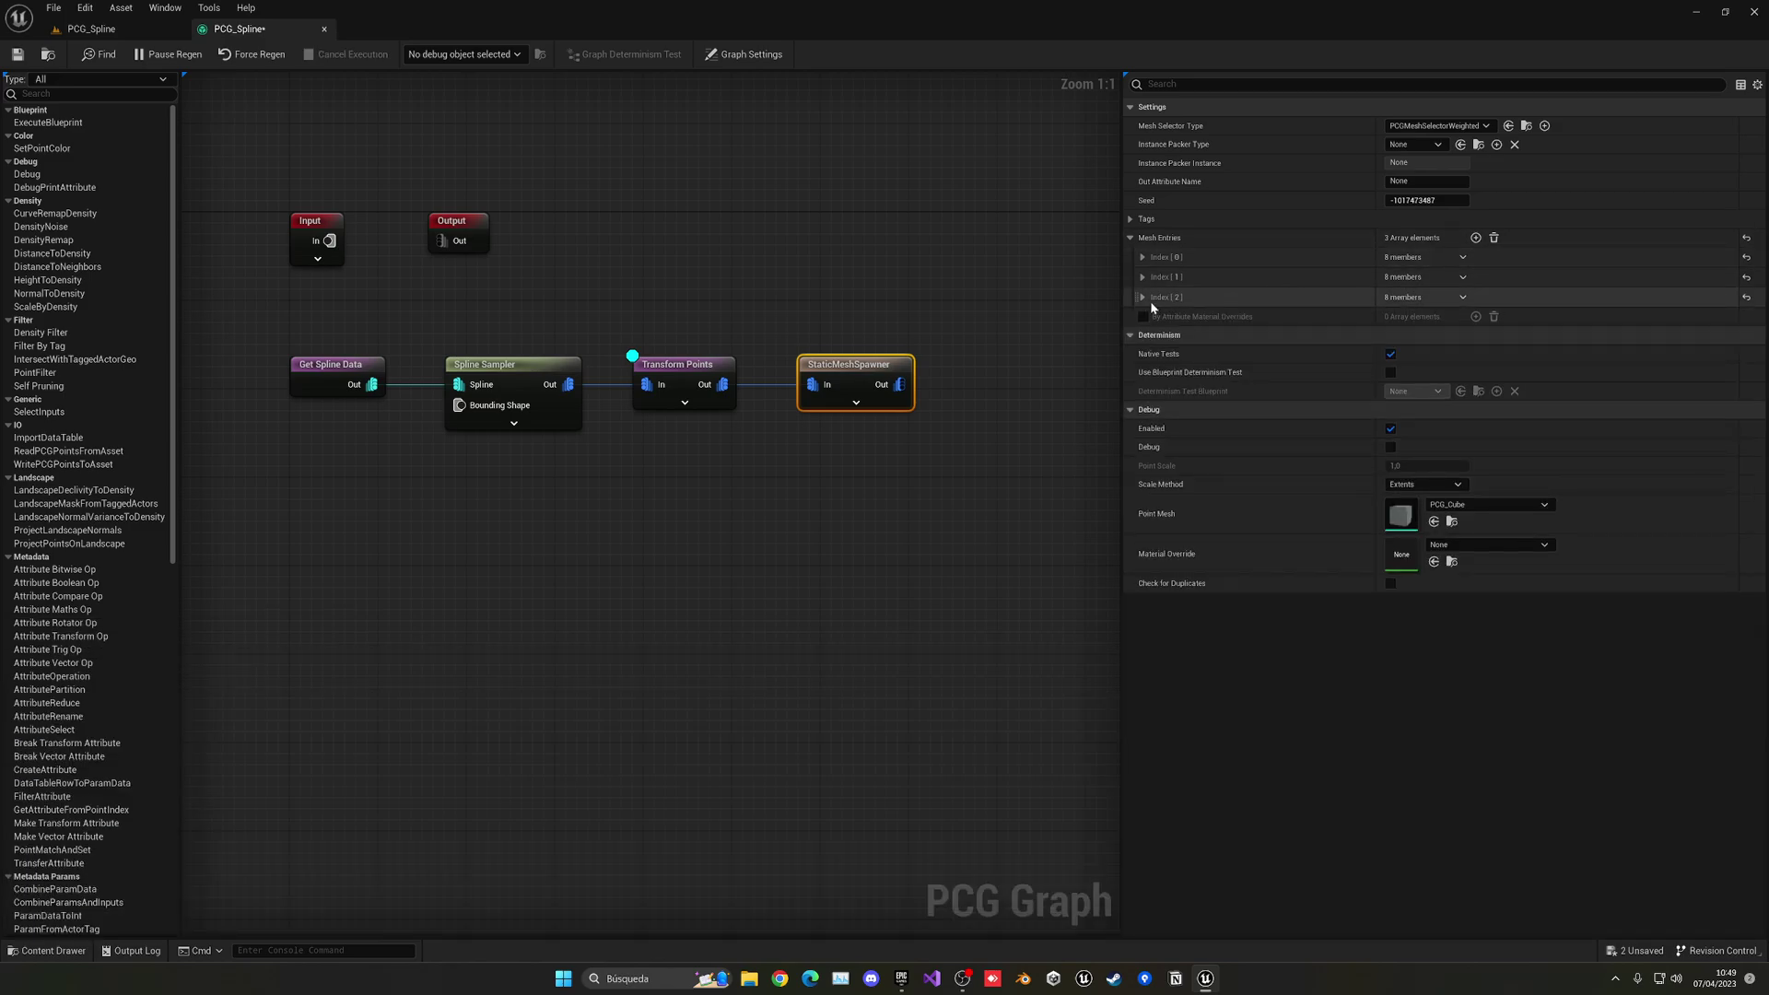
{"action": "left_click", "coordinate": [1142, 296]}
{"action": "key", "text": "ctrl+space"}
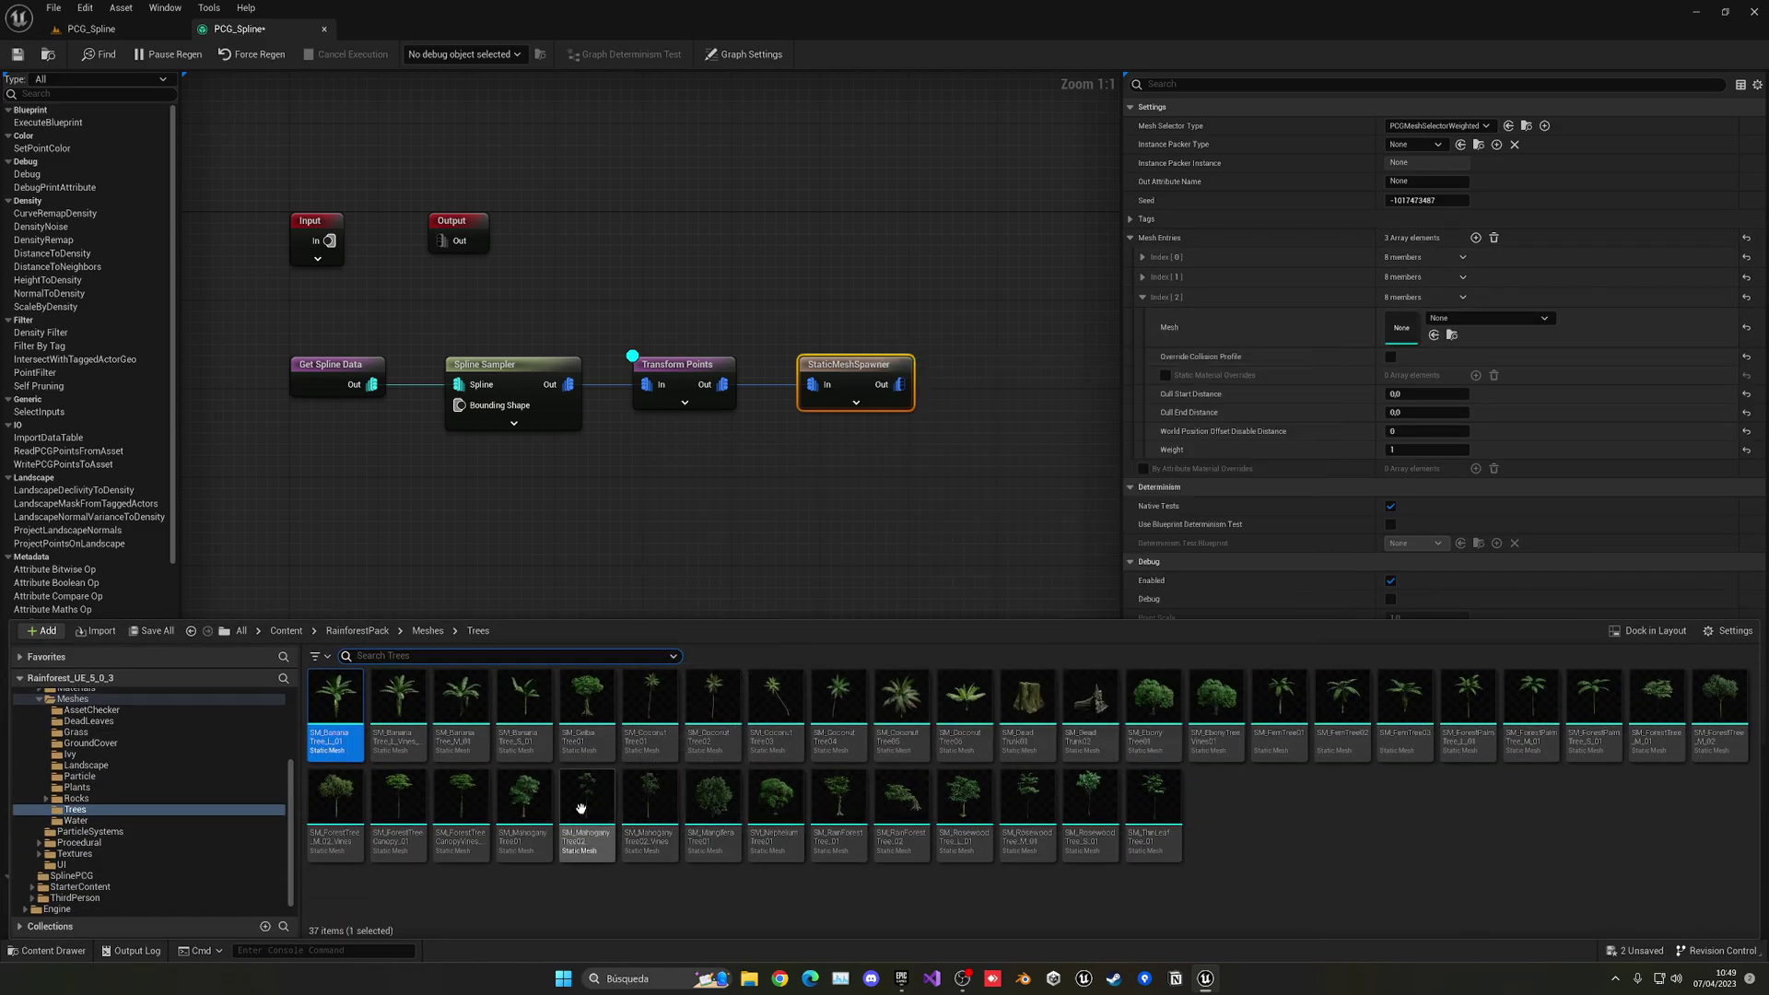
{"action": "left_click", "coordinate": [461, 802]}
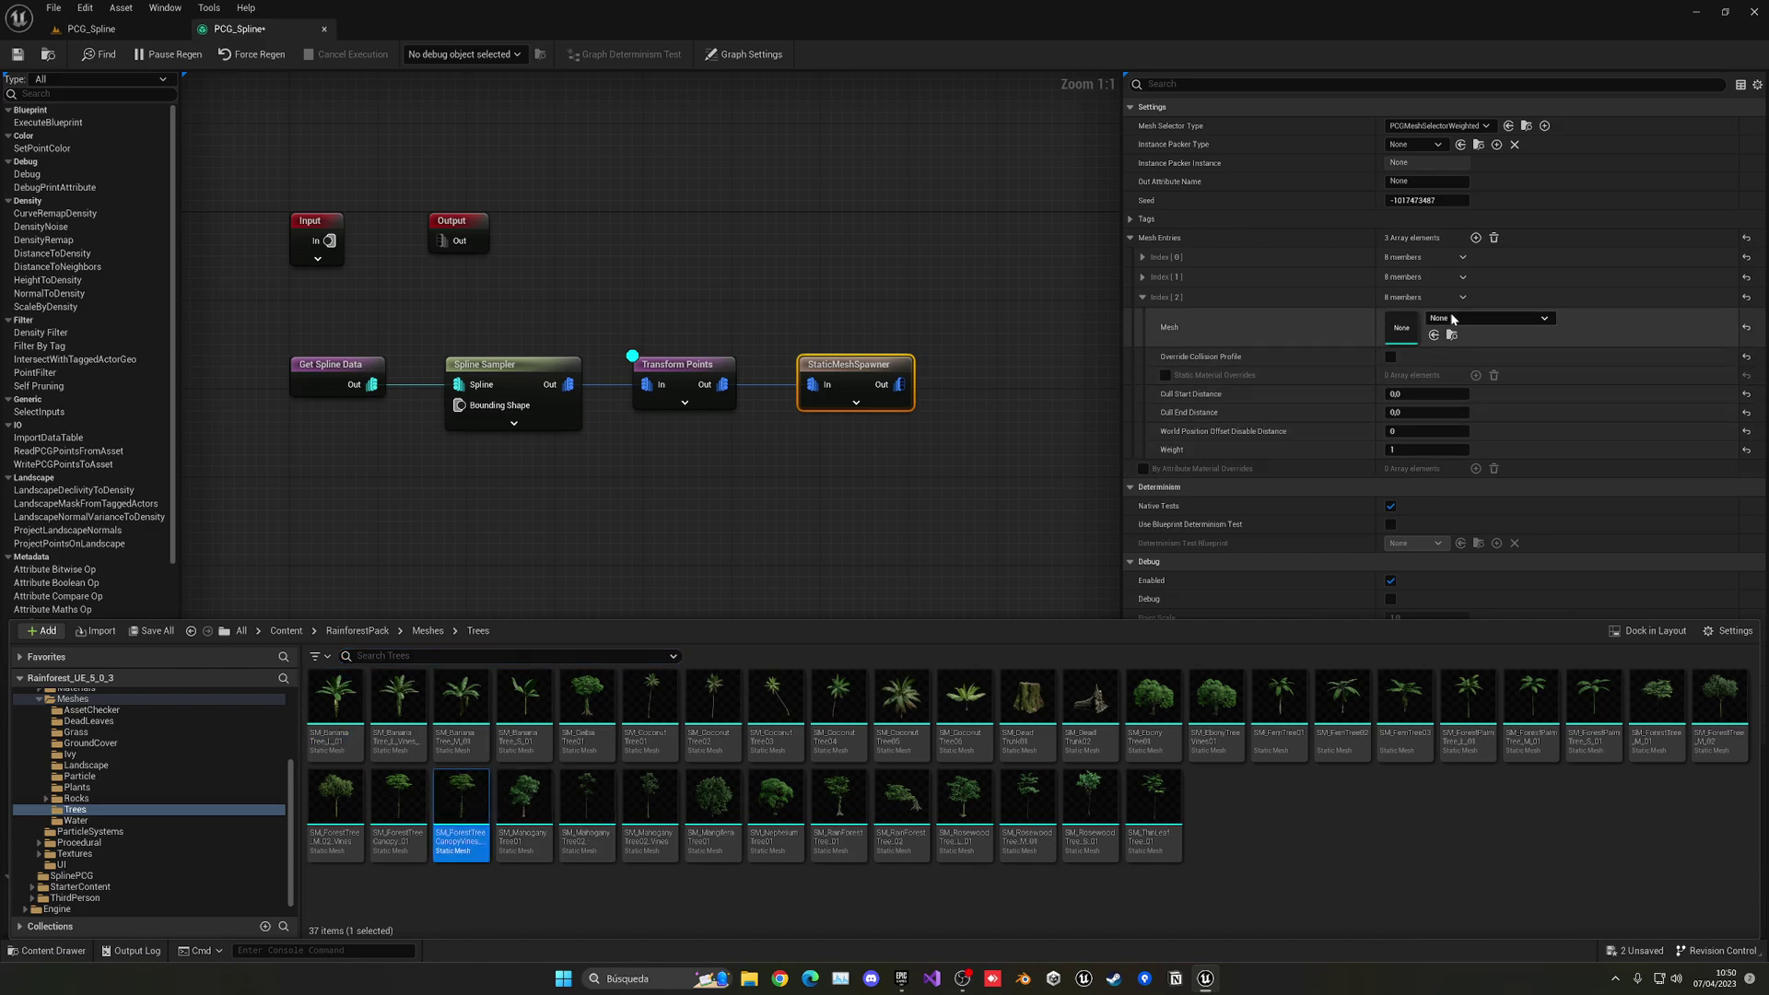
{"action": "left_click", "coordinate": [1434, 335]}
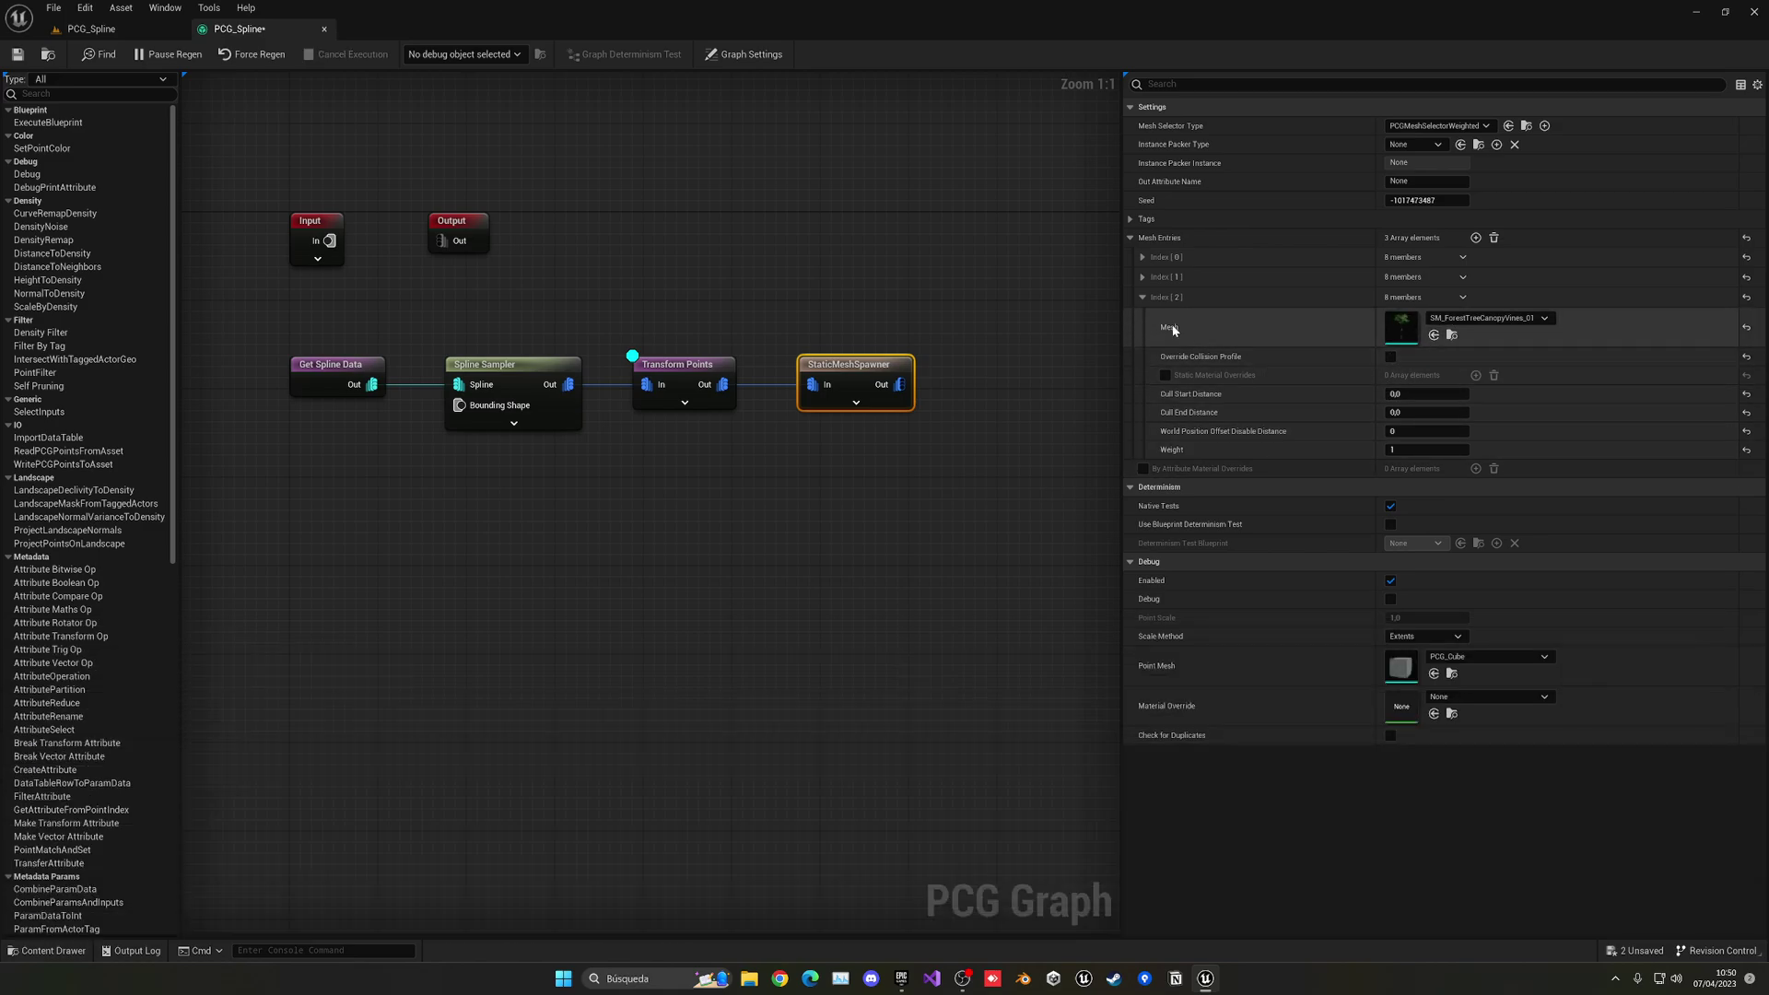
{"action": "left_click", "coordinate": [88, 33]}
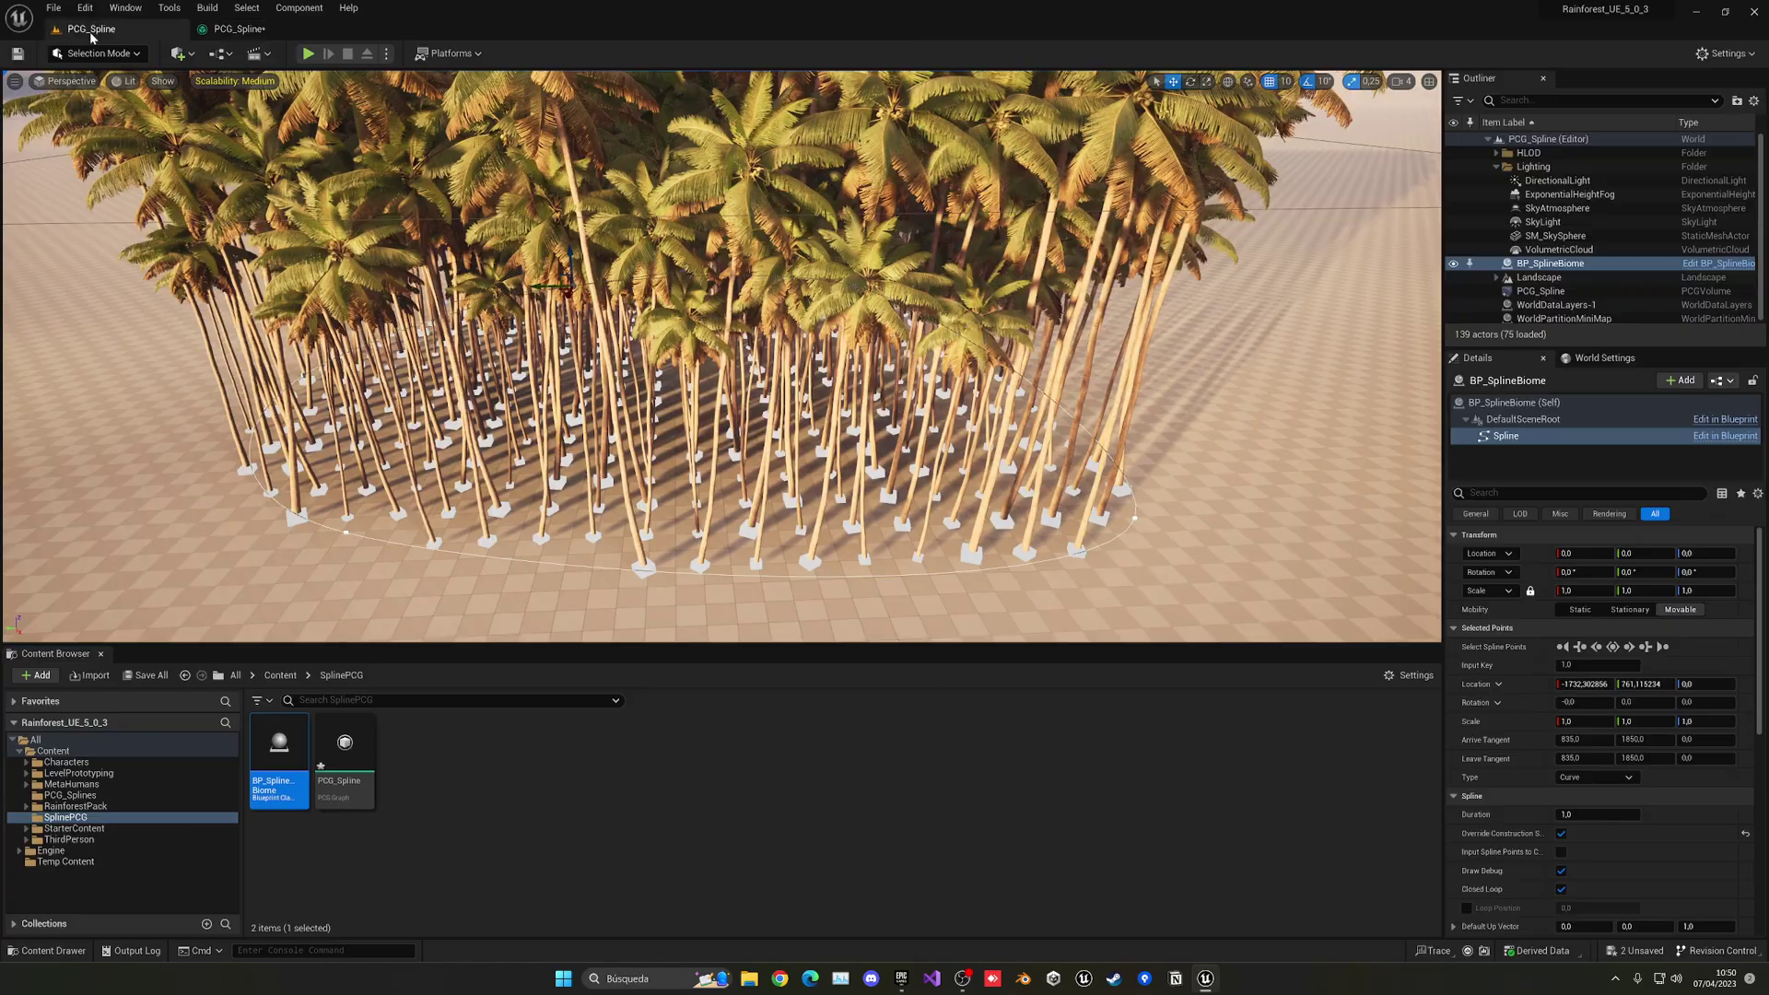
{"action": "right_click_drag", "start_coordinate": [722, 355], "coordinate": [746, 406]}
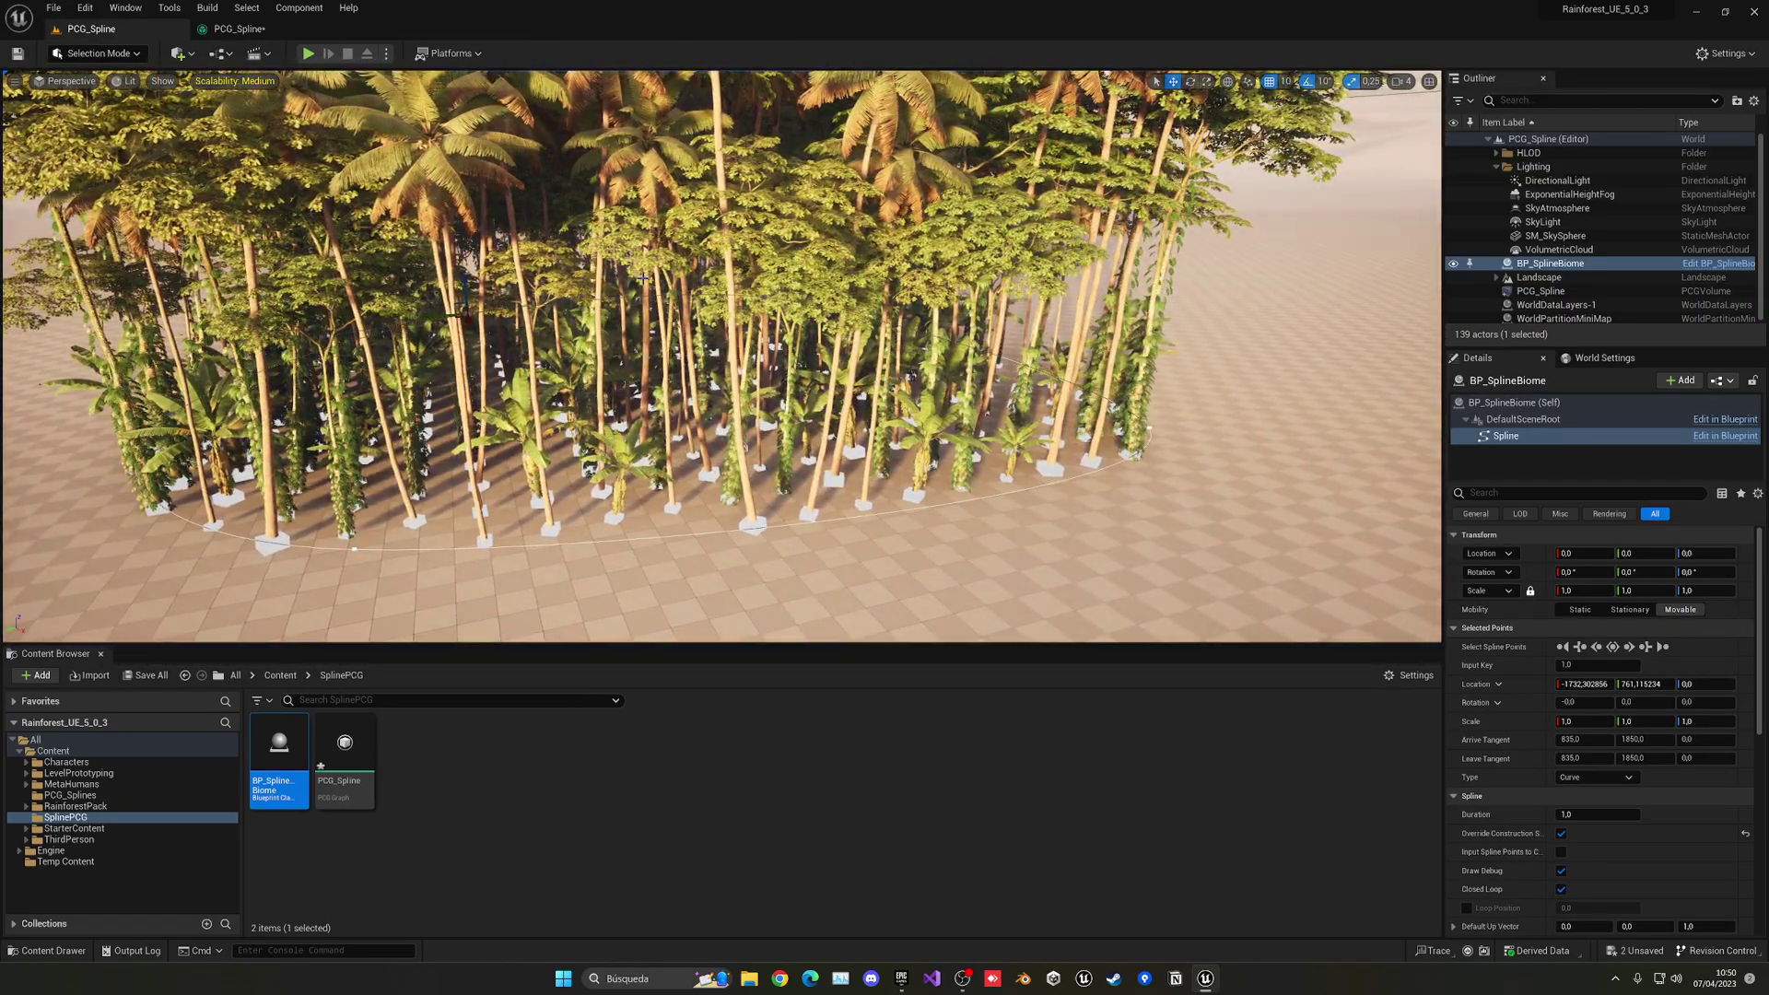
Step: Add a fourth mesh entry using SM_CeibaTree01 and inspect the spawned forest in the level
{"action": "left_click", "coordinate": [238, 28]}
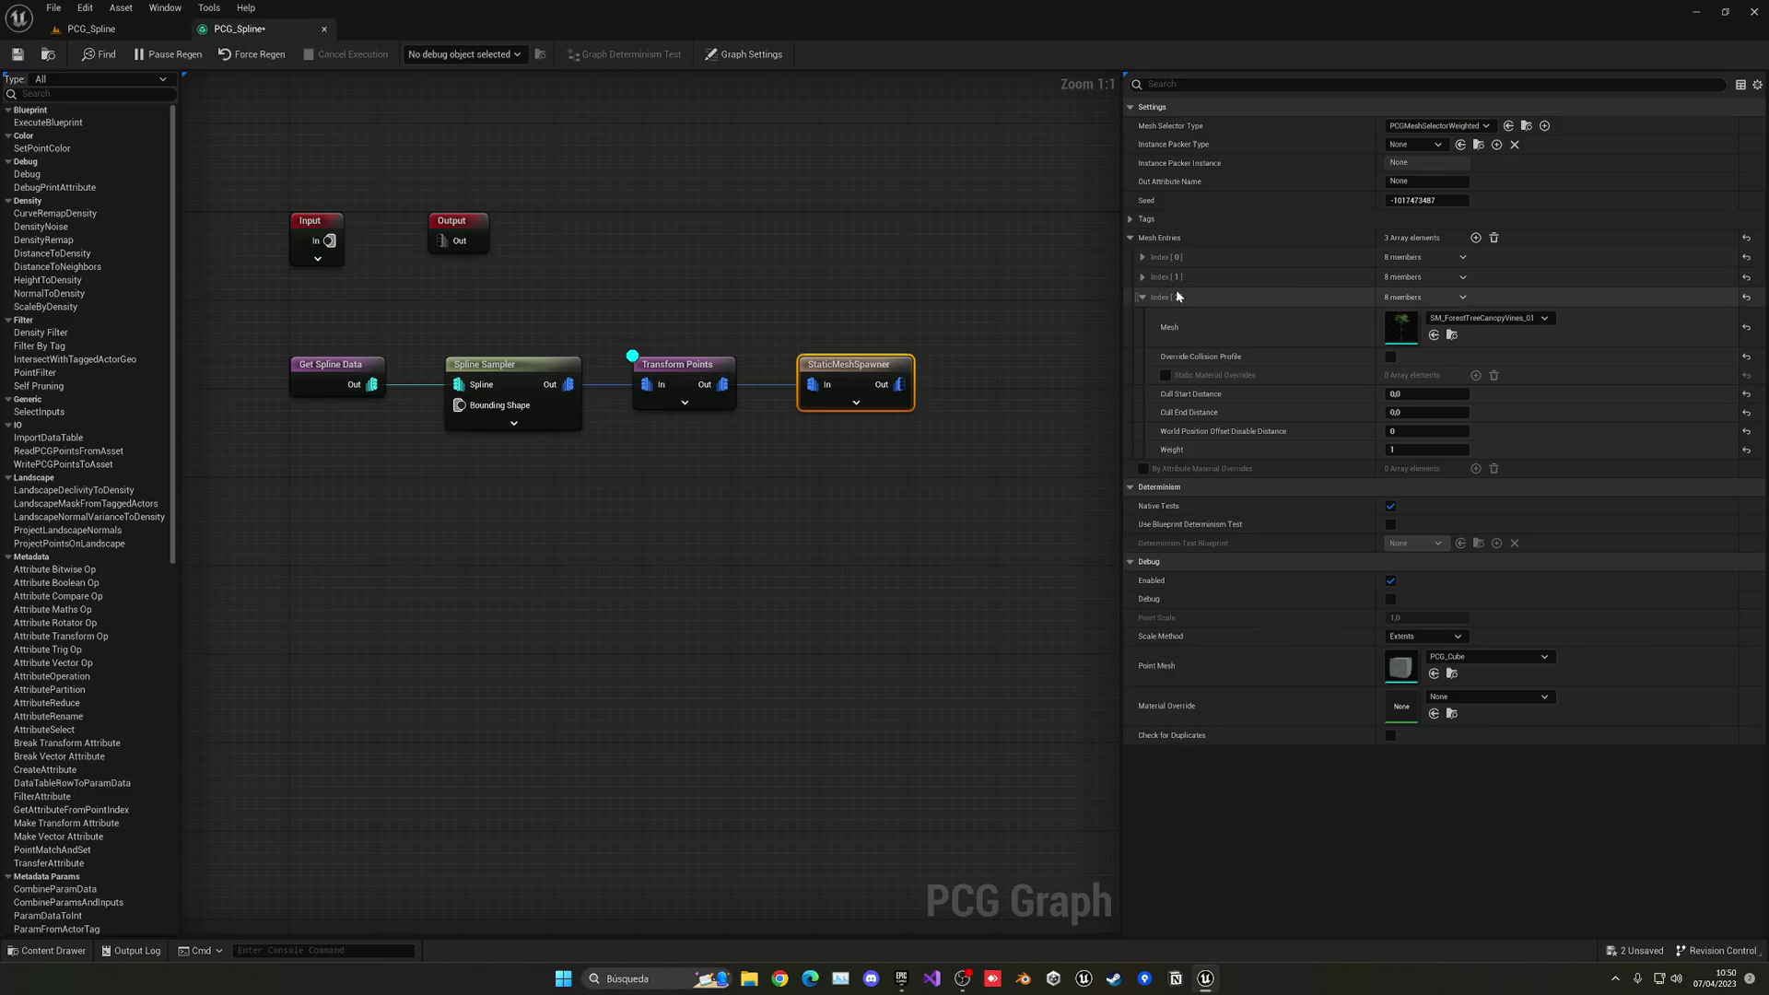
{"action": "left_click", "coordinate": [1143, 298]}
{"action": "left_click", "coordinate": [1144, 298]}
{"action": "left_click", "coordinate": [1144, 298]}
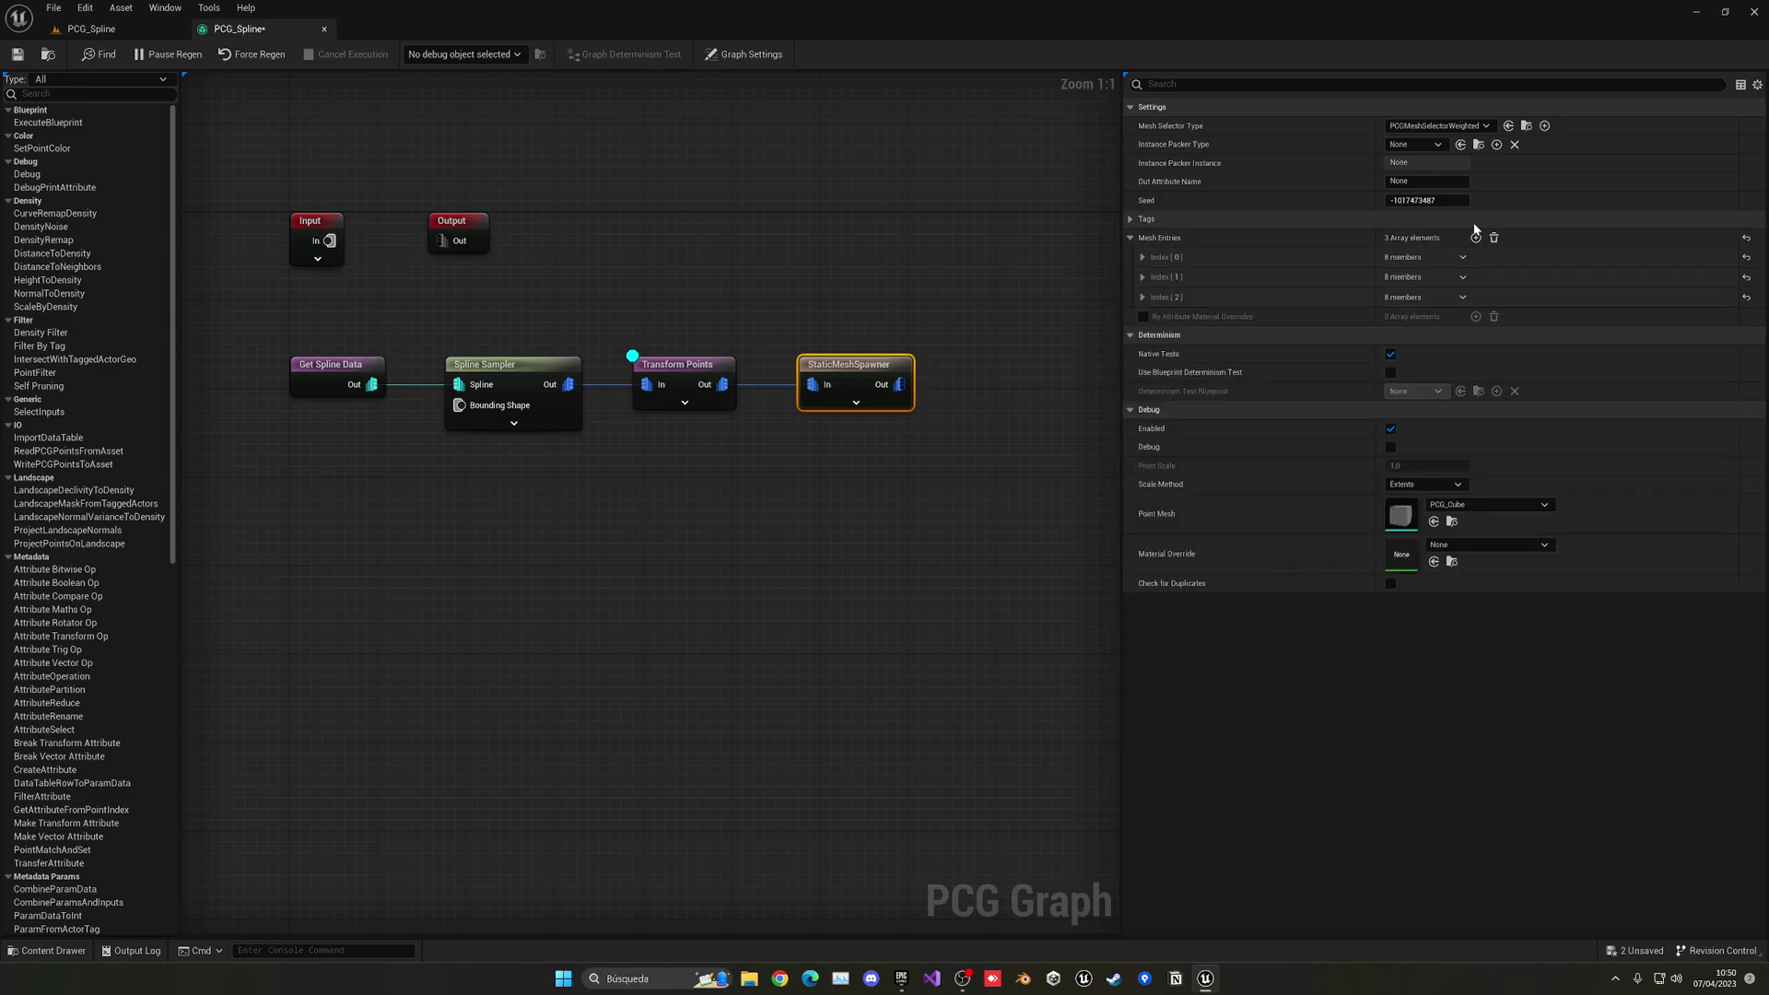
{"action": "left_click", "coordinate": [1475, 237]}
{"action": "left_click", "coordinate": [1143, 317]}
{"action": "key", "text": "ctrl+space"}
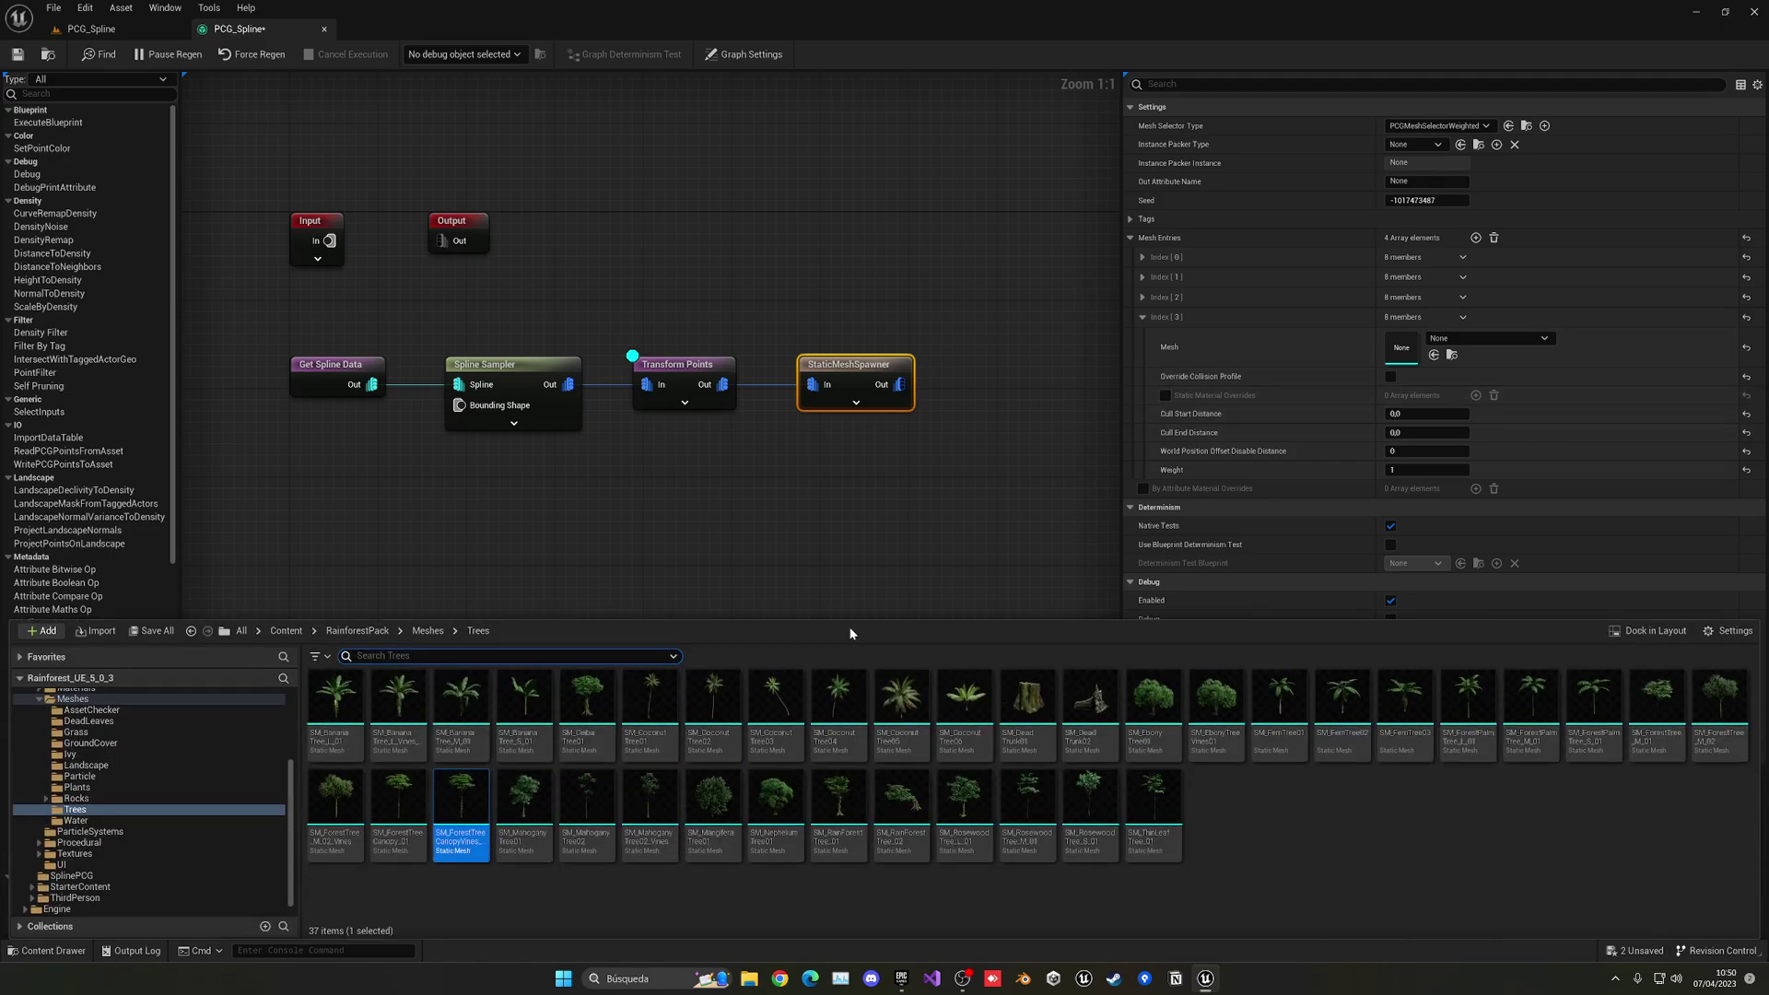
{"action": "left_click", "coordinate": [587, 705]}
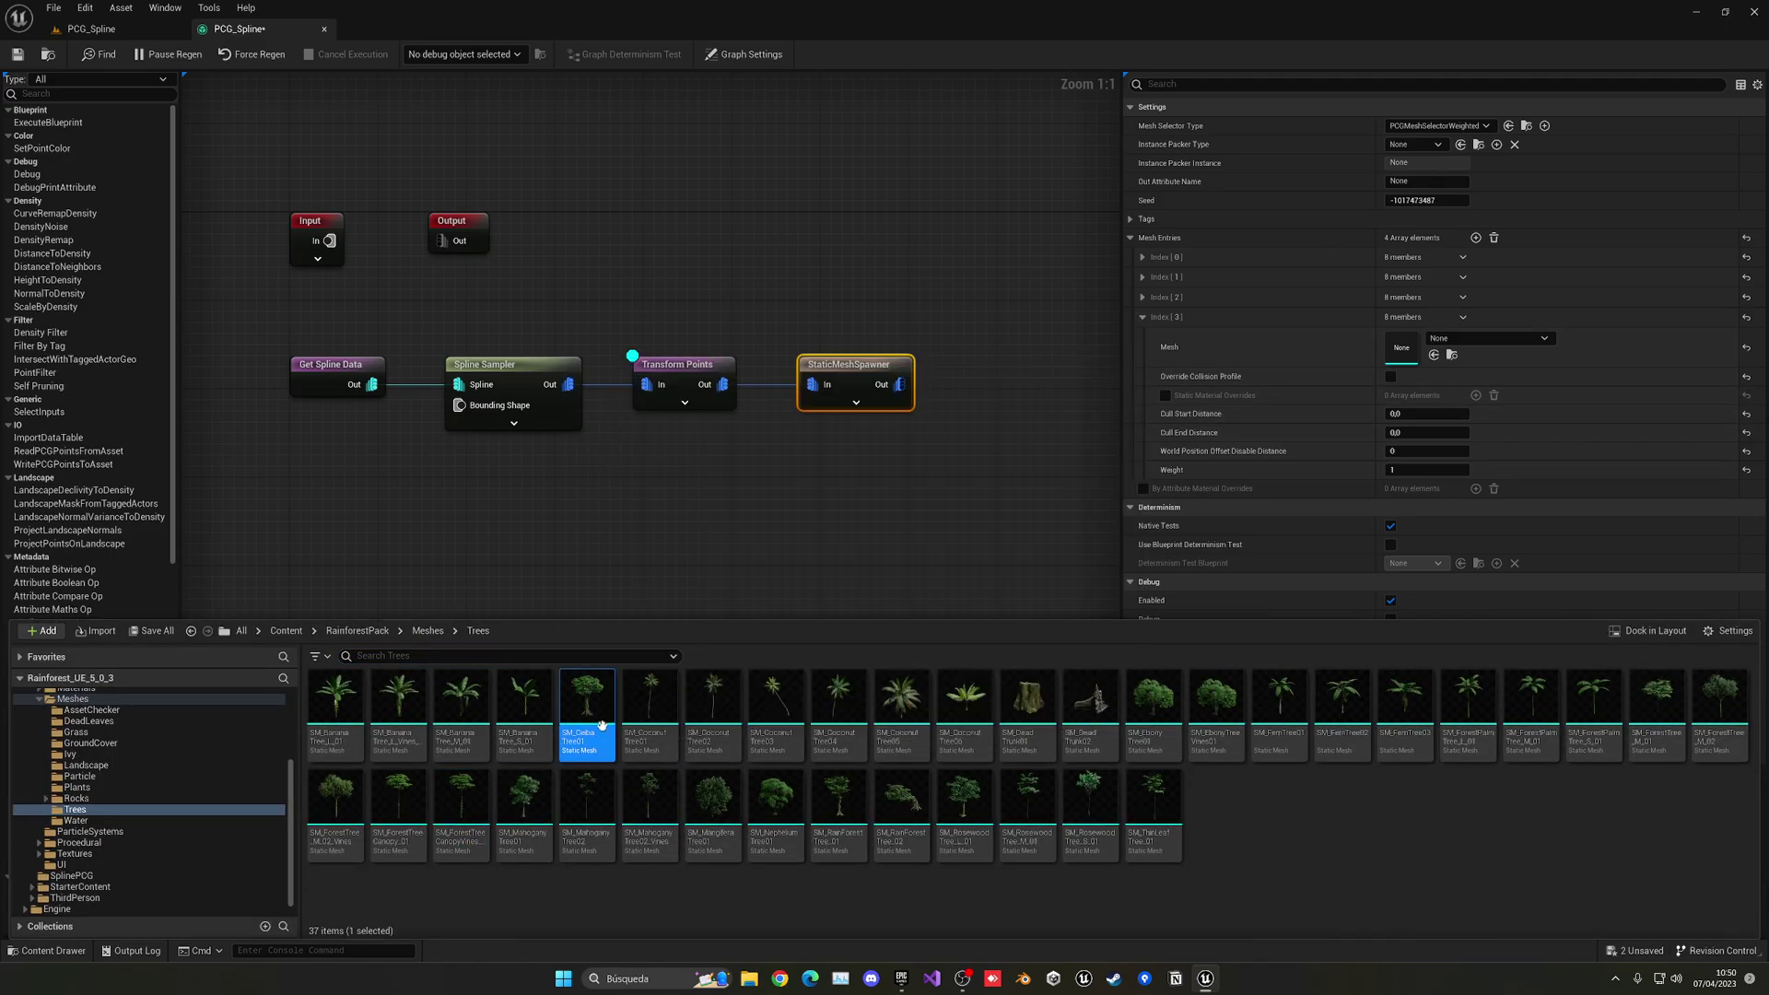
{"action": "left_click", "coordinate": [1434, 355]}
{"action": "left_click", "coordinate": [96, 30]}
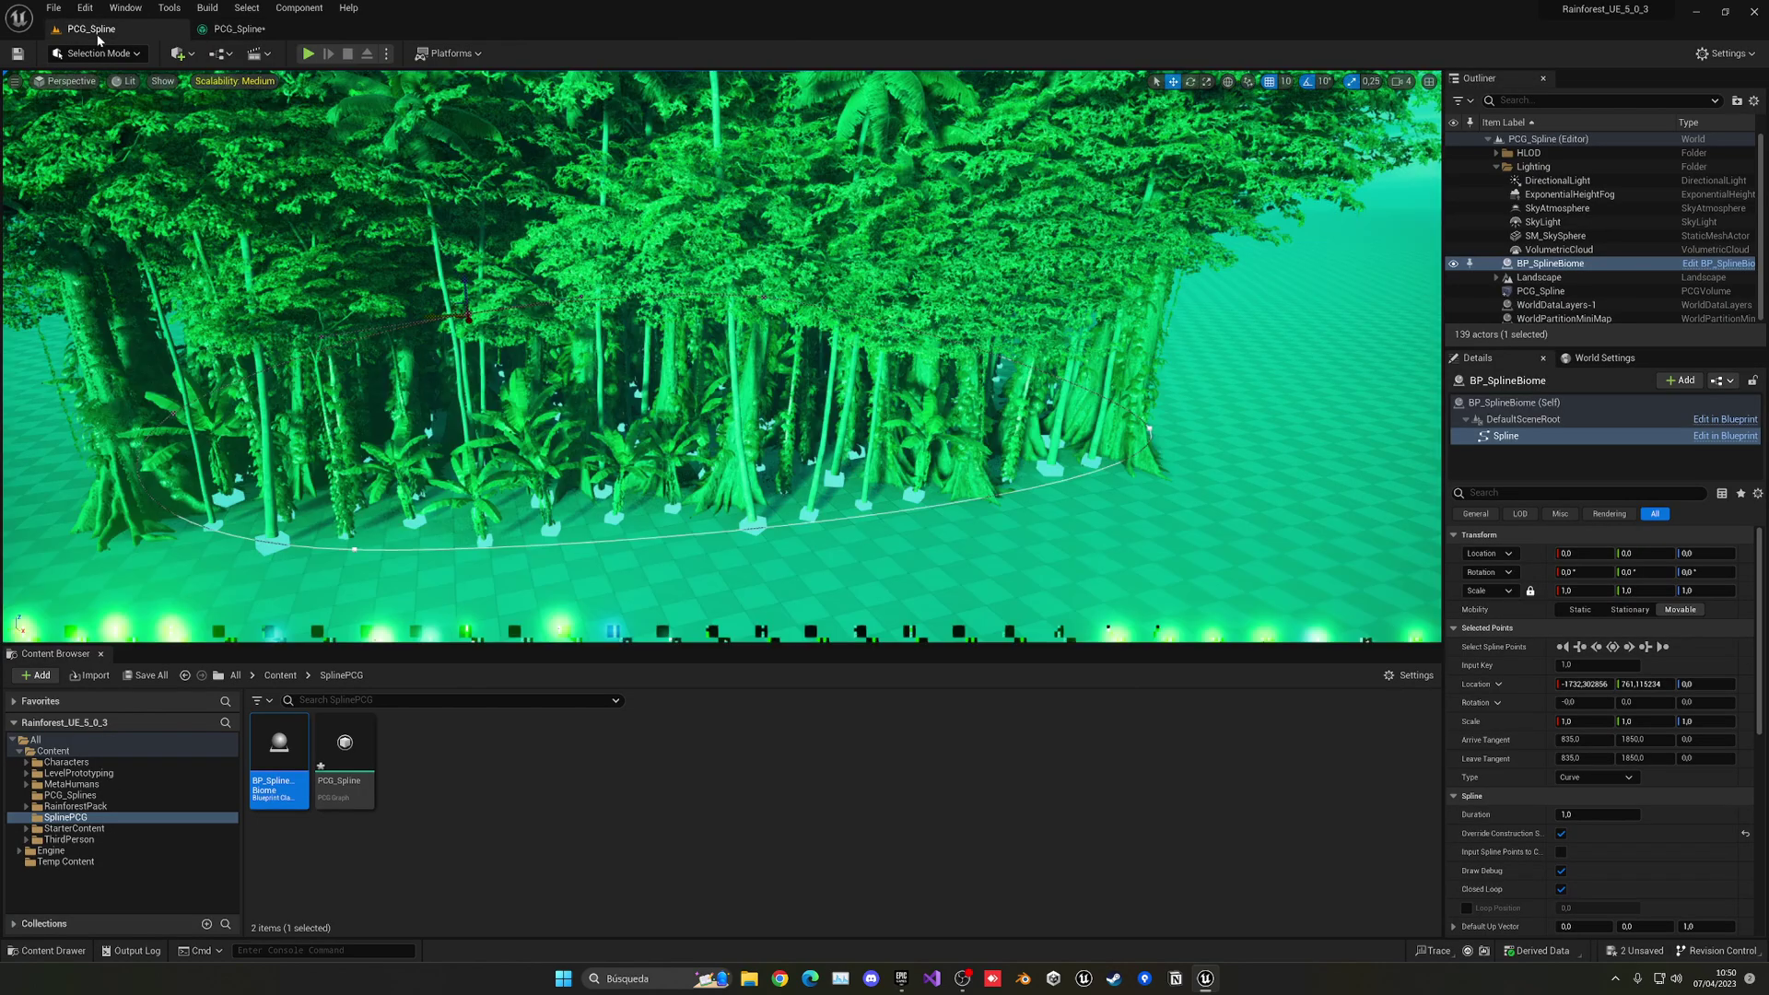
{"action": "left_click", "coordinate": [528, 292]}
{"action": "right_click_drag", "start_coordinate": [528, 292], "coordinate": [399, 292]}
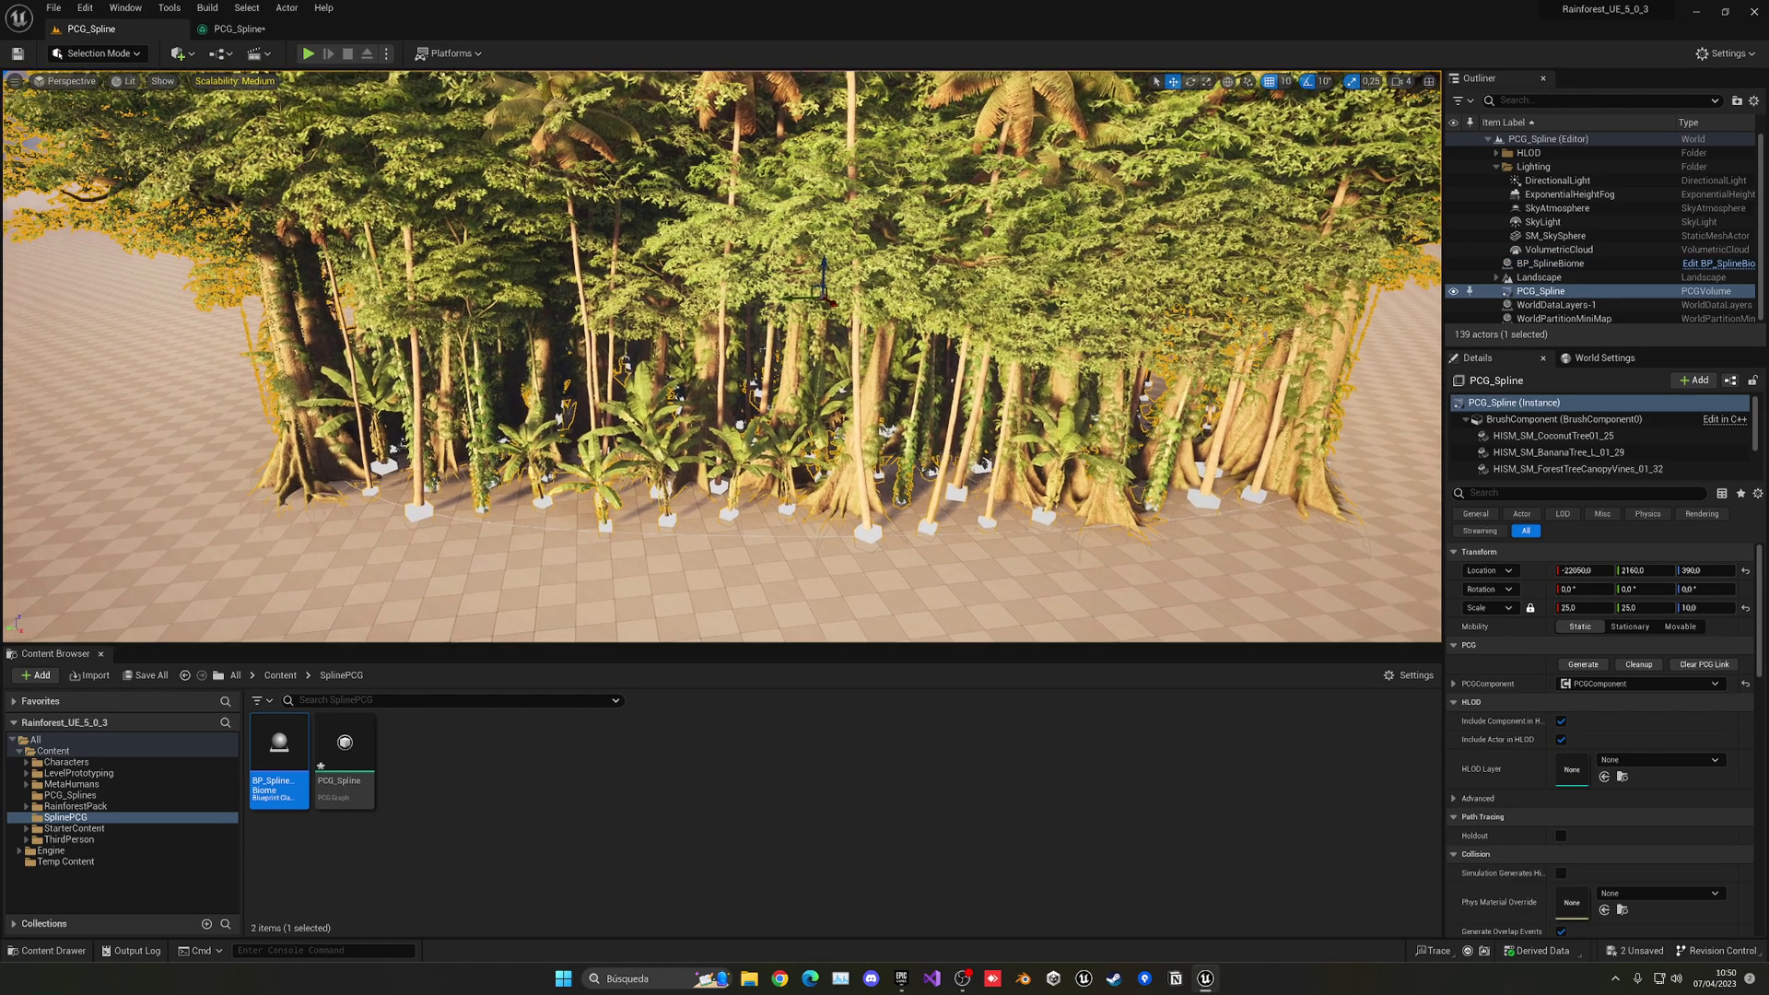
{"action": "left_click", "coordinate": [247, 152]}
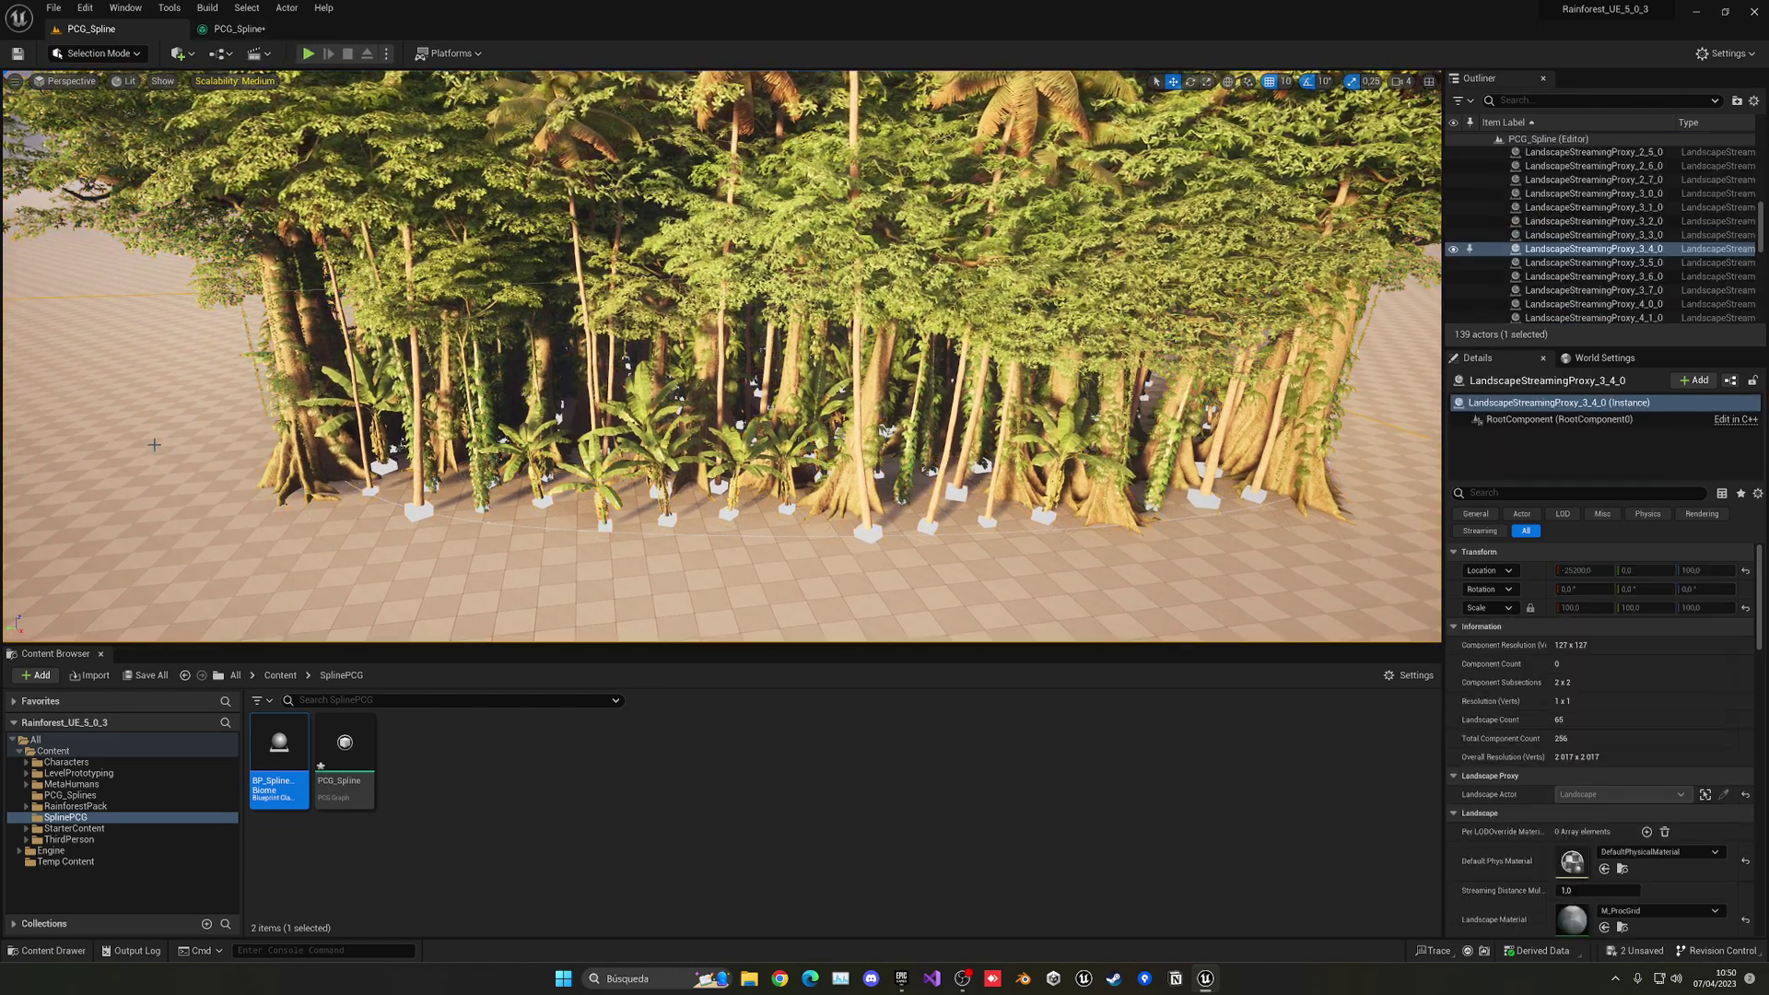
Step: Set the Weight of the SM_CoconutTree01, SM_BananaTree_L_01 and SM_ForestTreeCanopyVines_01 mesh entries to 2
{"action": "left_click", "coordinate": [263, 31]}
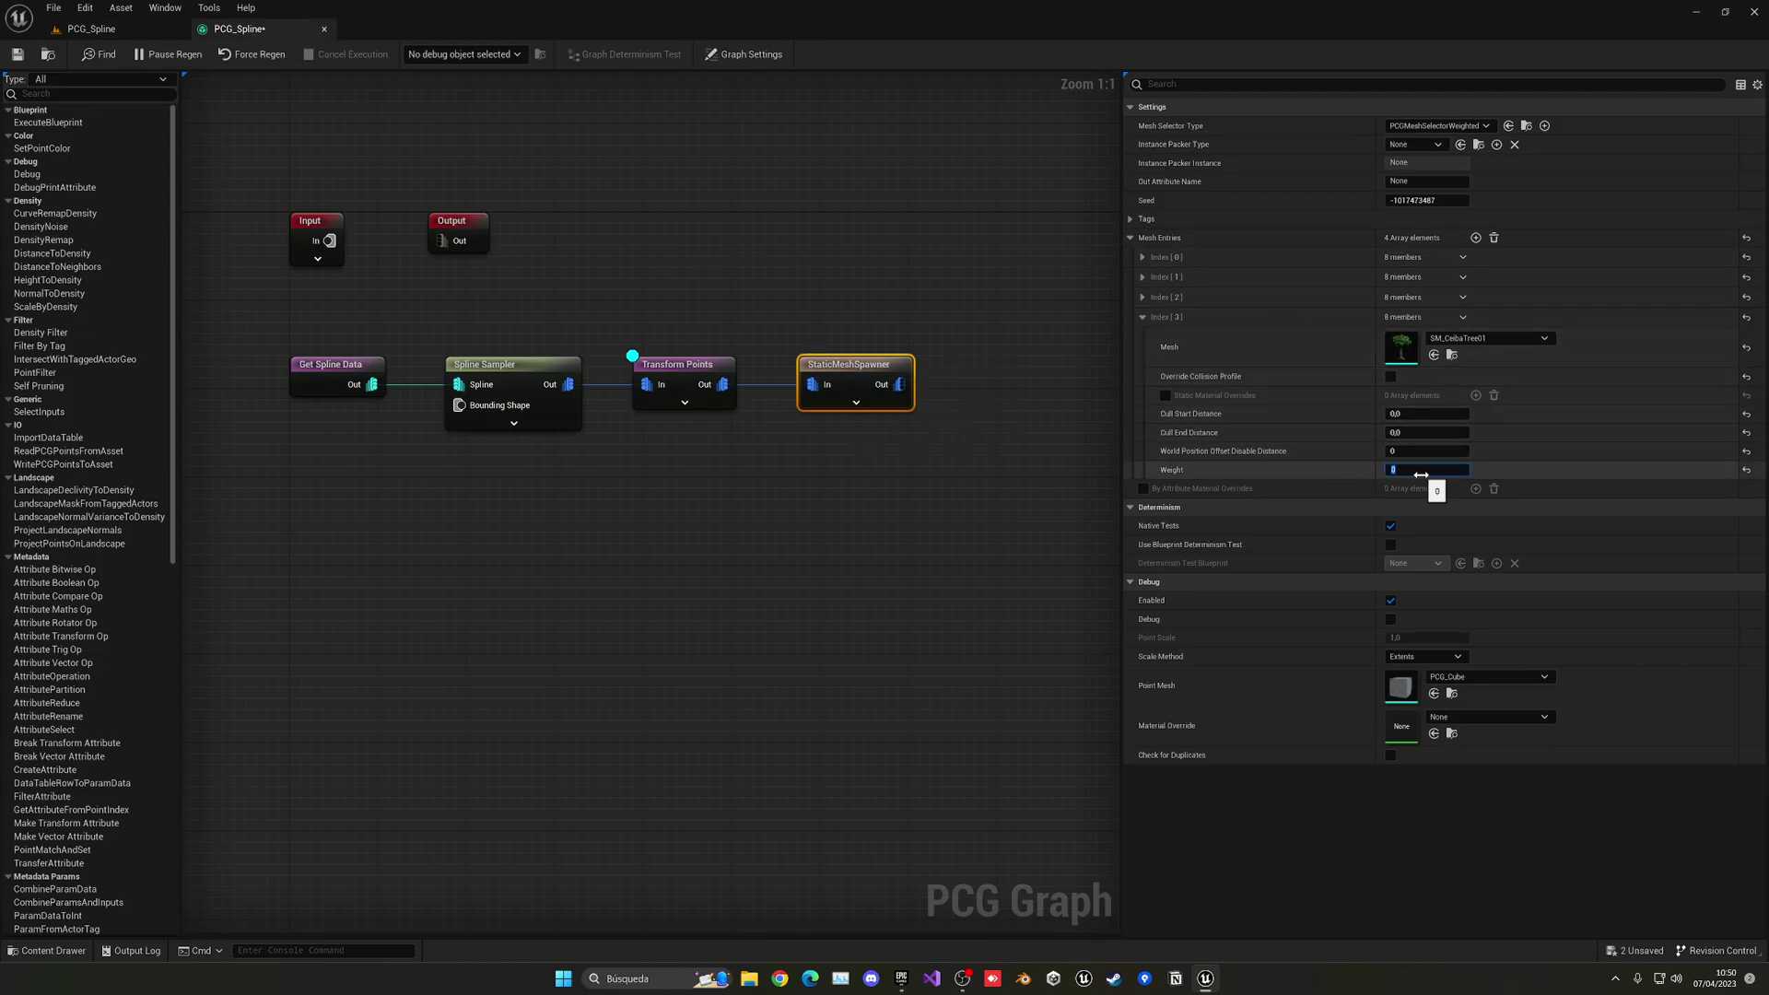
{"action": "left_click", "coordinate": [1143, 316]}
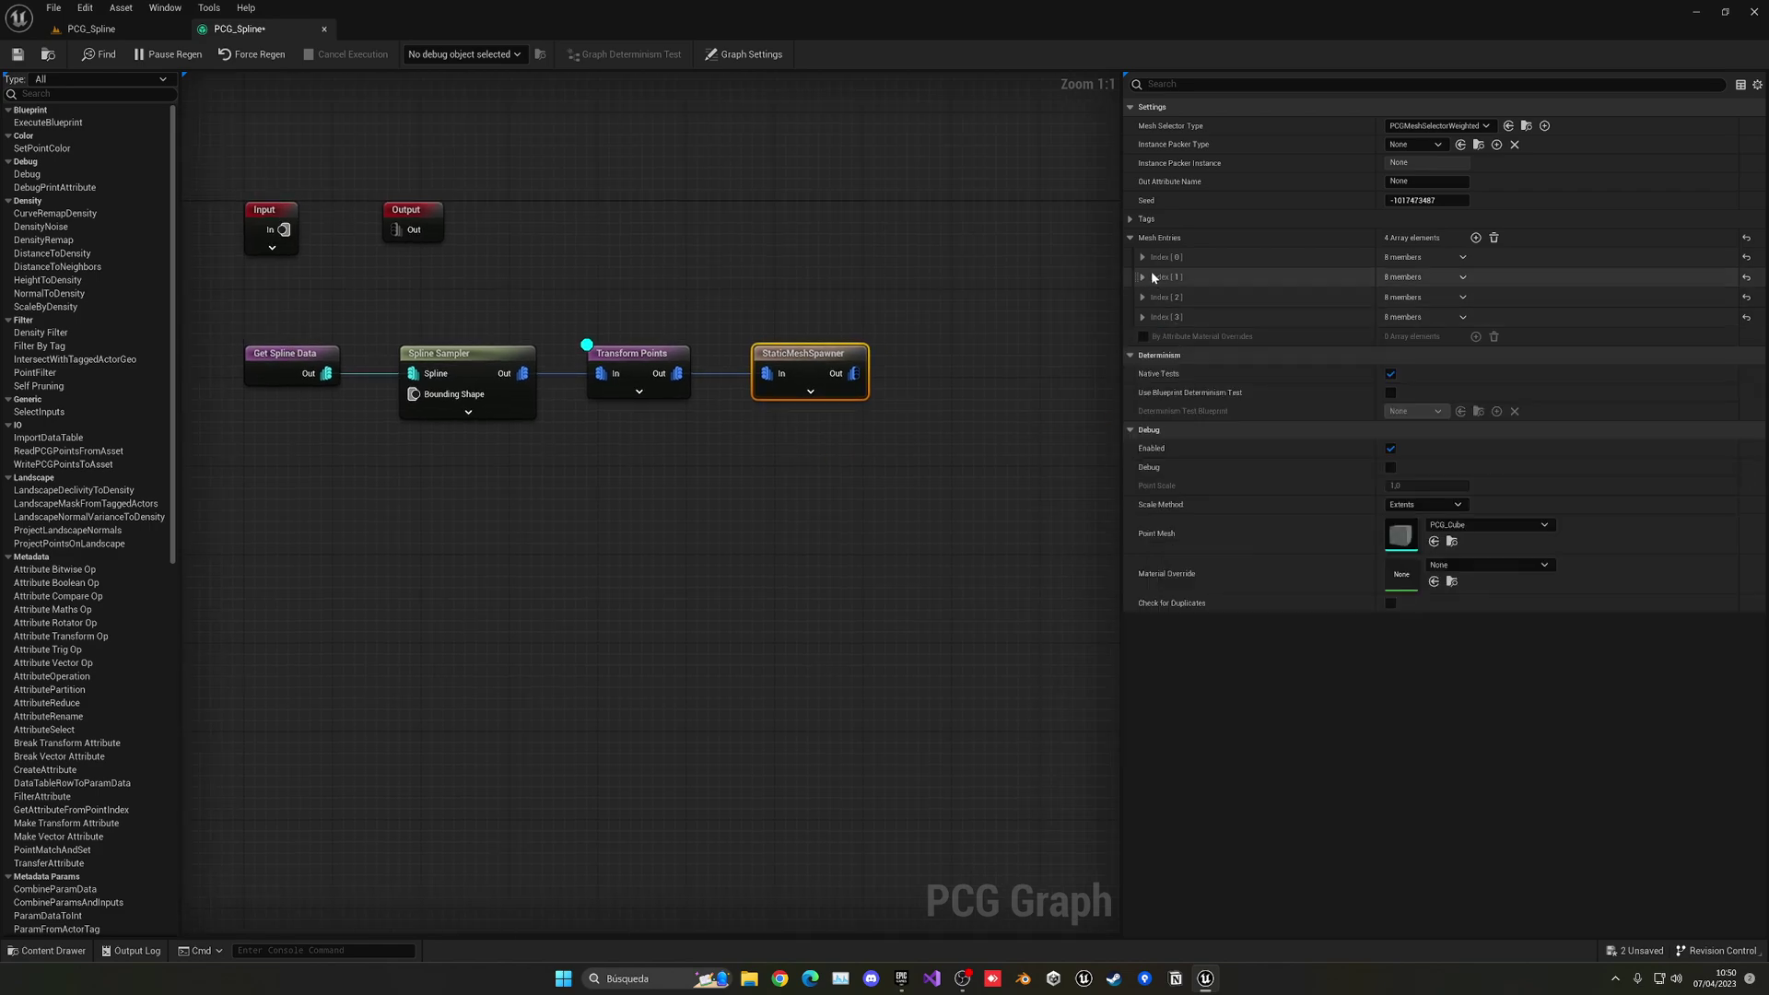
{"action": "left_click", "coordinate": [1143, 257]}
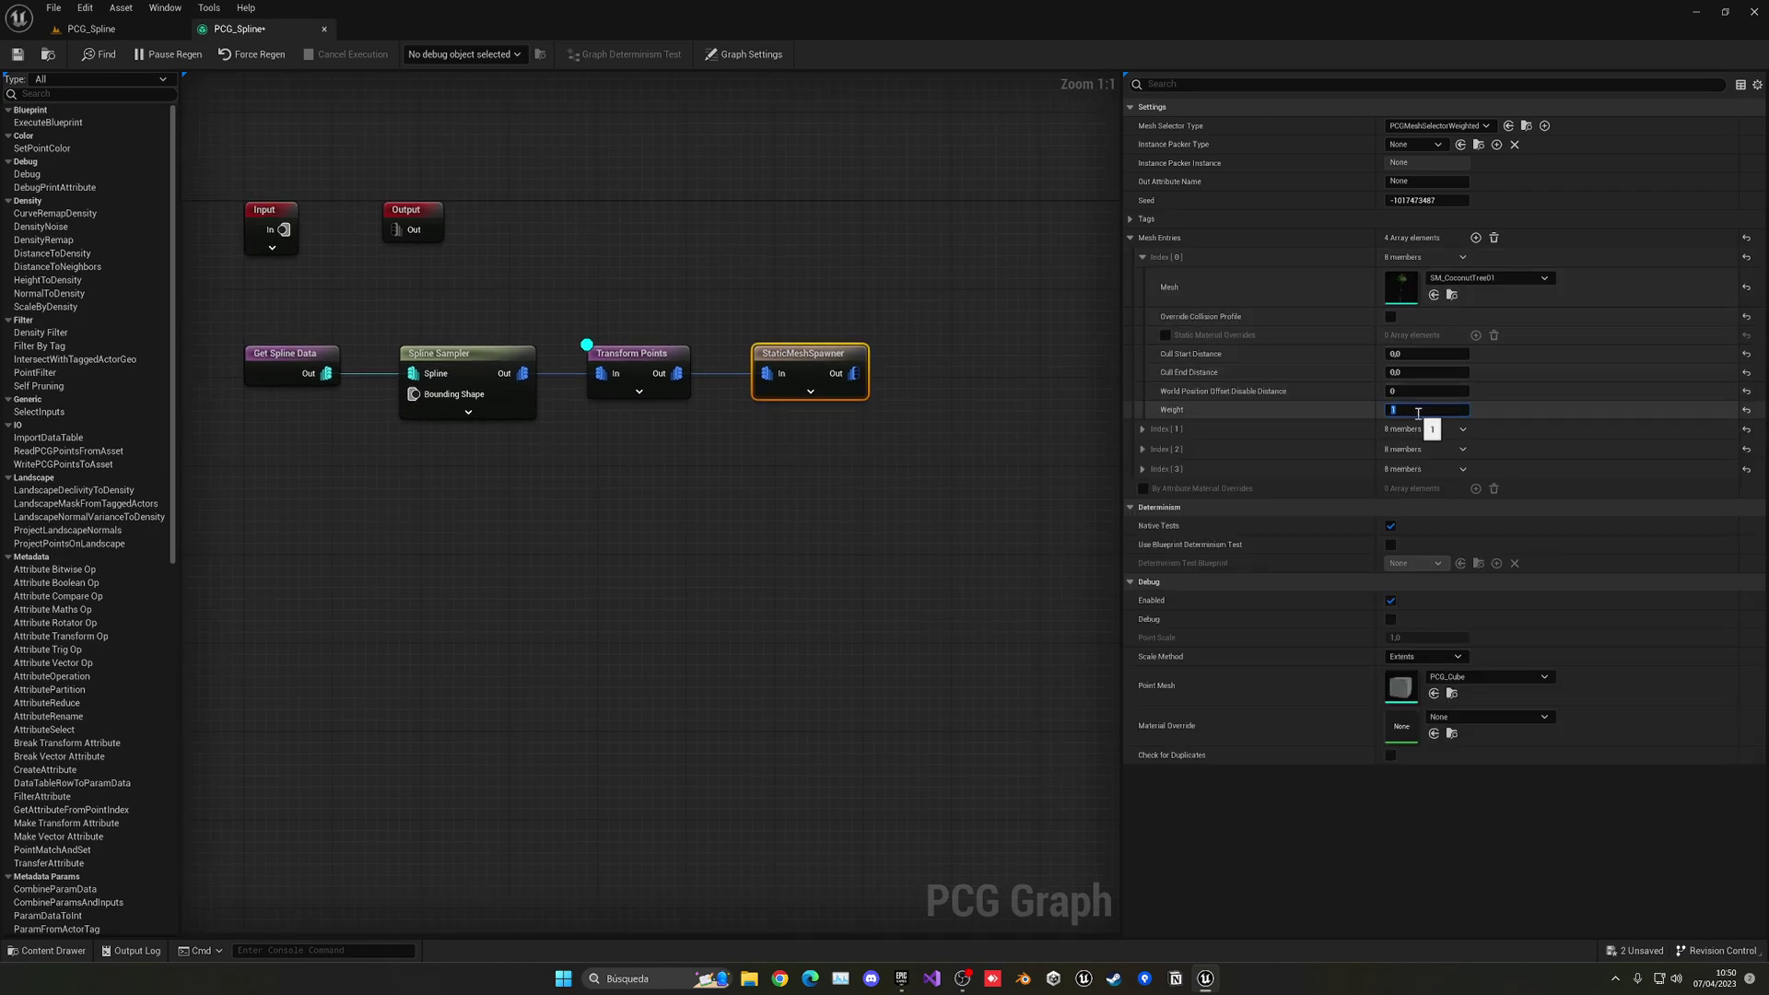
{"action": "left_click", "coordinate": [1143, 428]}
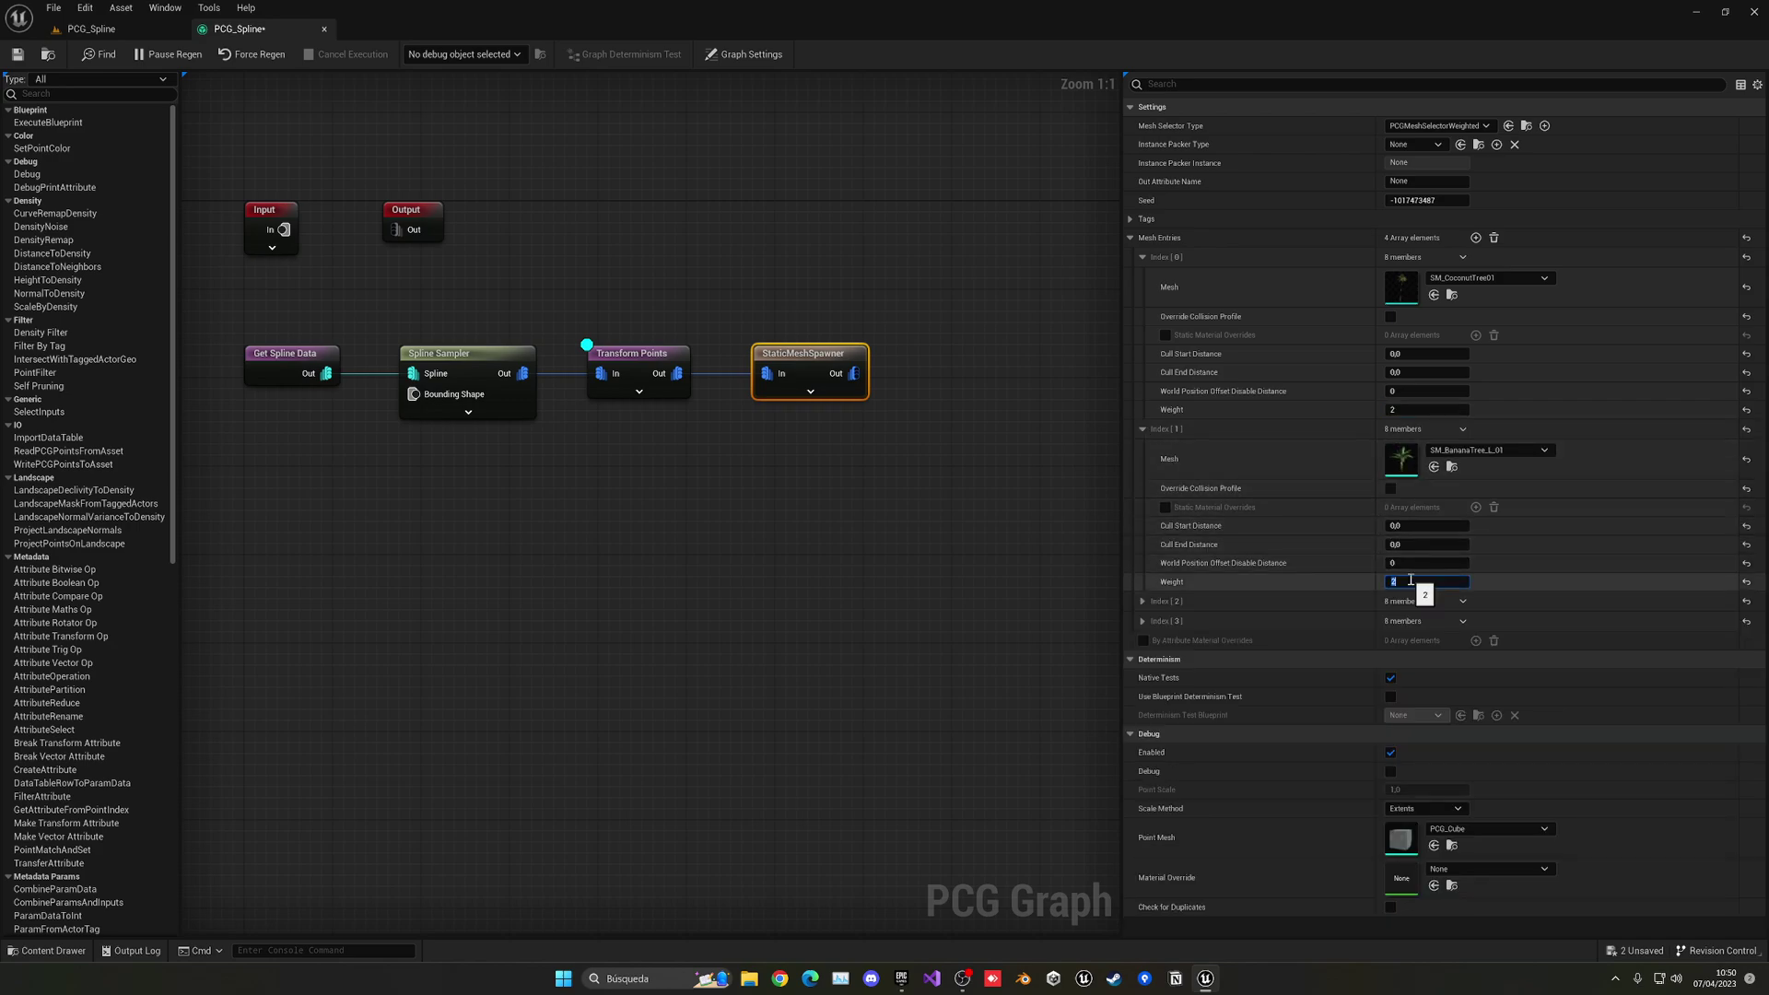
{"action": "key", "text": "Return"}
{"action": "left_click", "coordinate": [1143, 601]}
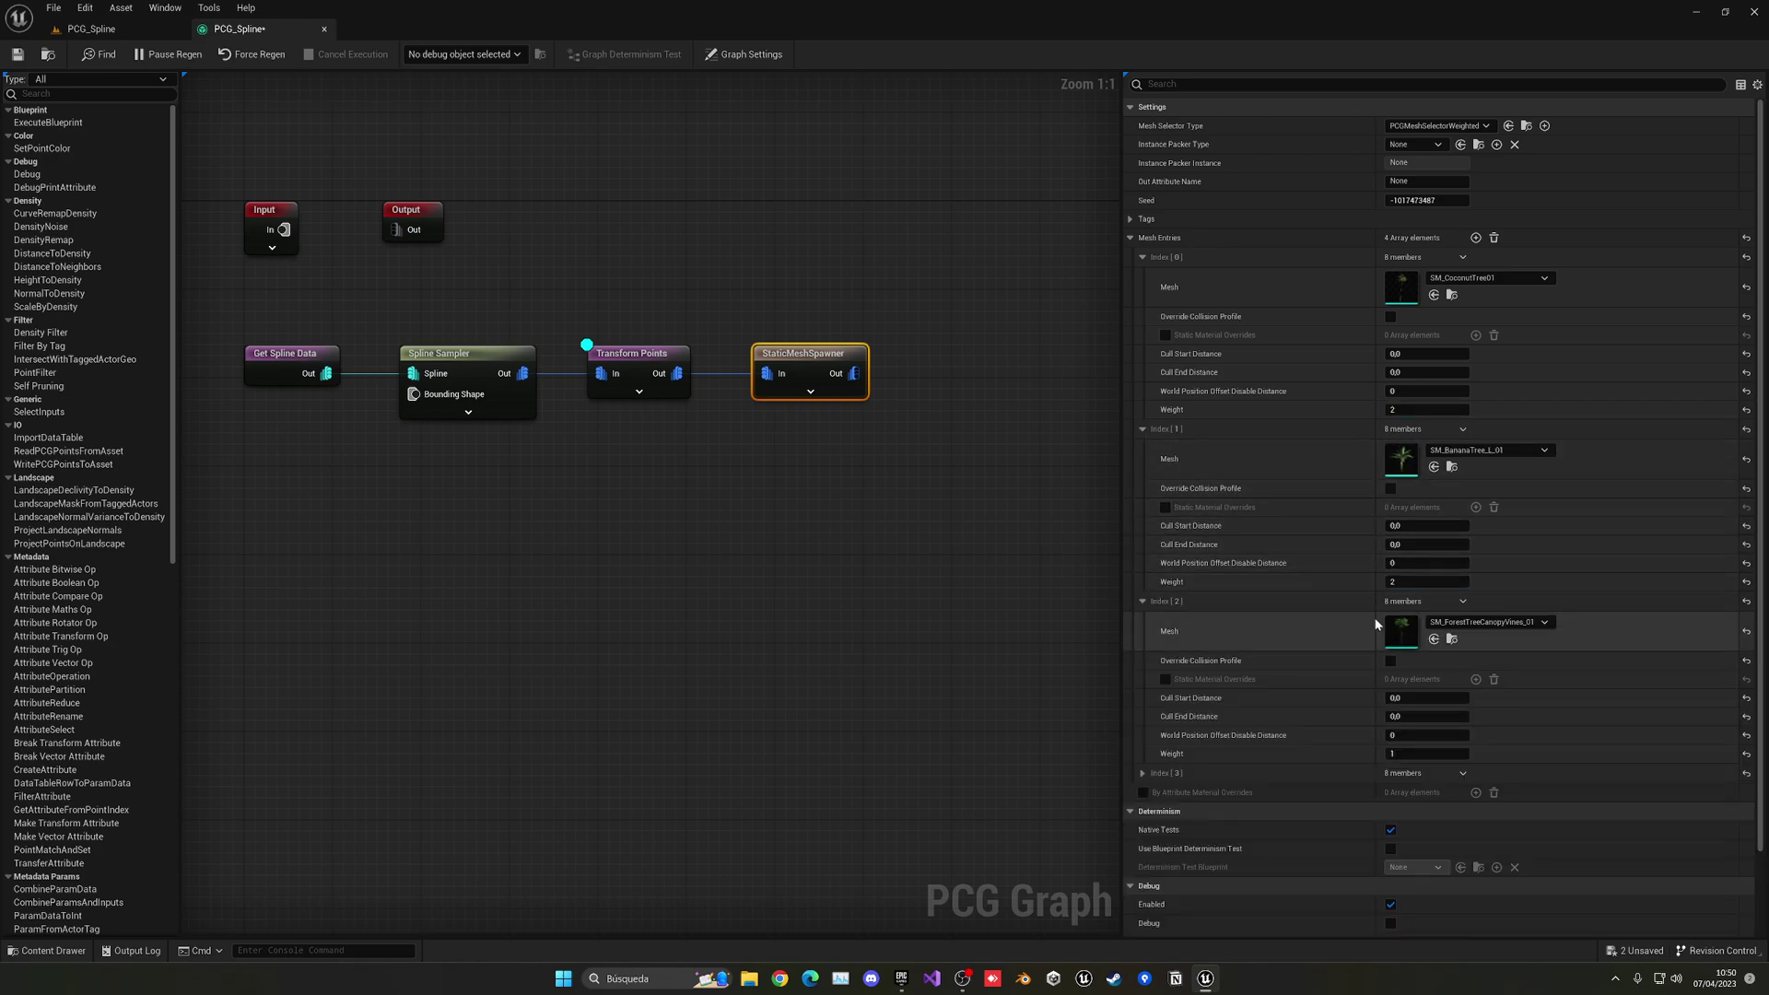
{"action": "left_click", "coordinate": [1411, 754]}
{"action": "type", "text": "2"}
{"action": "key", "text": "Return"}
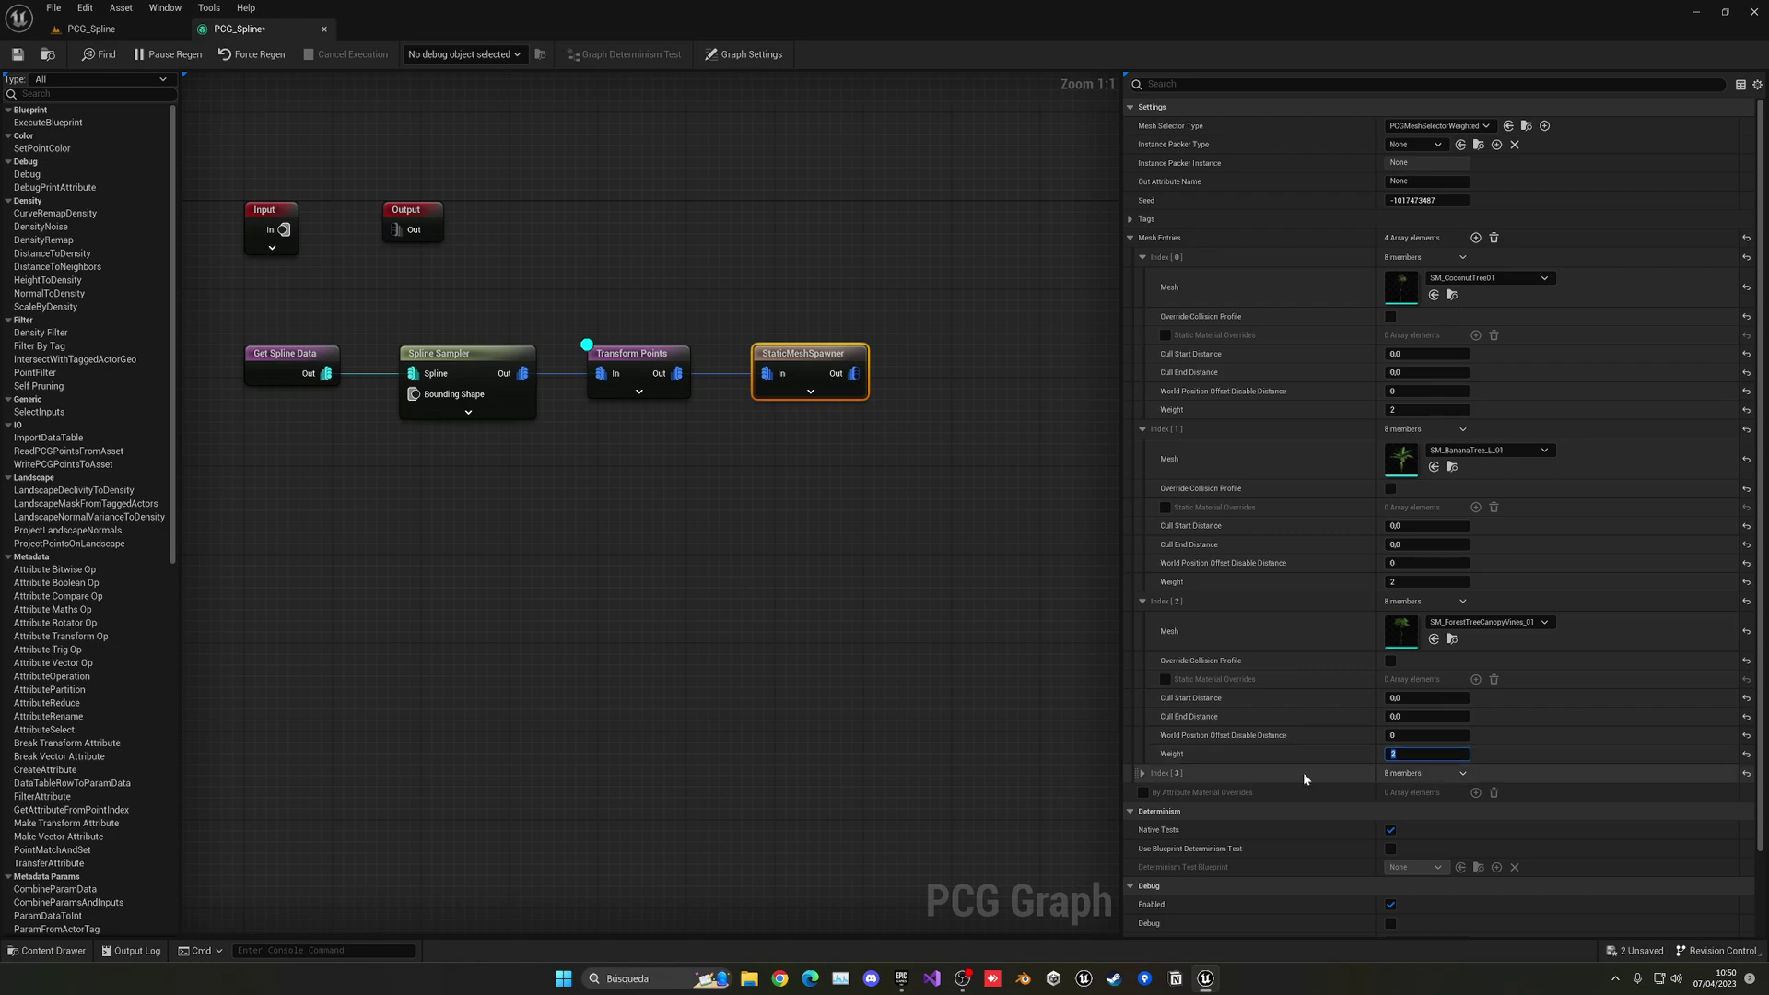
Step: Review the SM_CeibaTree01 entry's Weight and inspect the weighted tree mix in the level
{"action": "left_click", "coordinate": [1143, 773]}
{"action": "scroll", "coordinate": [1305, 788], "scroll_direction": "down", "scroll_amount": 1}
{"action": "left_click", "coordinate": [1402, 860]}
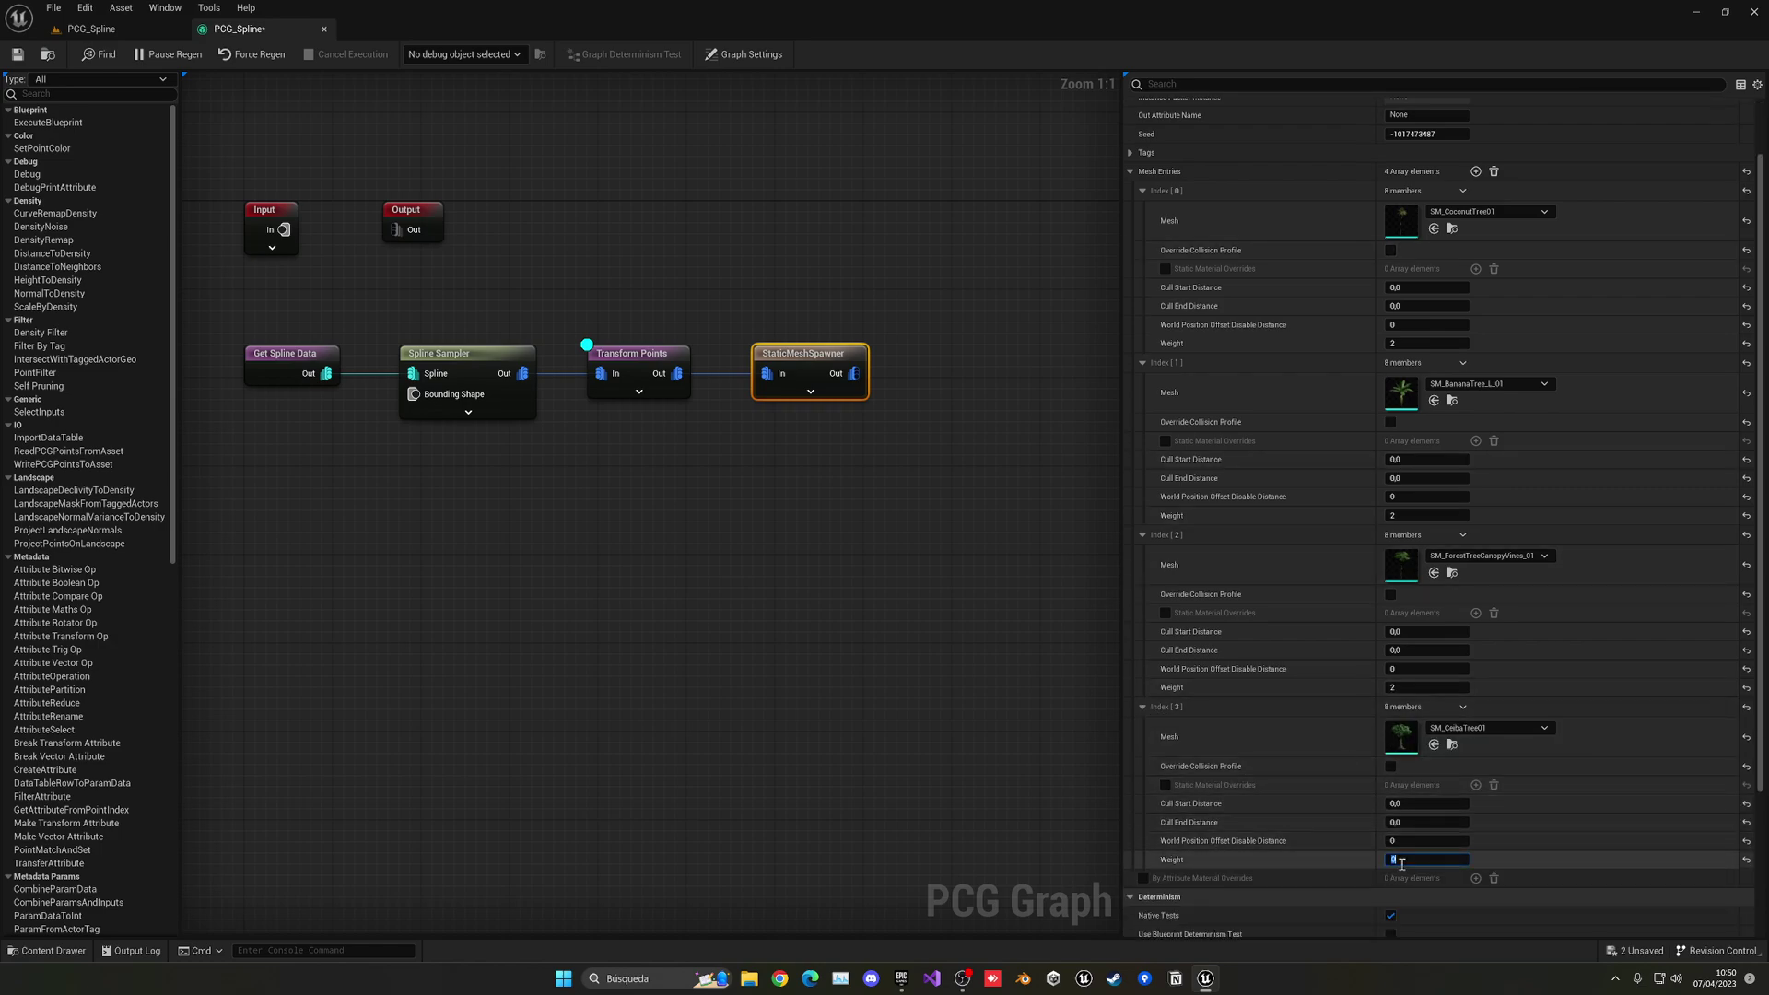
{"action": "left_click", "coordinate": [88, 29]}
{"action": "left_click", "coordinate": [241, 35]}
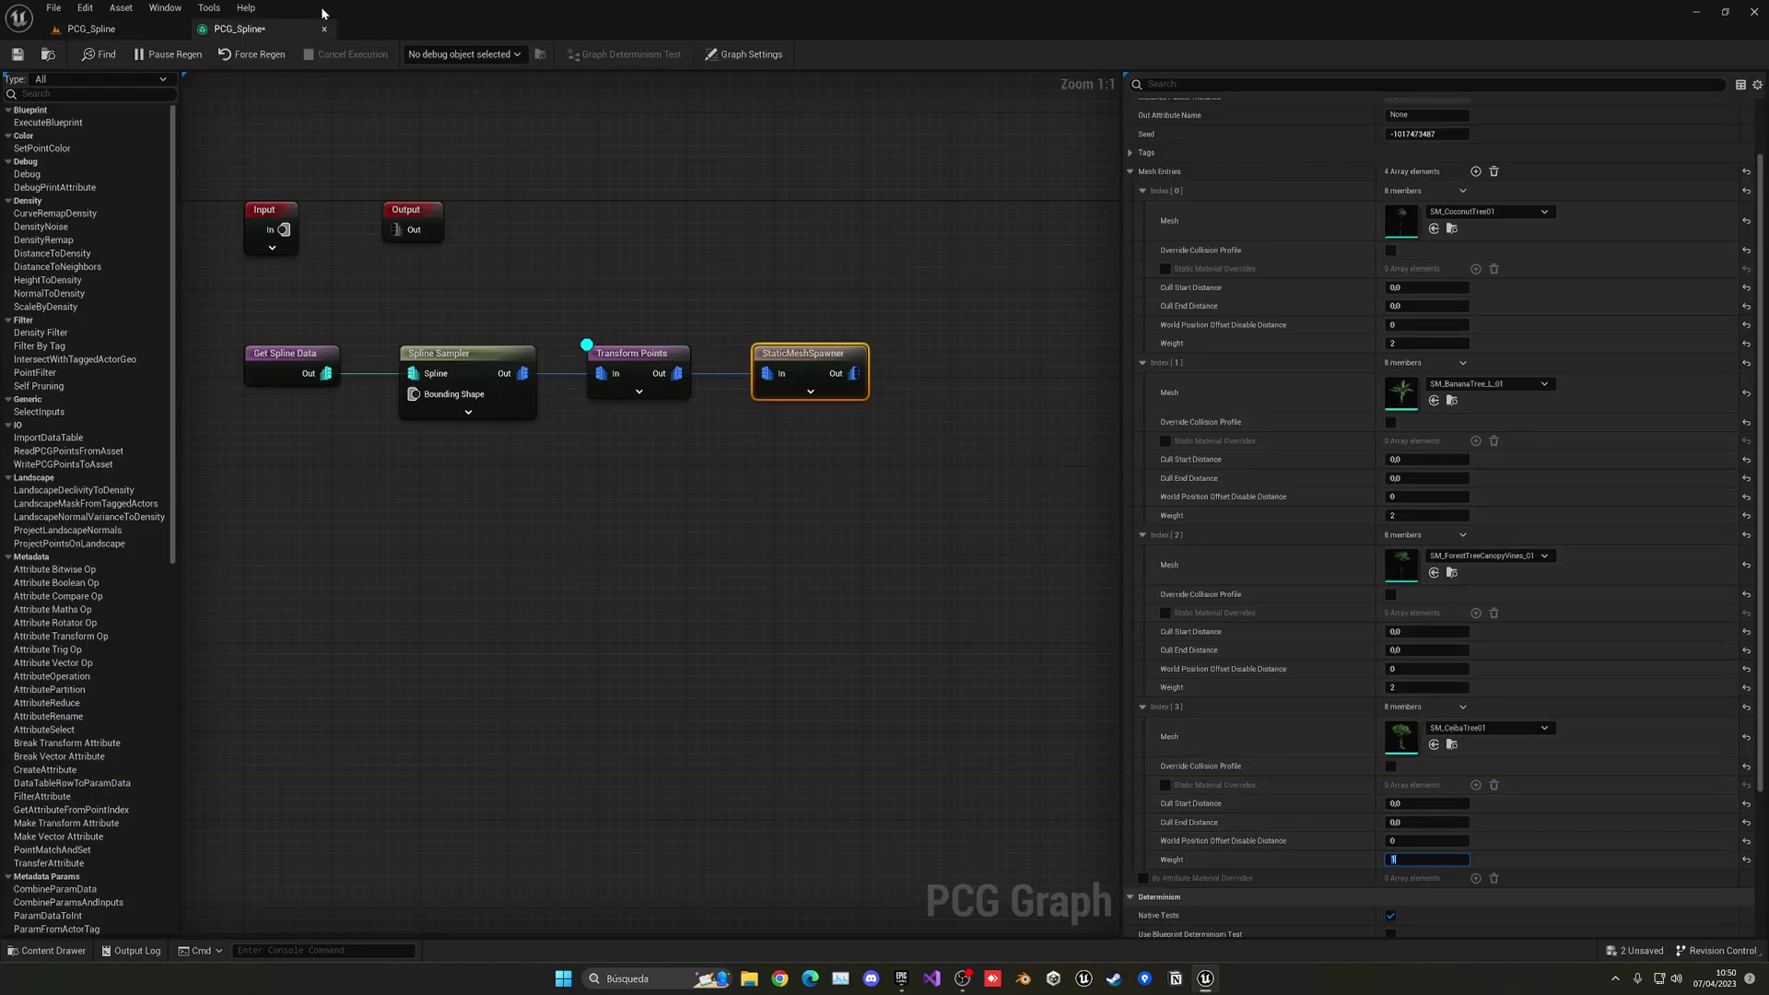
{"action": "left_click", "coordinate": [88, 29]}
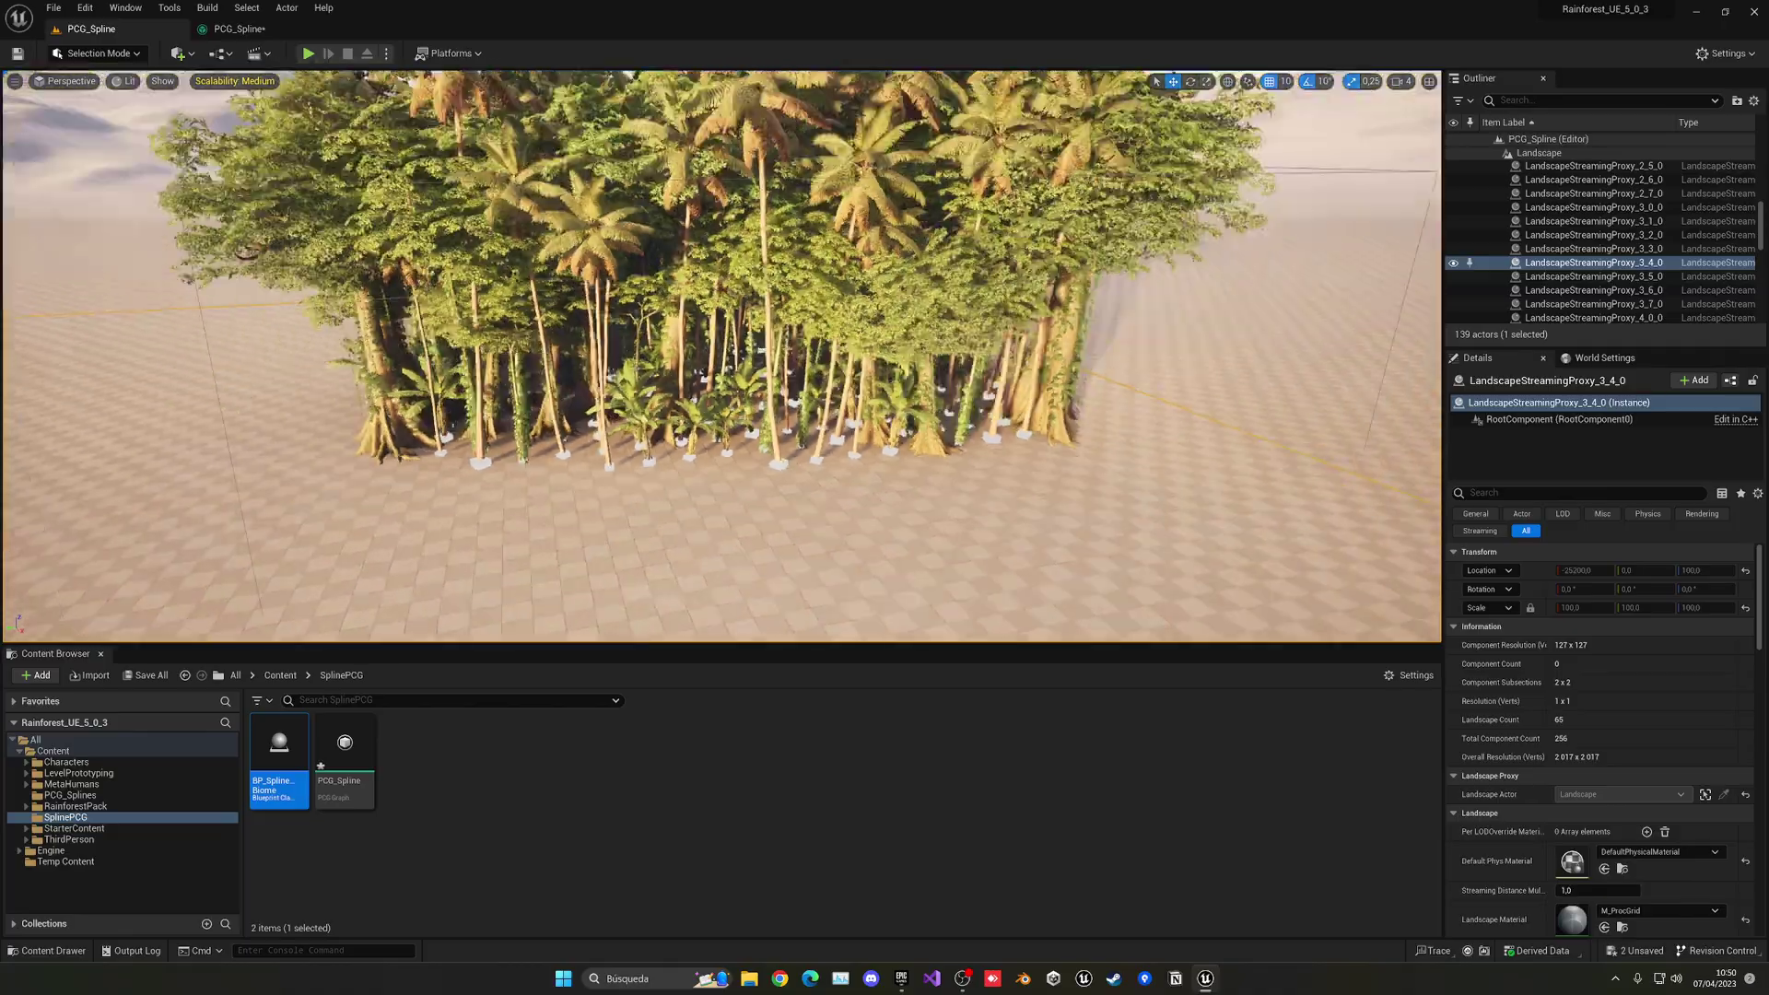
{"action": "mouse_move", "coordinate": [722, 355]}
{"action": "right_mouse_down"}
{"action": "mouse_move", "coordinate": [811, 350]}
{"action": "mouse_move", "coordinate": [701, 387]}
{"action": "mouse_move", "coordinate": [756, 341]}
{"action": "mouse_move", "coordinate": [701, 387]}
{"action": "mouse_move", "coordinate": [682, 377]}
{"action": "mouse_move", "coordinate": [697, 350]}
{"action": "mouse_move", "coordinate": [721, 355]}
{"action": "right_mouse_up"}
{"action": "scroll", "coordinate": [722, 356], "scroll_direction": "down", "scroll_amount": 1}
{"action": "key", "text": "s"}
{"action": "key", "text": "w"}
Step: Set the Spline Sampler node's Interior Sample Spacing to 250, review the Transform Points settings, and check the forest in the level
{"action": "left_click", "coordinate": [239, 29]}
{"action": "left_click", "coordinate": [473, 358]}
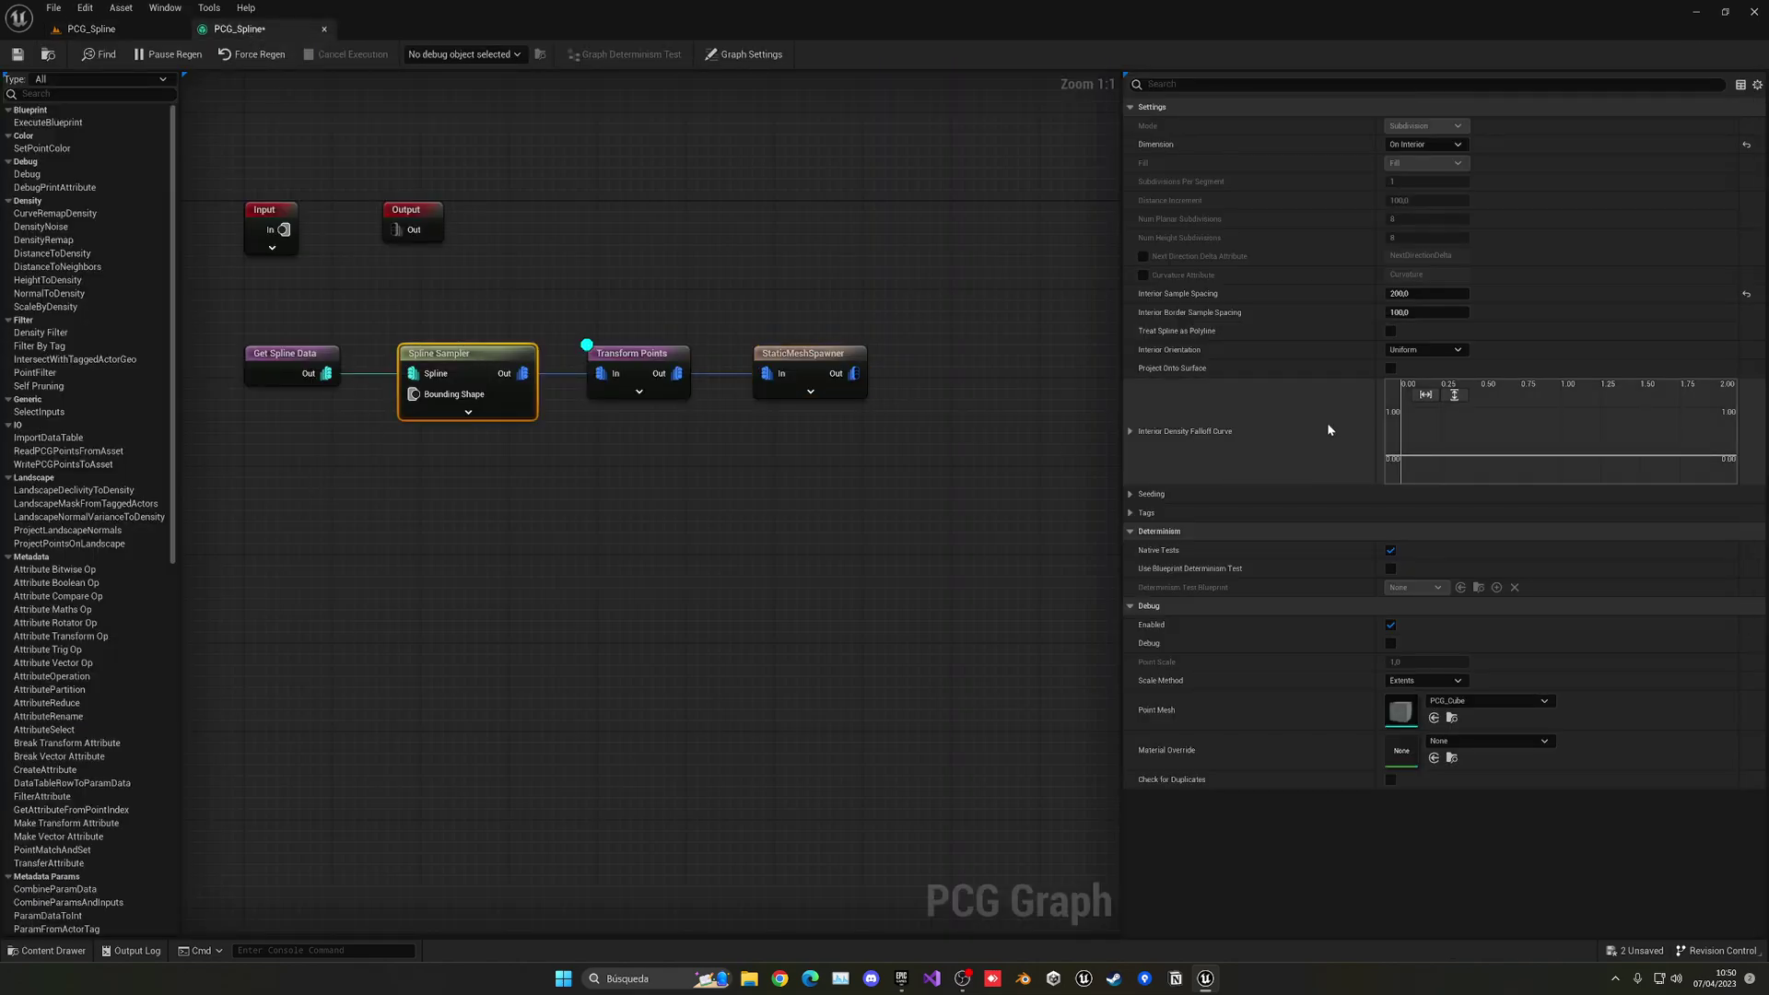
{"action": "left_click", "coordinate": [1406, 295]}
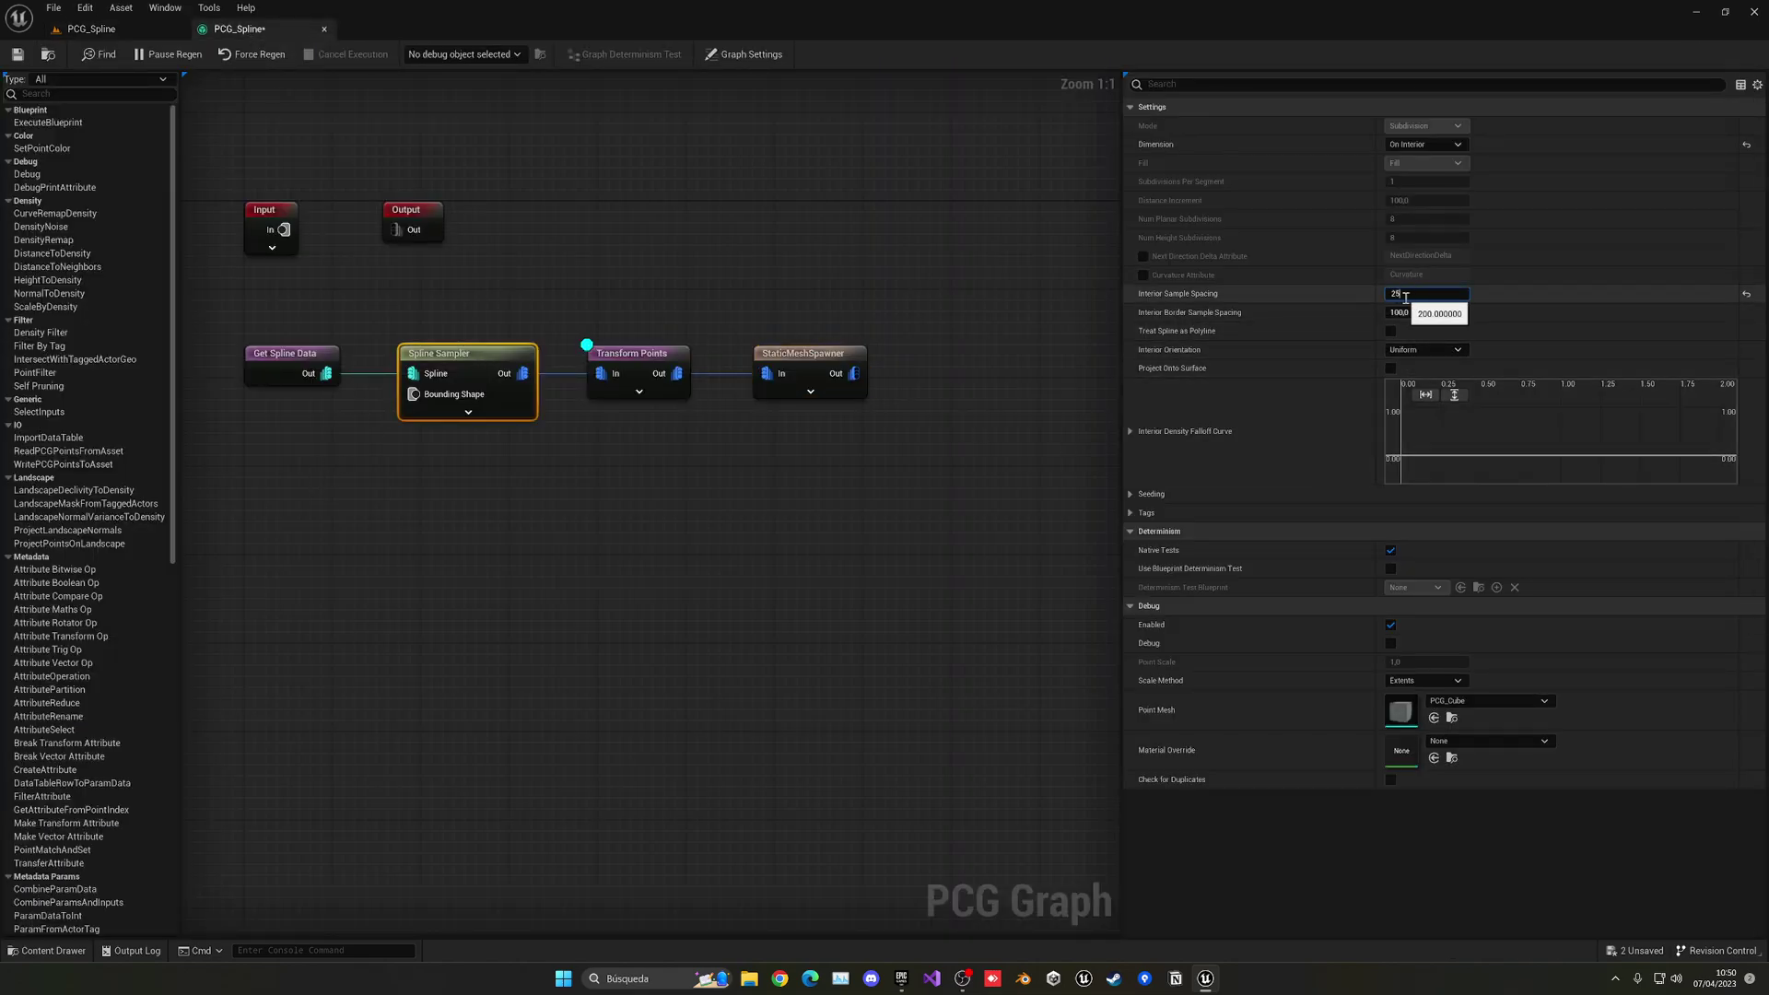
{"action": "left_click", "coordinate": [147, 28]}
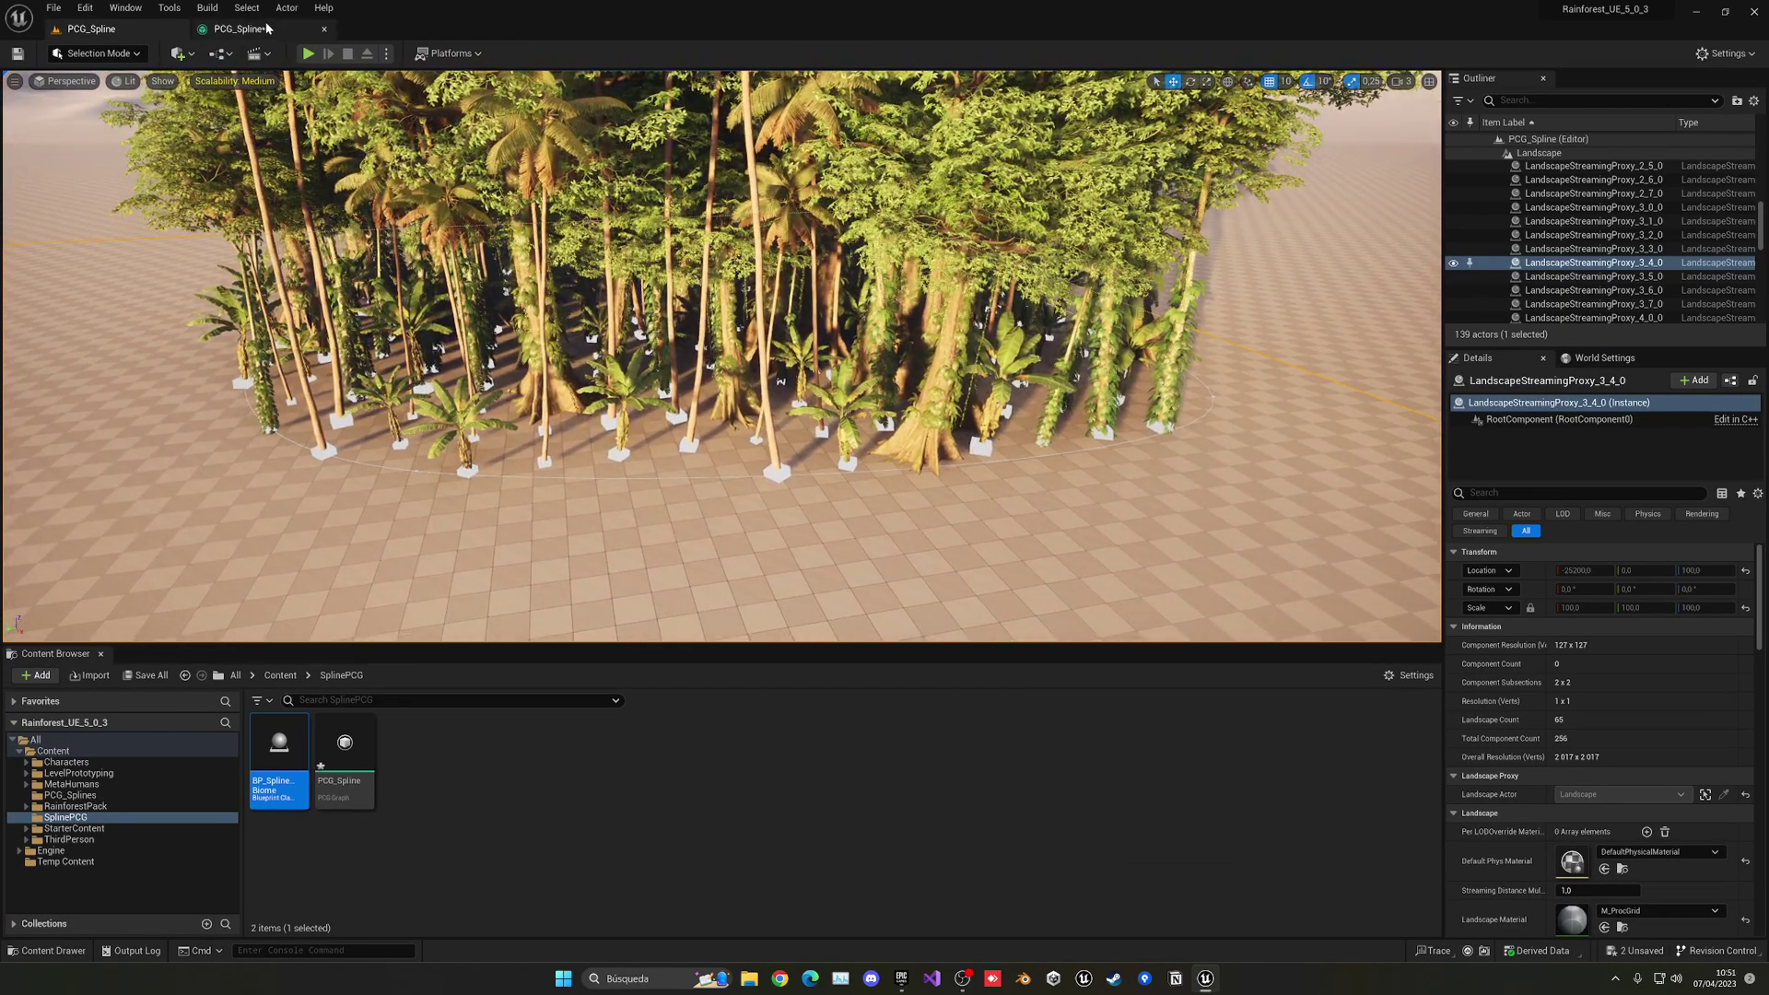
{"action": "left_click", "coordinate": [266, 27]}
{"action": "left_click", "coordinate": [660, 378]}
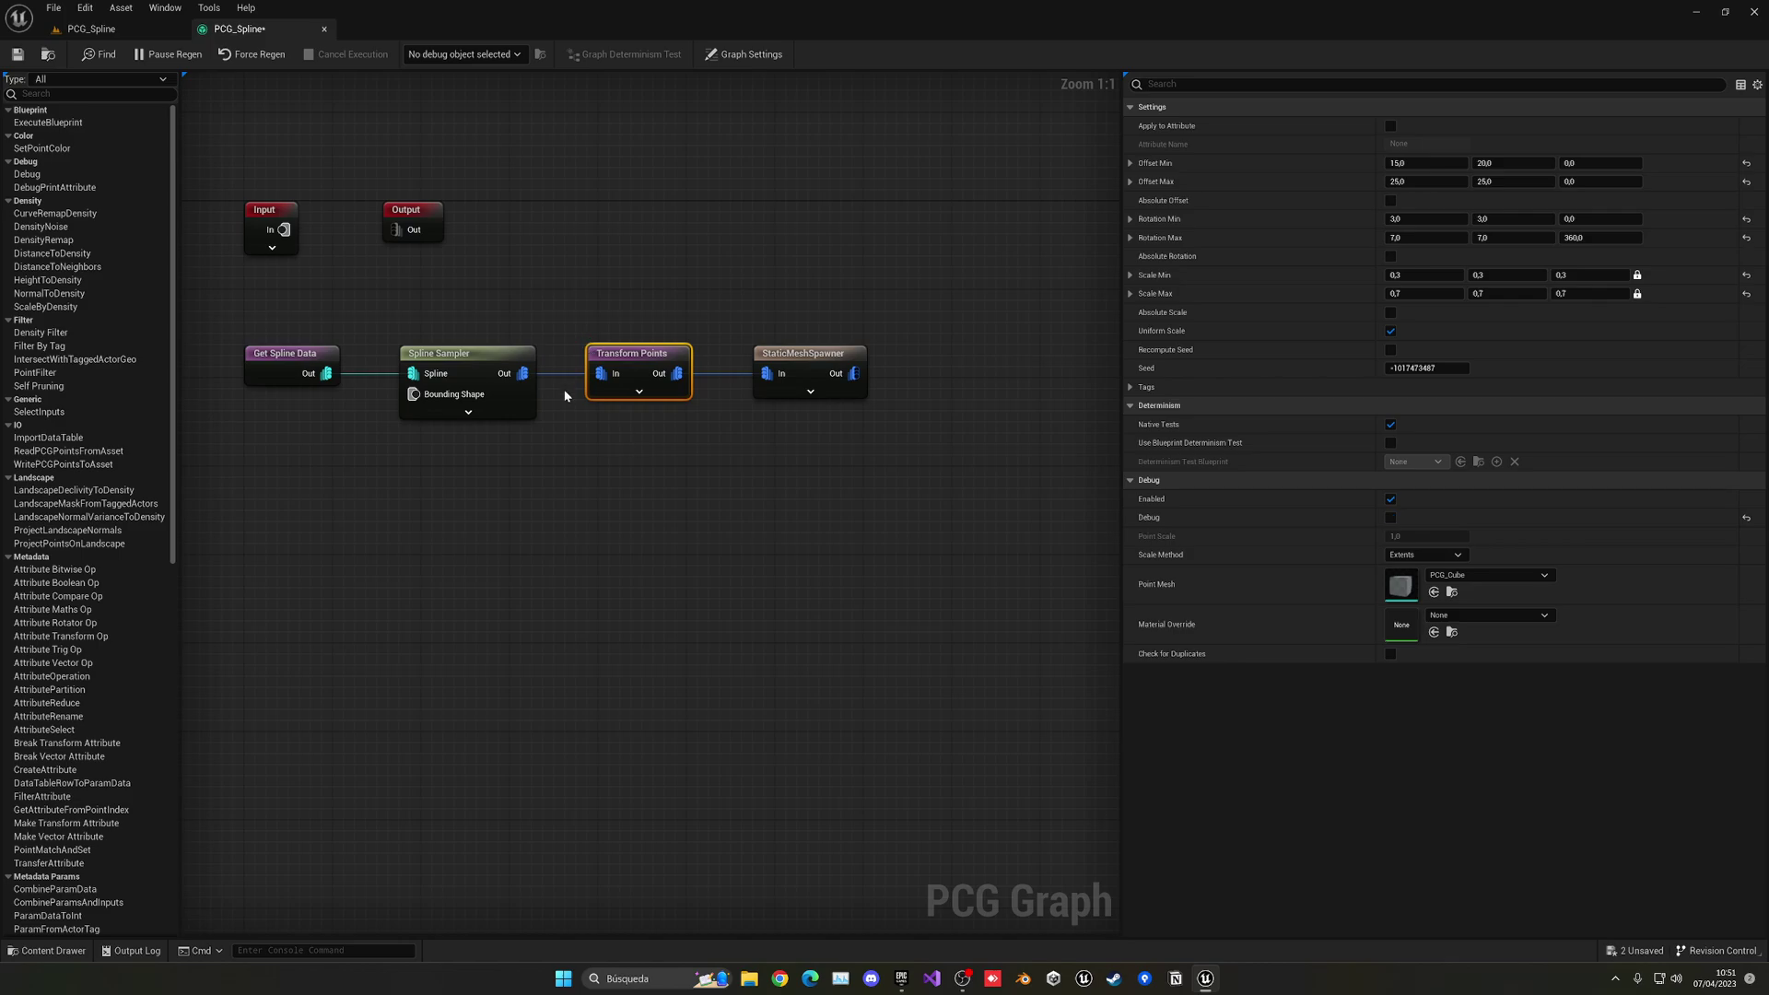
{"action": "left_click", "coordinate": [145, 30]}
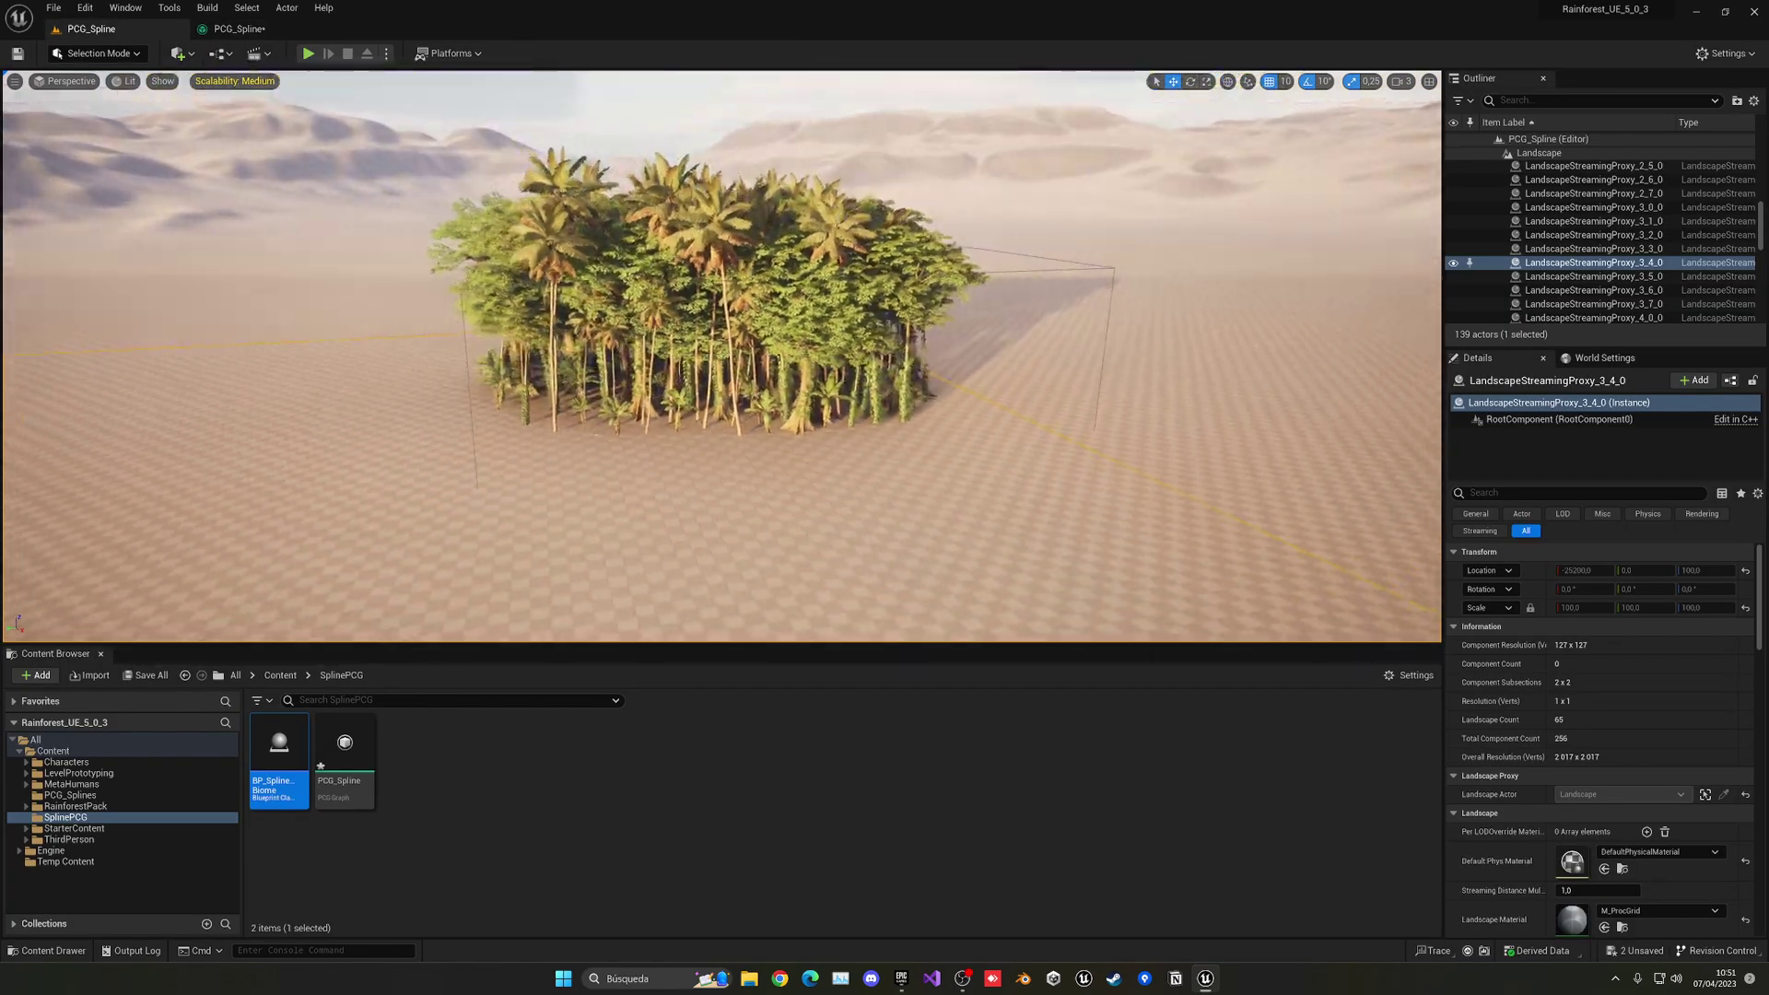
{"action": "right_click_drag", "start_coordinate": [510, 387], "coordinate": [509, 433]}
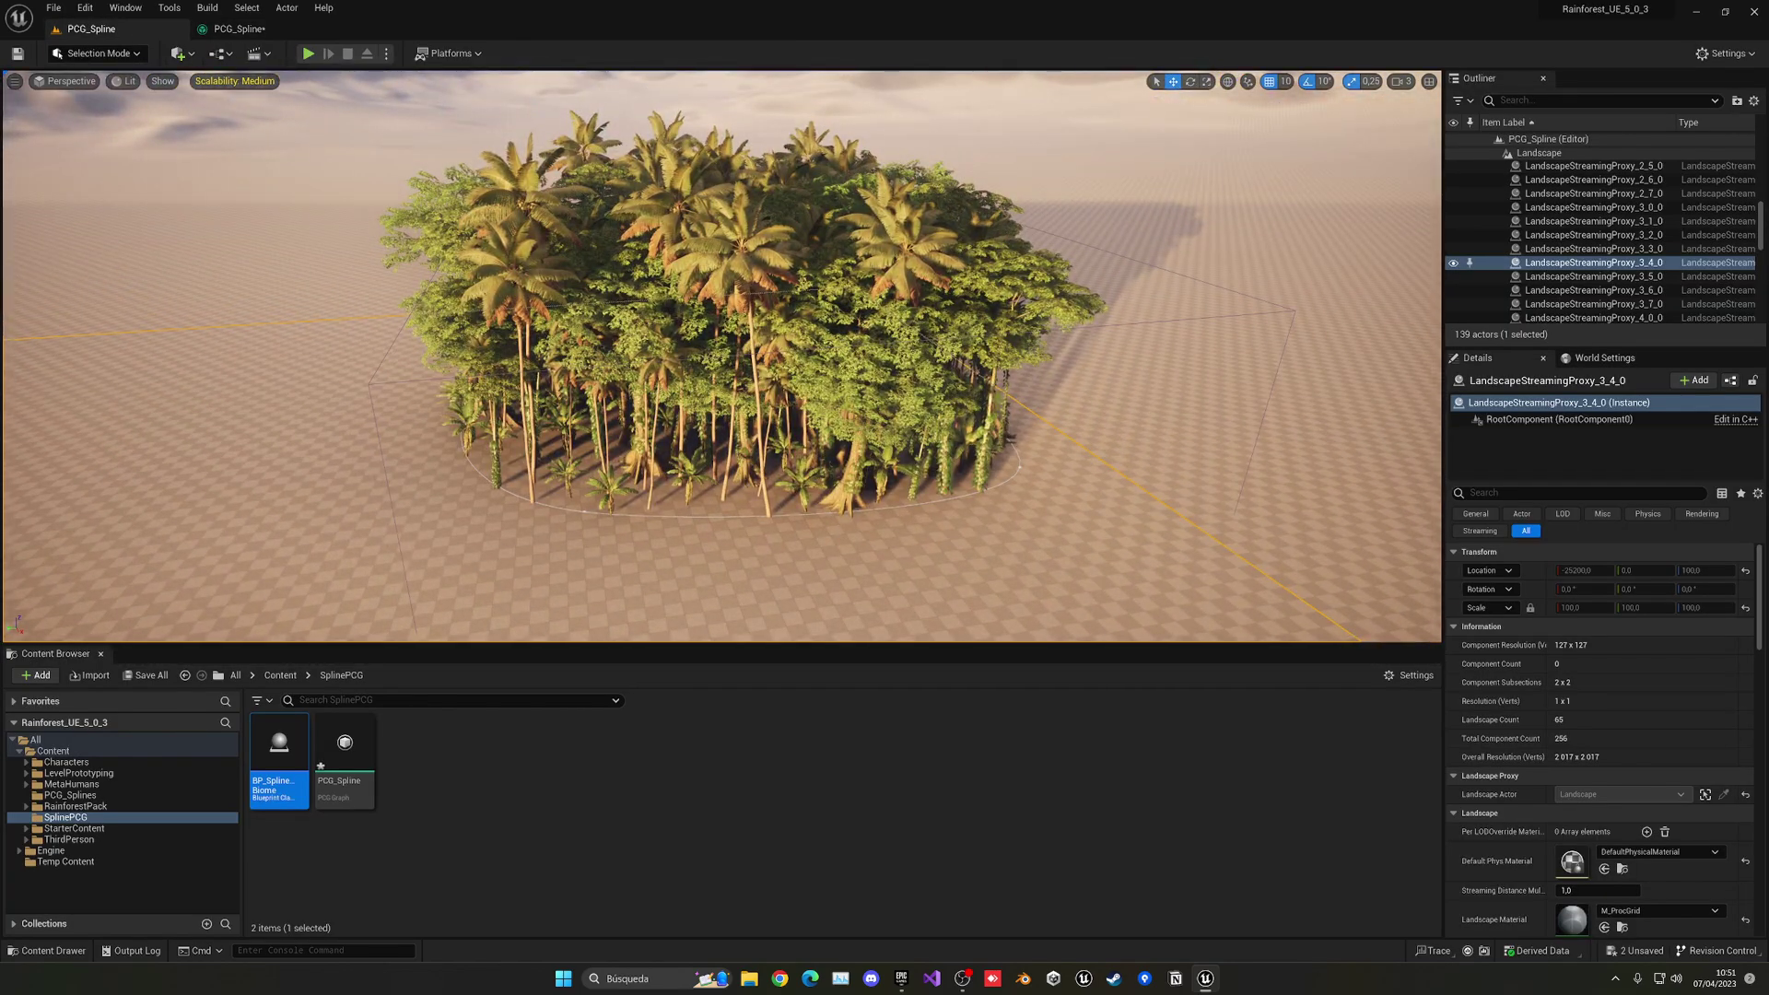
Step: Scale the PCG_Spline volume proportionally to 100 in X and Y and 40 in Z
{"action": "left_click", "coordinate": [567, 354]}
{"action": "right_click_drag", "start_coordinate": [567, 355], "coordinate": [506, 354]}
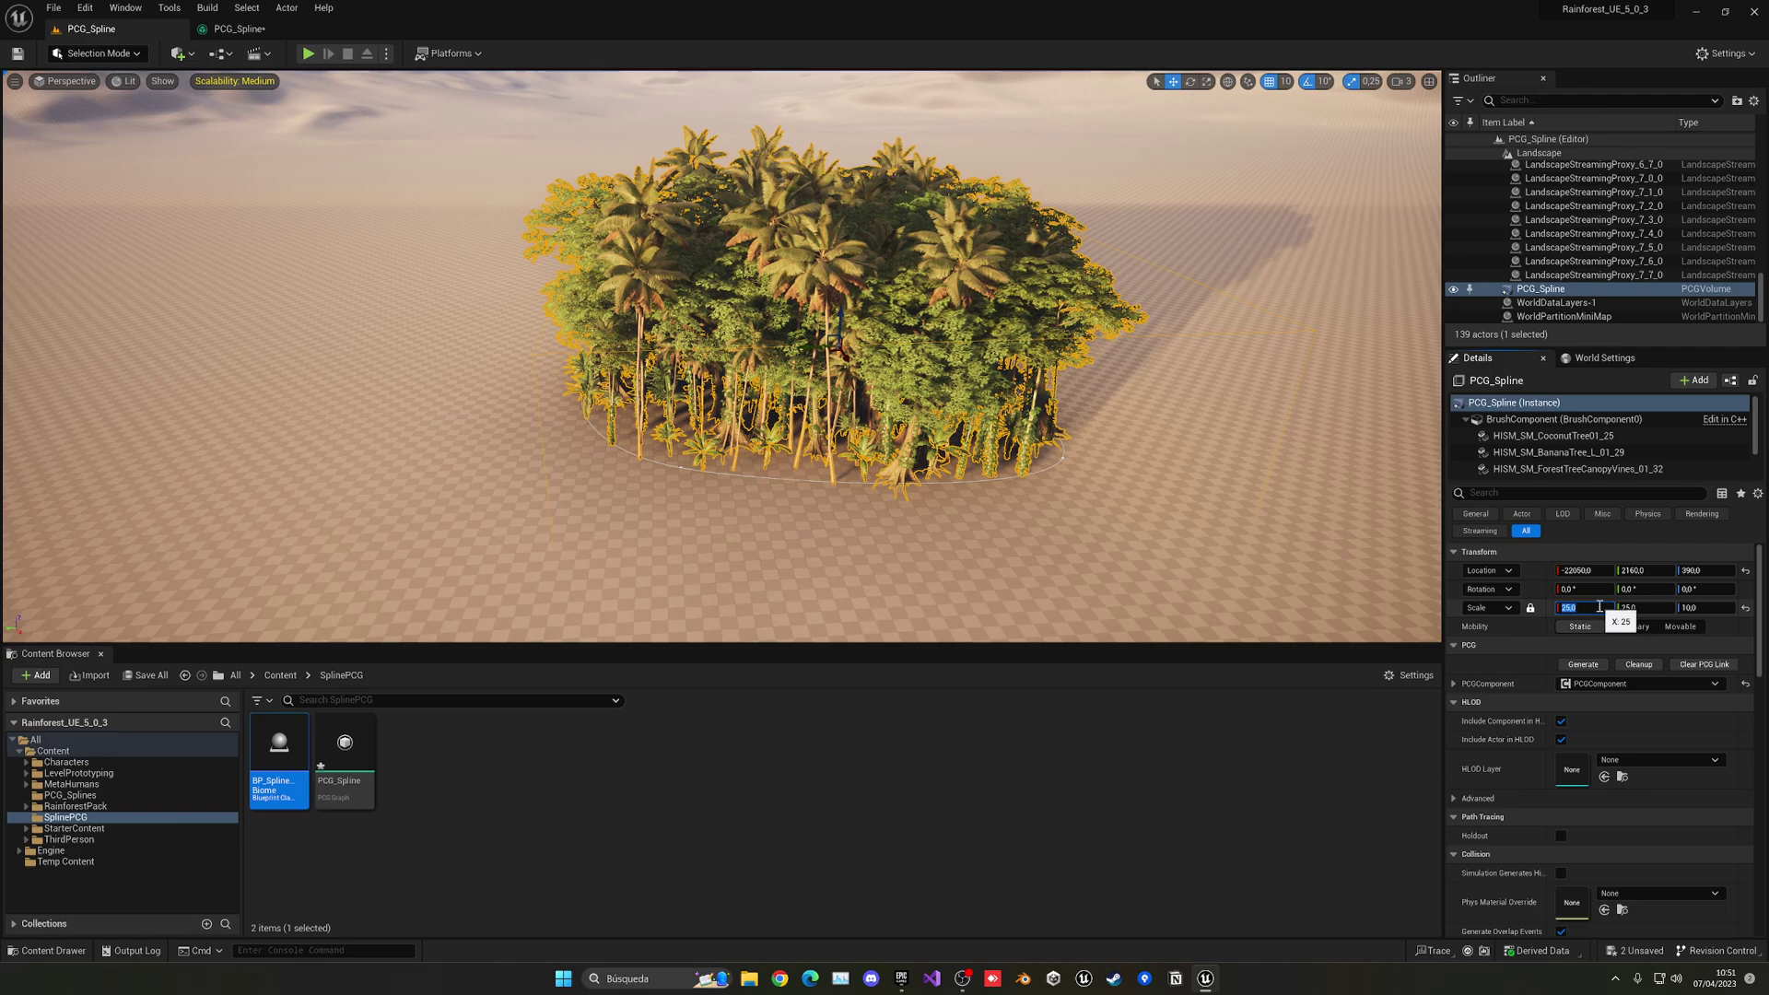
{"action": "key", "text": "Return"}
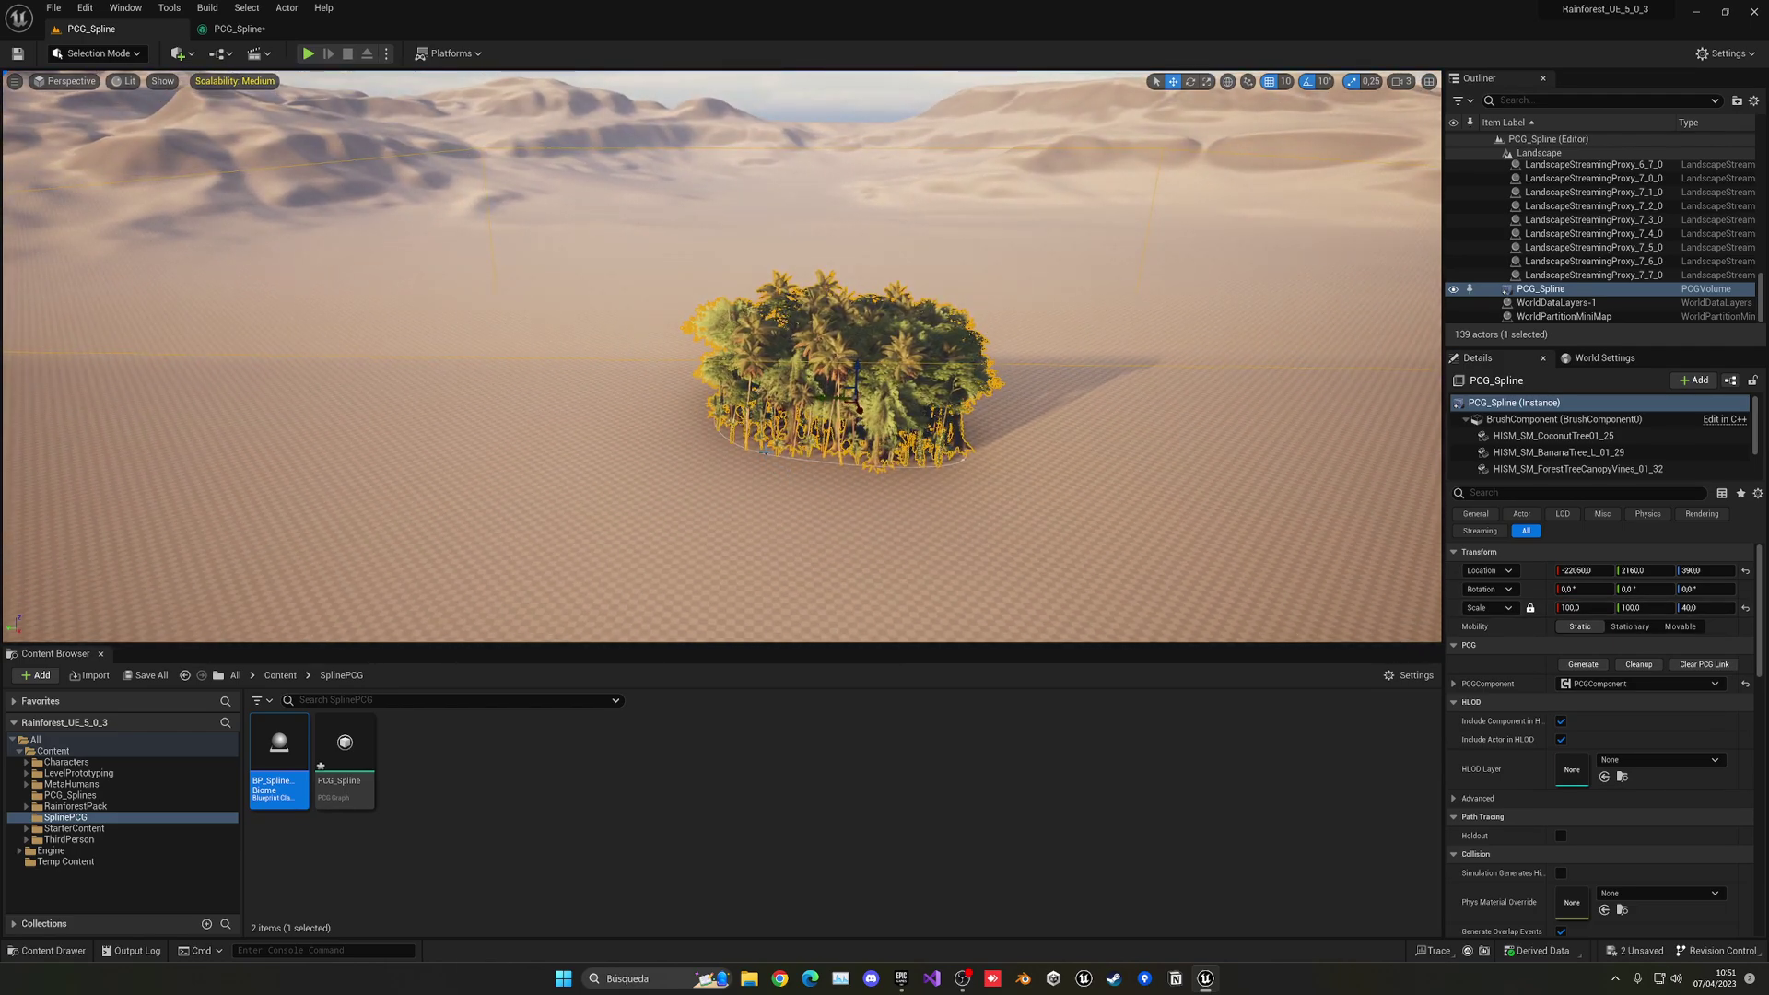
Step: Save the level and inspect the trees along the forest's spline boundary up close
{"action": "left_click", "coordinate": [719, 416]}
{"action": "mouse_move", "coordinate": [719, 416]}
{"action": "right_mouse_down"}
{"action": "mouse_move", "coordinate": [719, 525]}
{"action": "mouse_move", "coordinate": [719, 433]}
{"action": "right_mouse_up"}
{"action": "key", "text": "w"}
{"action": "key", "text": "ctrl+s"}
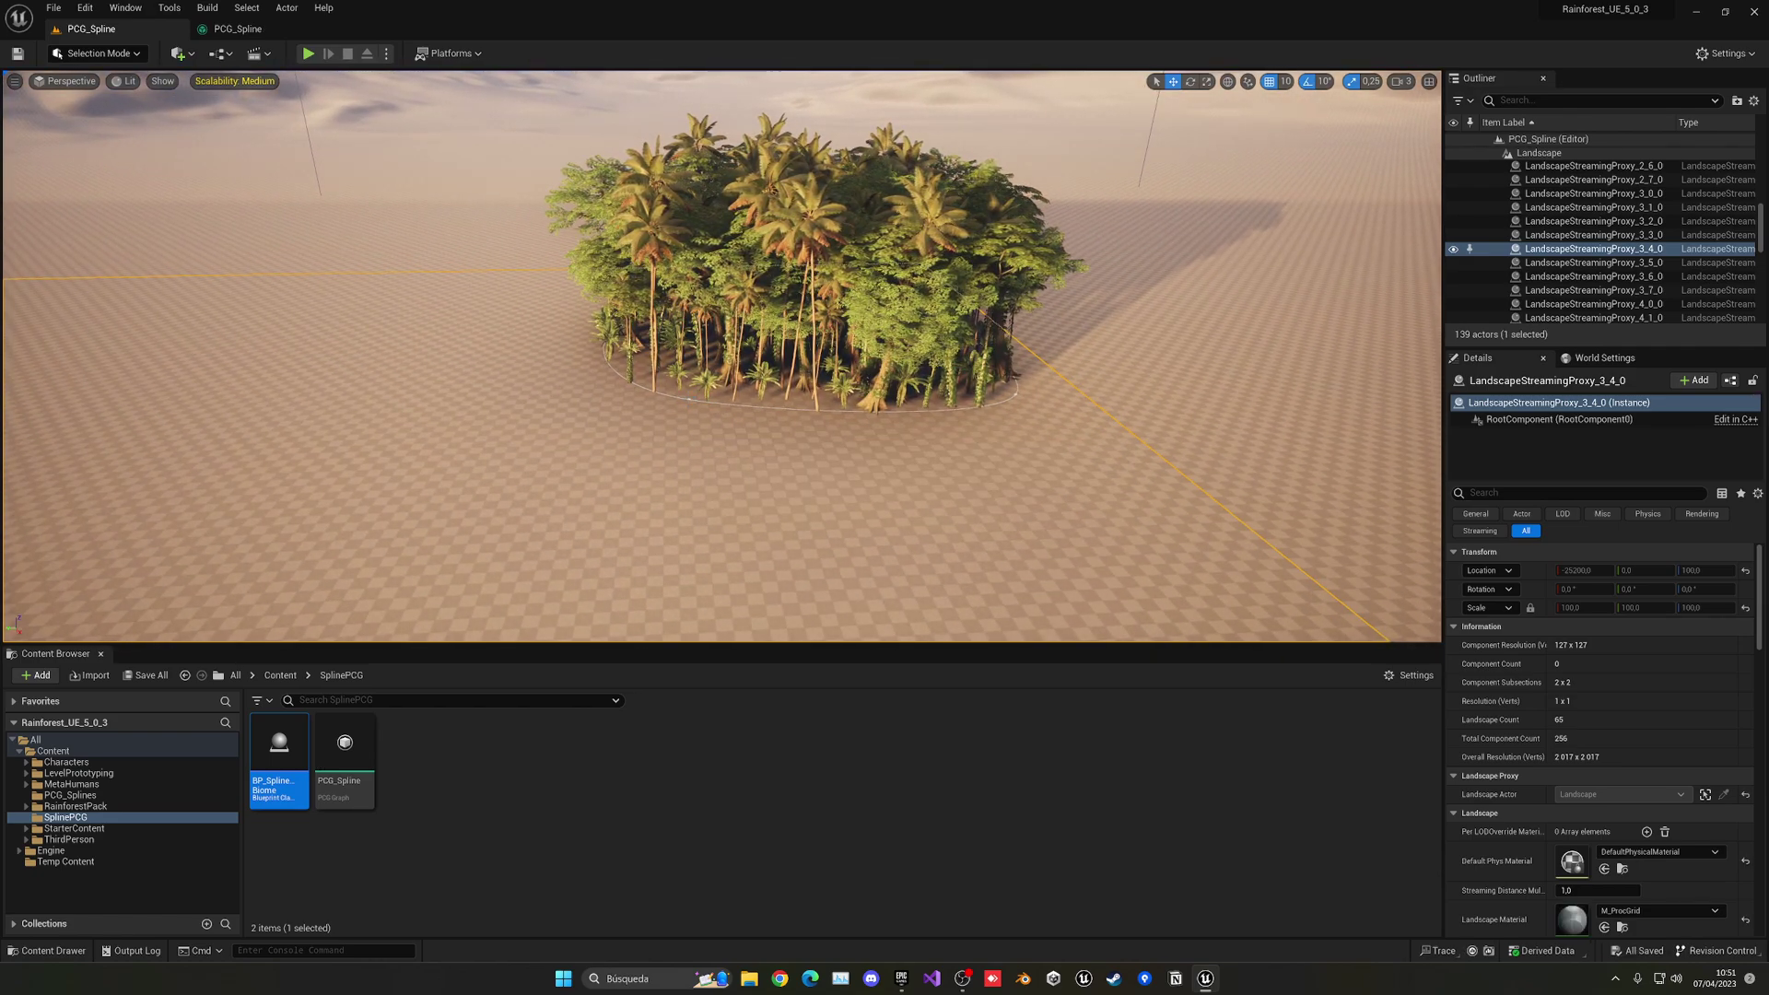
{"action": "key", "text": "w"}
{"action": "right_click_drag", "start_coordinate": [735, 391], "coordinate": [711, 408]}
{"action": "scroll", "coordinate": [750, 394], "scroll_direction": "up", "scroll_amount": 5}
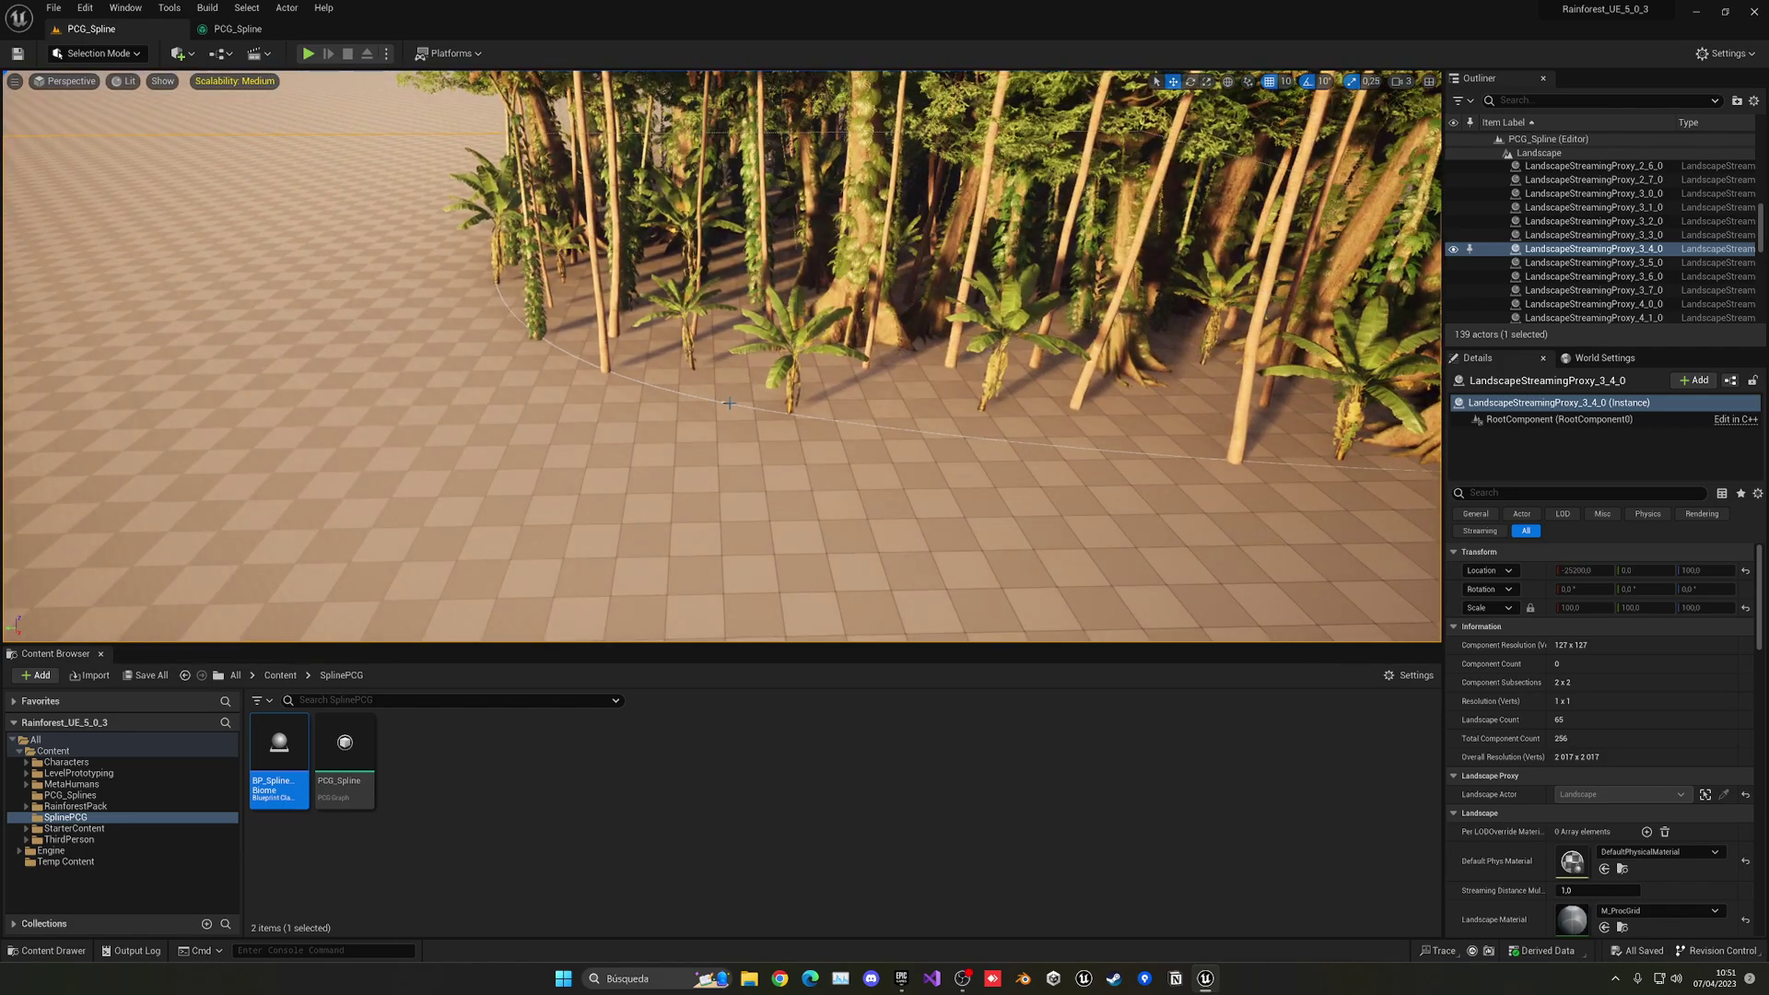
{"action": "scroll", "coordinate": [902, 337], "scroll_direction": "up", "scroll_amount": 6}
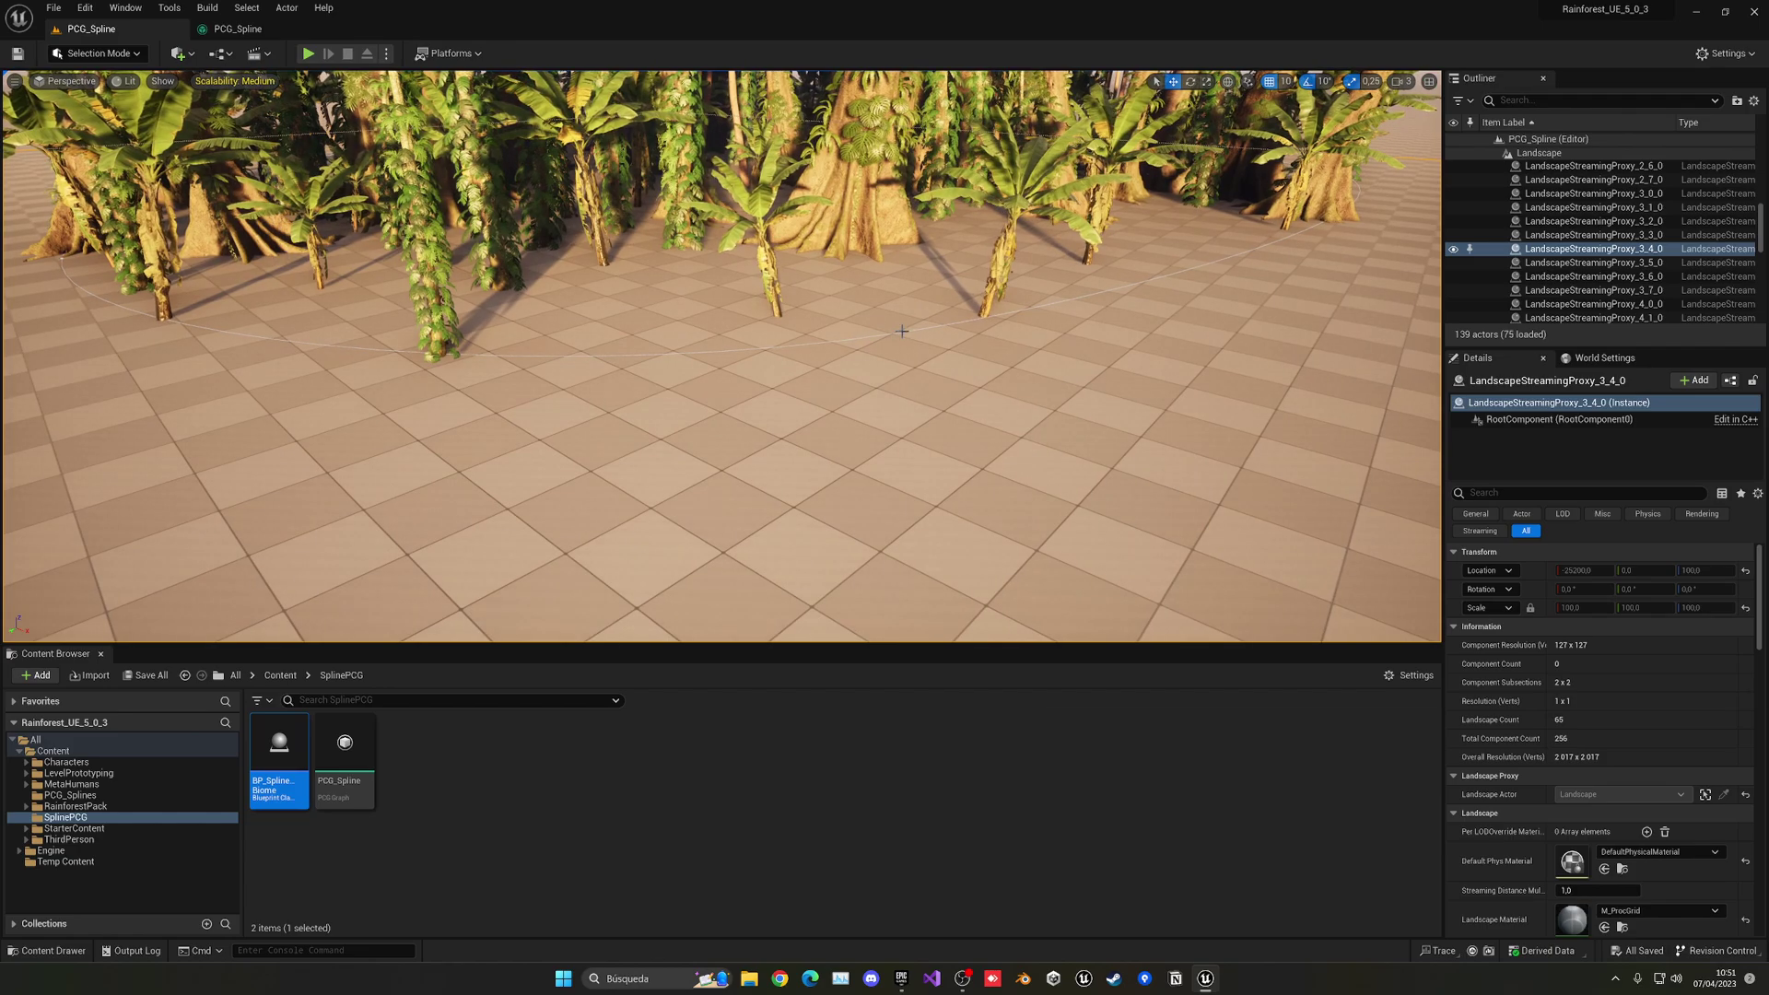
{"action": "left_click_drag", "start_coordinate": [905, 334], "coordinate": [399, 336], "text": "alt"}
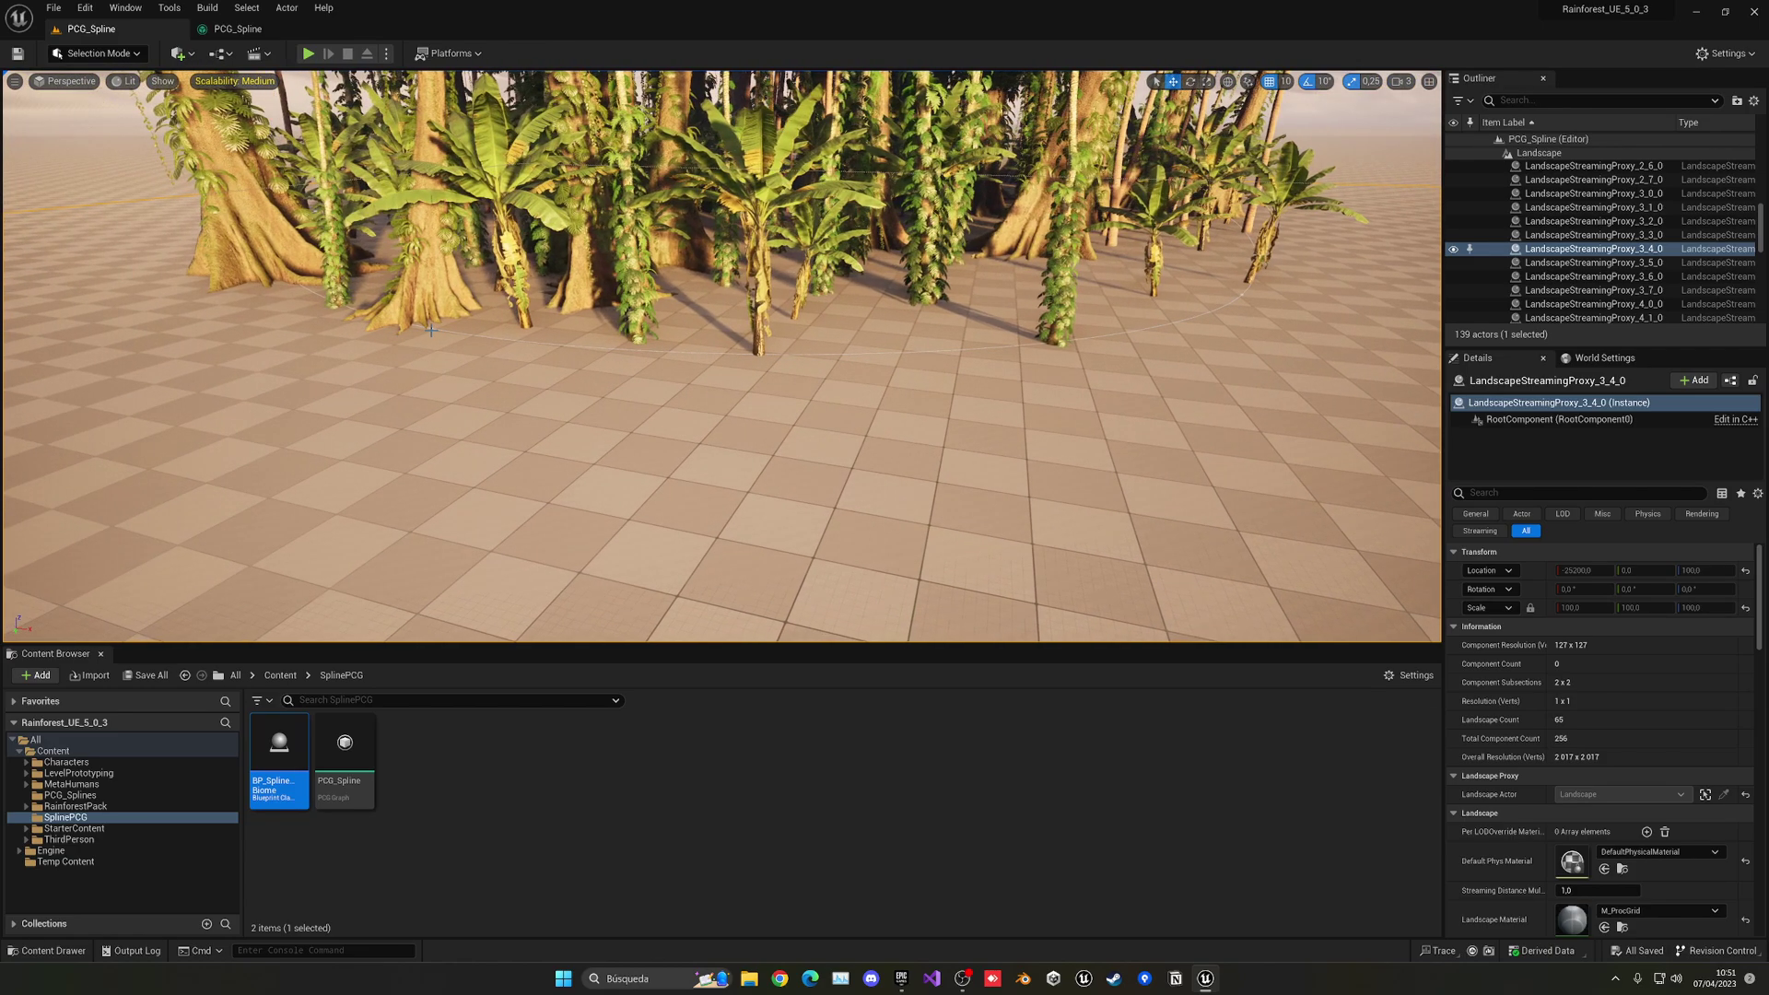
Step: Collapse the Lighting and Landscape groups in the Outliner and select the BP_SplineBiome actor
{"action": "scroll", "coordinate": [1584, 230], "scroll_direction": "up", "scroll_amount": 12}
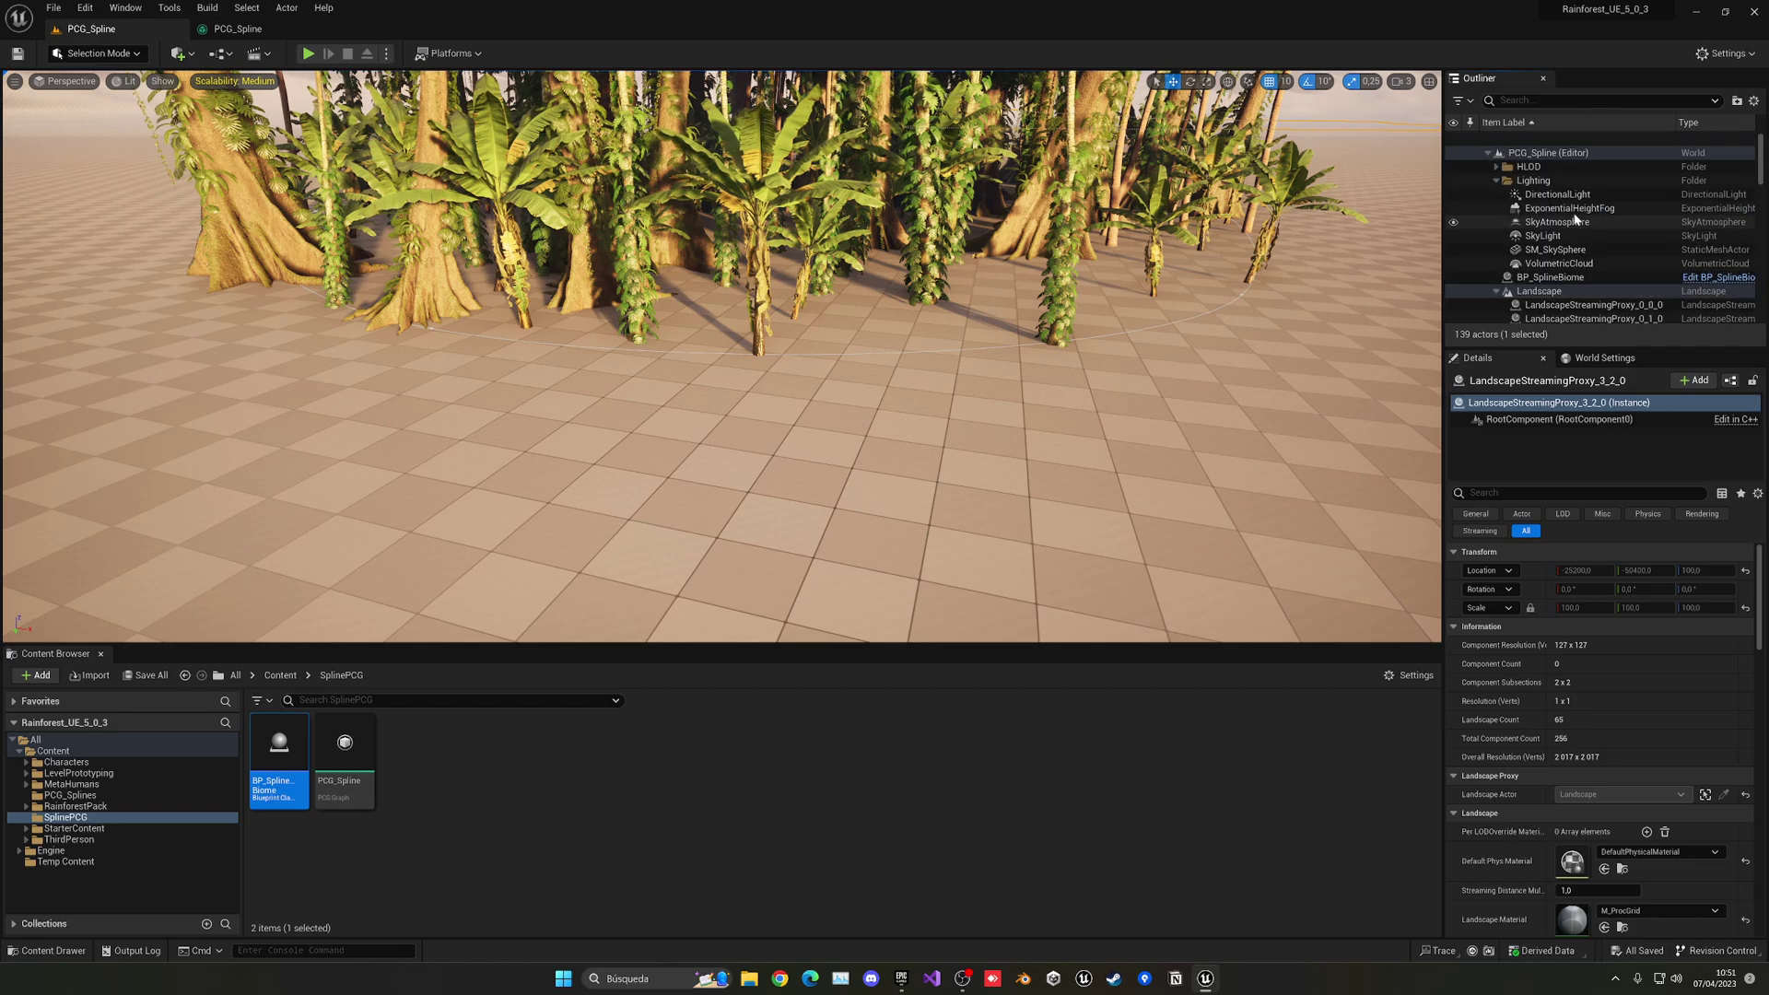
{"action": "left_click", "coordinate": [1497, 166]}
{"action": "left_click", "coordinate": [1497, 167]}
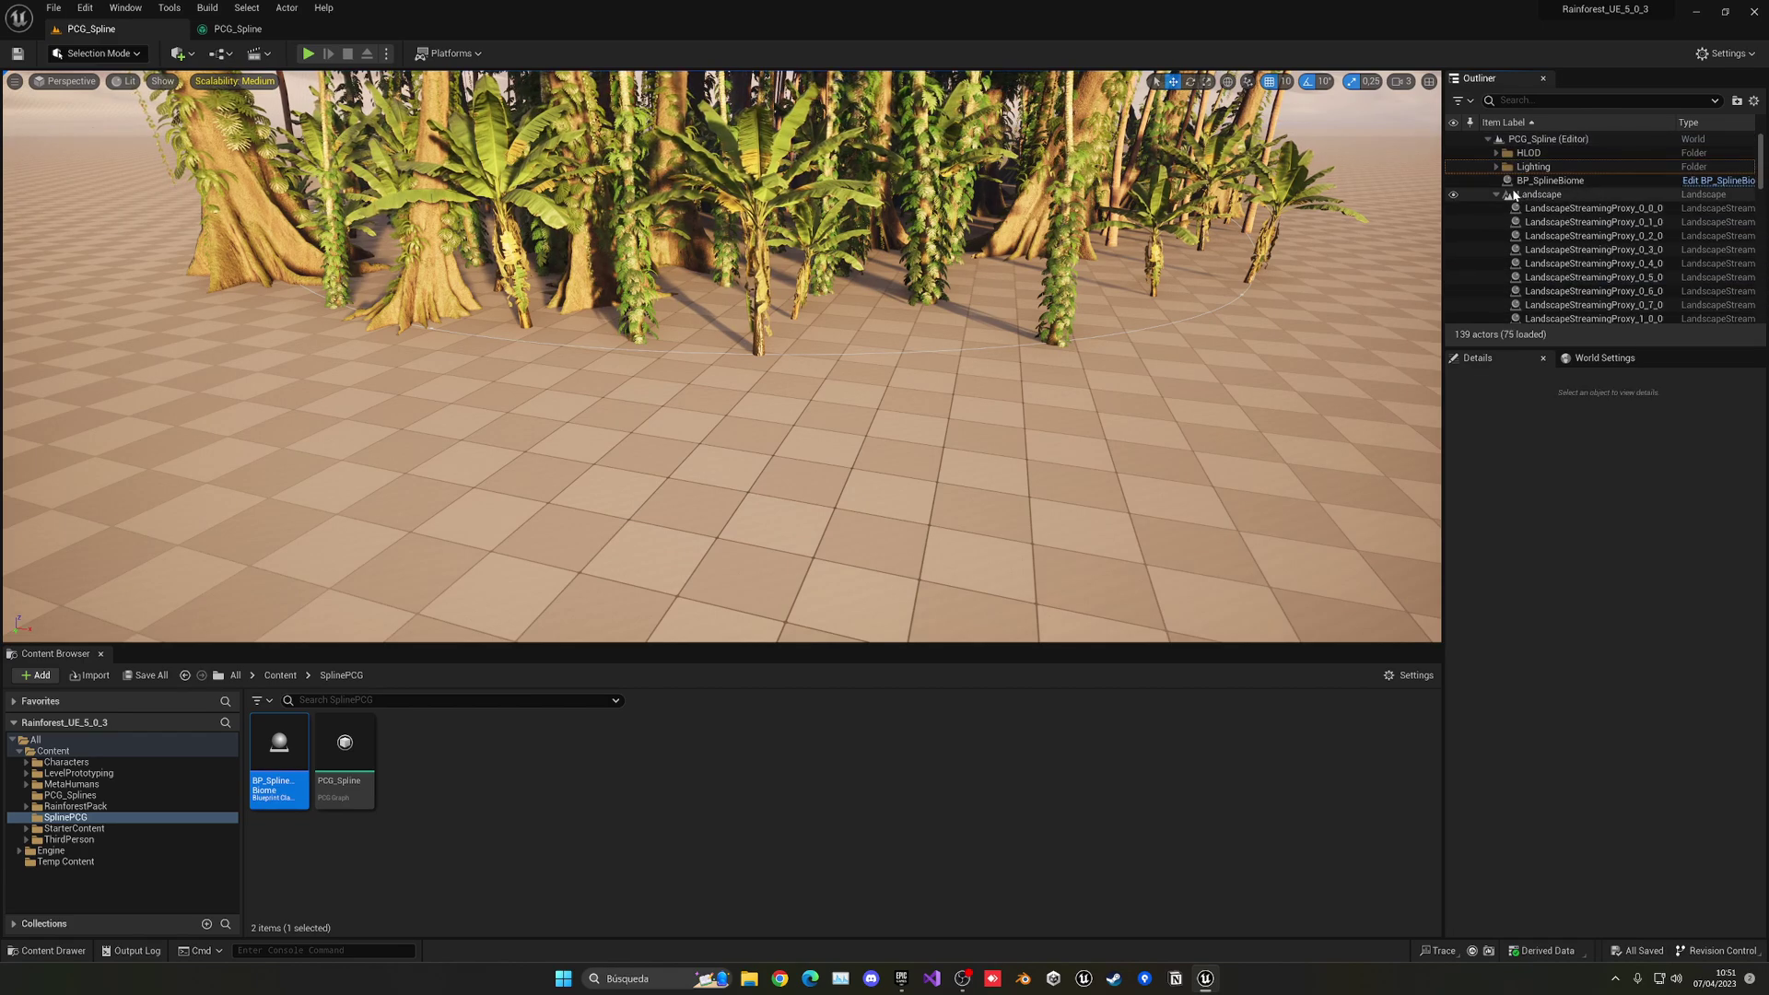
{"action": "left_click", "coordinate": [1497, 195]}
{"action": "left_click", "coordinate": [1169, 227]}
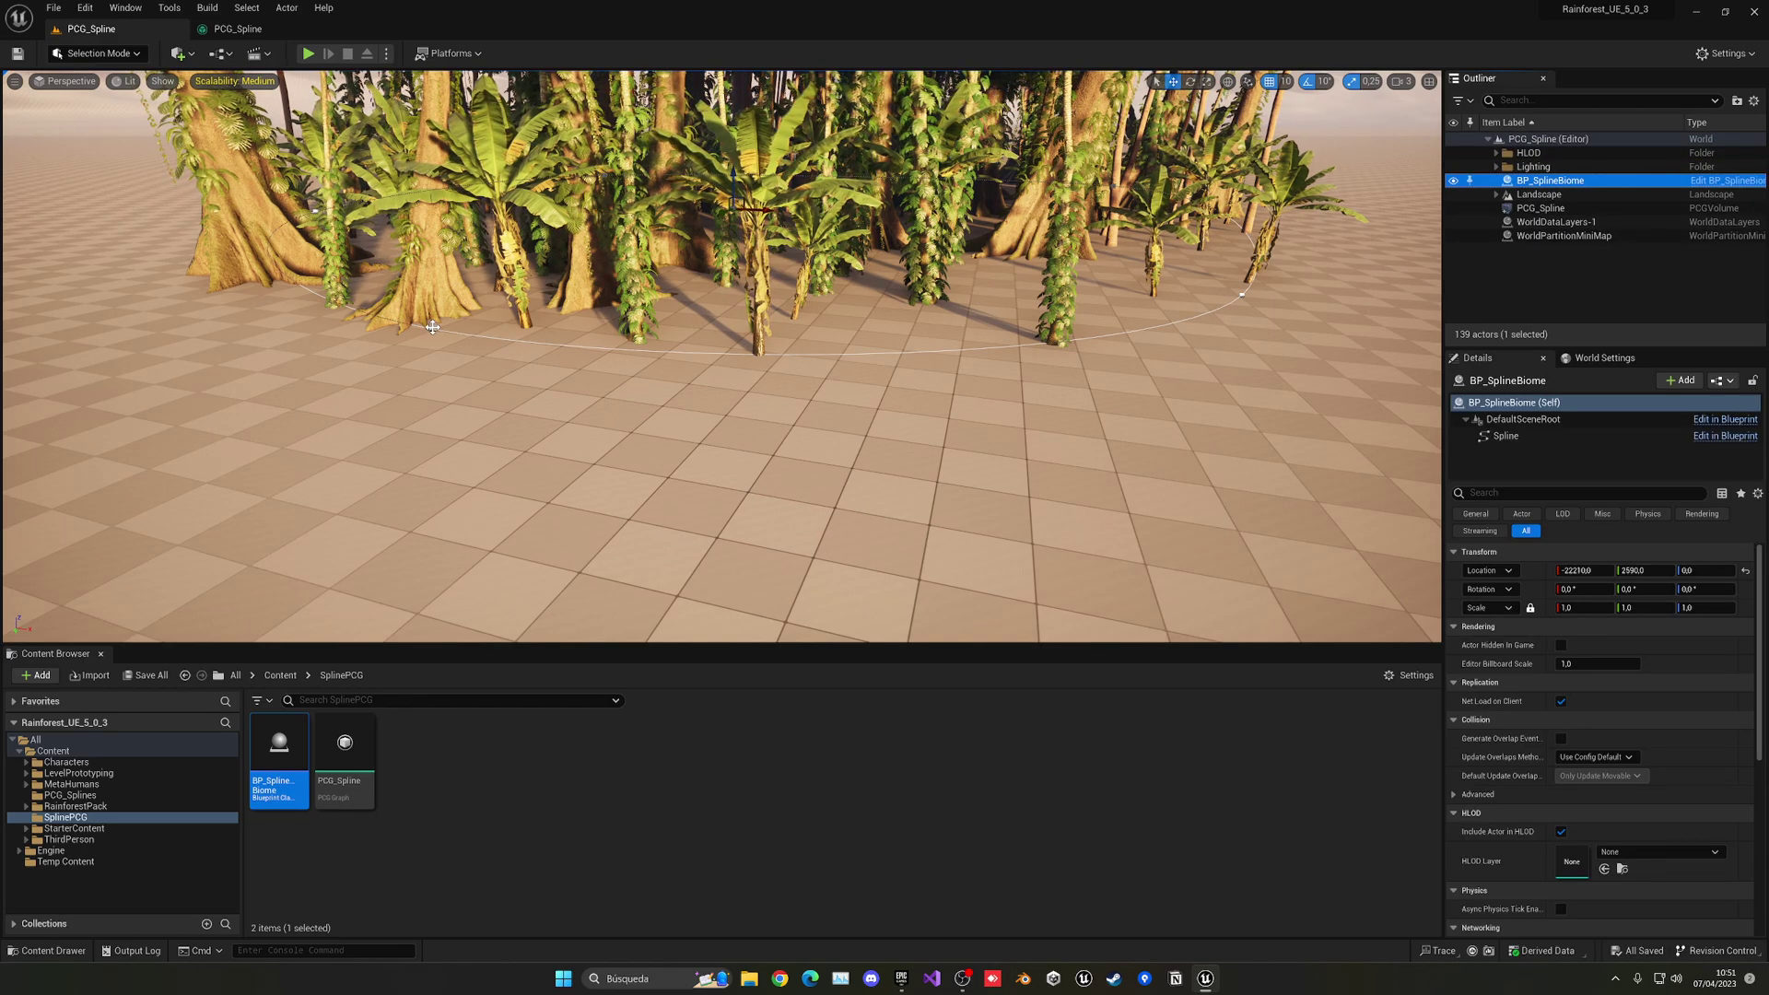
Step: Move one BP_SplineBiome spline point outward to extend the forest over the open ground, and save the level
{"action": "key", "text": "f"}
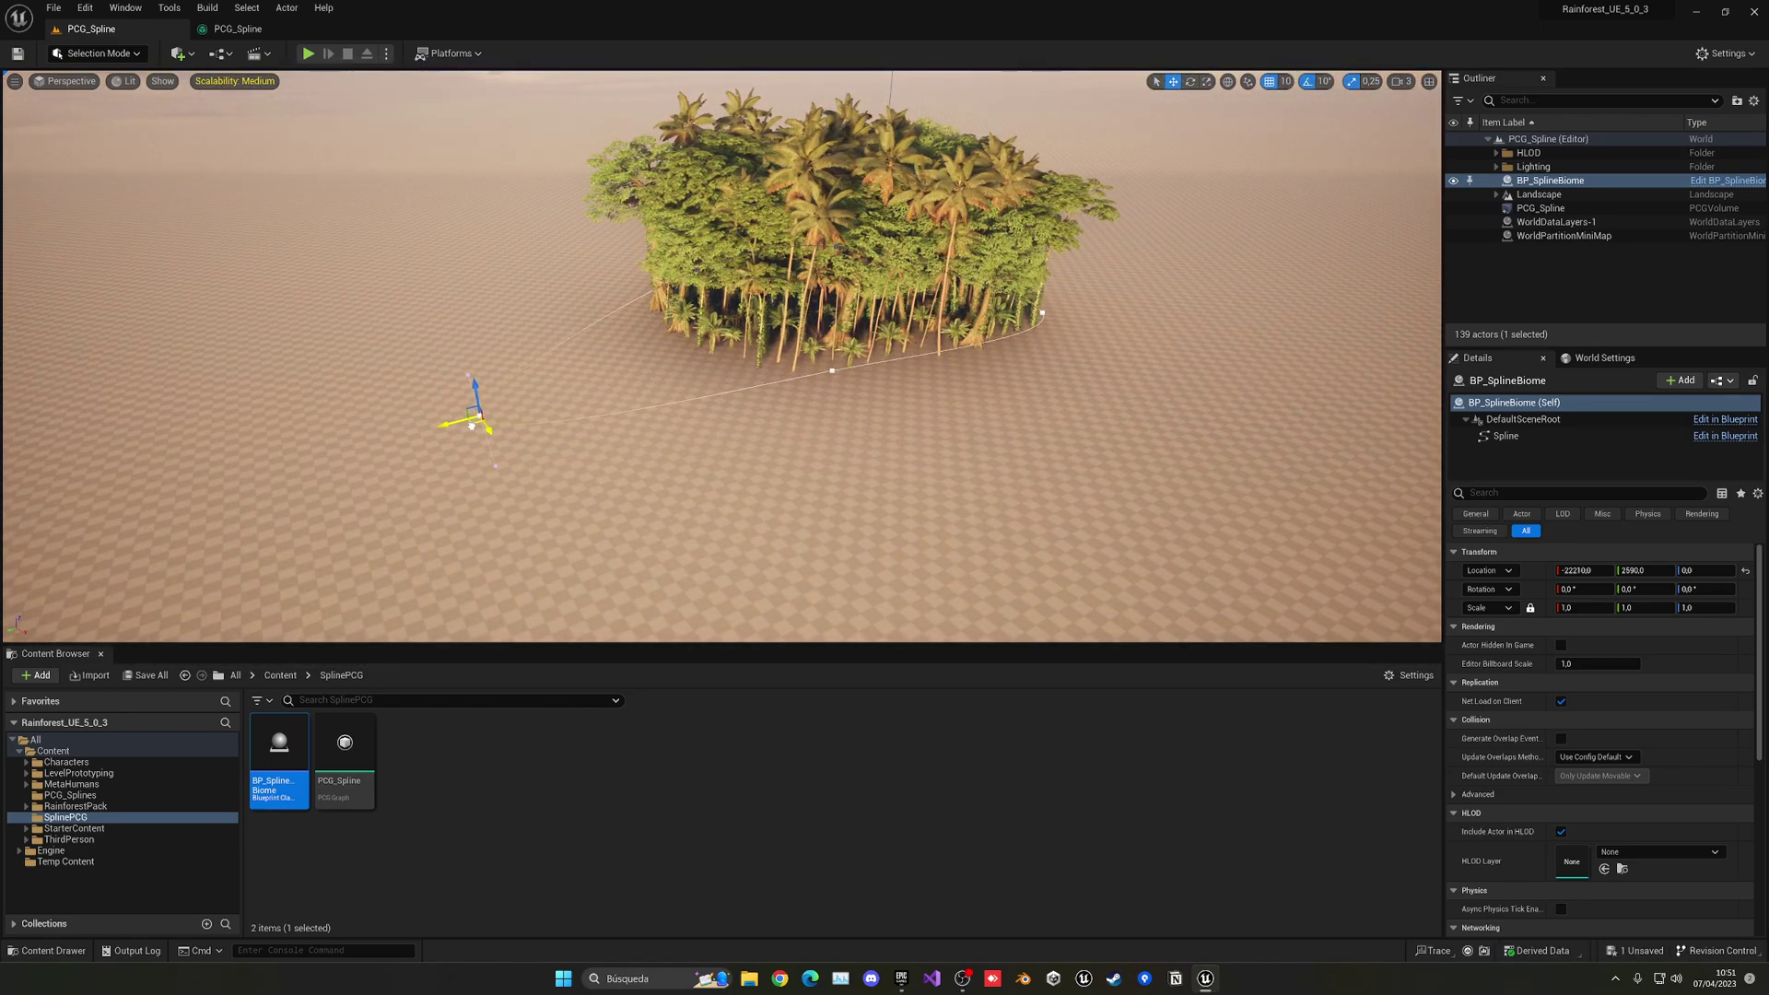
{"action": "left_click_drag", "start_coordinate": [472, 426], "coordinate": [450, 434]}
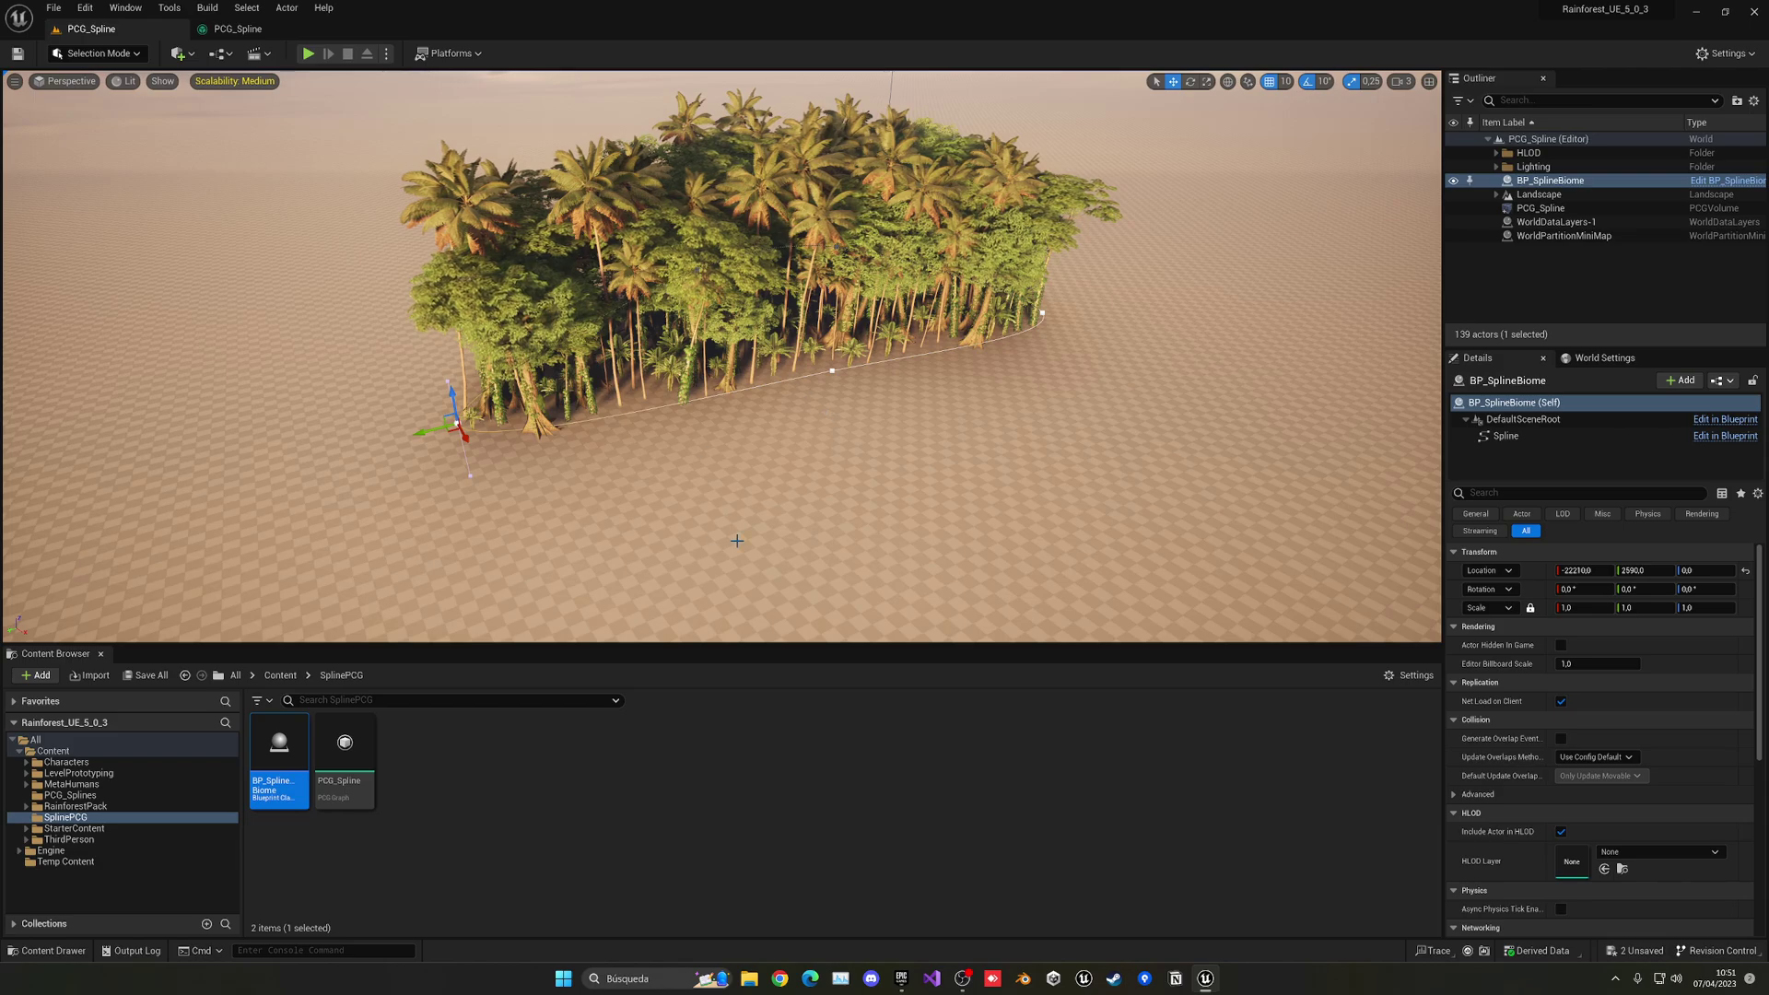
{"action": "scroll", "coordinate": [737, 541], "scroll_direction": "up", "scroll_amount": 10}
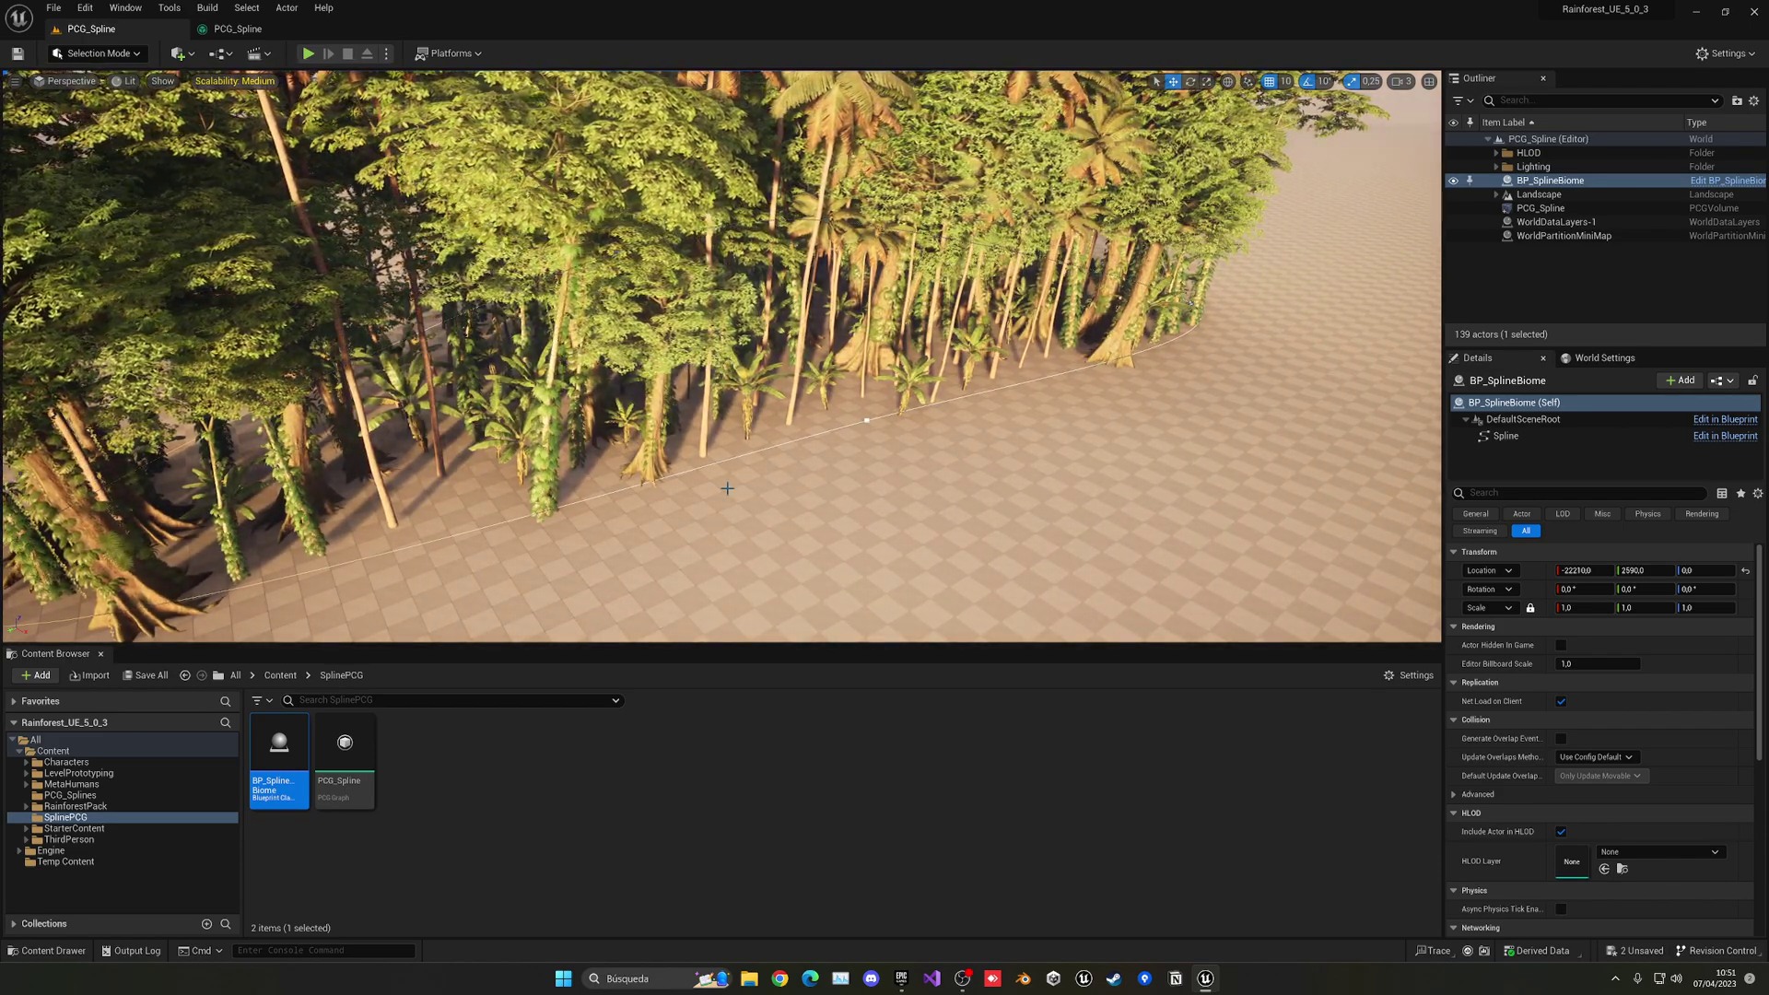
{"action": "key", "text": "ctrl+s"}
{"action": "mouse_move", "coordinate": [766, 404]}
{"action": "right_mouse_down"}
{"action": "mouse_move", "coordinate": [728, 404]}
{"action": "mouse_move", "coordinate": [766, 405]}
{"action": "right_mouse_up"}
Step: Review the StaticMeshSpawner's mesh entries in the PCG_Spline graph and compare them with the forest in the level
{"action": "left_click", "coordinate": [240, 28]}
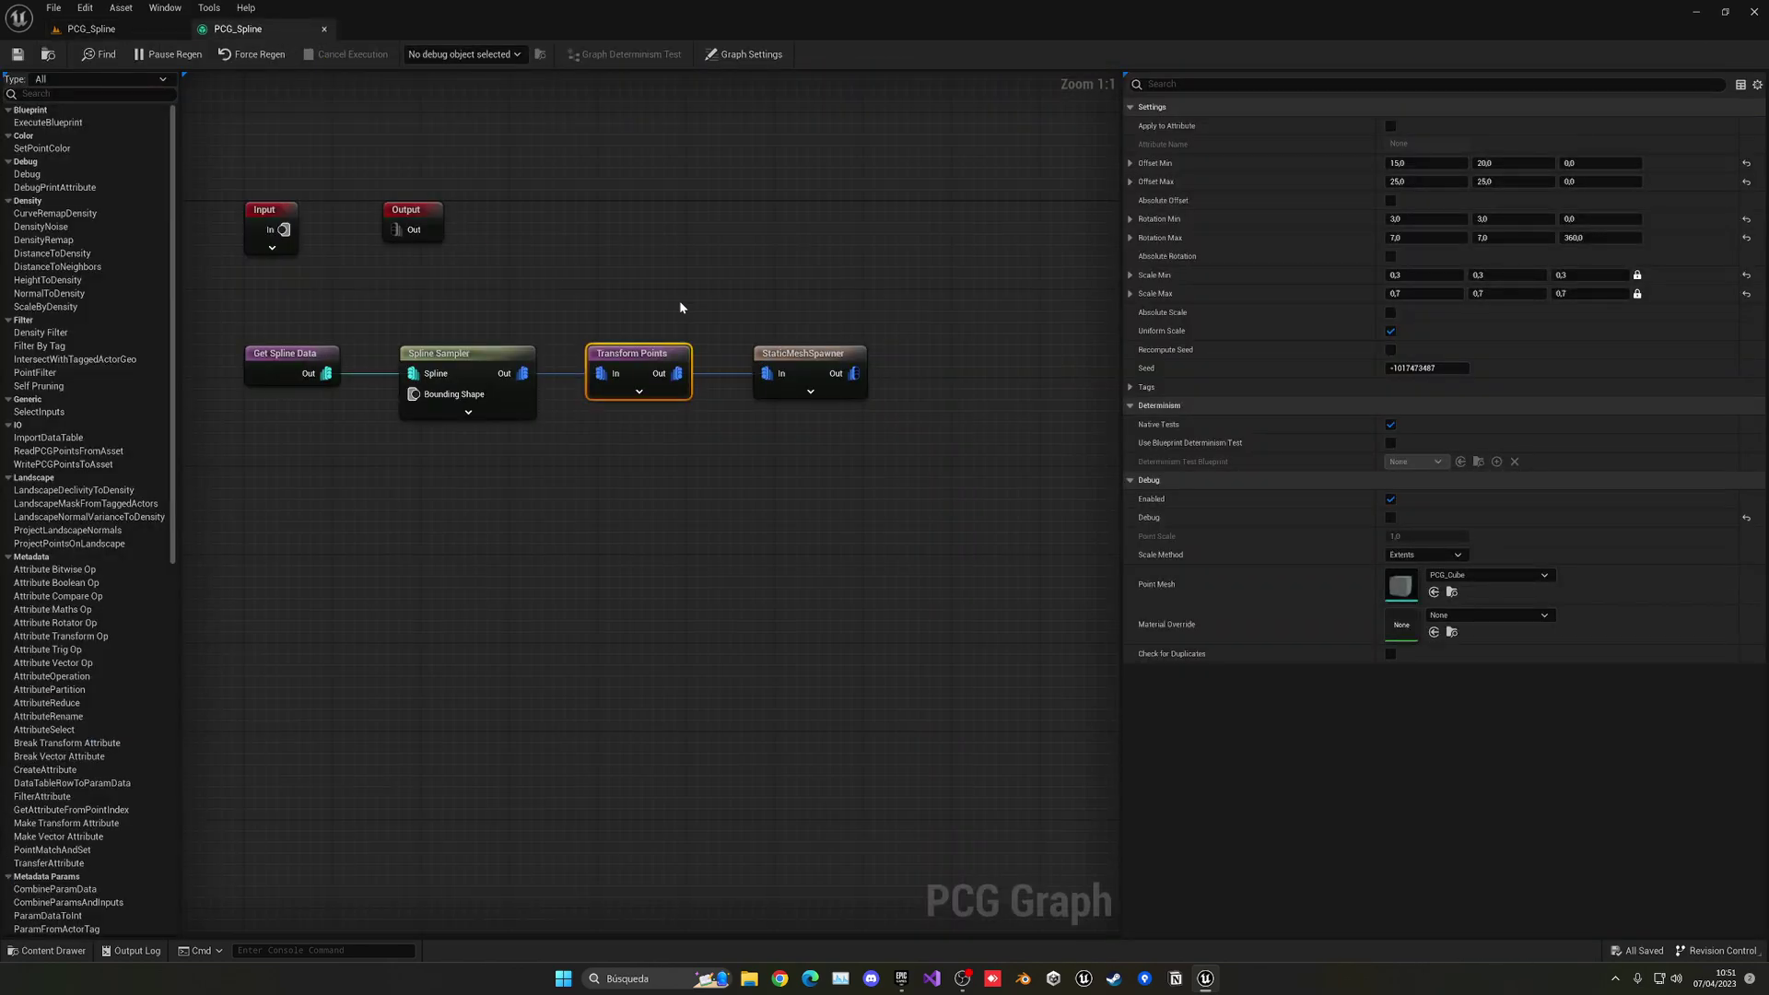
{"action": "right_click_drag", "start_coordinate": [680, 307], "coordinate": [715, 271]}
{"action": "left_click", "coordinate": [714, 273]}
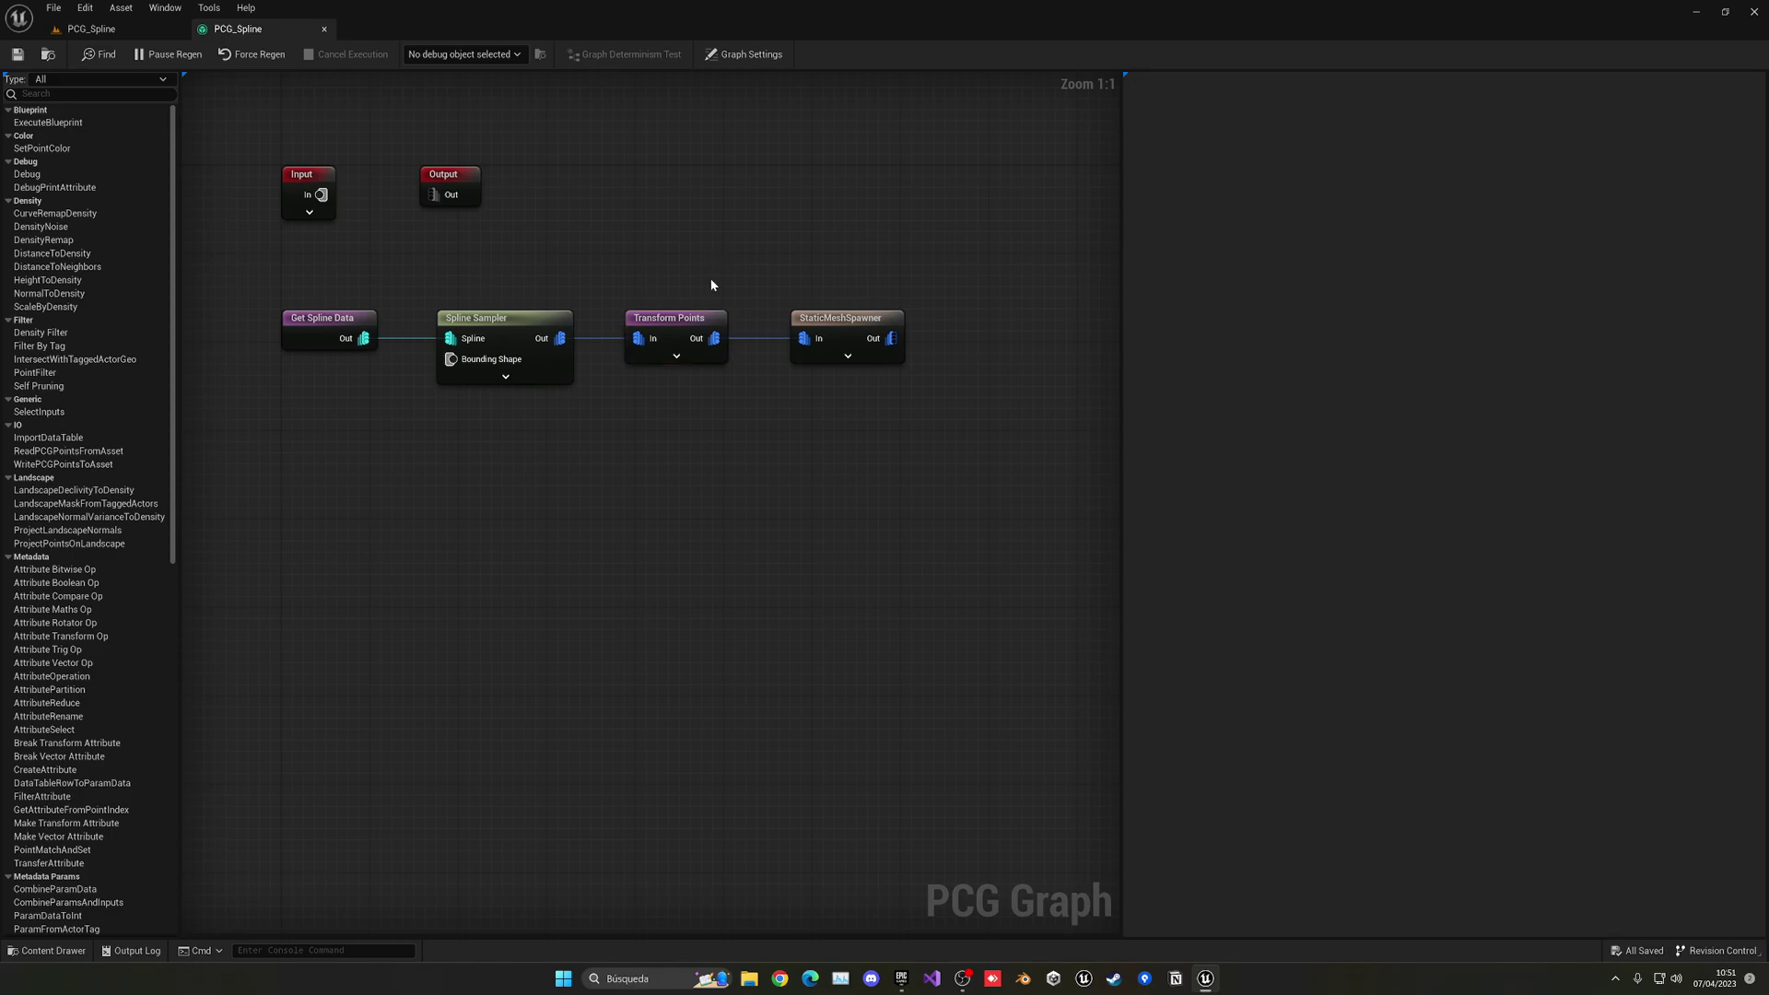
{"action": "left_click", "coordinate": [850, 317]}
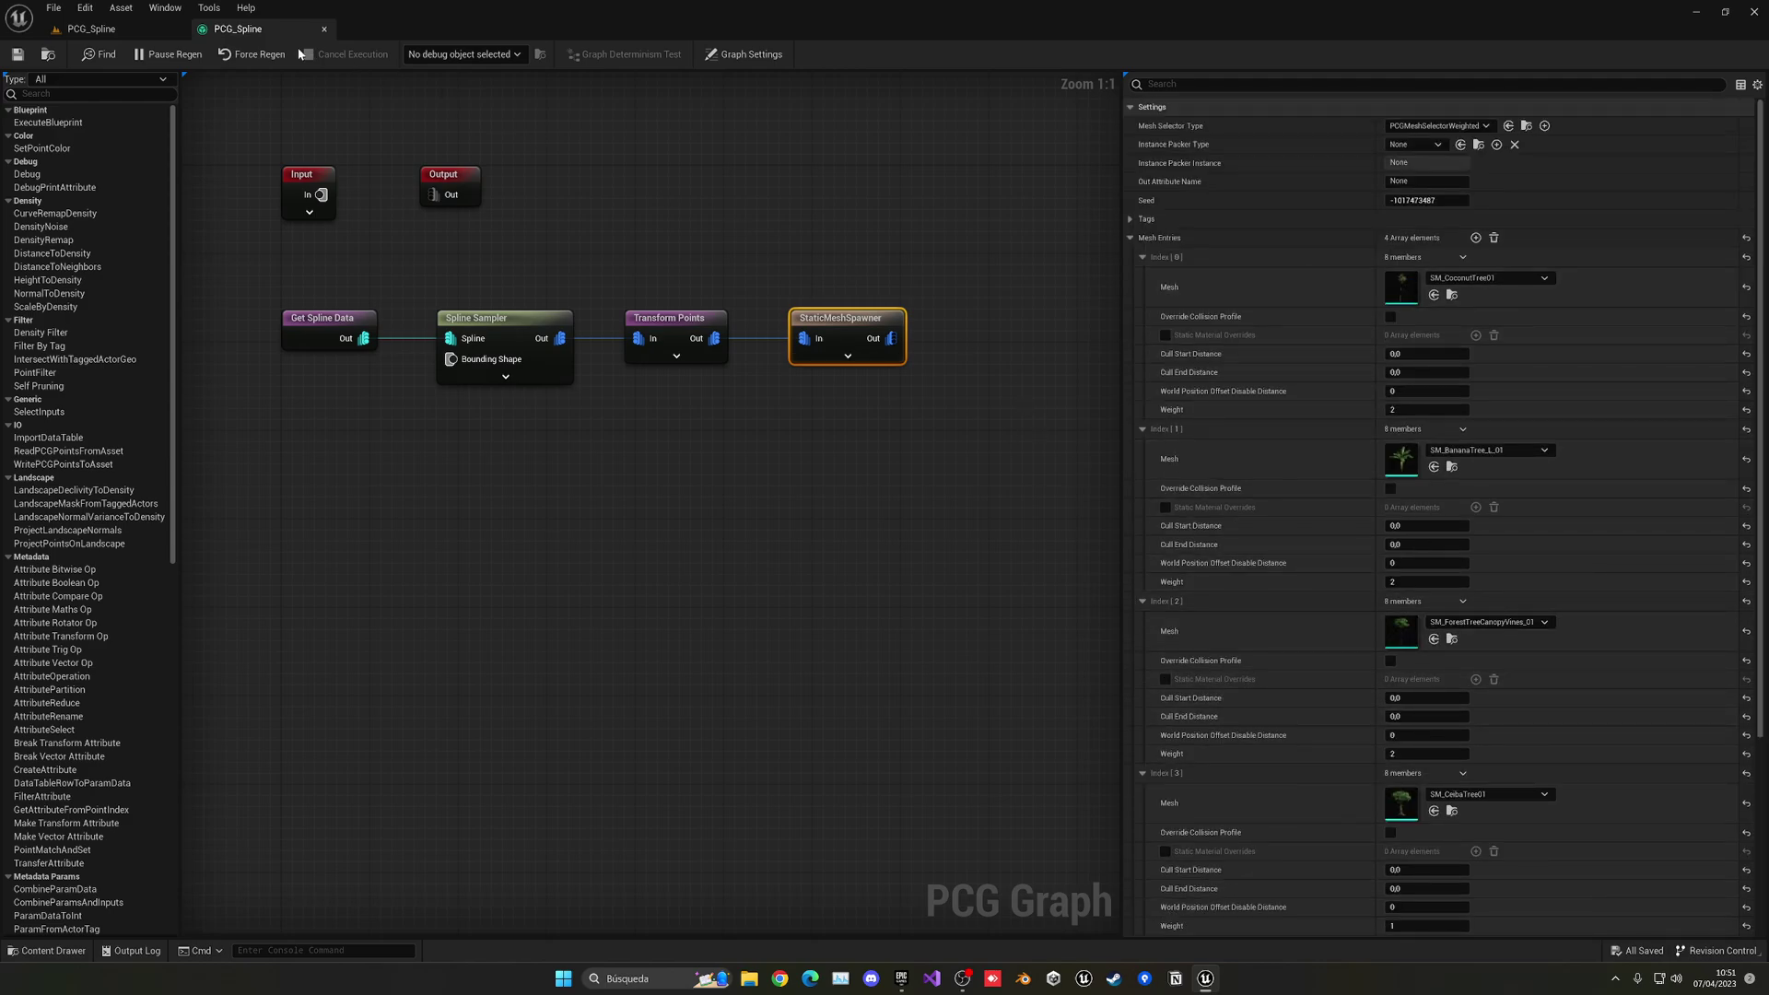
{"action": "left_click", "coordinate": [129, 28]}
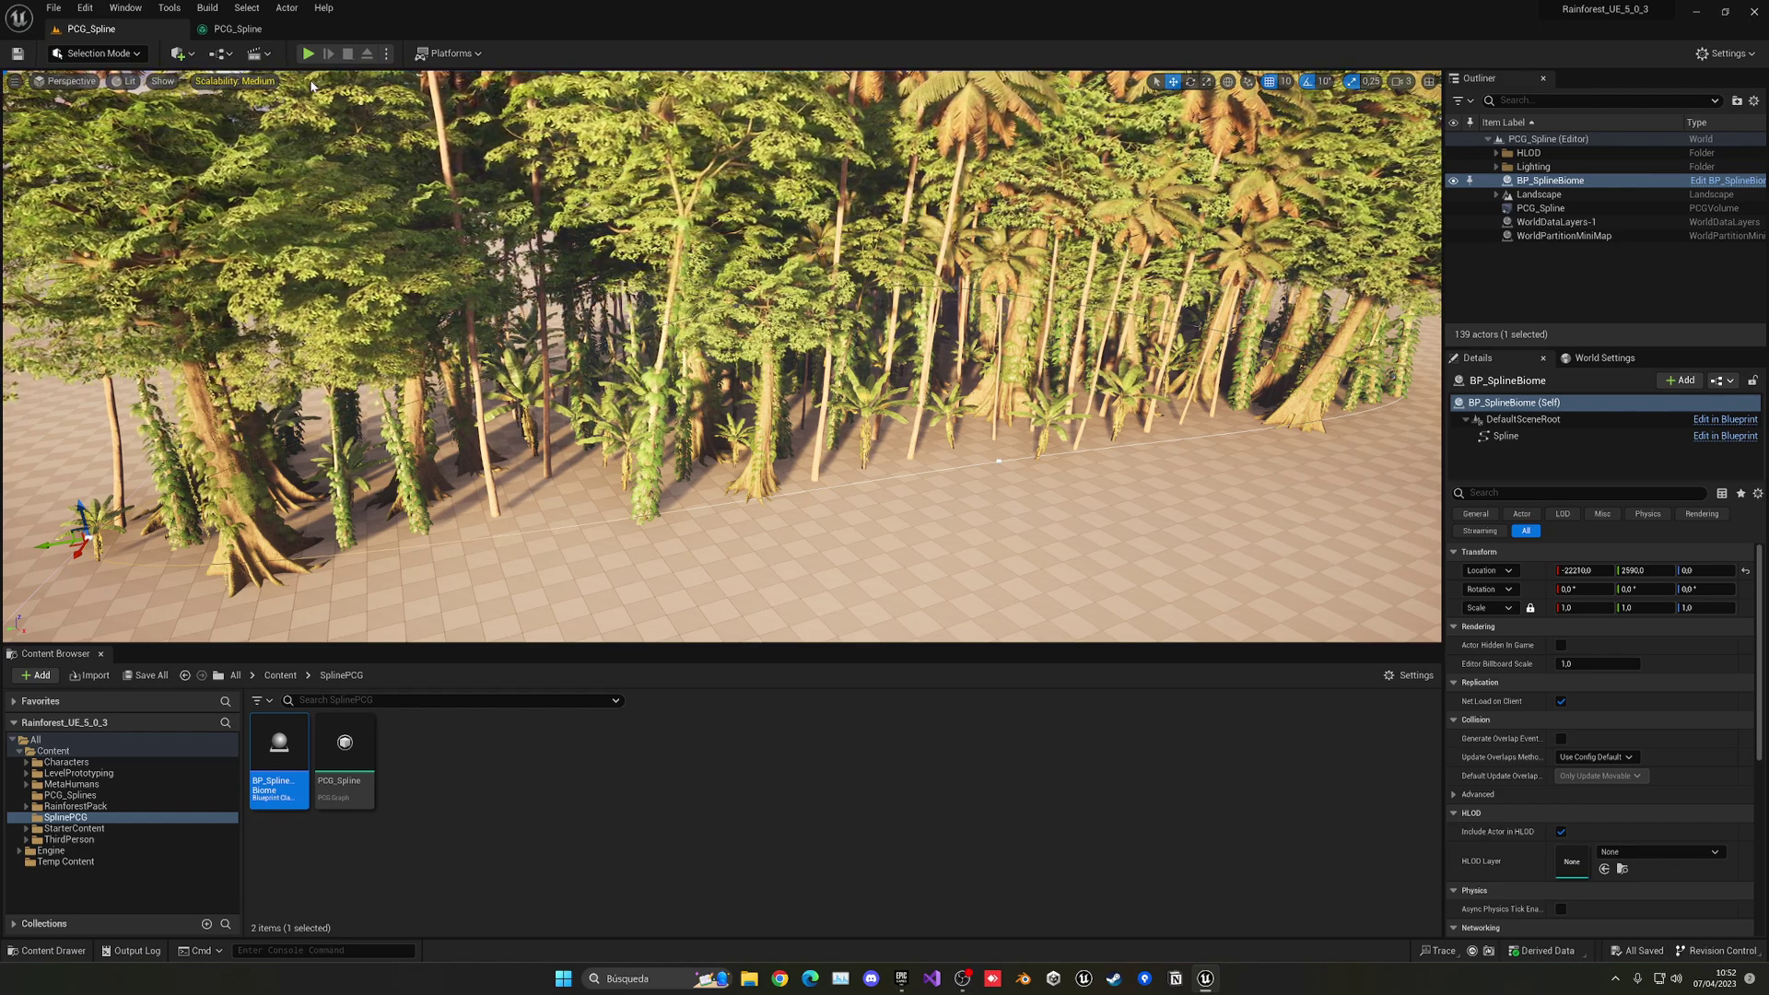
{"action": "left_click", "coordinate": [238, 28]}
Step: Duplicate the Spline Sampler node below the original and connect Get Spline Data to its Spline input
{"action": "left_click", "coordinate": [563, 286]}
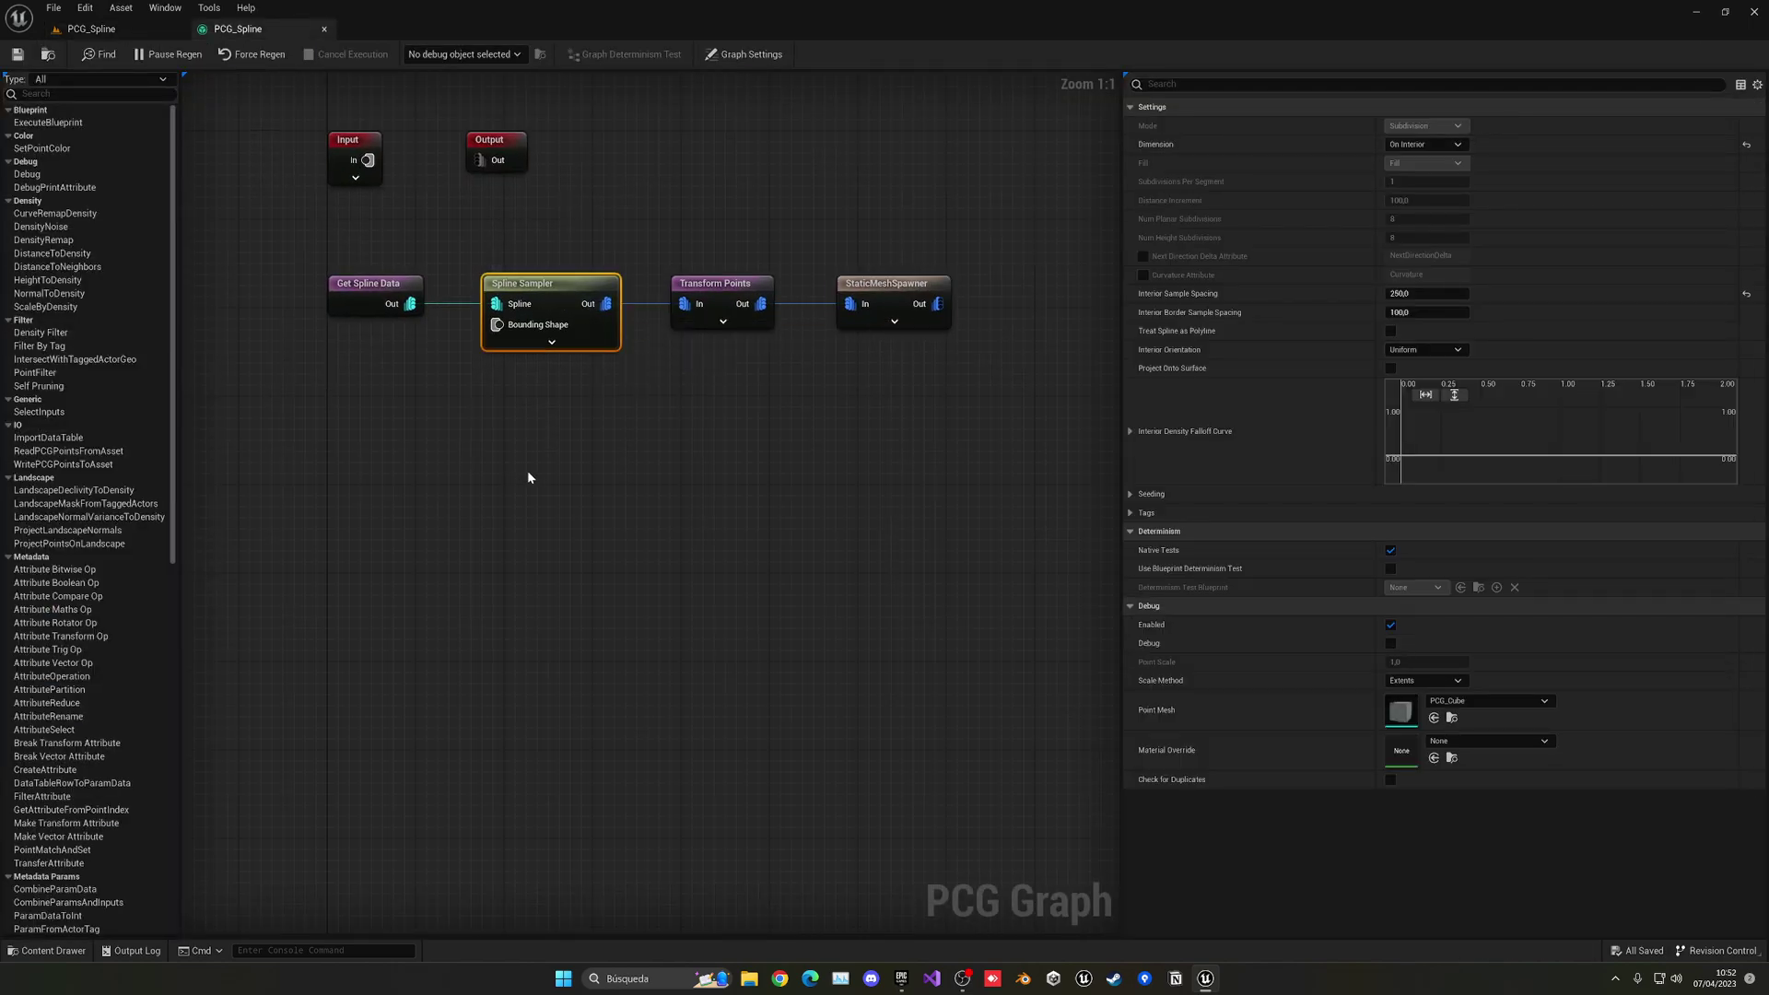
{"action": "key", "text": "ctrl+d"}
{"action": "left_click_drag", "start_coordinate": [516, 412], "coordinate": [492, 393]}
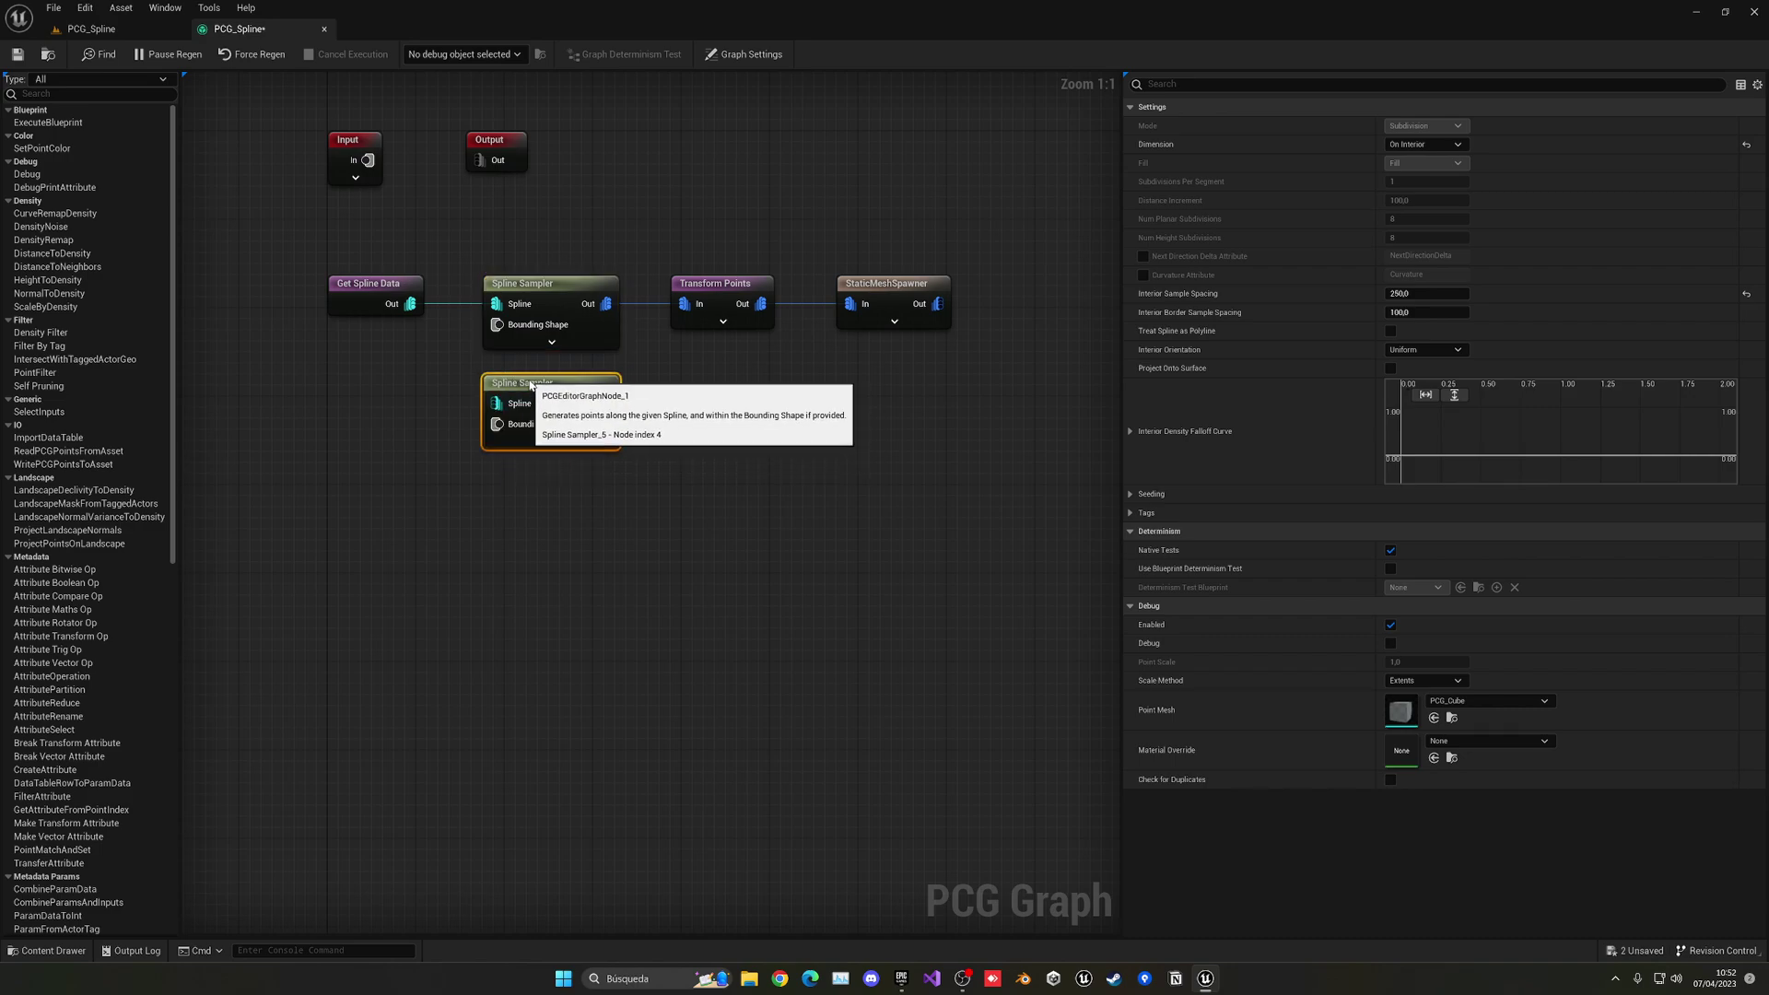
{"action": "left_click_drag", "start_coordinate": [410, 304], "coordinate": [497, 403]}
Step: Copy the Transform Points node into the second row and connect it after the duplicated Spline Sampler
{"action": "left_click", "coordinate": [724, 318]}
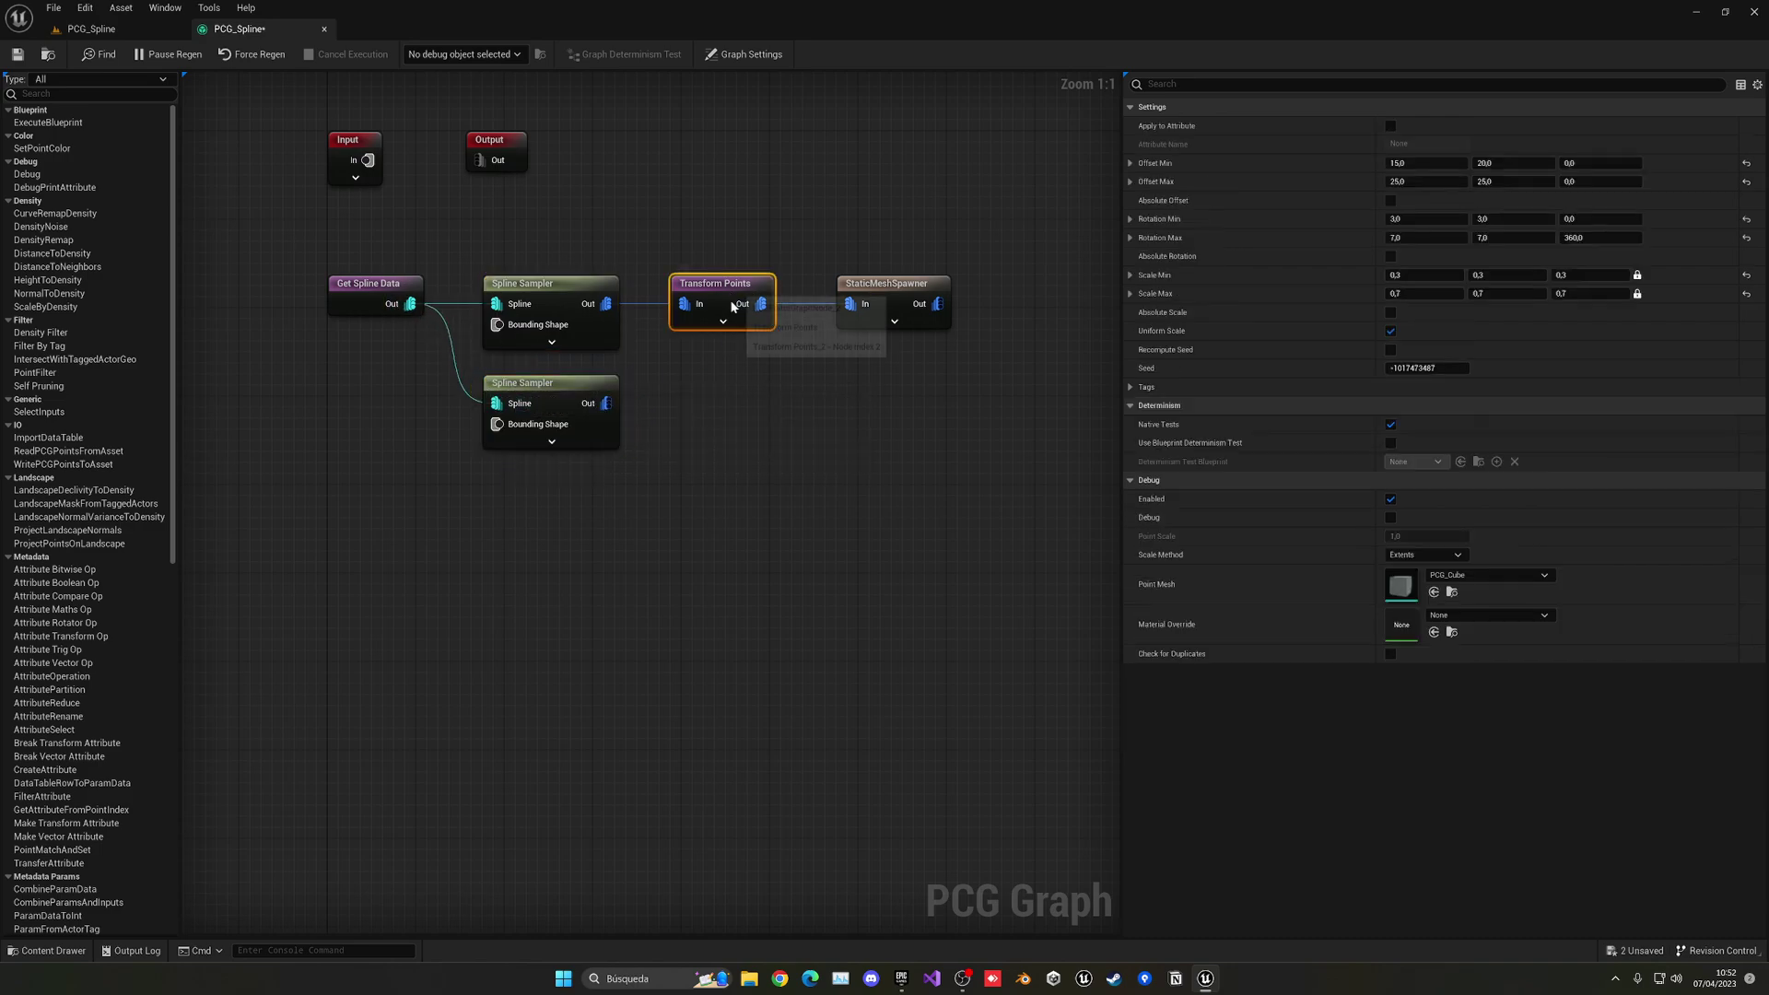
{"action": "left_click", "coordinate": [676, 405]}
{"action": "key", "text": "ctrl+v"}
{"action": "left_click_drag", "start_coordinate": [606, 403], "coordinate": [836, 405]}
Step: Add a new StaticMeshSpawner node connected to the second Transform Points output
{"action": "left_click", "coordinate": [907, 293]}
{"action": "left_click", "coordinate": [844, 395]}
{"action": "type", "text": "static"}
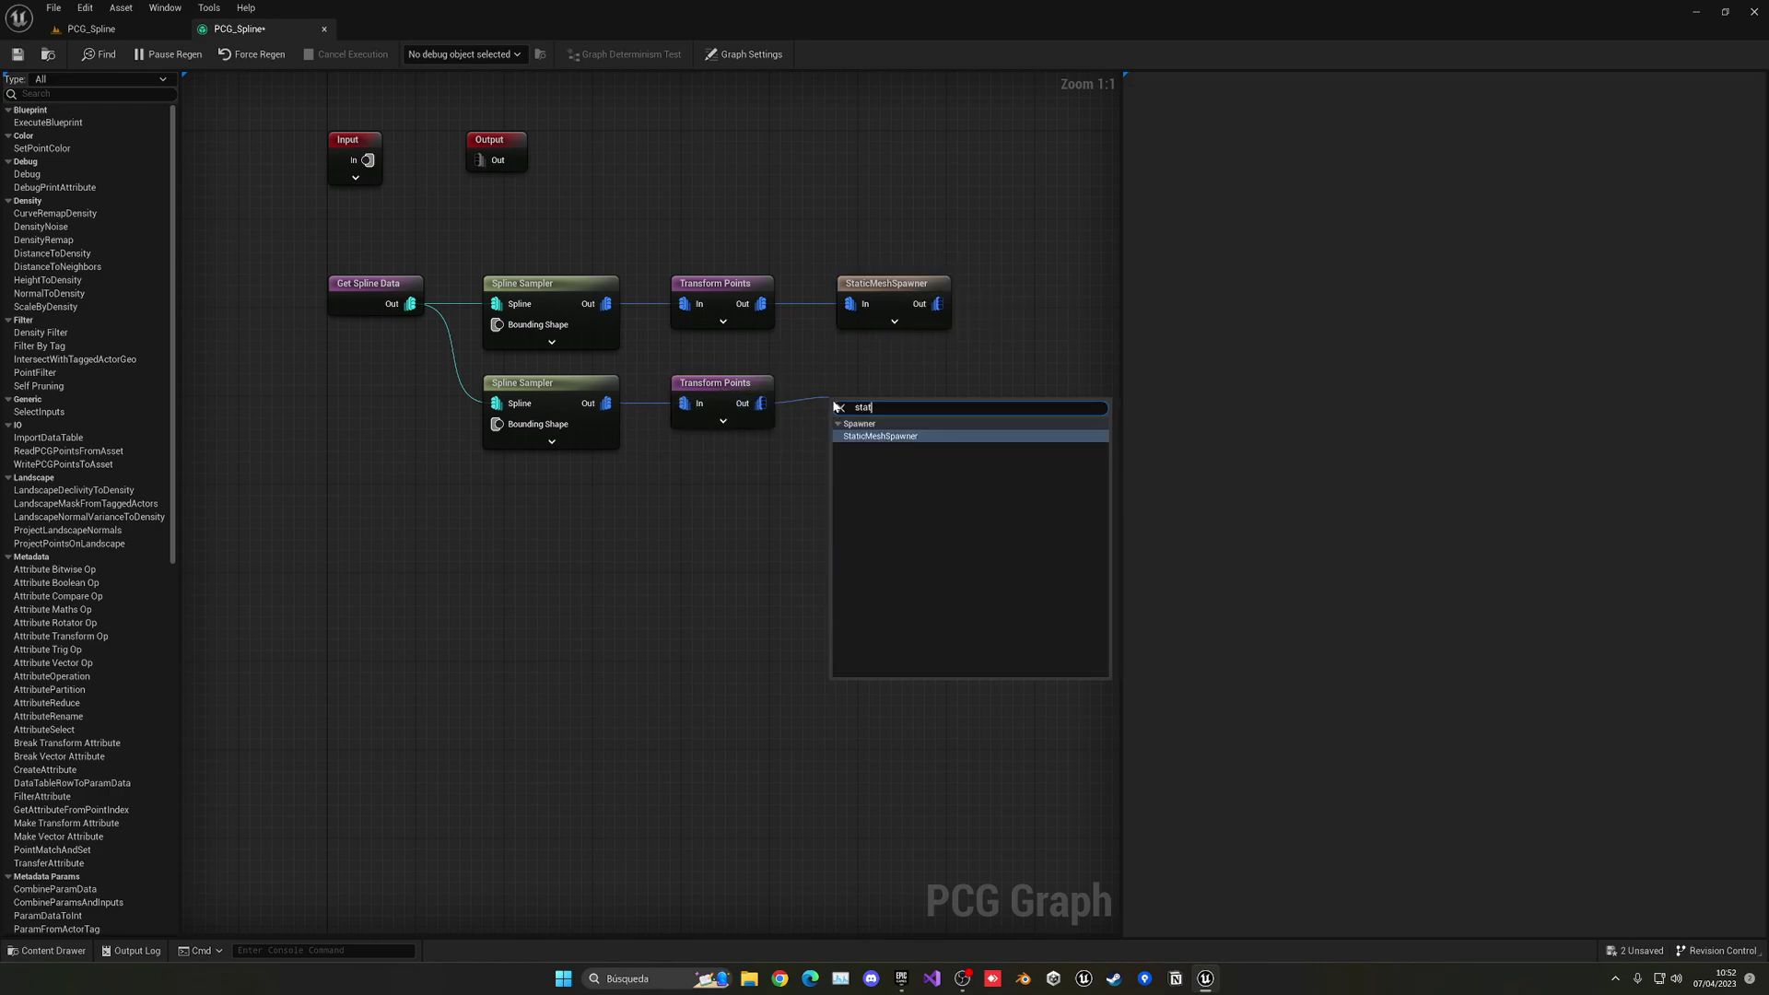
{"action": "key", "text": "Return"}
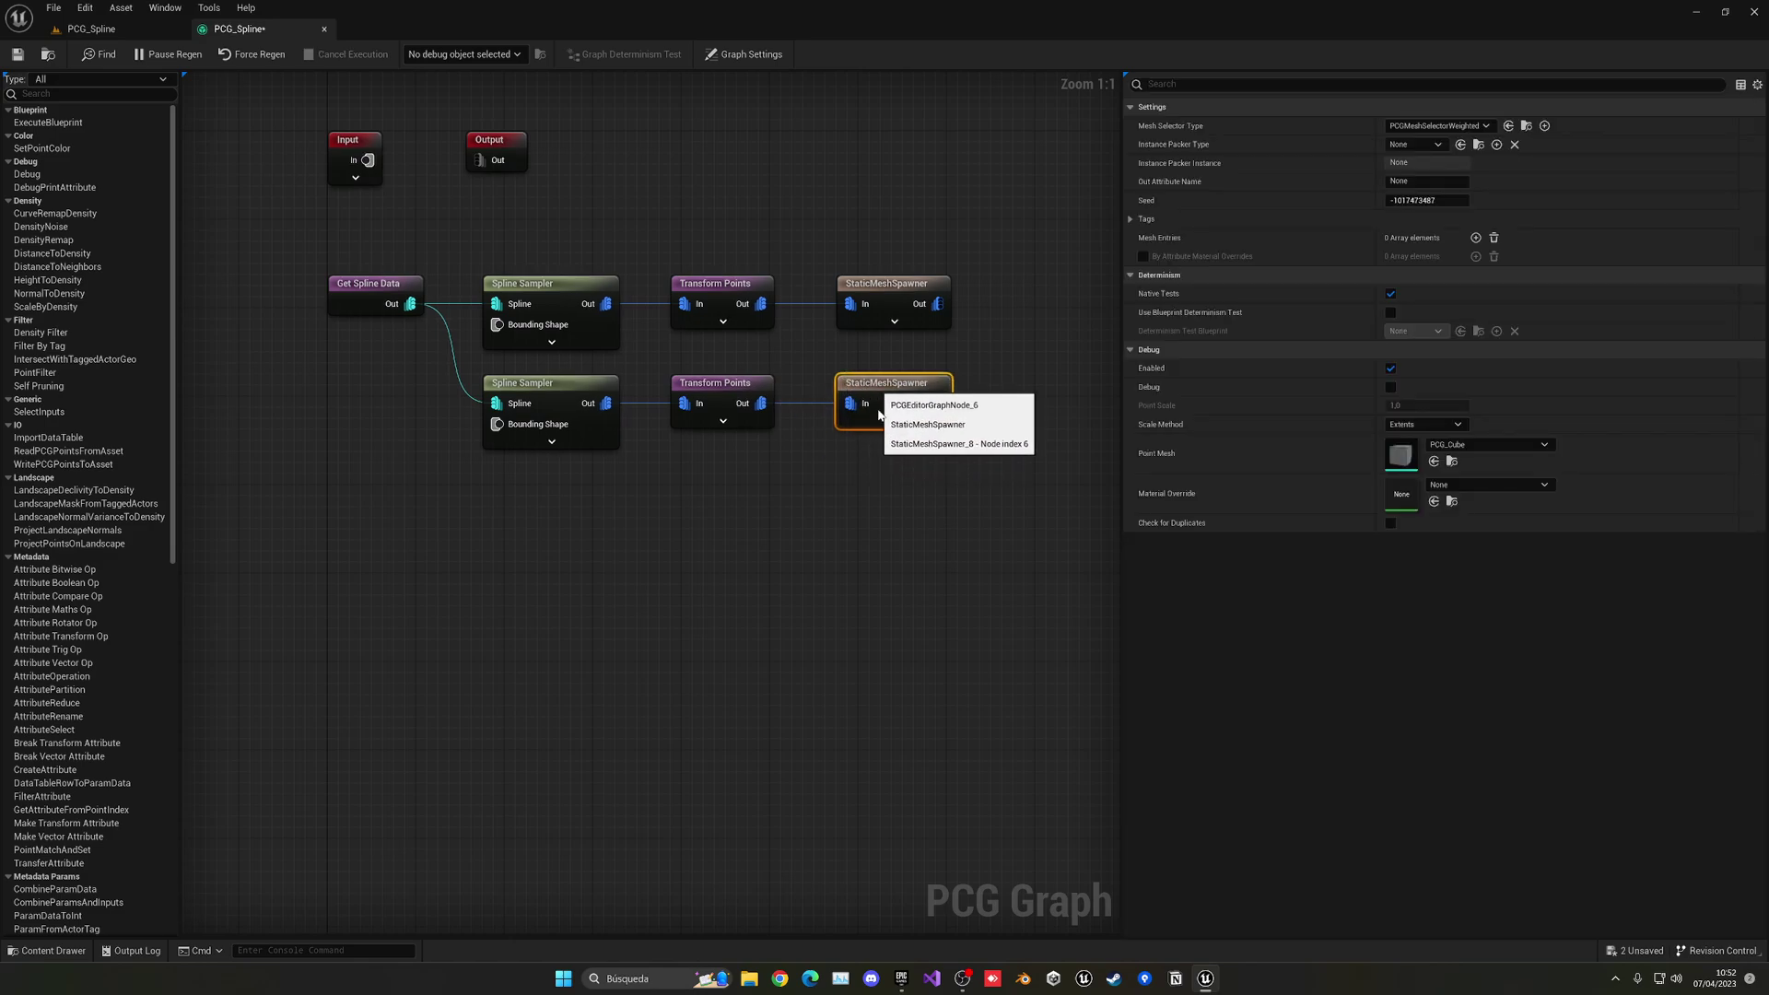
{"action": "left_click", "coordinate": [813, 471]}
Step: Change the second Spline Sampler's Interior Sample Spacing and set the second Transform Points node's Scale Max to 0.5
{"action": "left_click", "coordinate": [541, 401]}
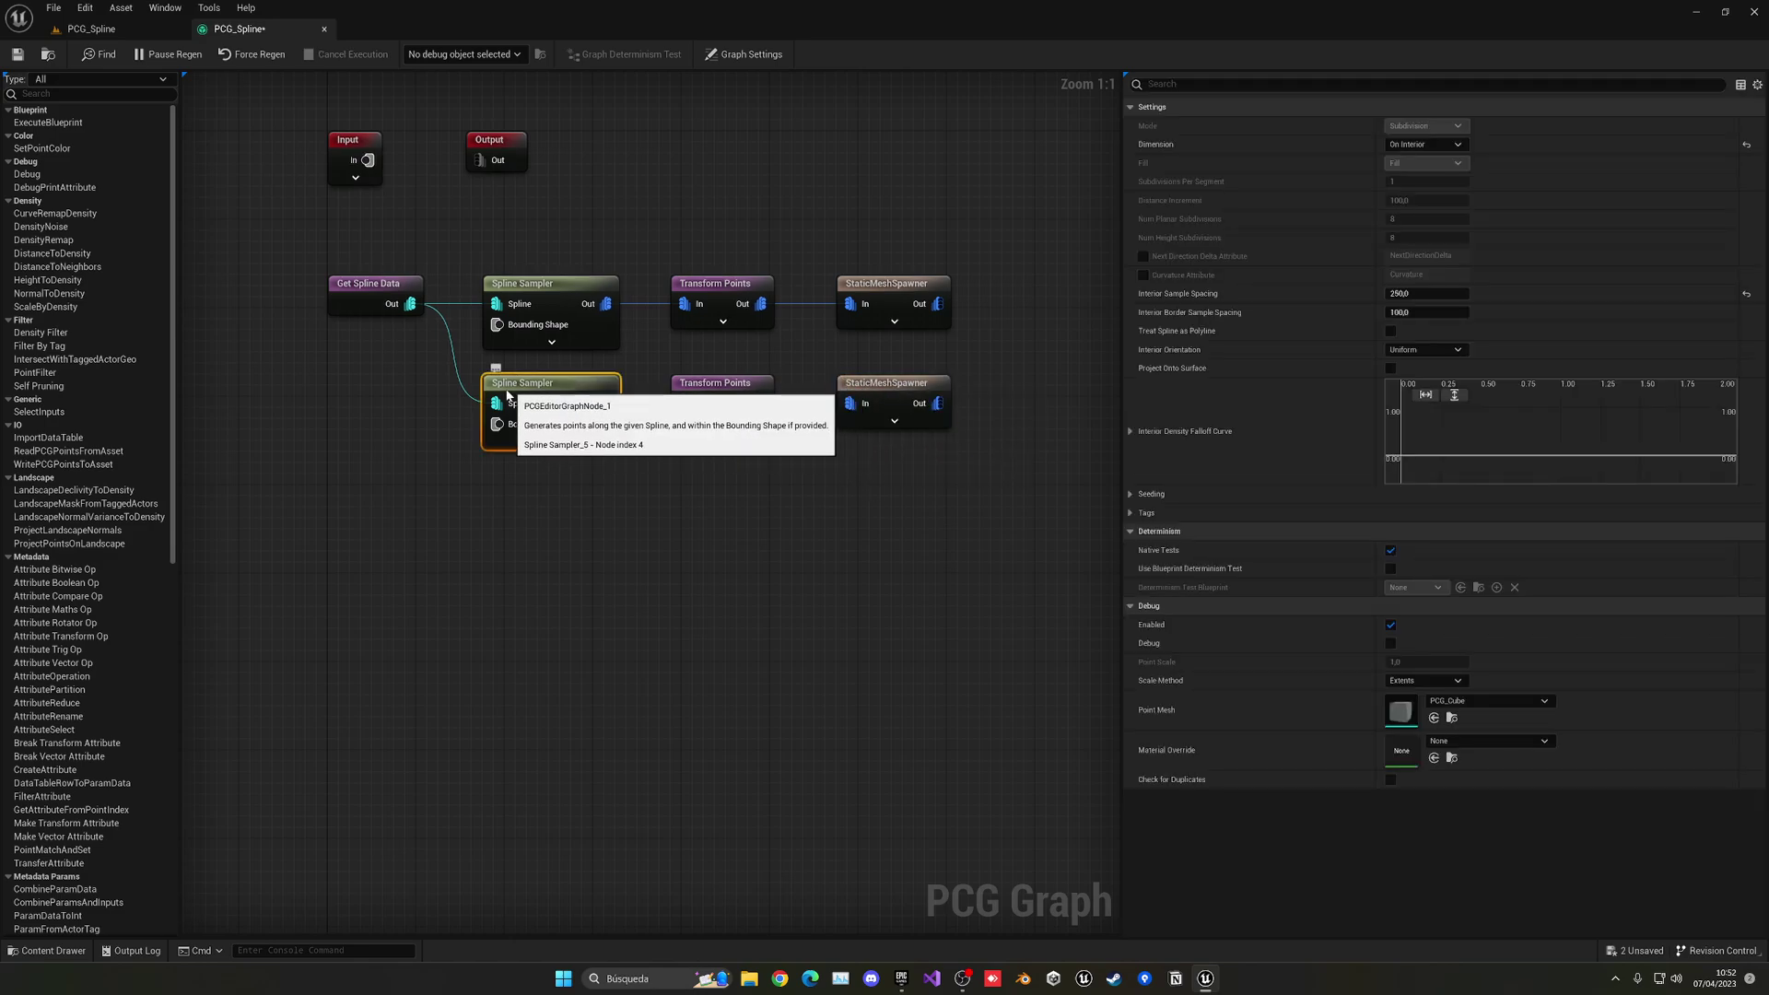
{"action": "left_click", "coordinate": [1397, 293]}
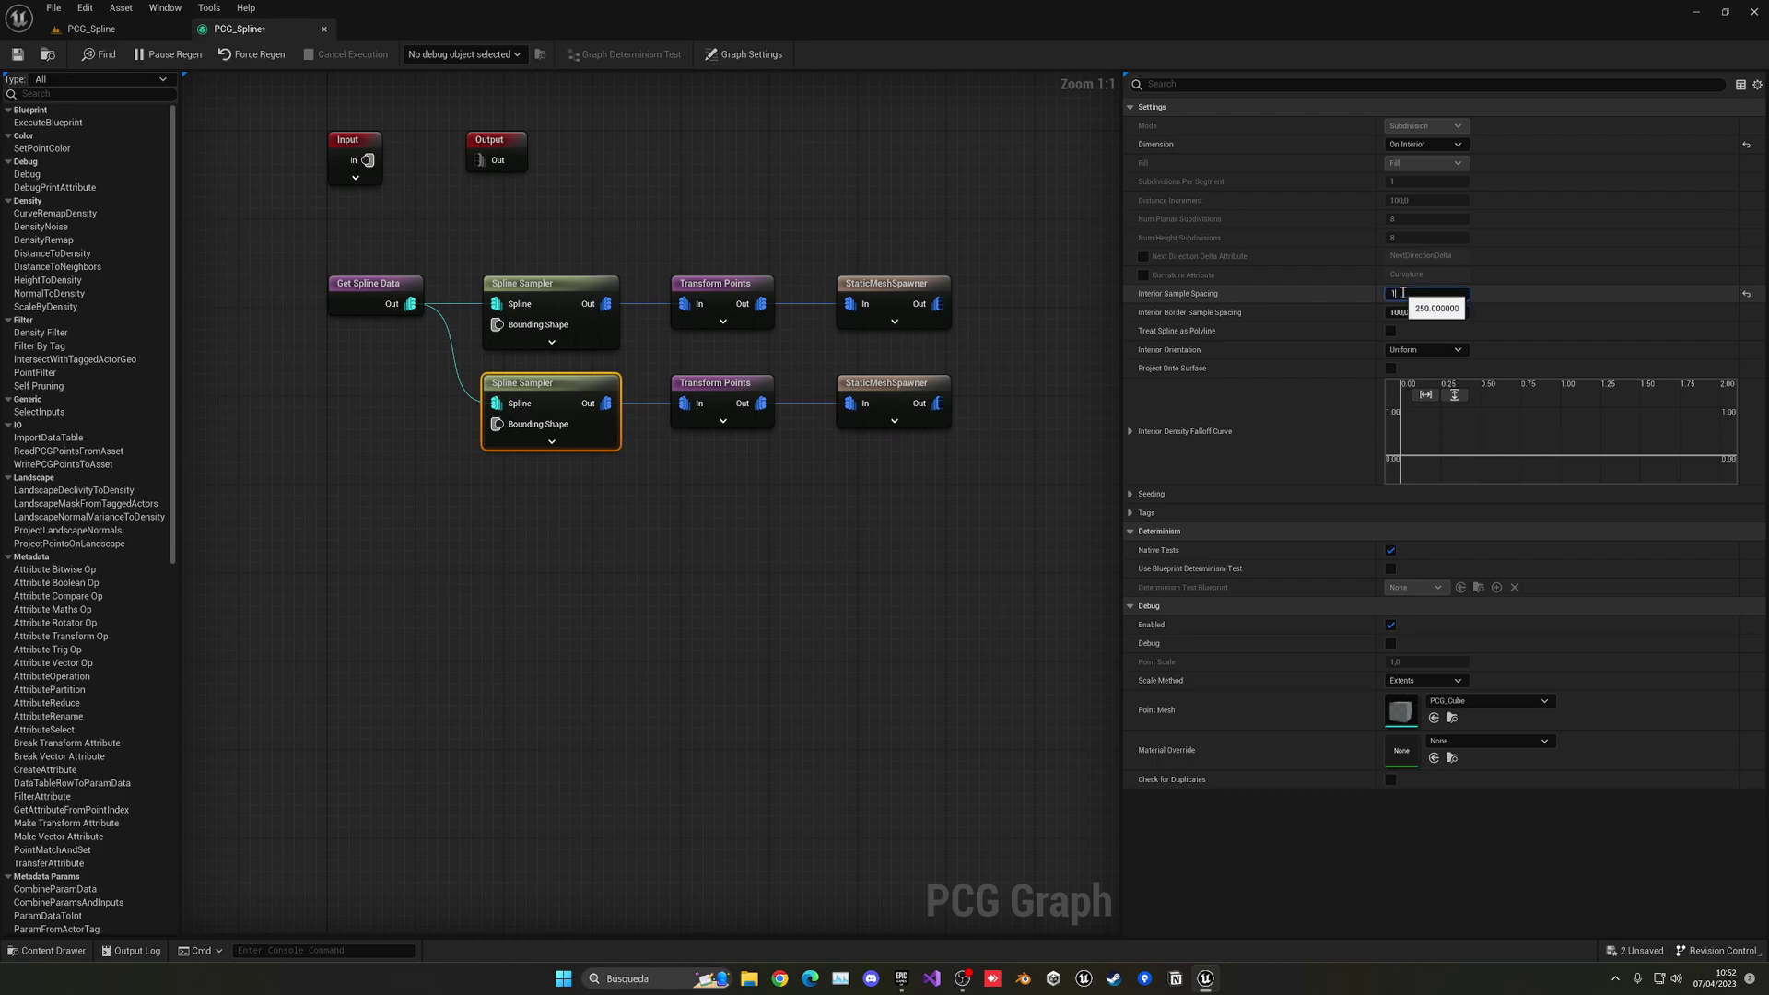
{"action": "left_click", "coordinate": [686, 380]}
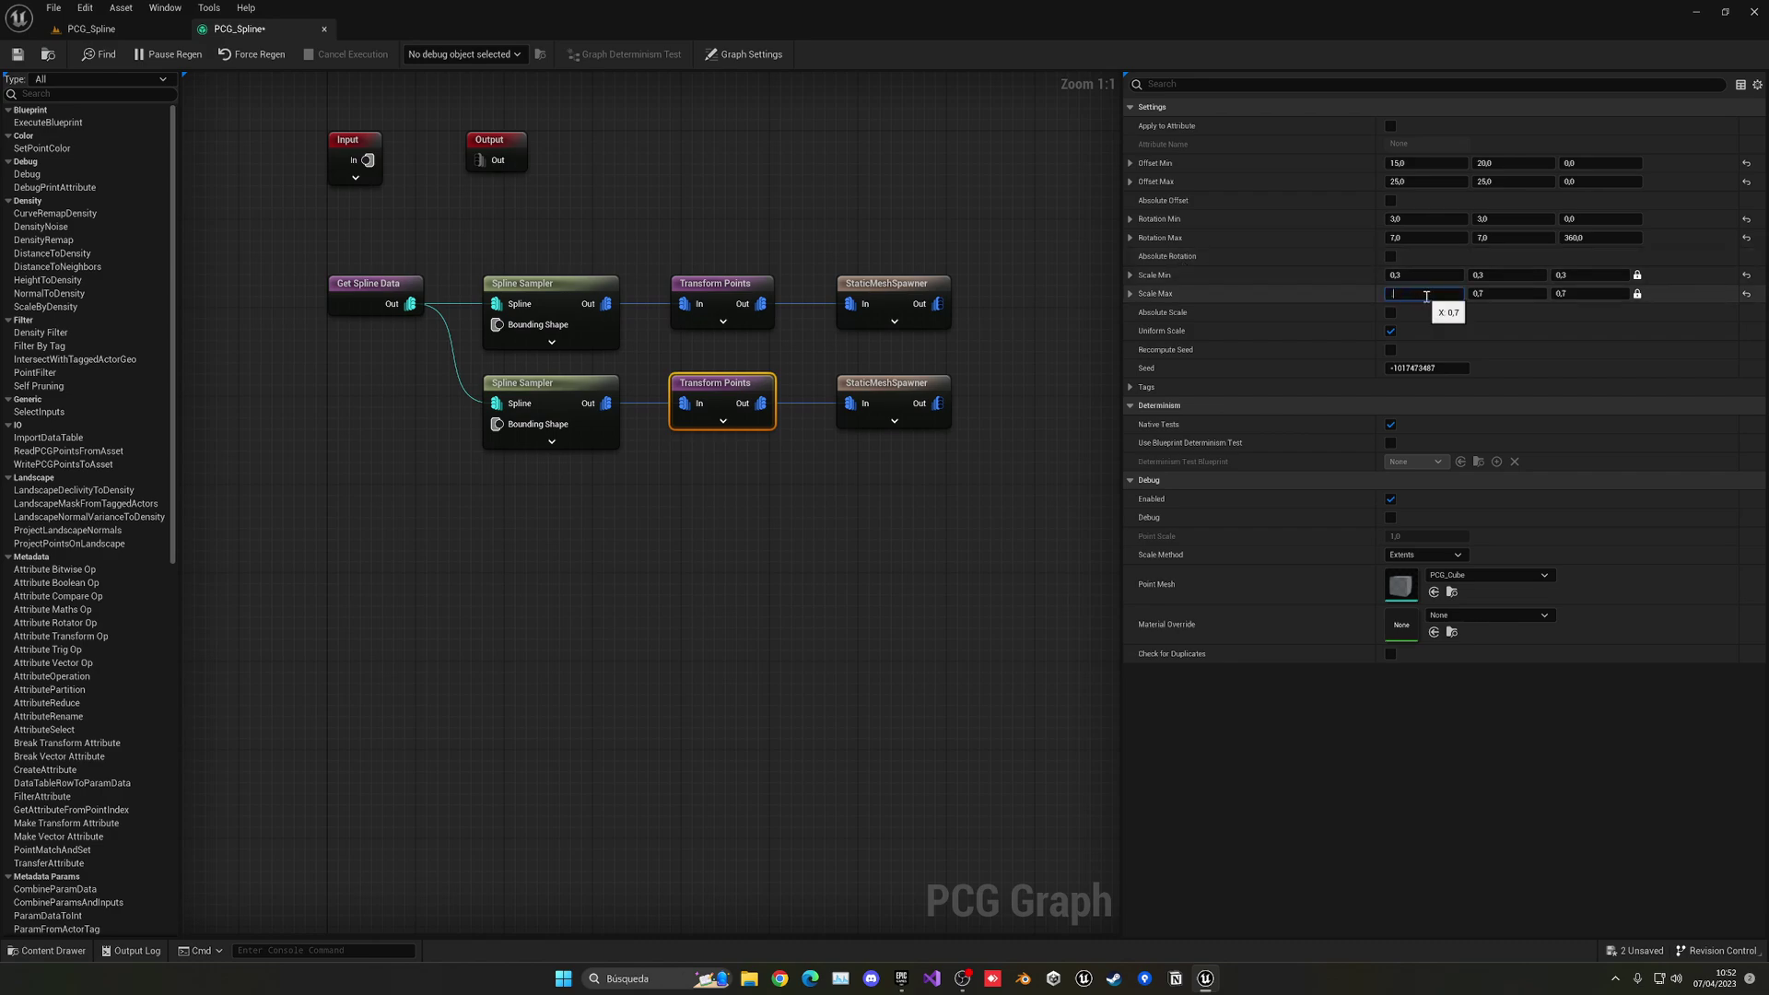
{"action": "right_click_drag", "start_coordinate": [676, 418], "coordinate": [645, 413]}
Step: Add a mesh entry to the second StaticMeshSpawner and assign SM_ForestBush01 from the RainforestPack GroundCover folder
{"action": "left_click", "coordinate": [845, 393]}
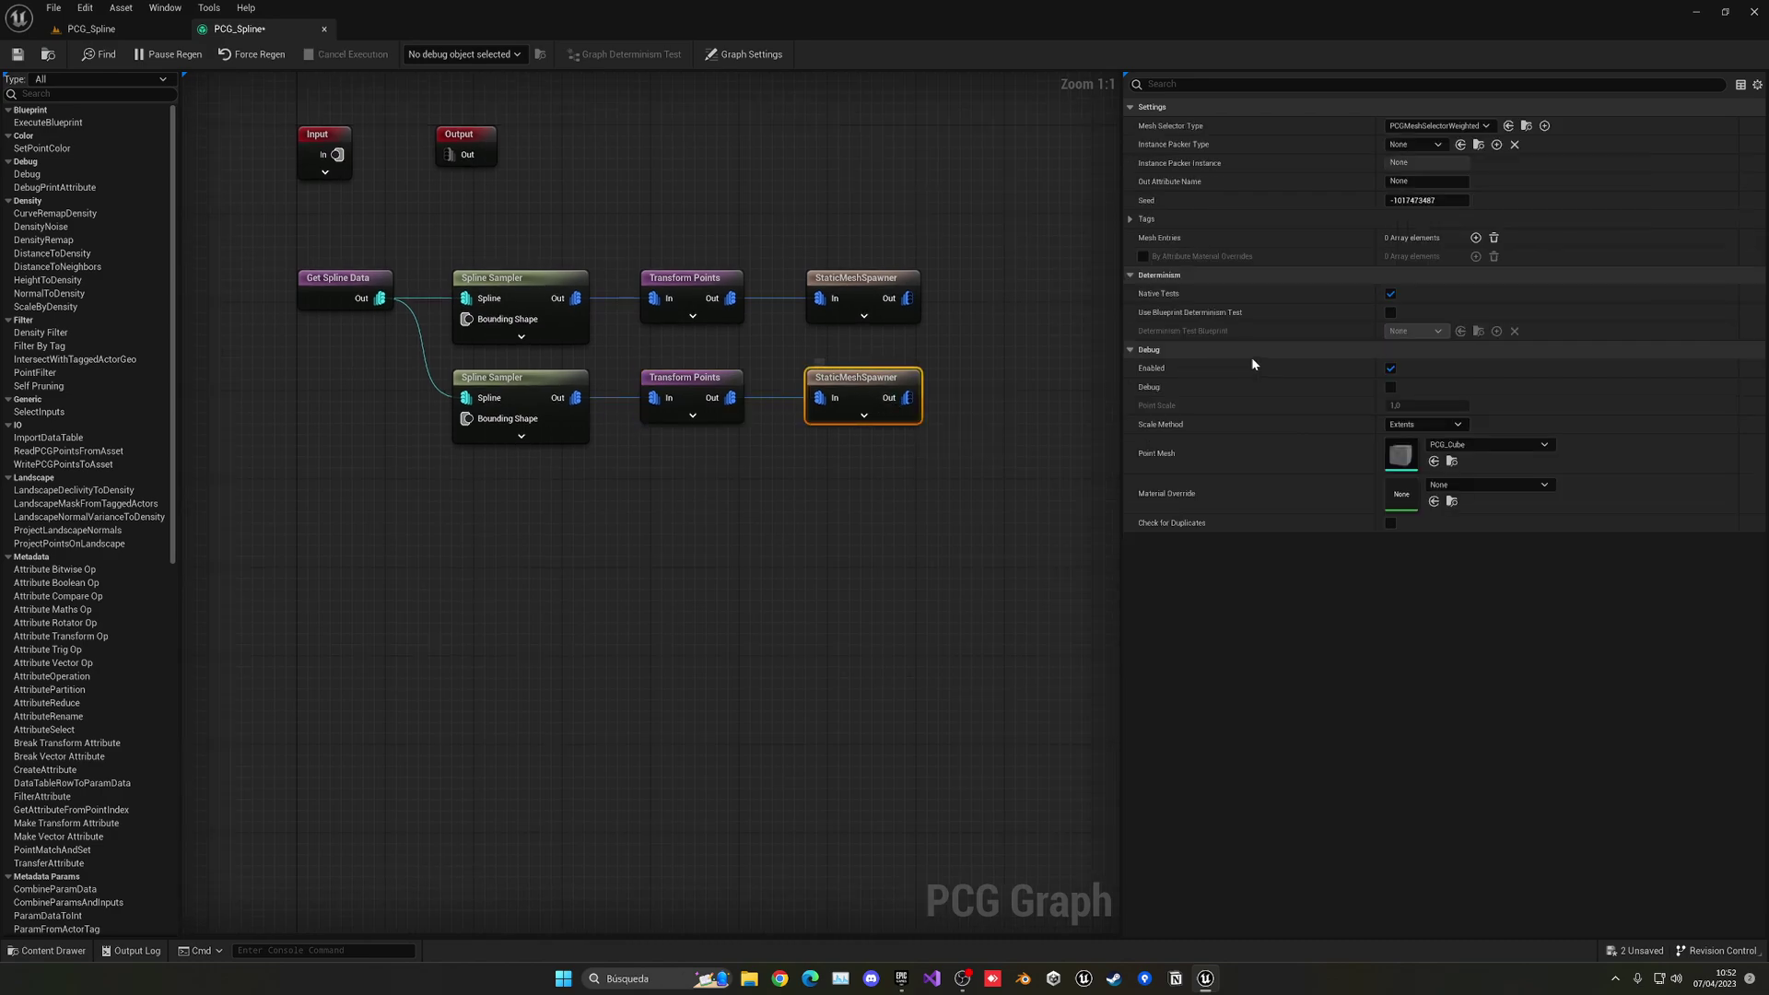
{"action": "left_click", "coordinate": [1476, 238]}
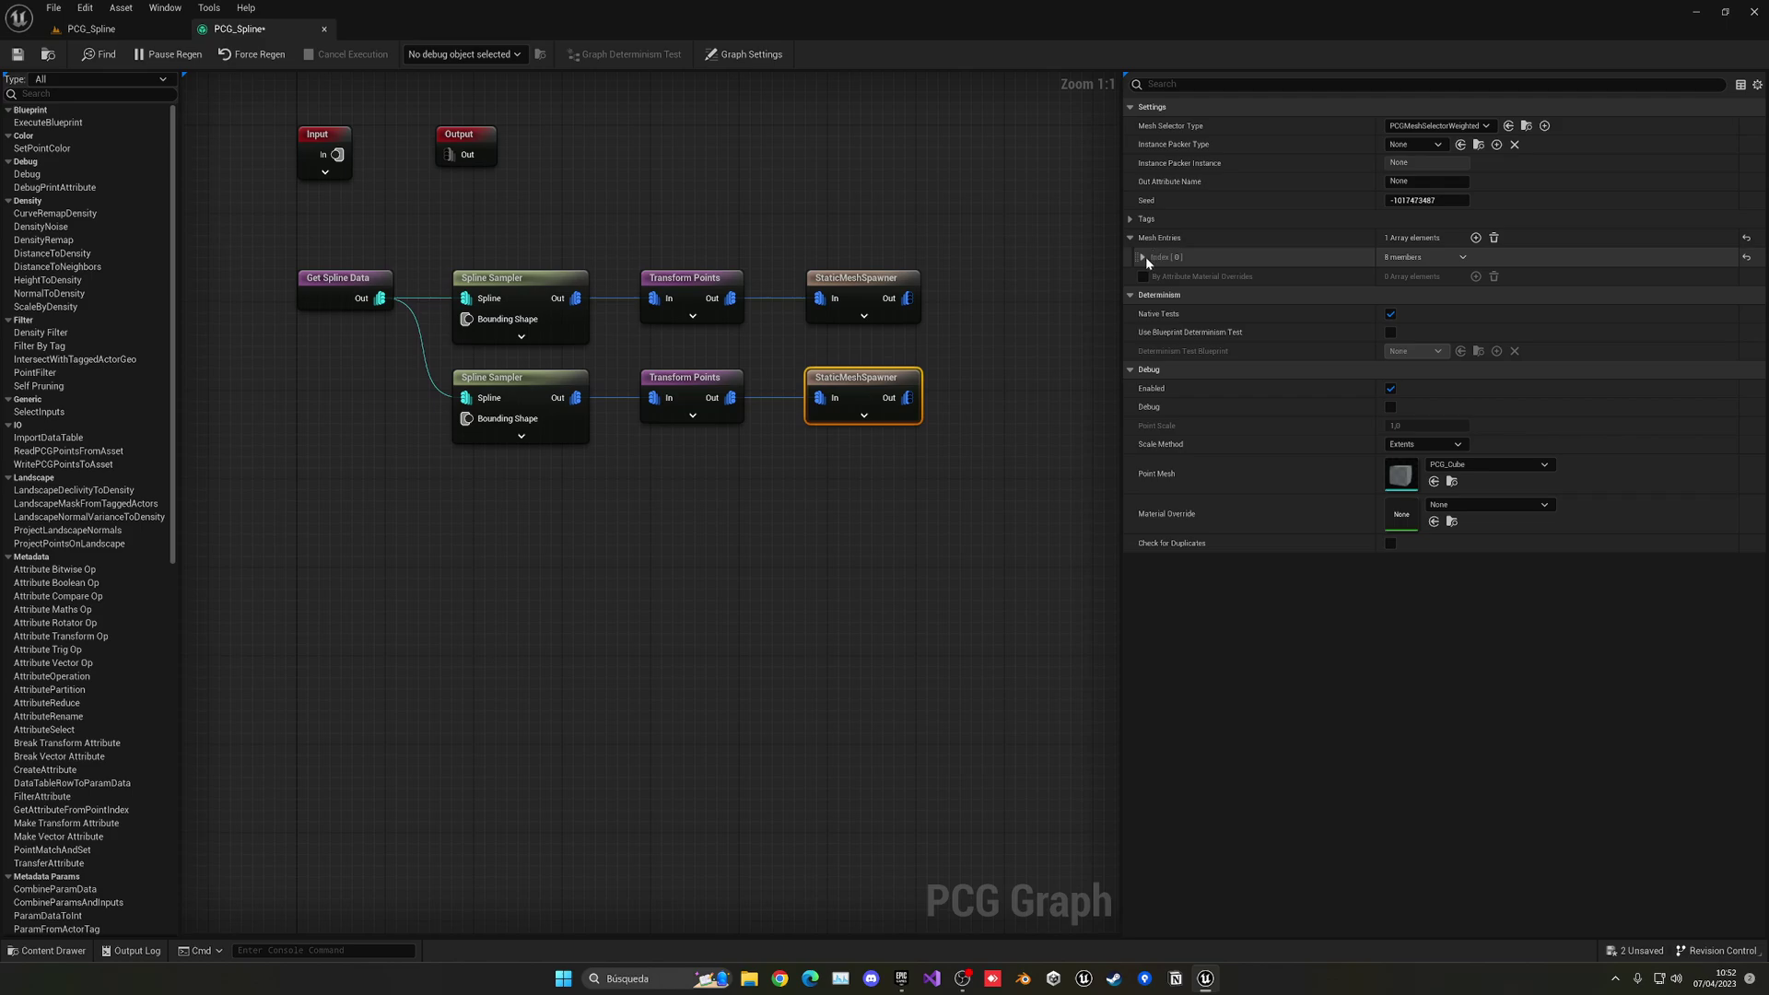
{"action": "left_click", "coordinate": [1143, 257]}
{"action": "key", "text": "ctrl+space"}
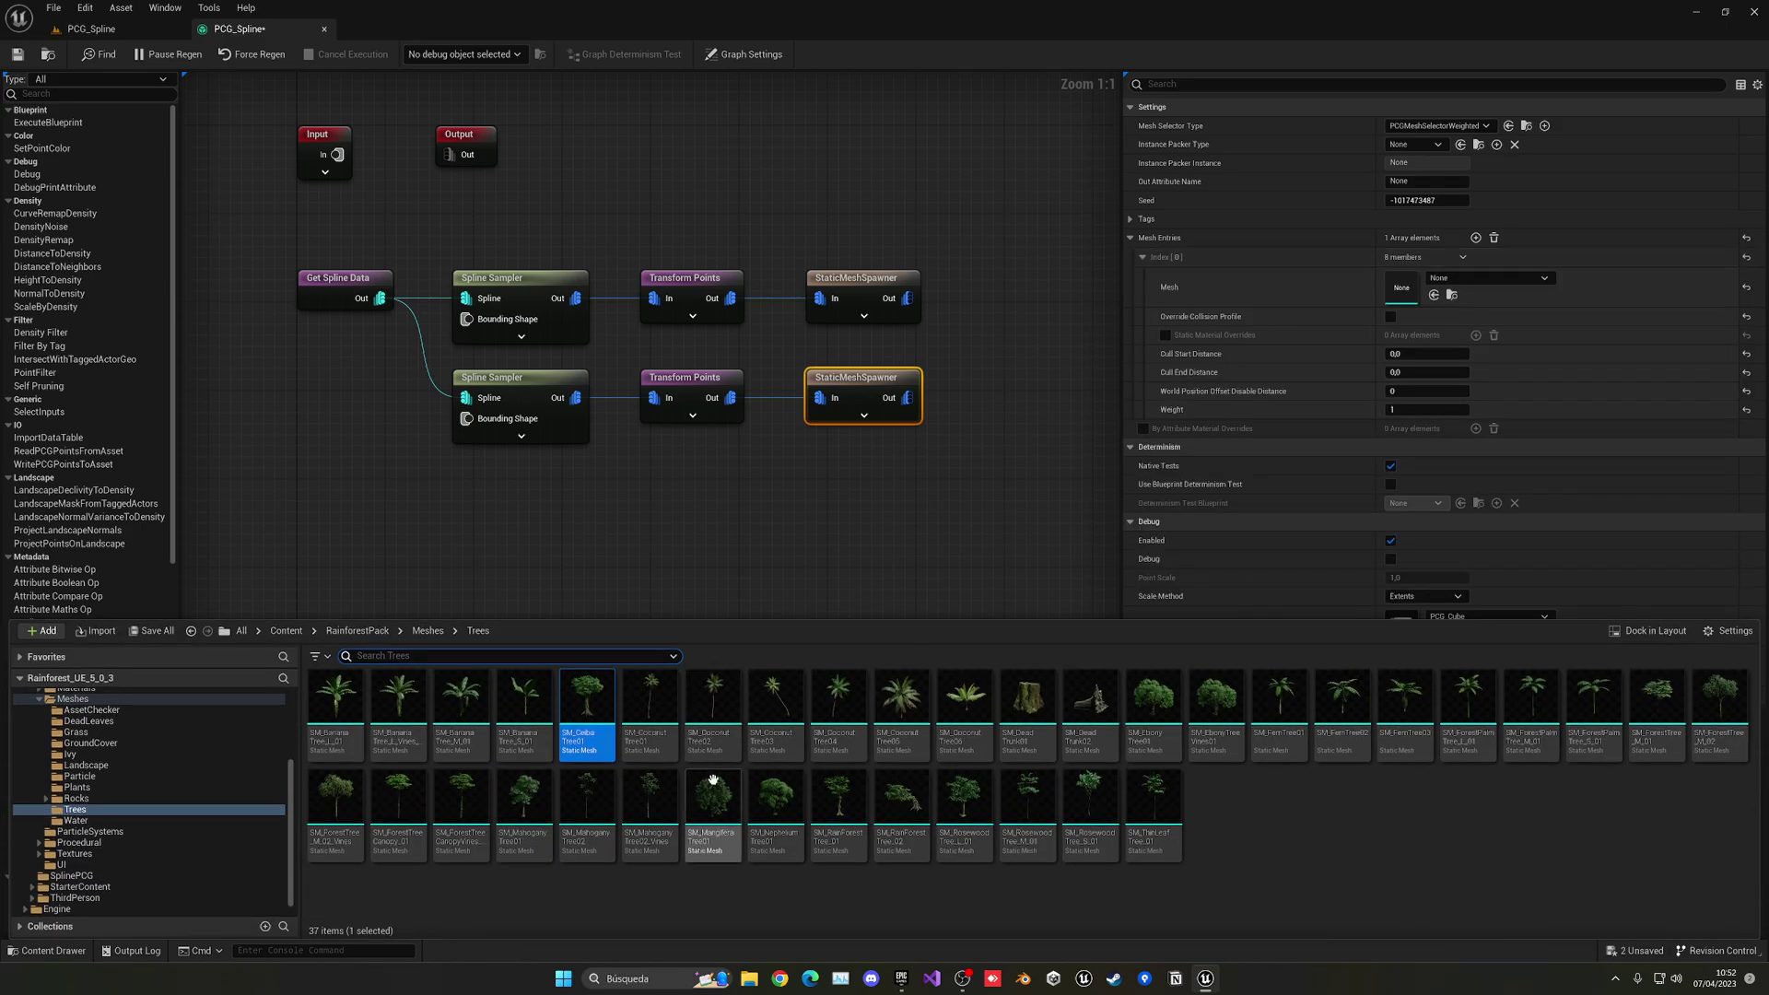
{"action": "left_click", "coordinate": [428, 630]}
{"action": "double_click", "coordinate": [523, 700]}
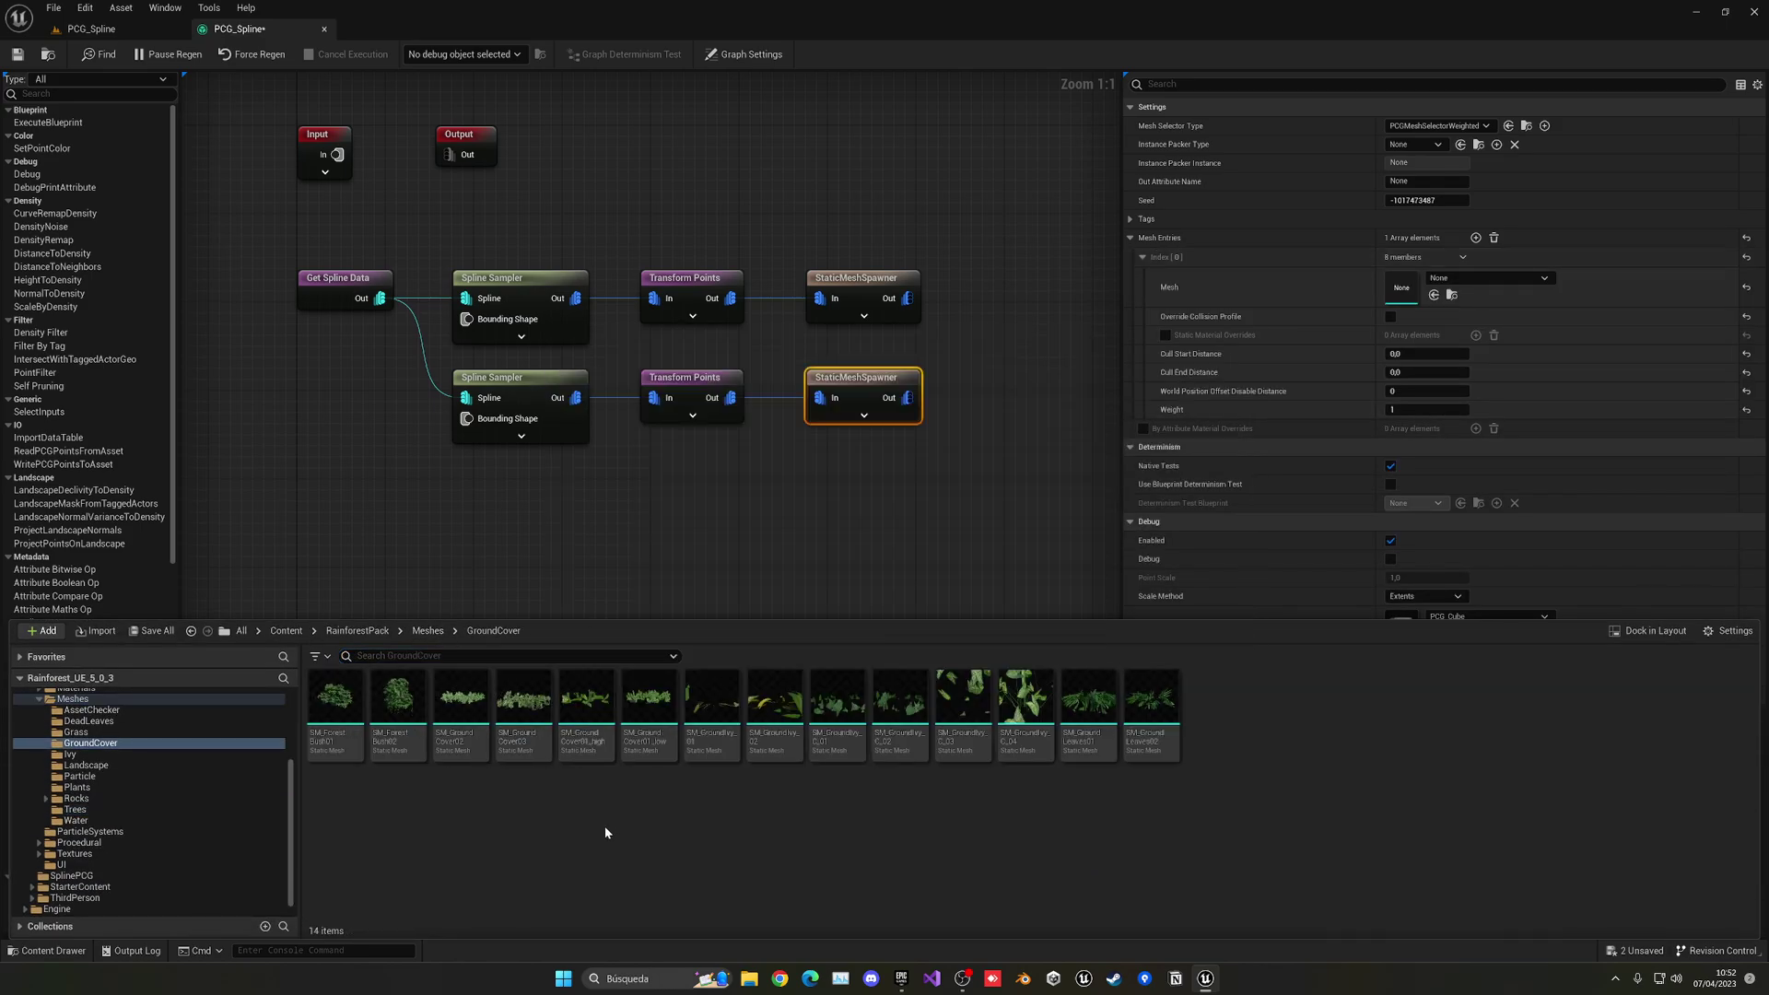
{"action": "left_click", "coordinate": [395, 719]}
{"action": "left_click", "coordinate": [337, 692]}
{"action": "left_click", "coordinate": [1434, 295]}
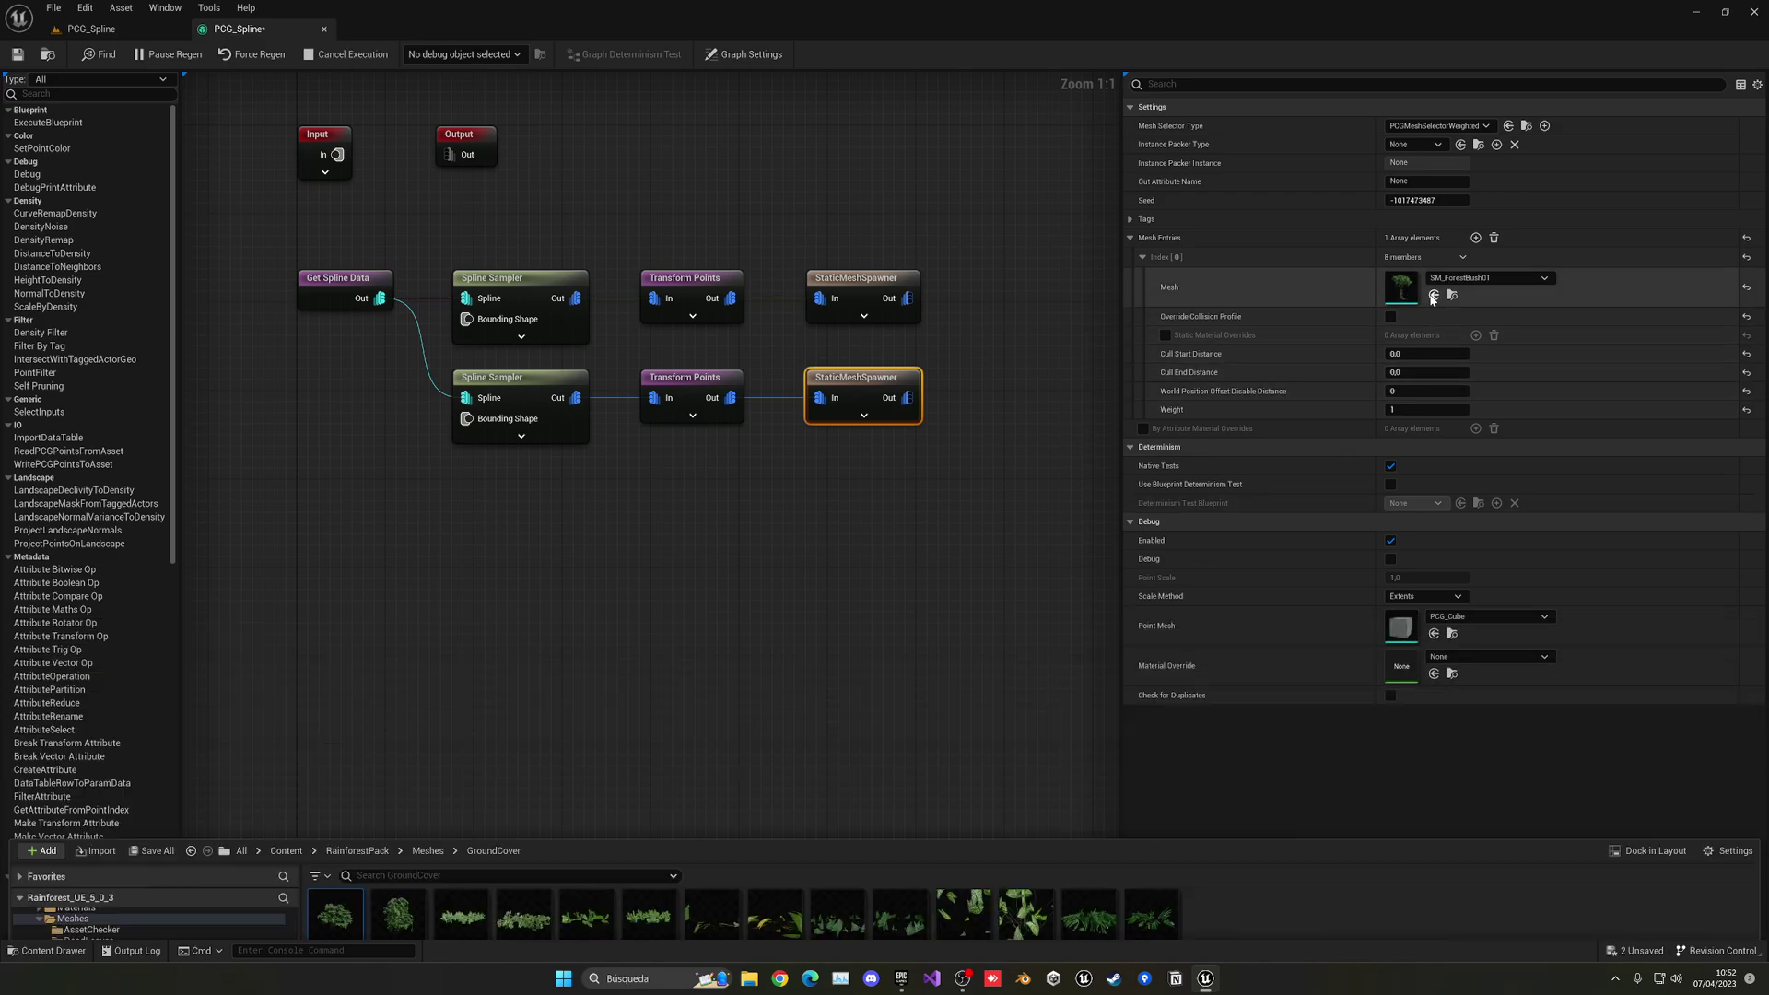
Step: Add a second mesh entry to the new StaticMeshSpawner and assign SM_ForestBush02 to it
{"action": "left_click", "coordinate": [1475, 237]}
{"action": "left_click", "coordinate": [1143, 428]}
{"action": "key", "text": "ctrl+space"}
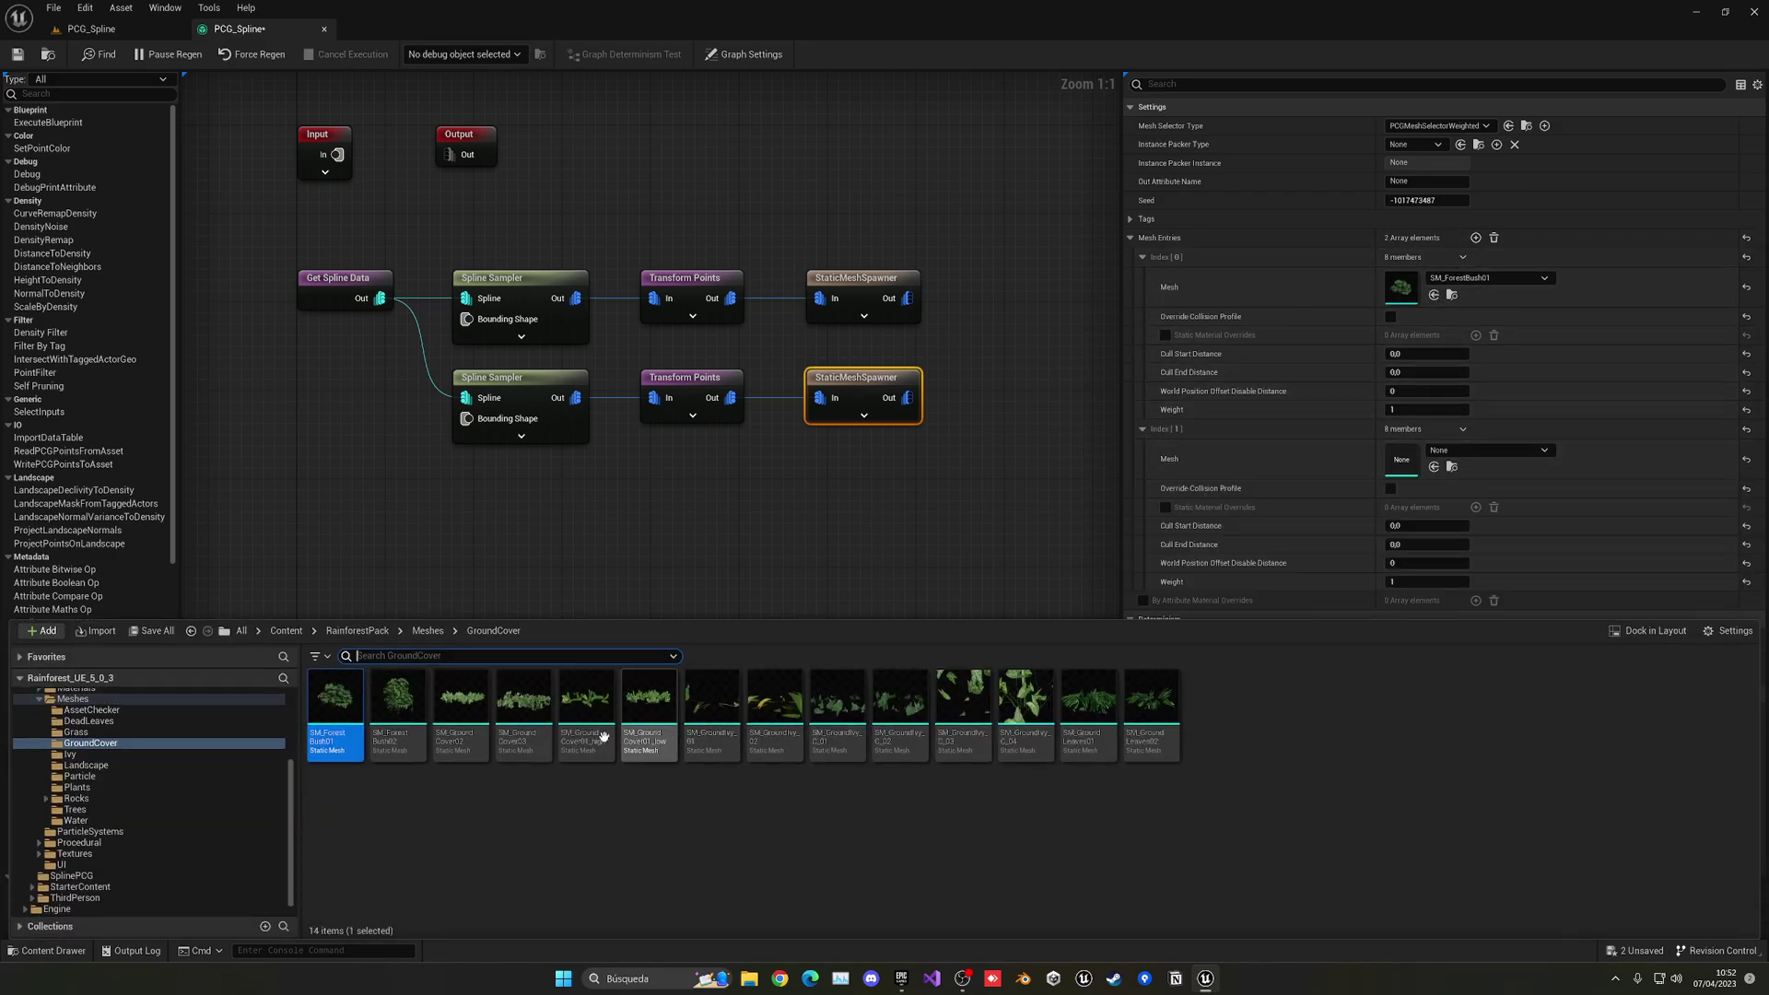
{"action": "left_click", "coordinate": [398, 693]}
{"action": "left_click", "coordinate": [1434, 467]}
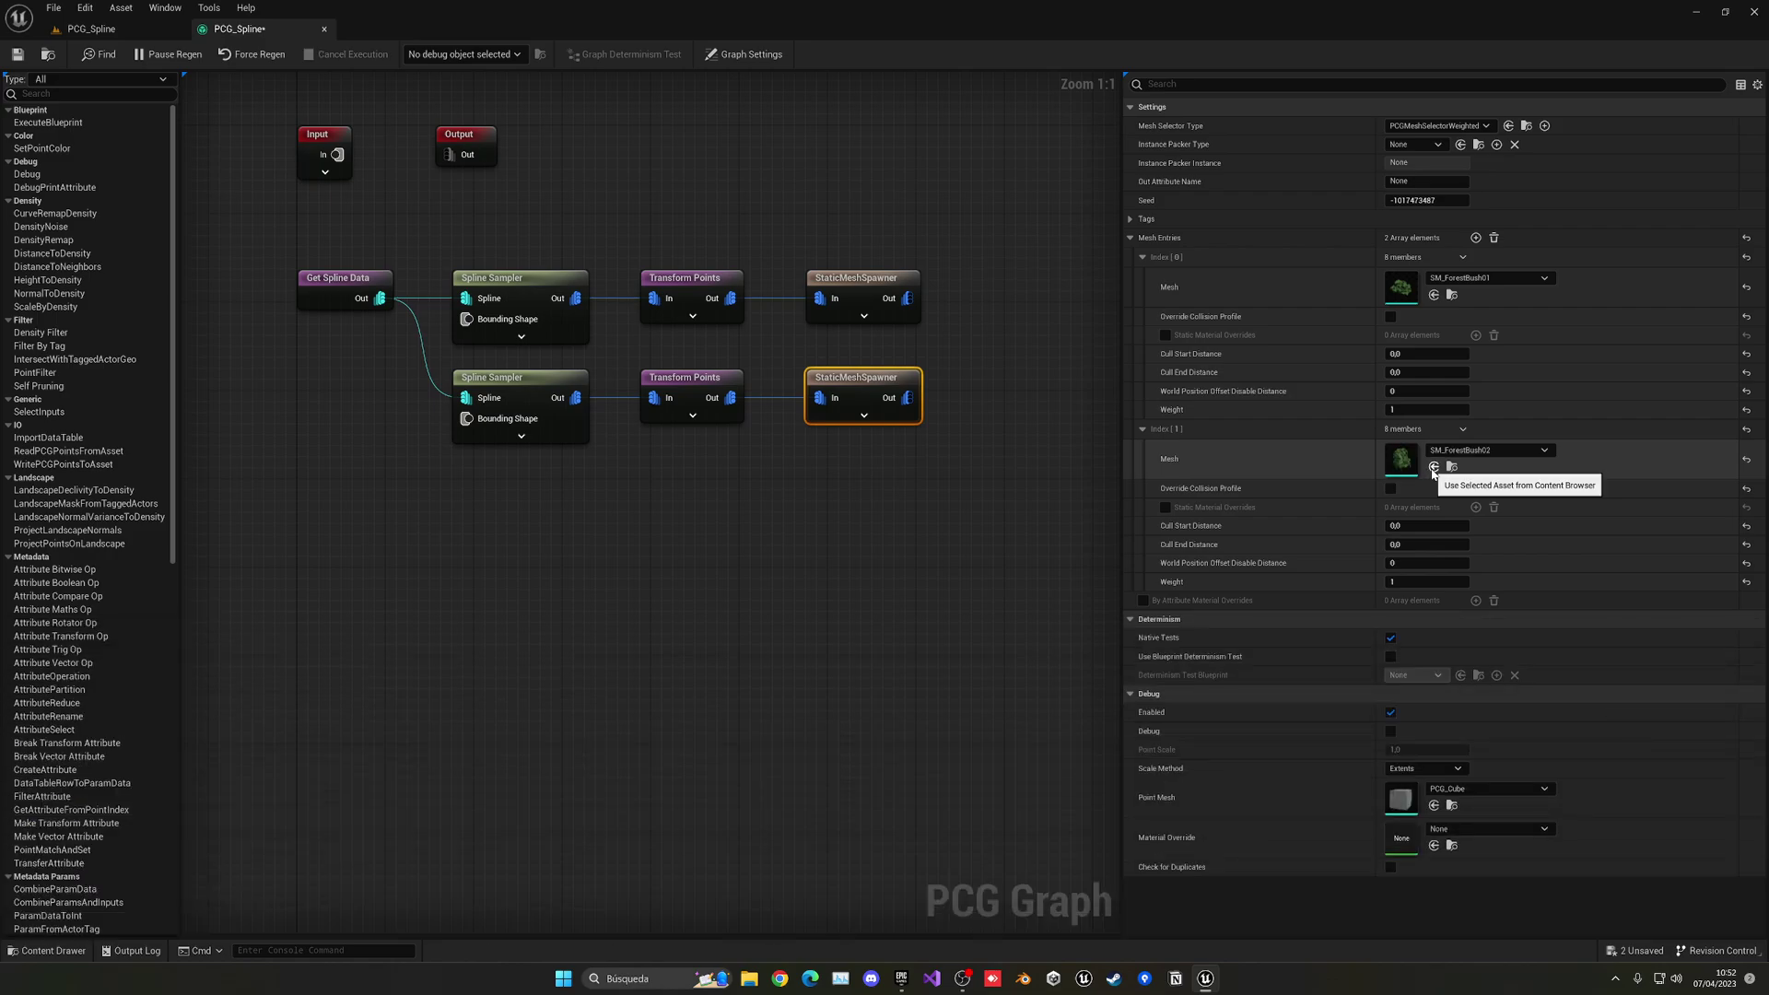
Step: Add a third mesh entry using SM_GroundCover03 to the second StaticMeshSpawner and save the graph
{"action": "key", "text": "ctrl+space"}
{"action": "left_click", "coordinate": [534, 722]}
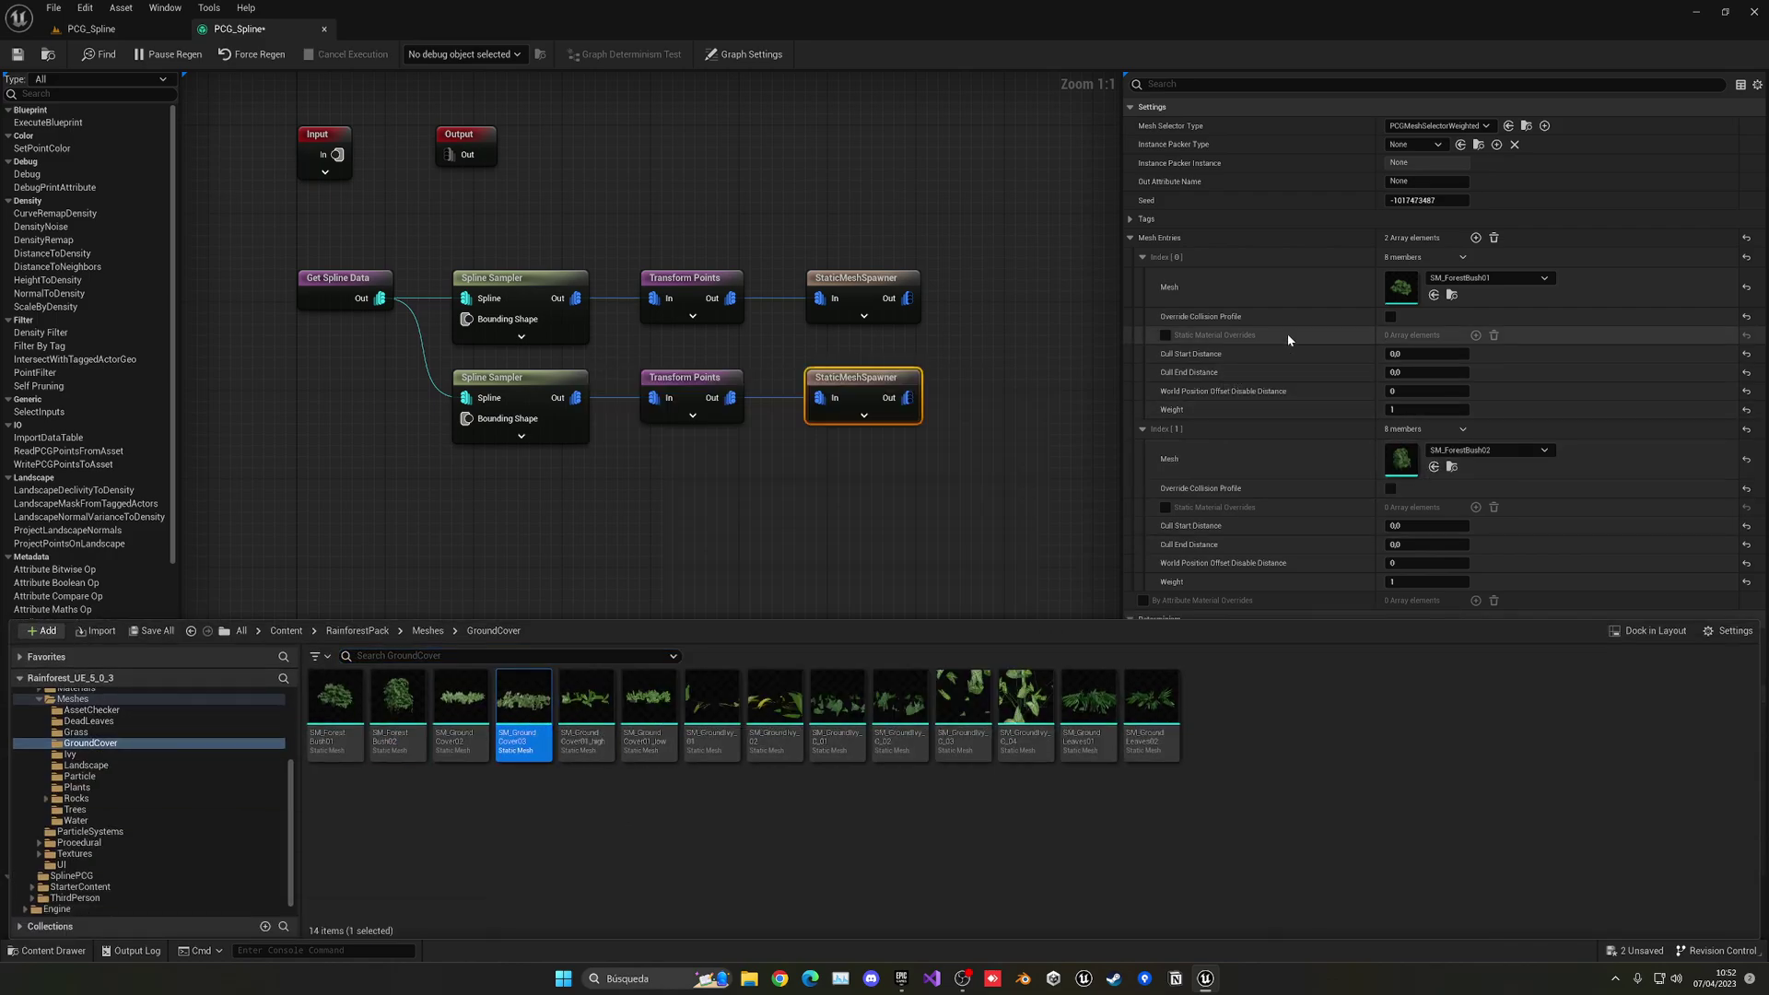
{"action": "left_click", "coordinate": [1475, 237]}
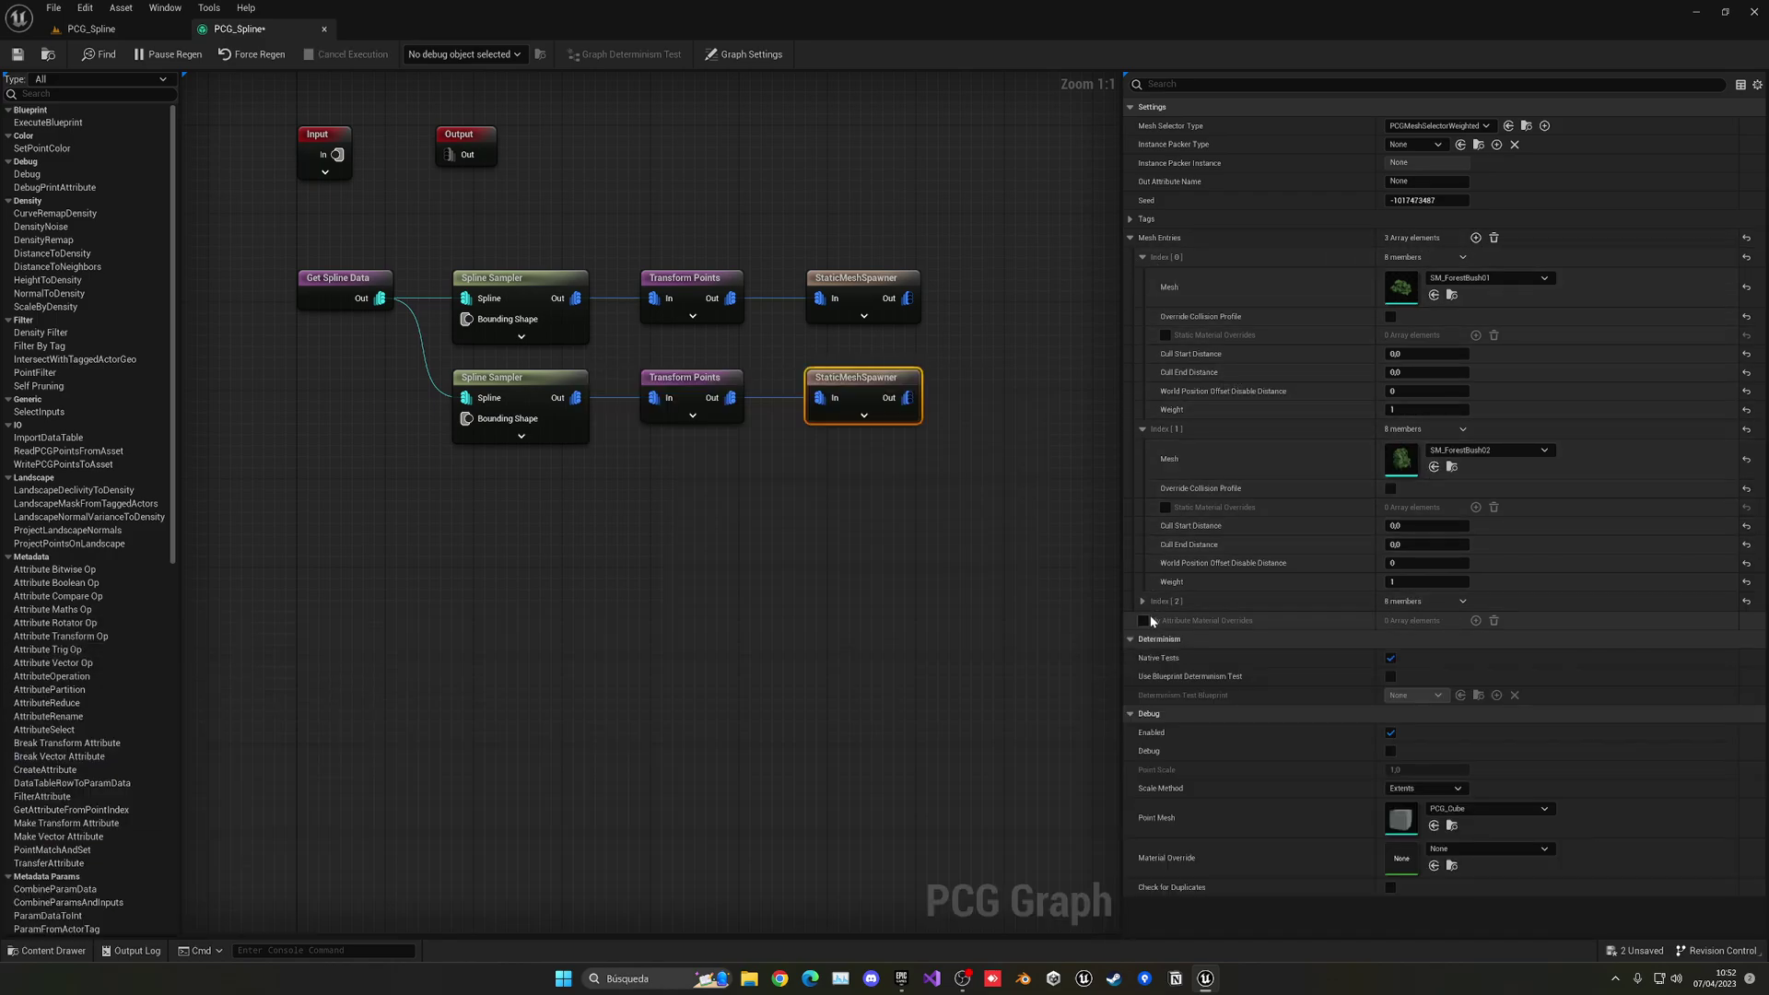
{"action": "scroll", "coordinate": [1137, 600], "scroll_direction": "down", "scroll_amount": 1}
{"action": "left_click", "coordinate": [1434, 594]}
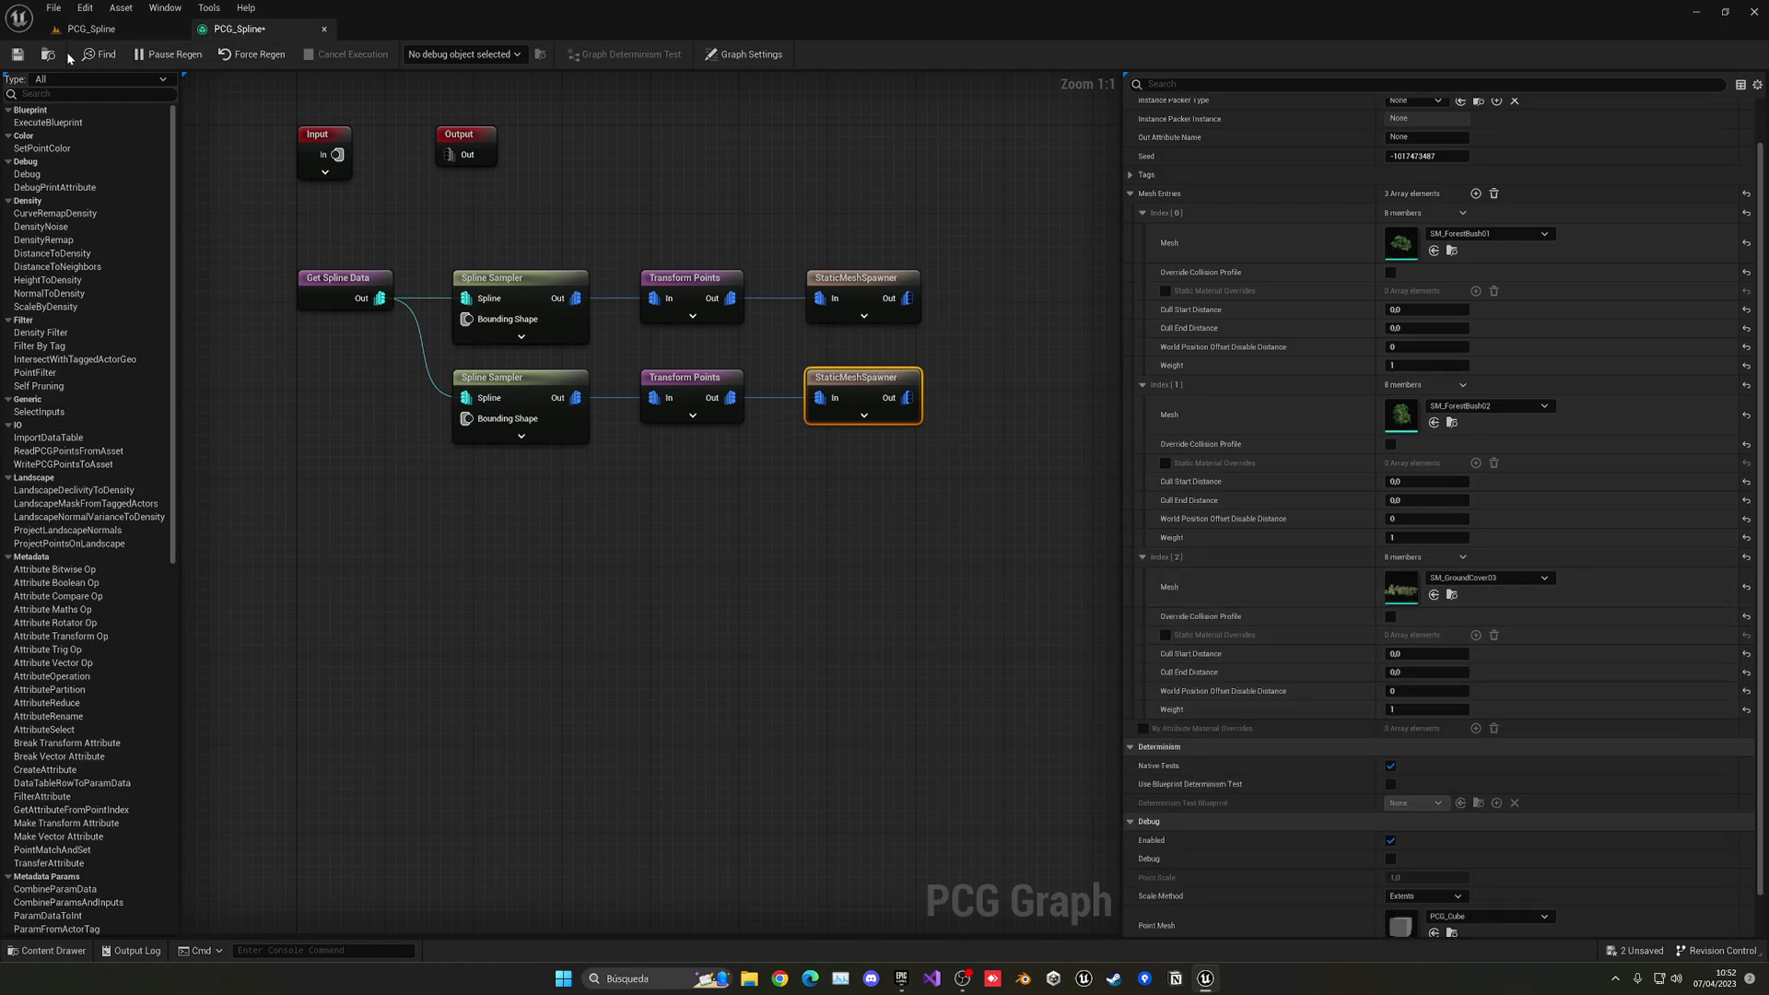
{"action": "left_click", "coordinate": [17, 54]}
Step: Set the second Transform Points node's Scale Min to 0.5 and Scale Max to 0.7, and check the undergrowth in the level
{"action": "left_click", "coordinate": [91, 28]}
{"action": "right_click_drag", "start_coordinate": [552, 322], "coordinate": [523, 419]}
{"action": "left_click", "coordinate": [238, 29]}
{"action": "left_click", "coordinate": [695, 387]}
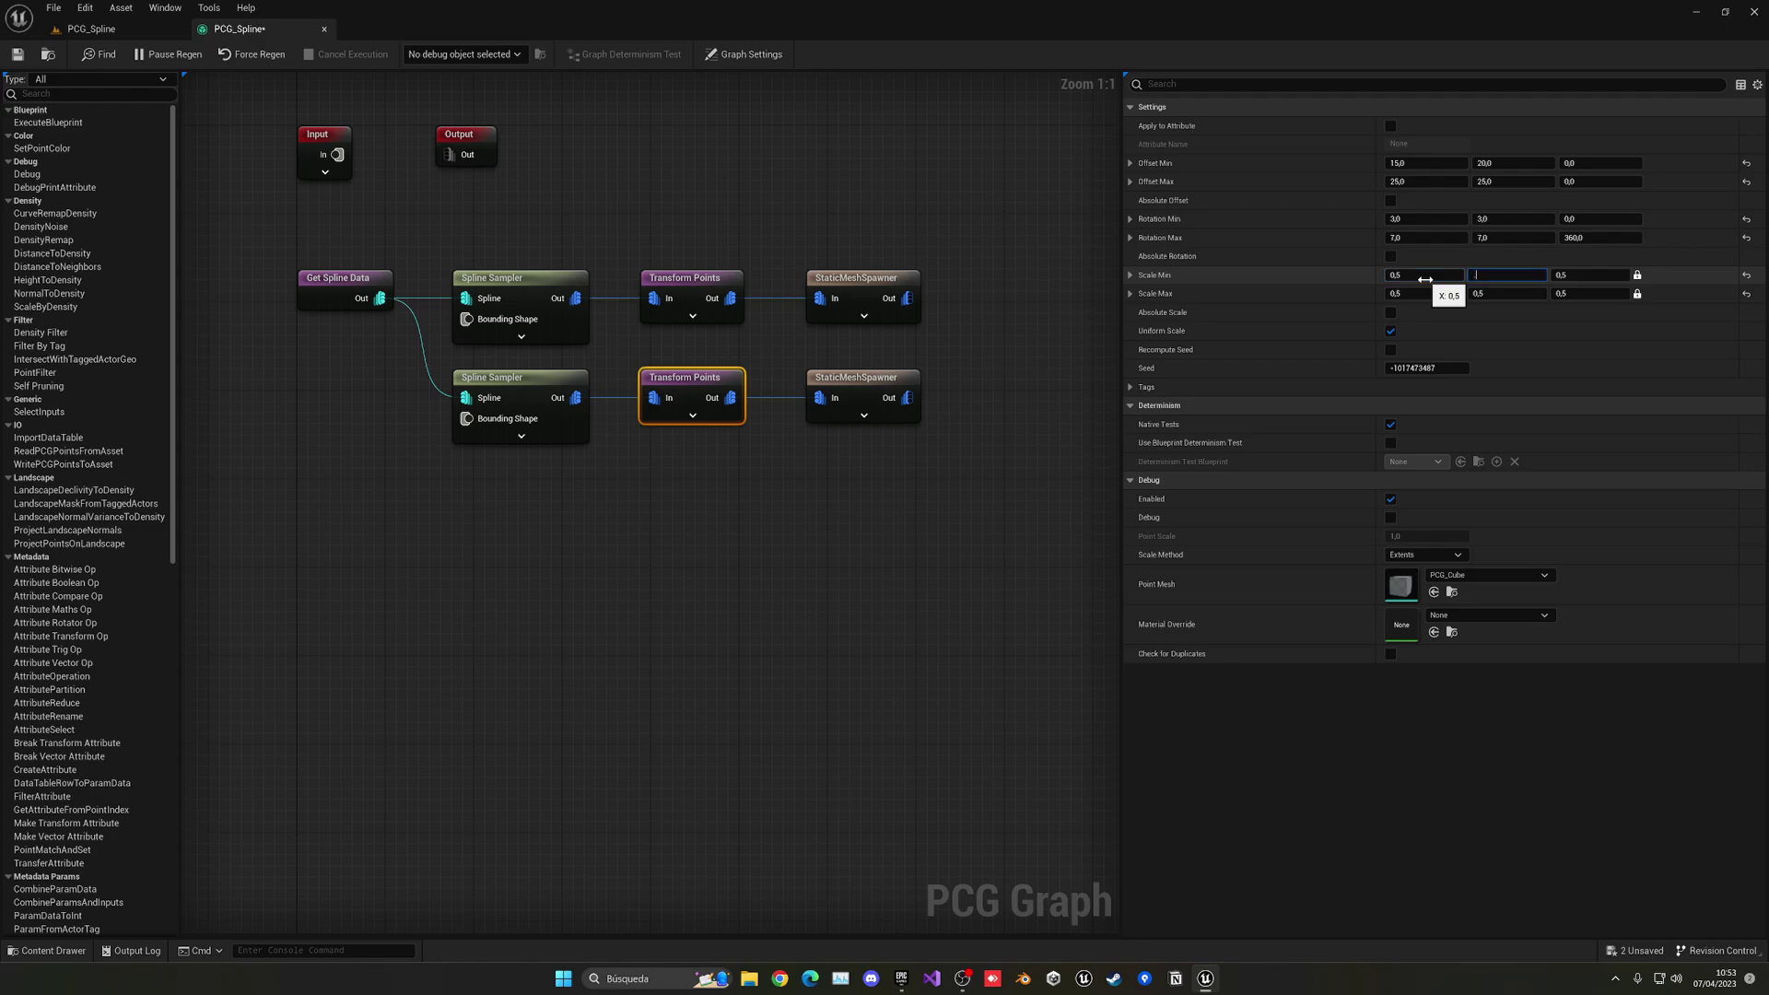
{"action": "left_click", "coordinate": [1414, 293]}
{"action": "key", "text": "Return"}
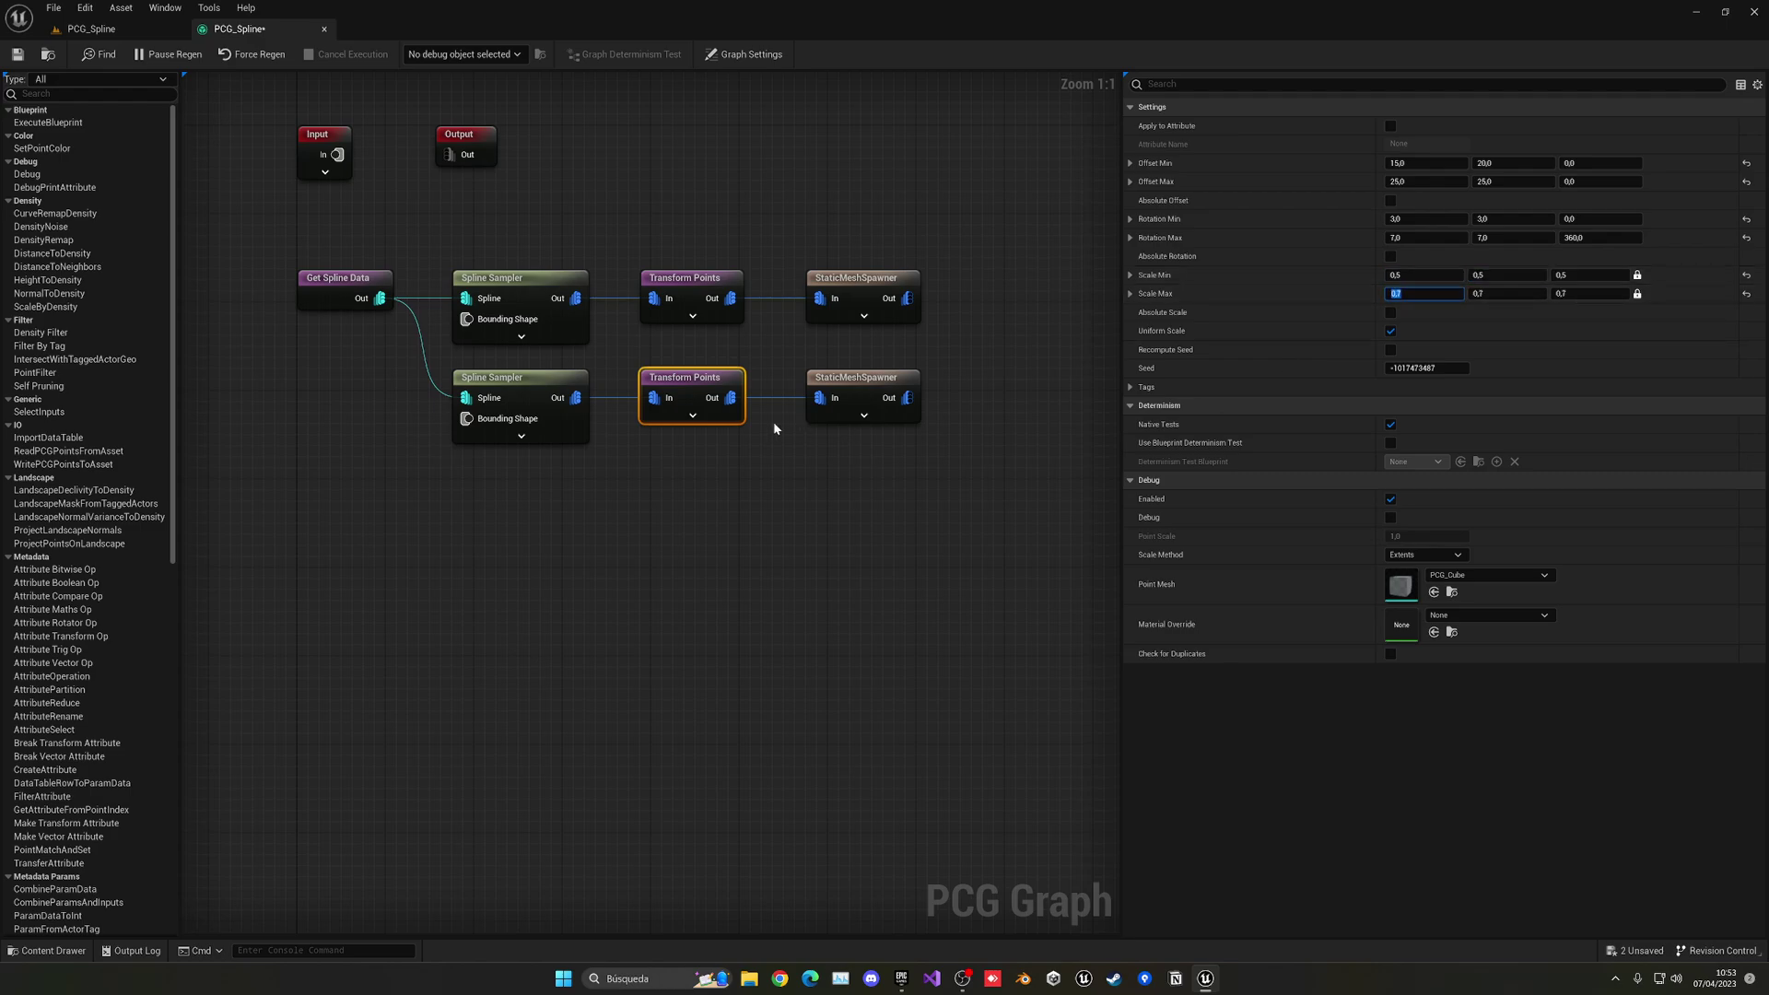
{"action": "right_click_drag", "start_coordinate": [391, 234], "coordinate": [342, 224]}
{"action": "left_click", "coordinate": [92, 28]}
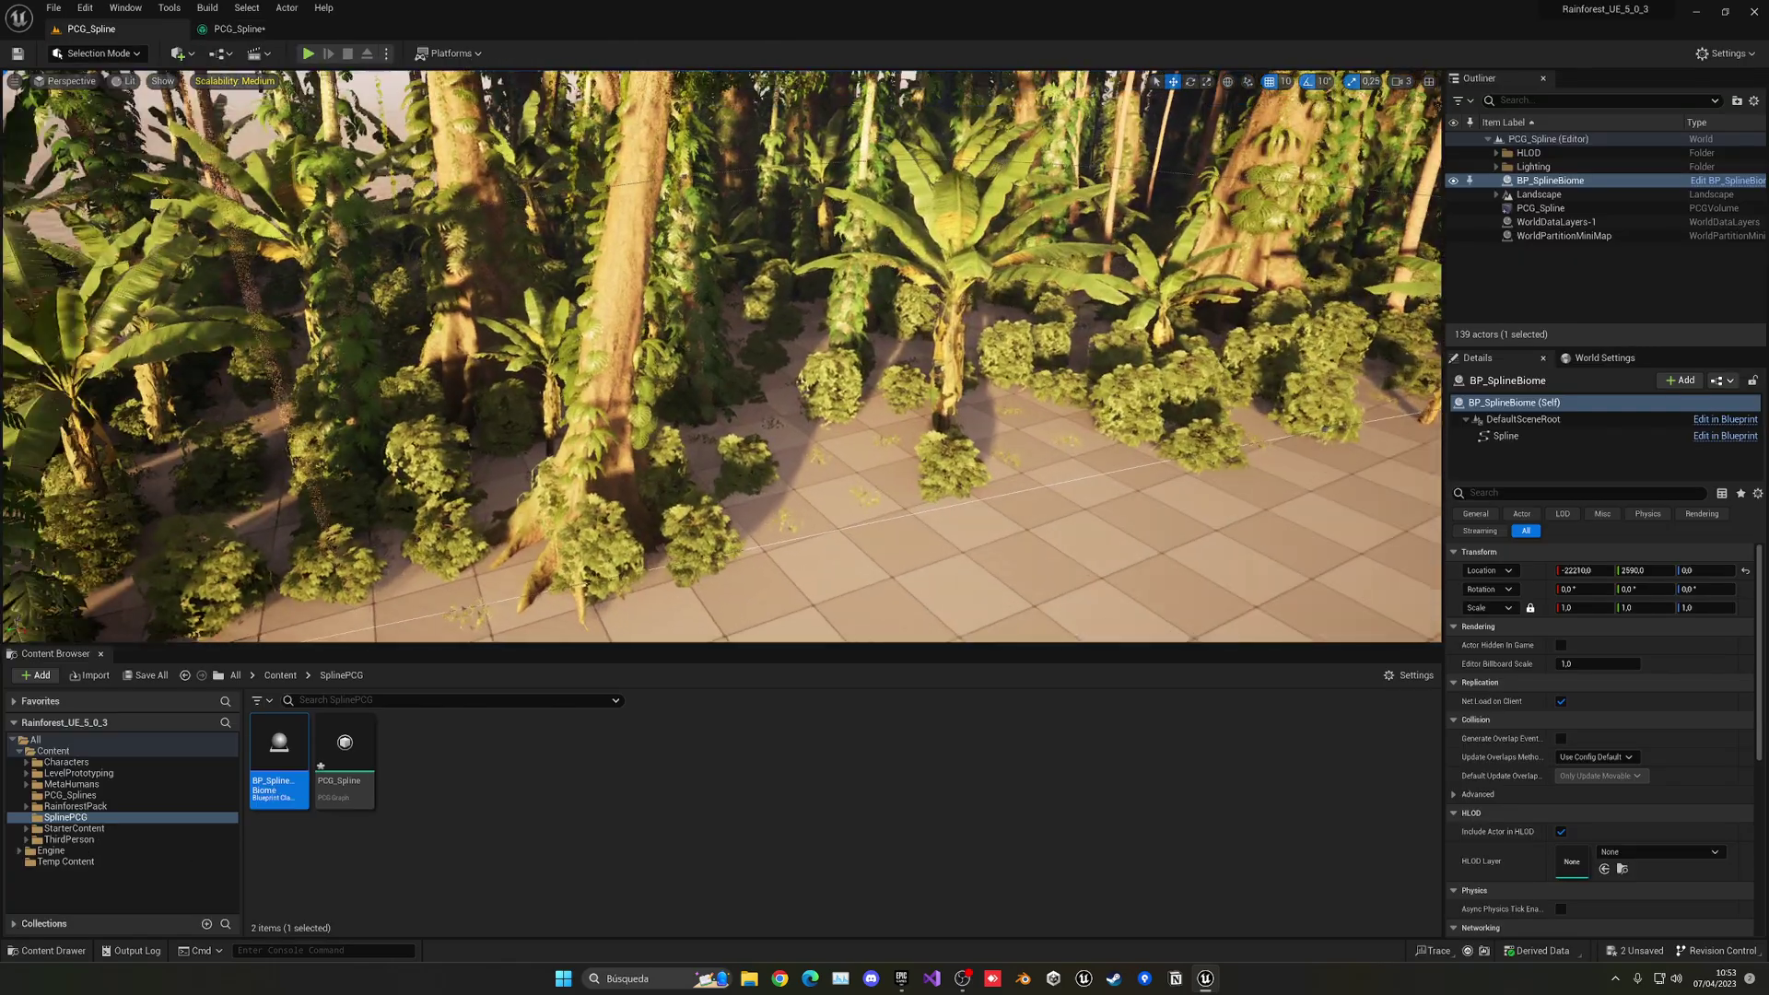
Step: Inspect the bush density among the trees and along the outer edge of the spline forest
{"action": "key", "text": "s"}
{"action": "right_click_drag", "start_coordinate": [793, 529], "coordinate": [723, 502]}
{"action": "key", "text": "w"}
{"action": "key", "text": "s"}
{"action": "key", "text": "w"}
{"action": "key", "text": "s"}
{"action": "right_click_drag", "start_coordinate": [804, 418], "coordinate": [800, 421]}
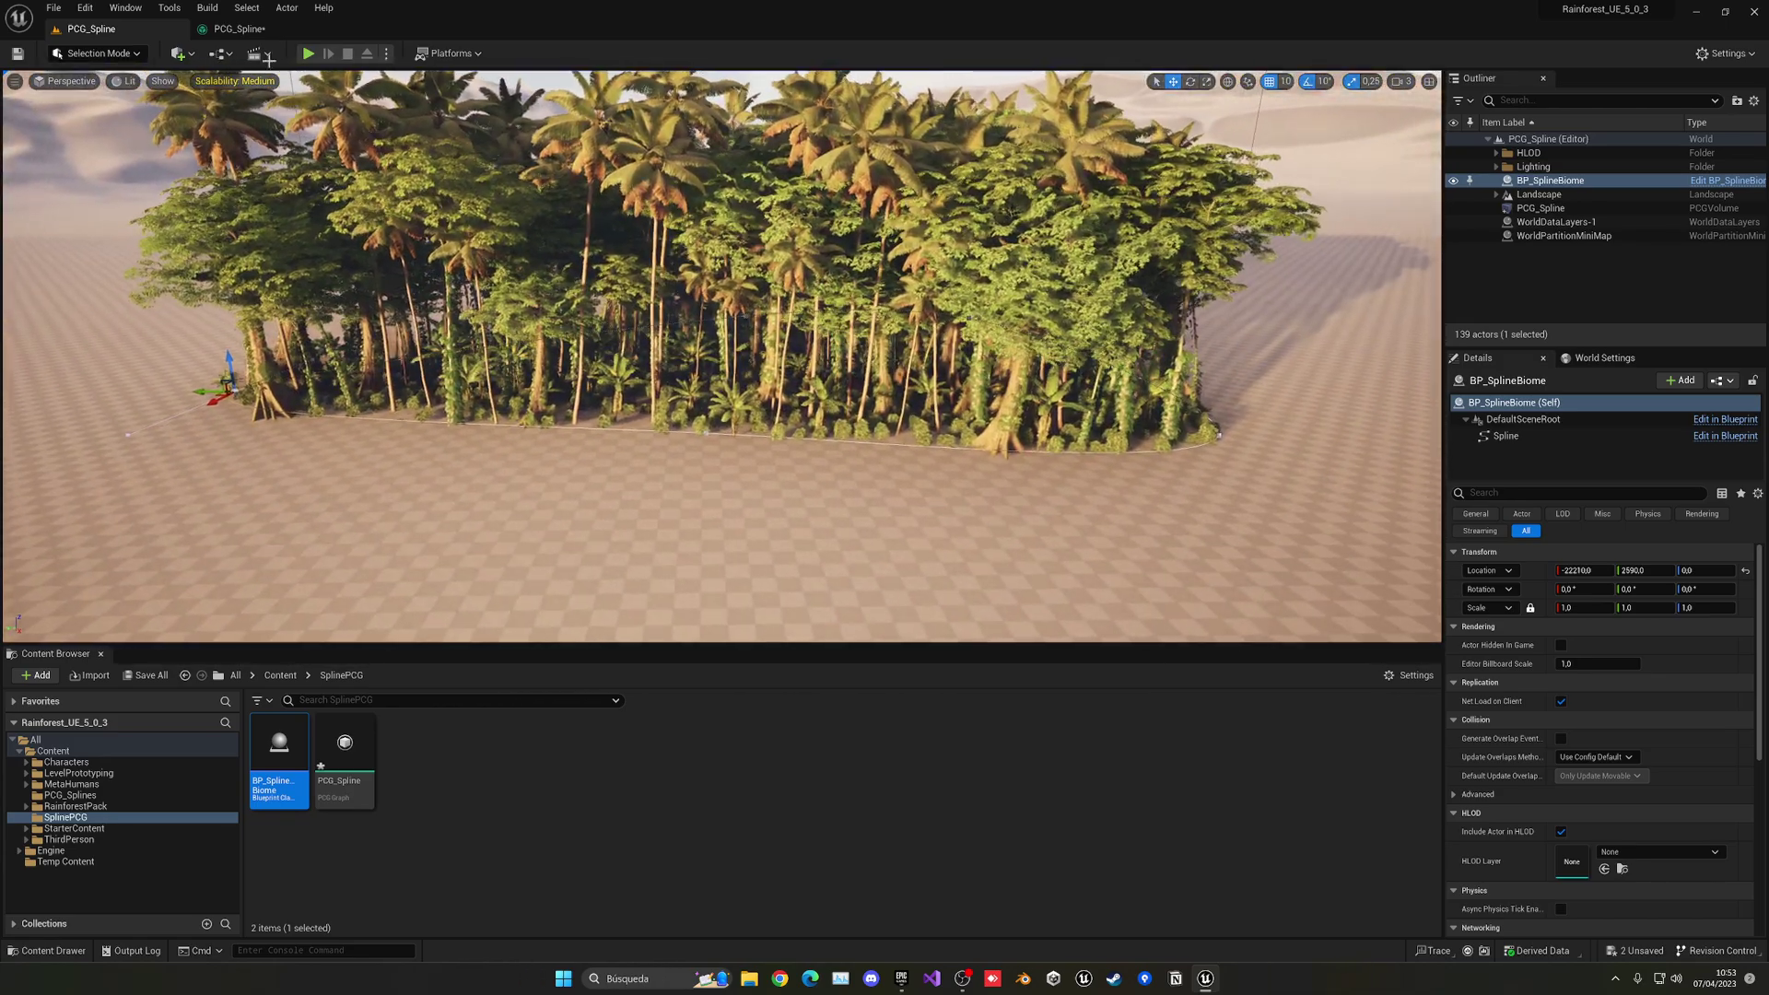
Step: Set the second Spline Sampler's Interior Sample Spacing to 20, return to the level and save all changes
{"action": "left_click", "coordinate": [238, 29]}
{"action": "left_click", "coordinate": [451, 370]}
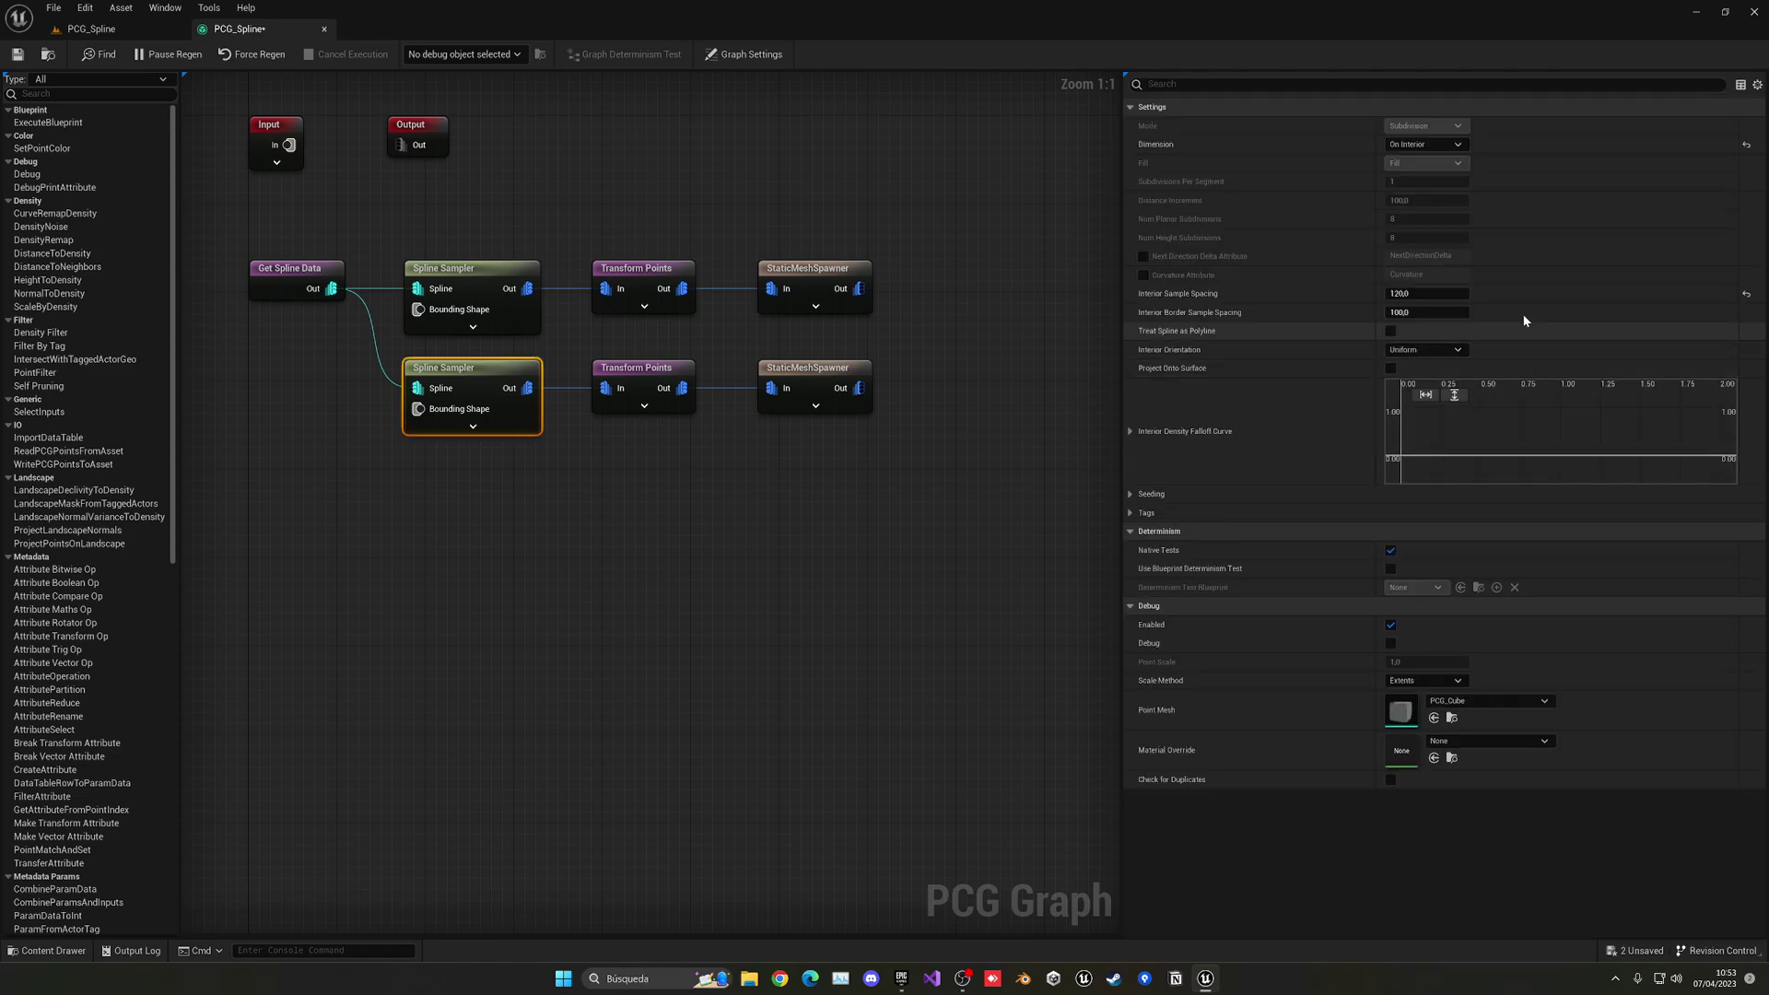
{"action": "left_click", "coordinate": [1436, 295]}
{"action": "type", "text": "20"}
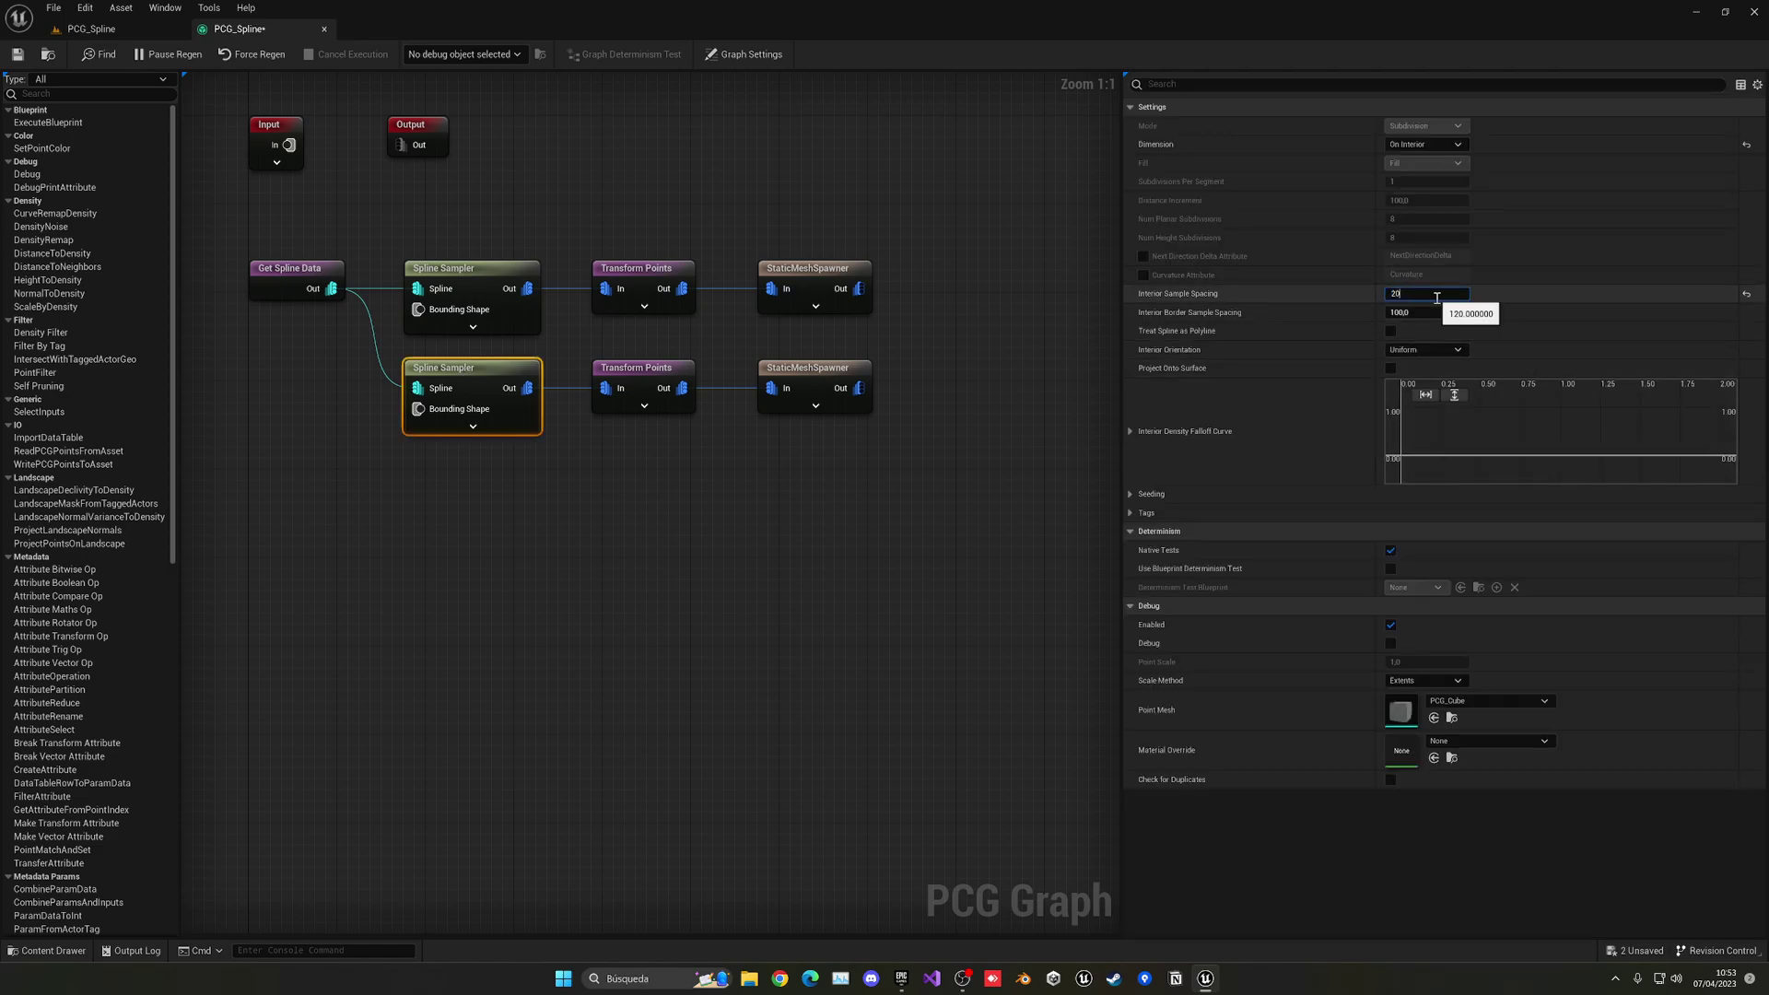
{"action": "left_click", "coordinate": [91, 28]}
{"action": "right_click_drag", "start_coordinate": [718, 387], "coordinate": [737, 386]}
{"action": "key", "text": "ctrl+shift+s"}
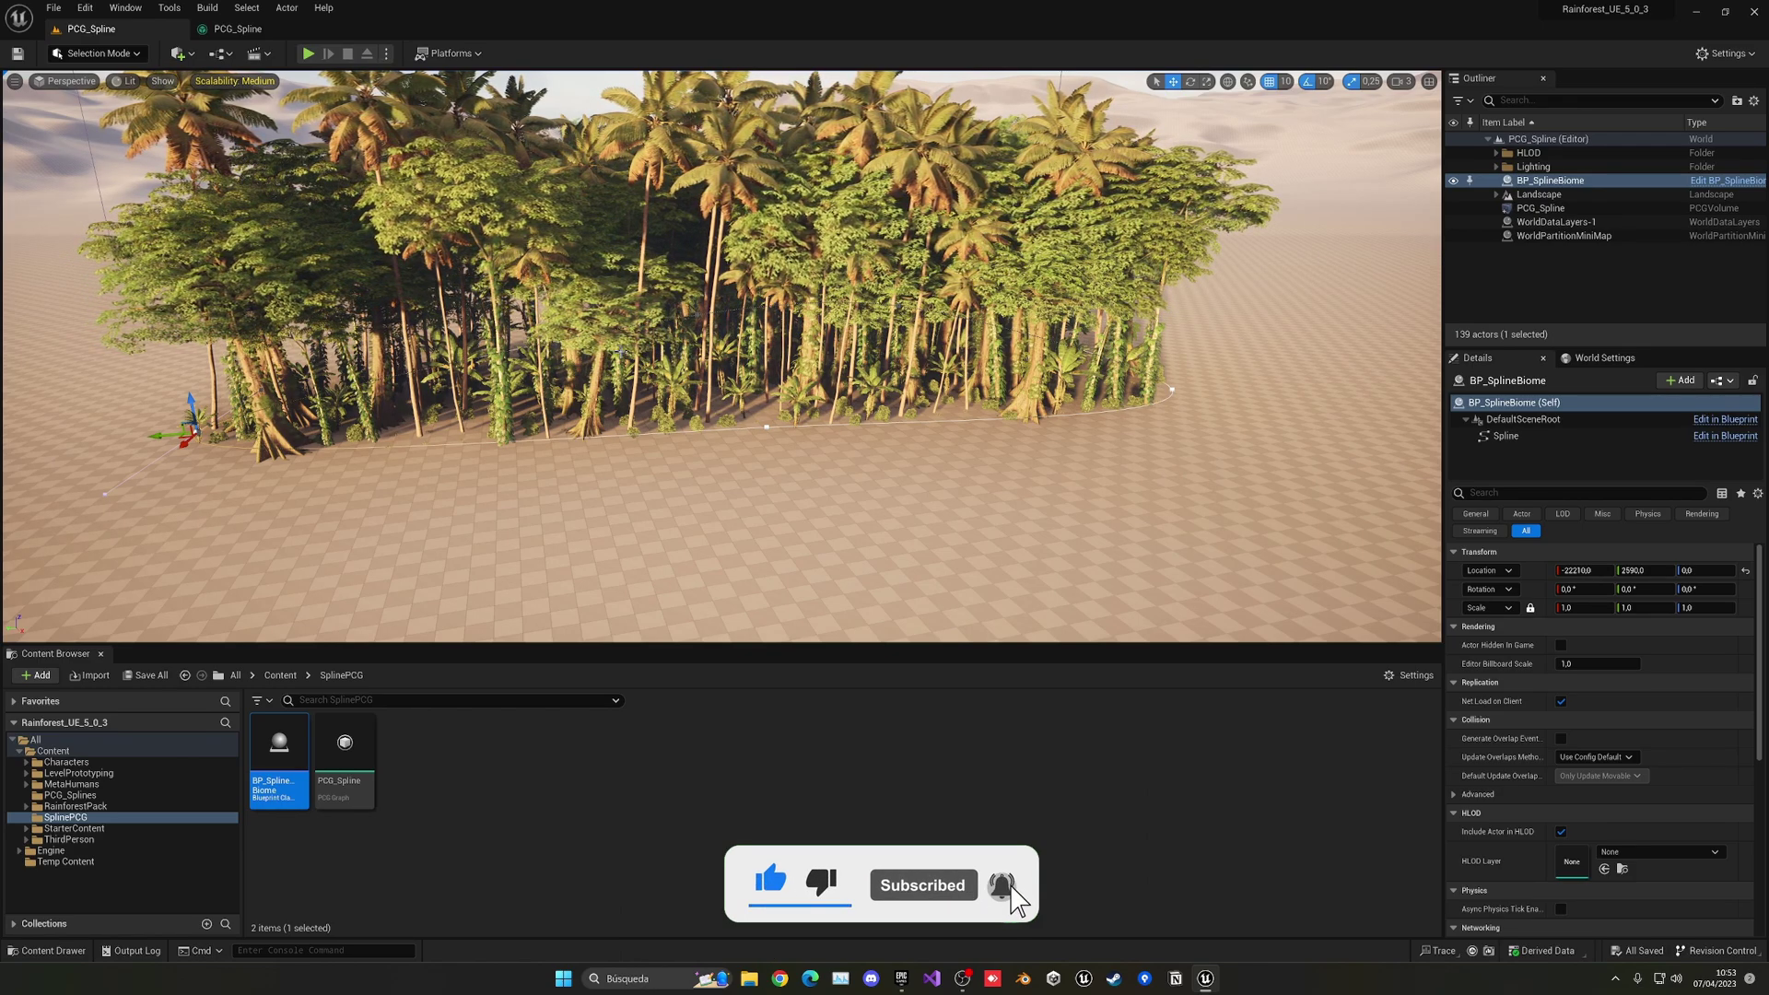
Step: Move points of the BP_SplineBiome spline outward to enlarge the forest area in the level
{"action": "left_click", "coordinate": [767, 427]}
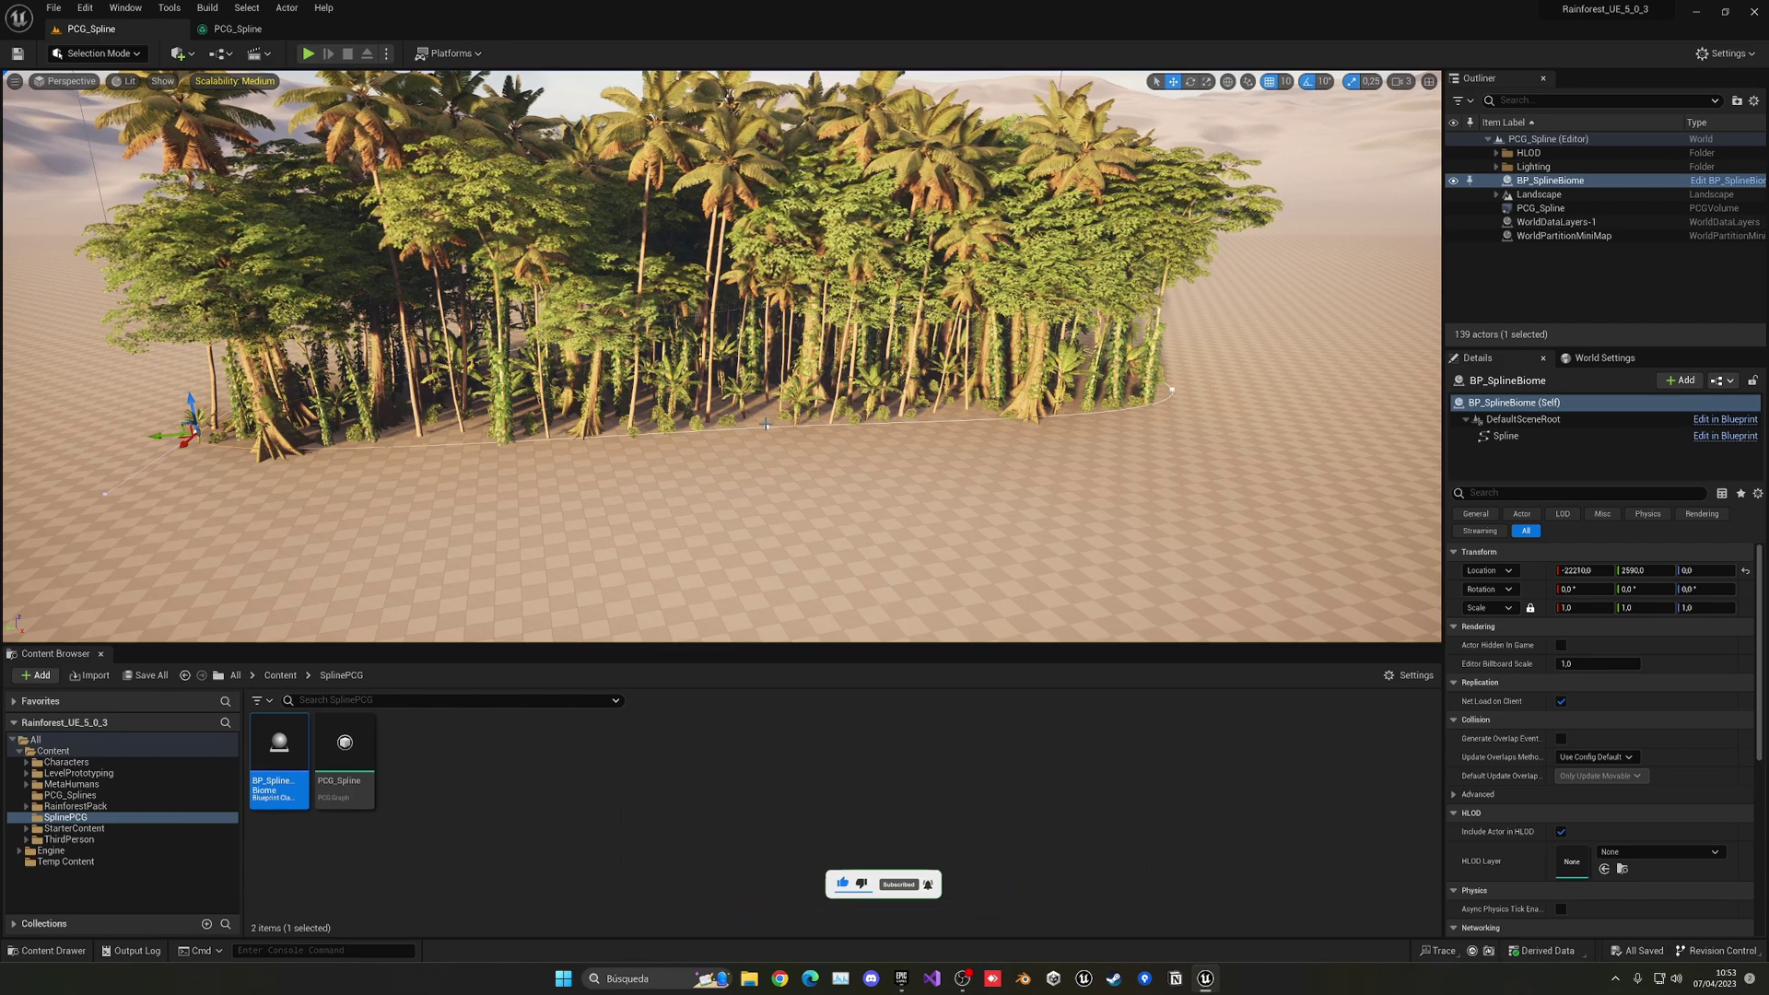
{"action": "left_click_drag", "start_coordinate": [762, 431], "coordinate": [737, 628]}
{"action": "right_click_drag", "start_coordinate": [737, 628], "coordinate": [755, 484]}
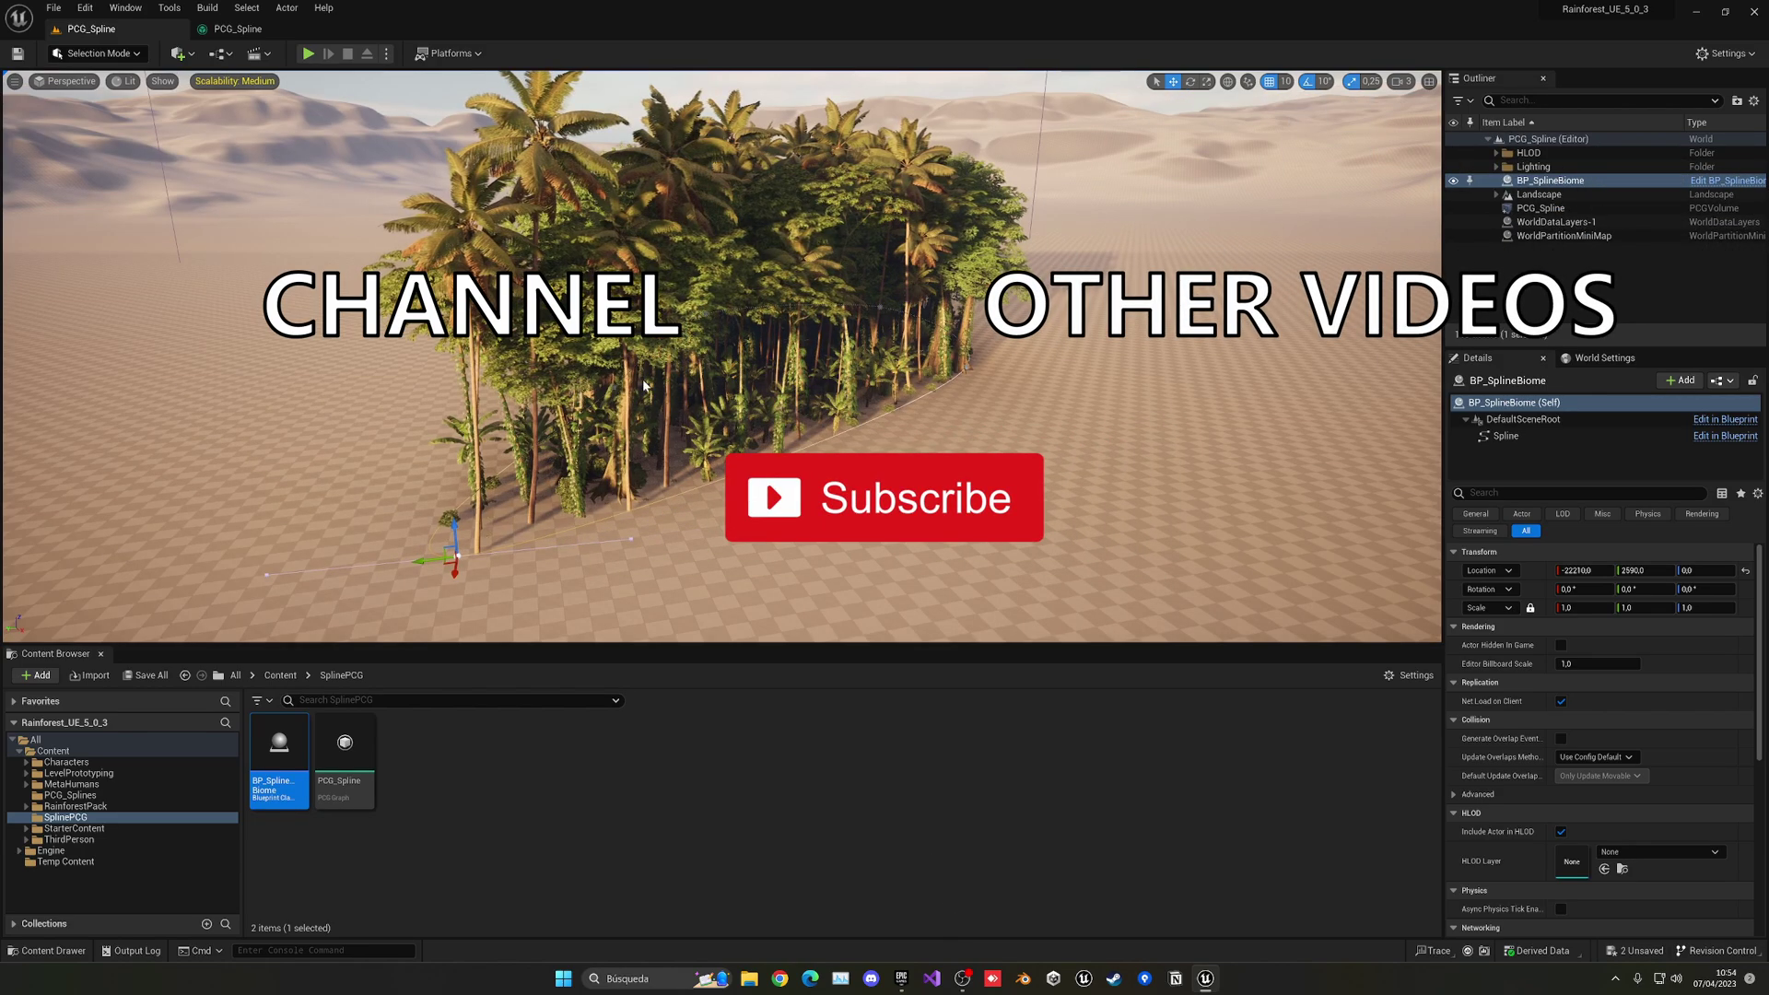
{"action": "left_click_drag", "start_coordinate": [614, 392], "coordinate": [203, 381]}
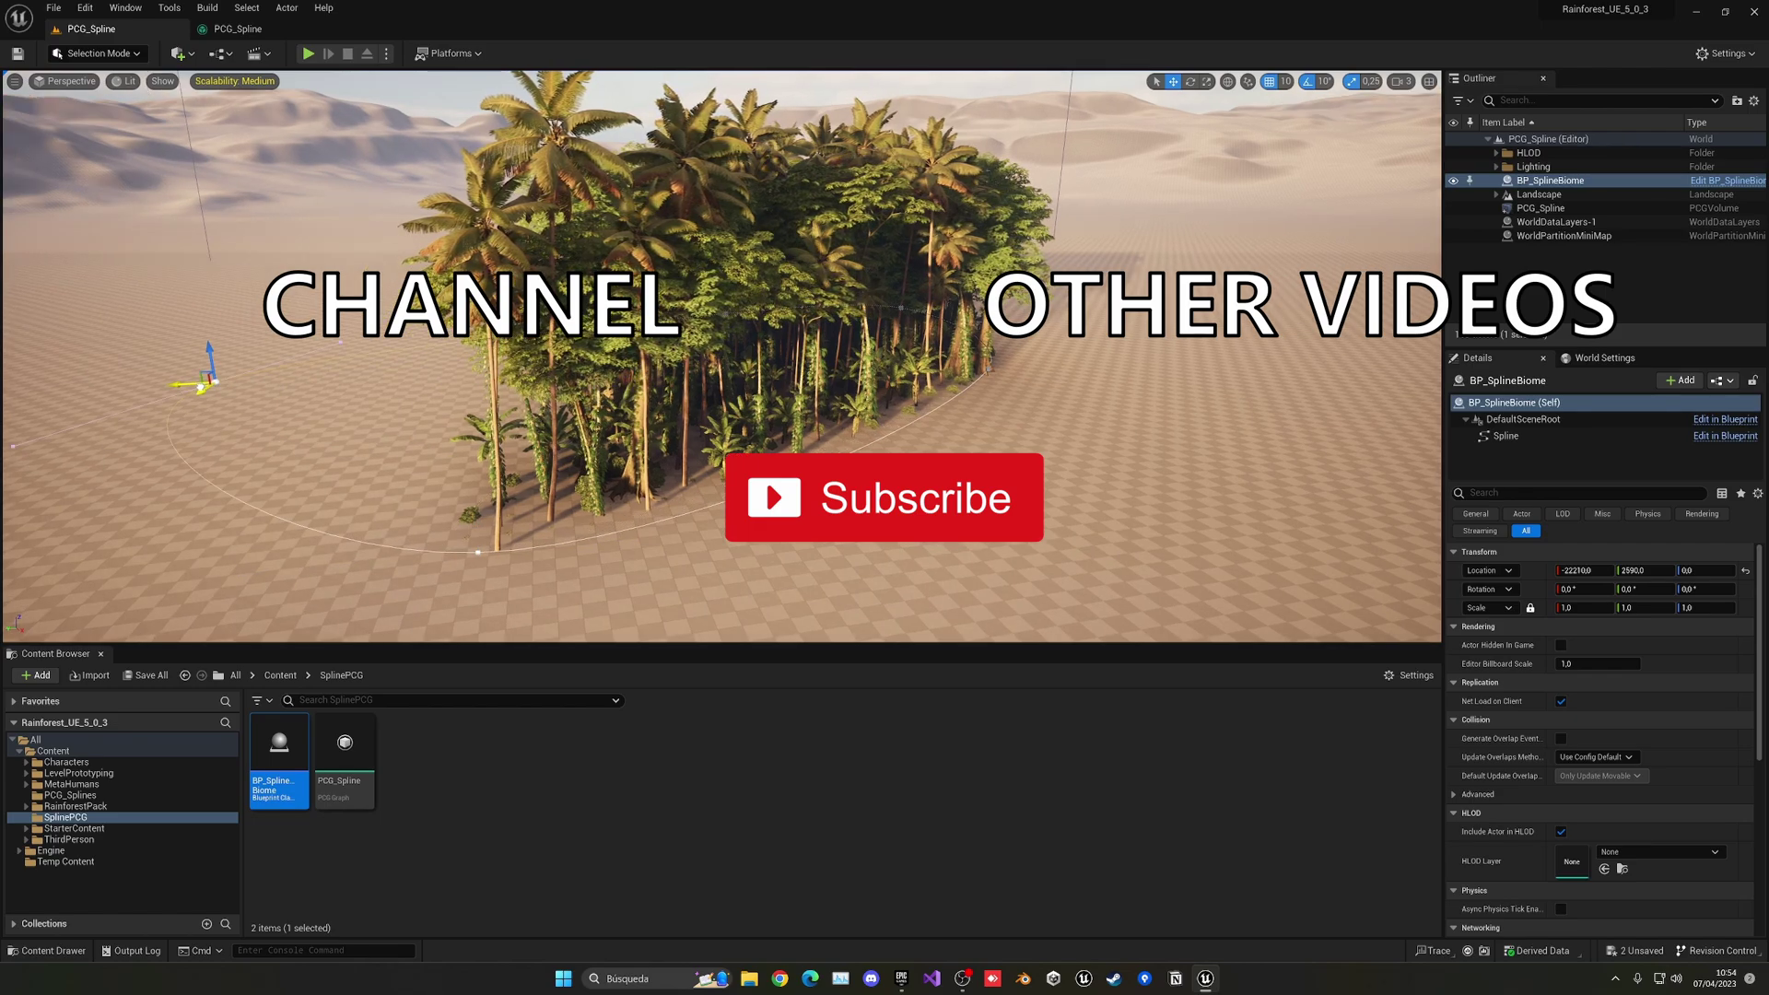
{"action": "left_click", "coordinate": [988, 372]}
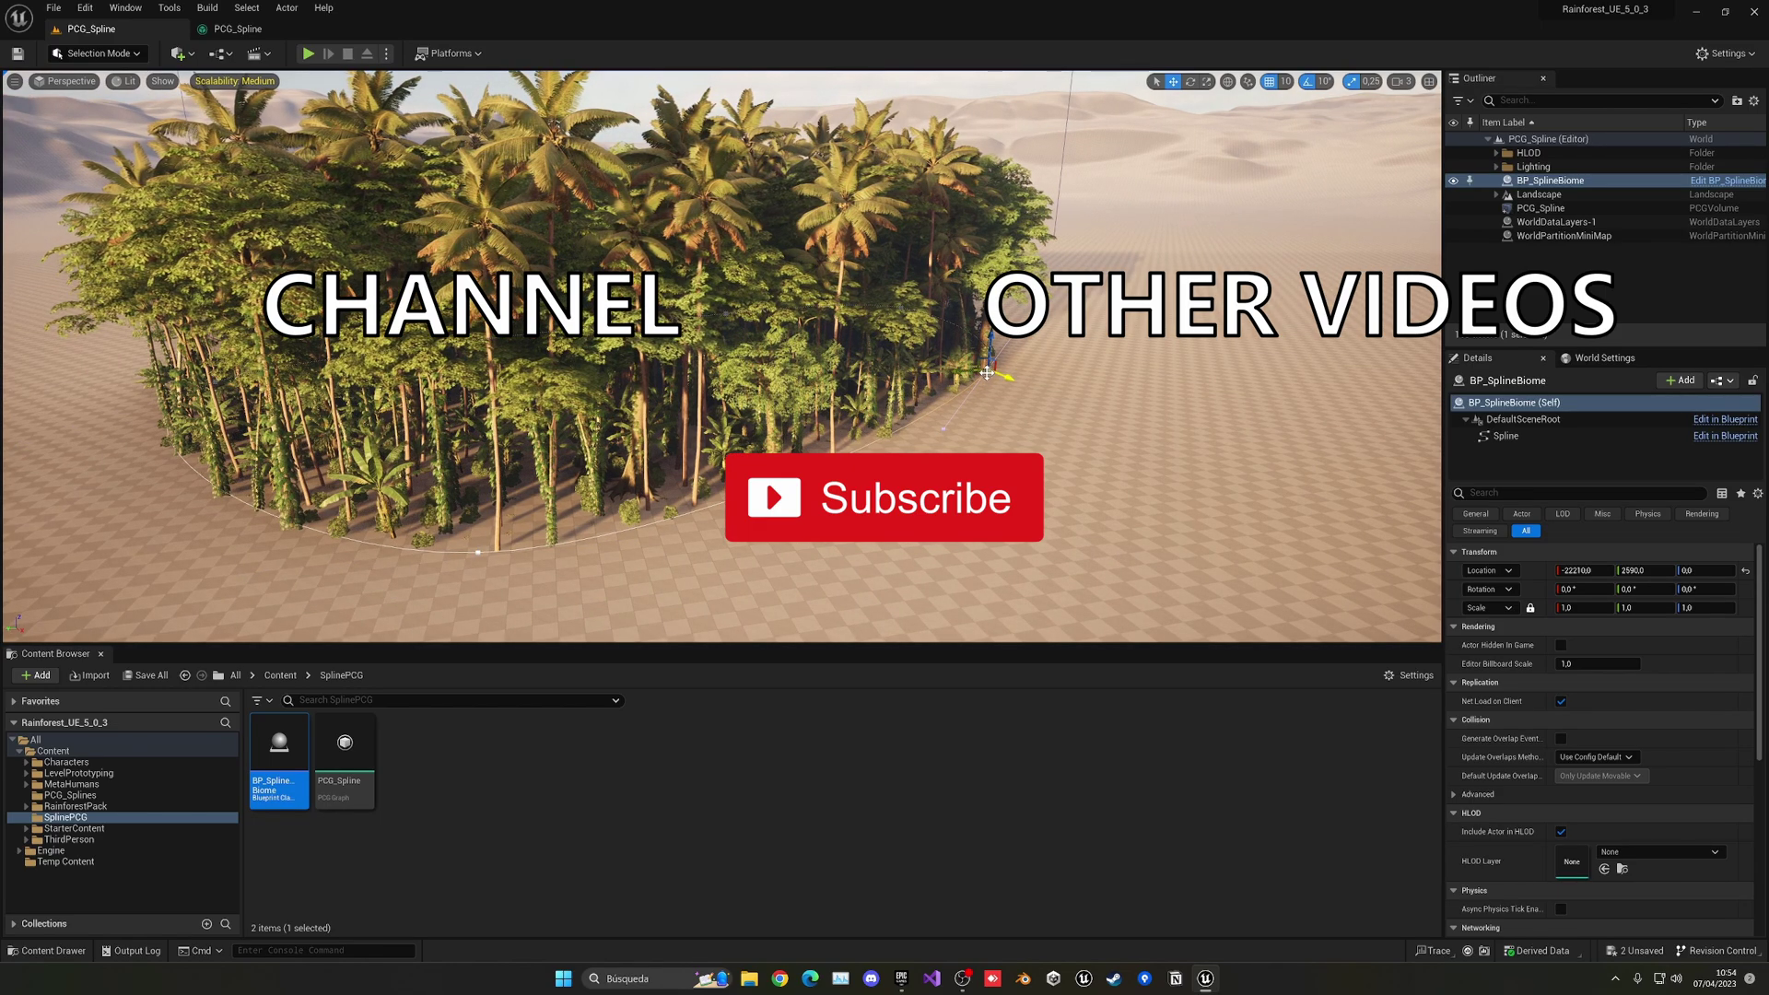